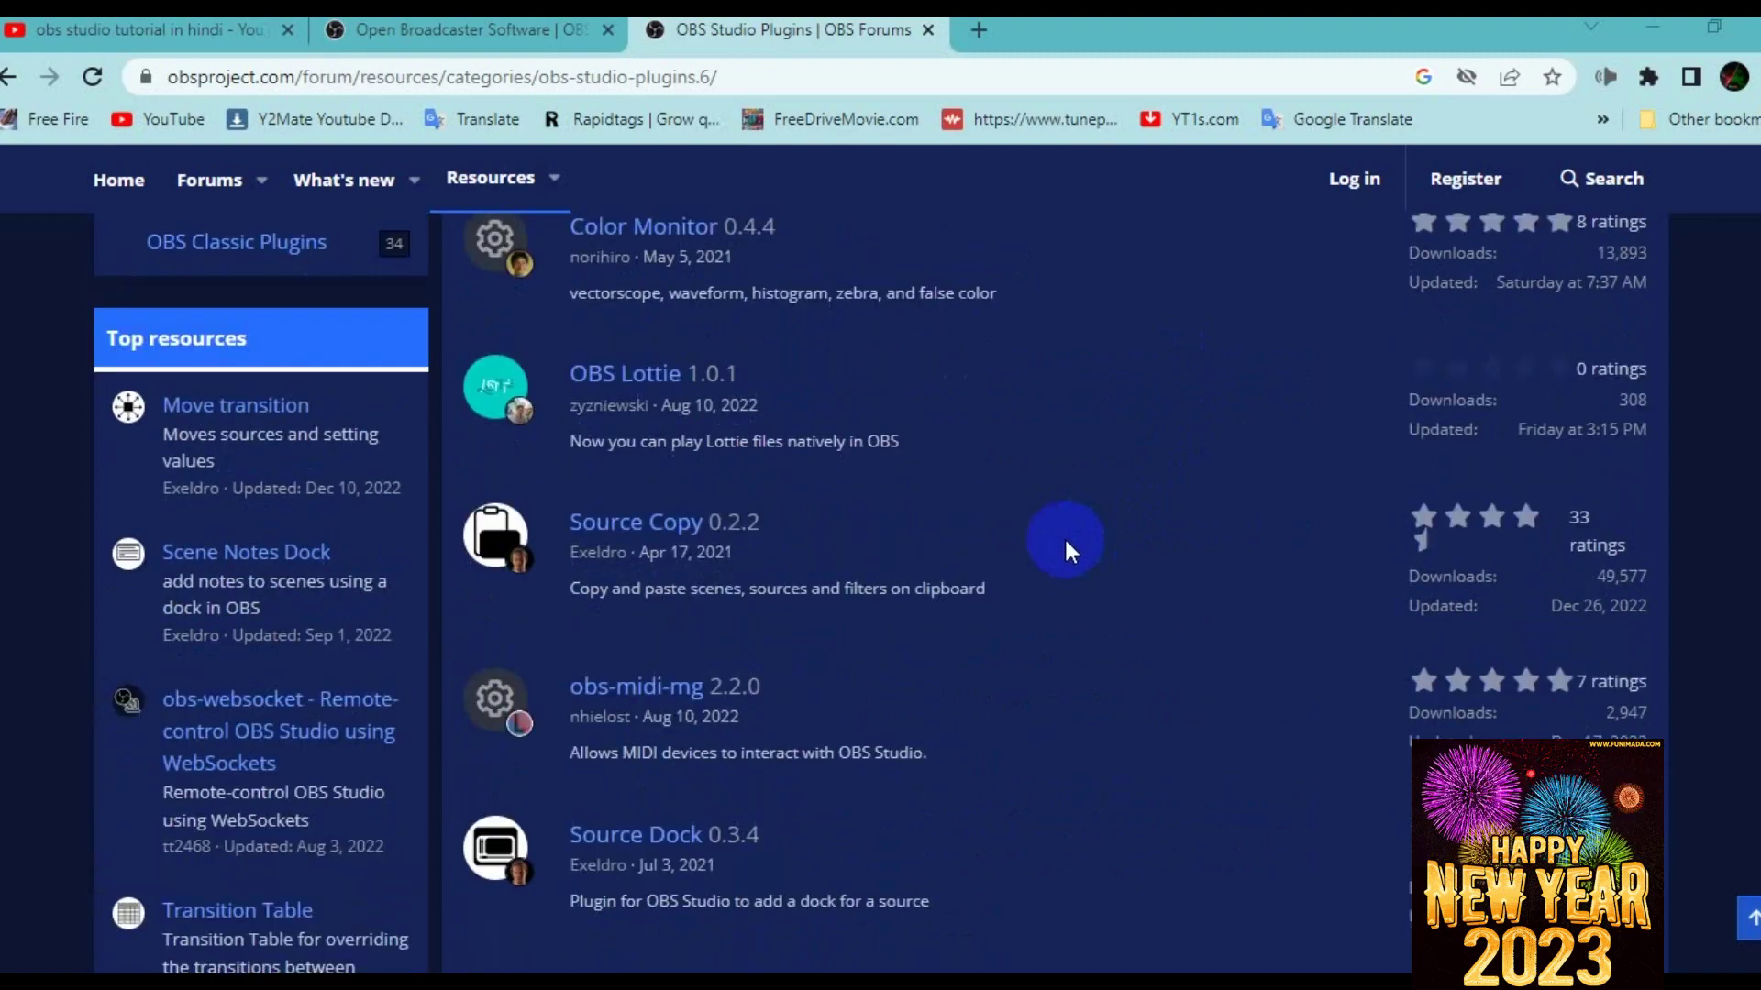
Step: Look over the OBS Studio Plugins listing and the OBS Studio home page with its Windows, macOS and Linux download options
scroll(1064, 536, "down", 4)
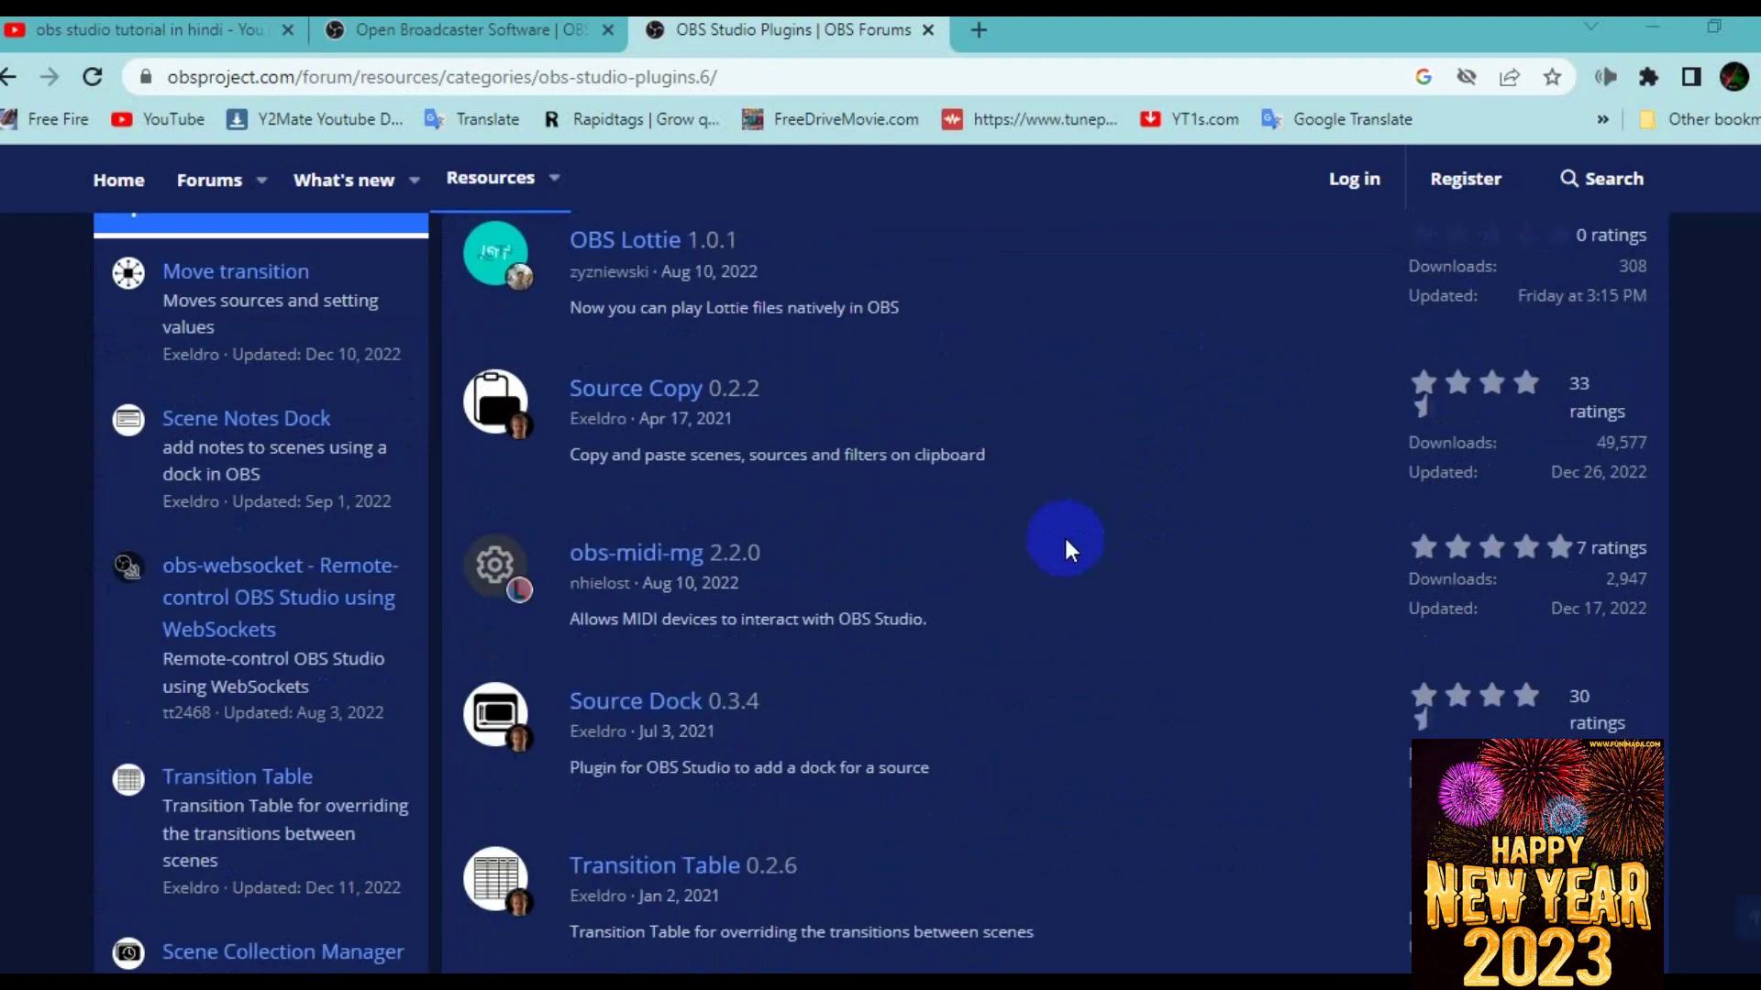
scroll(1044, 546, "up", 9)
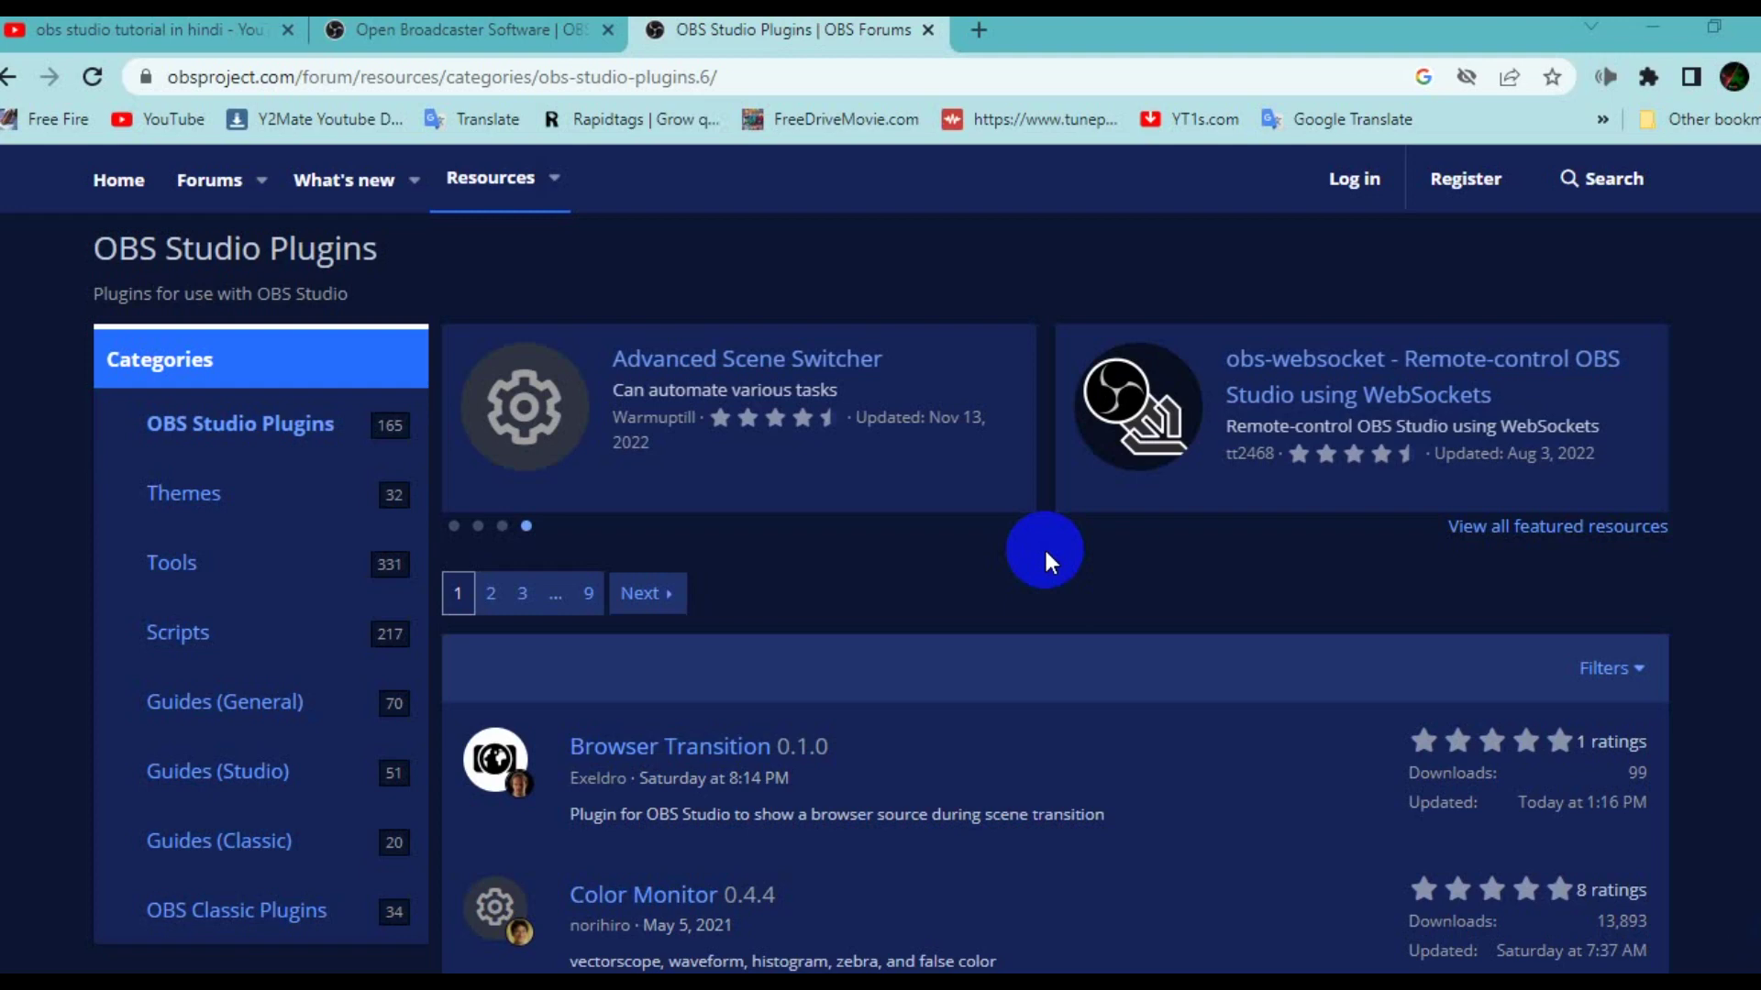
scroll(1044, 547, "up", 3)
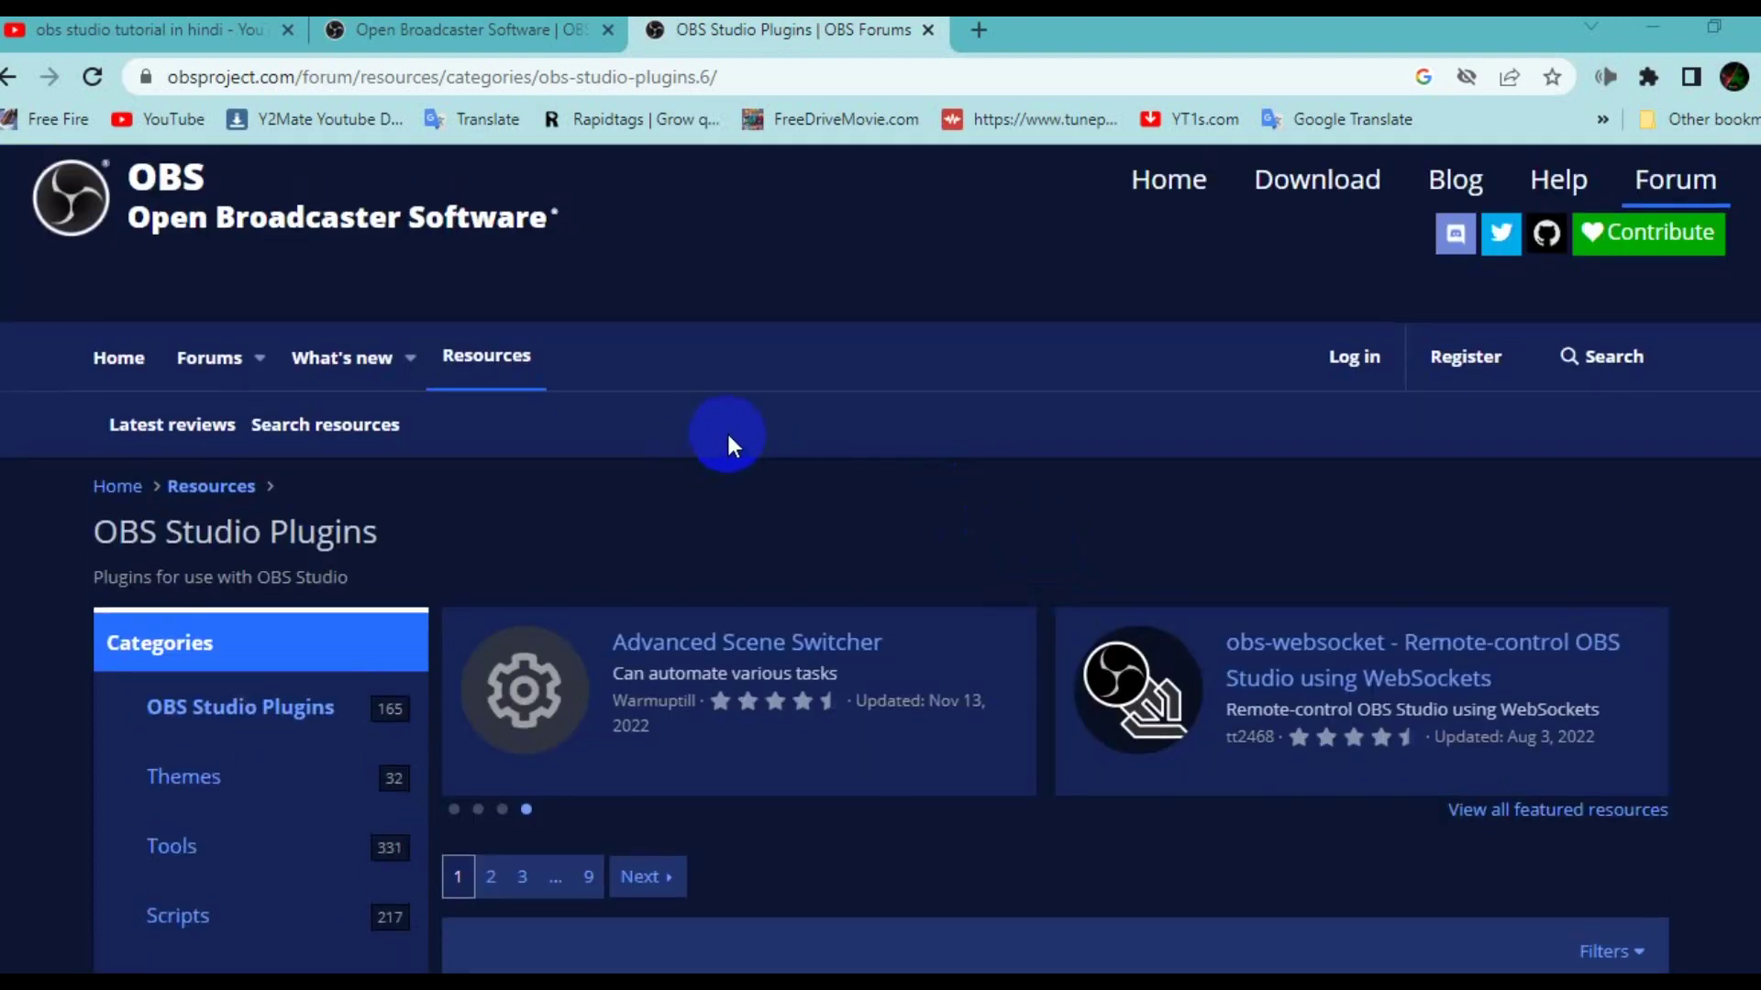
left_click(442, 35)
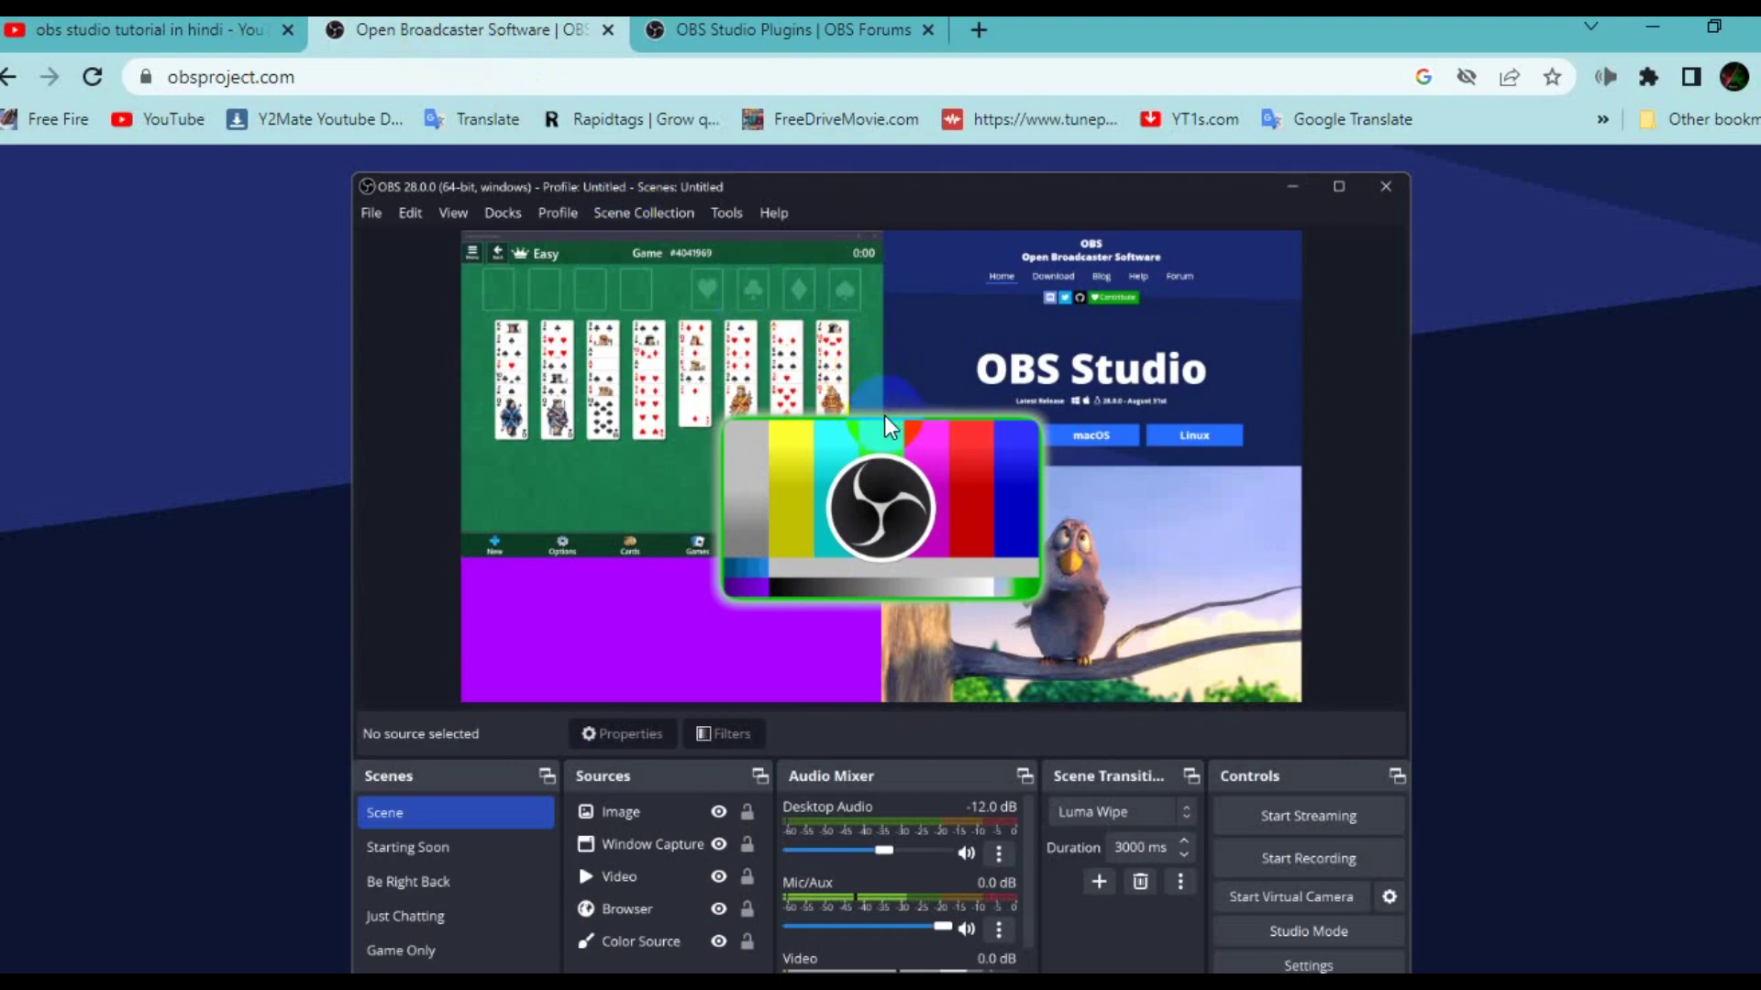
scroll(941, 512, "down", 3)
scroll(943, 515, "down", 3)
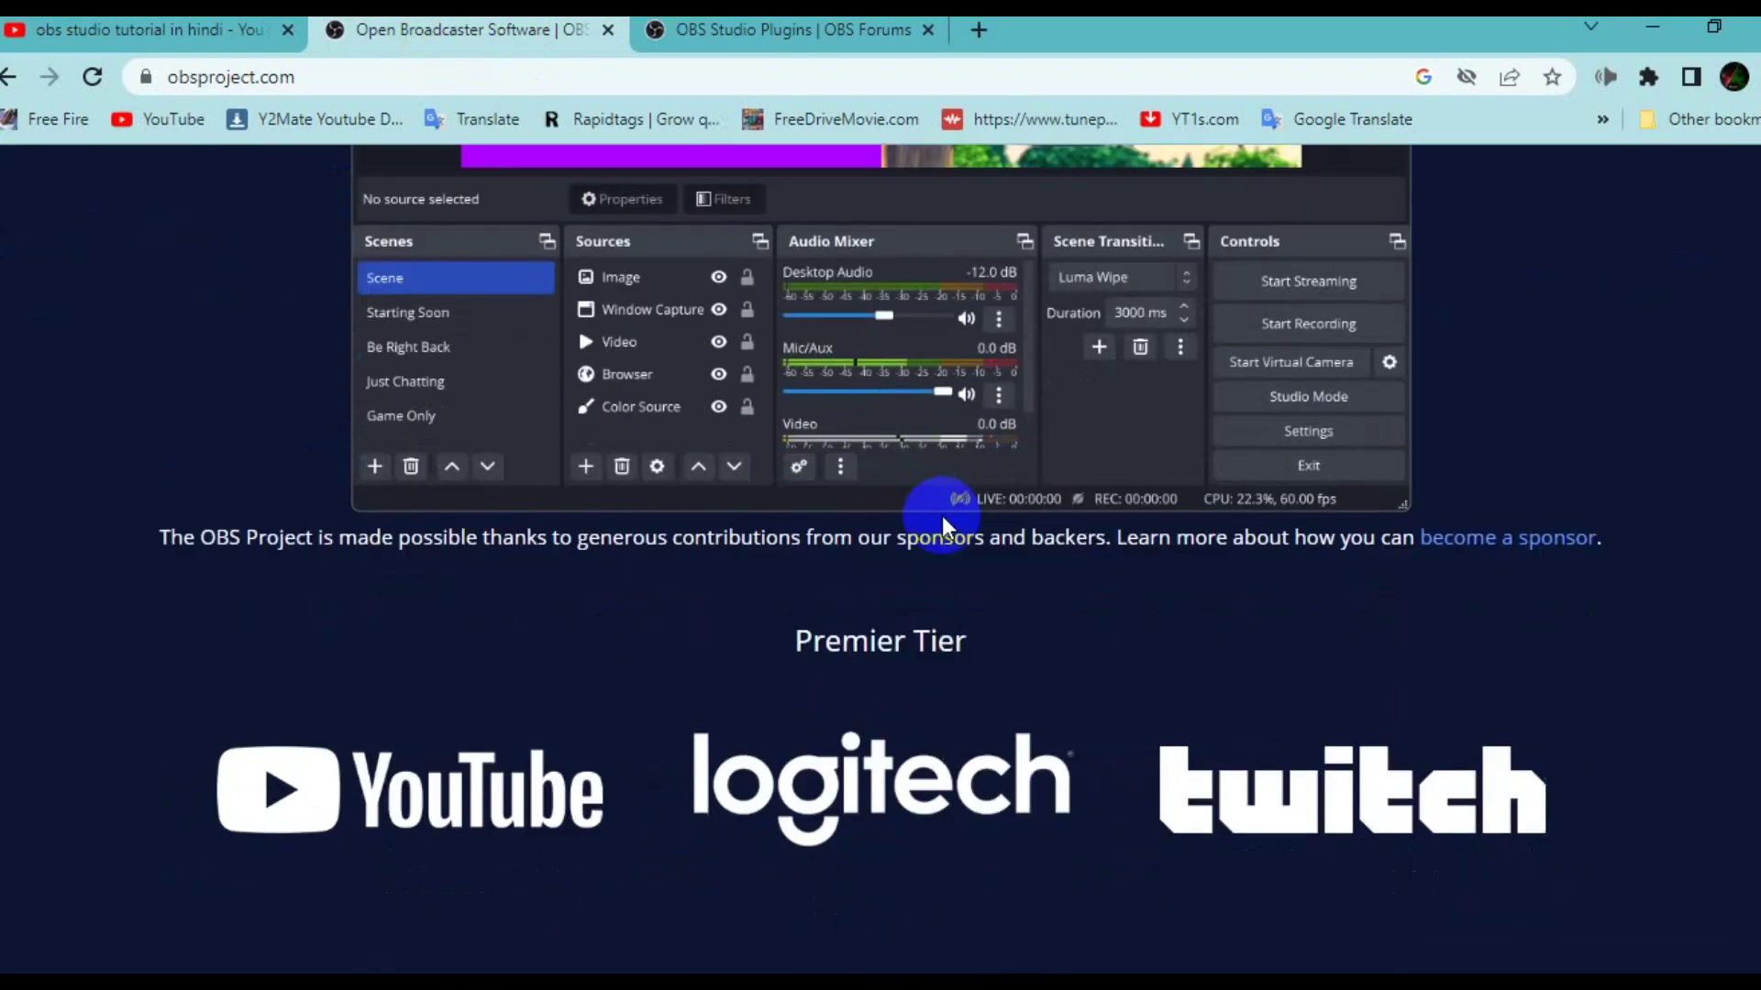
scroll(943, 515, "up", 8)
scroll(942, 515, "up", 5)
scroll(944, 495, "down", 3)
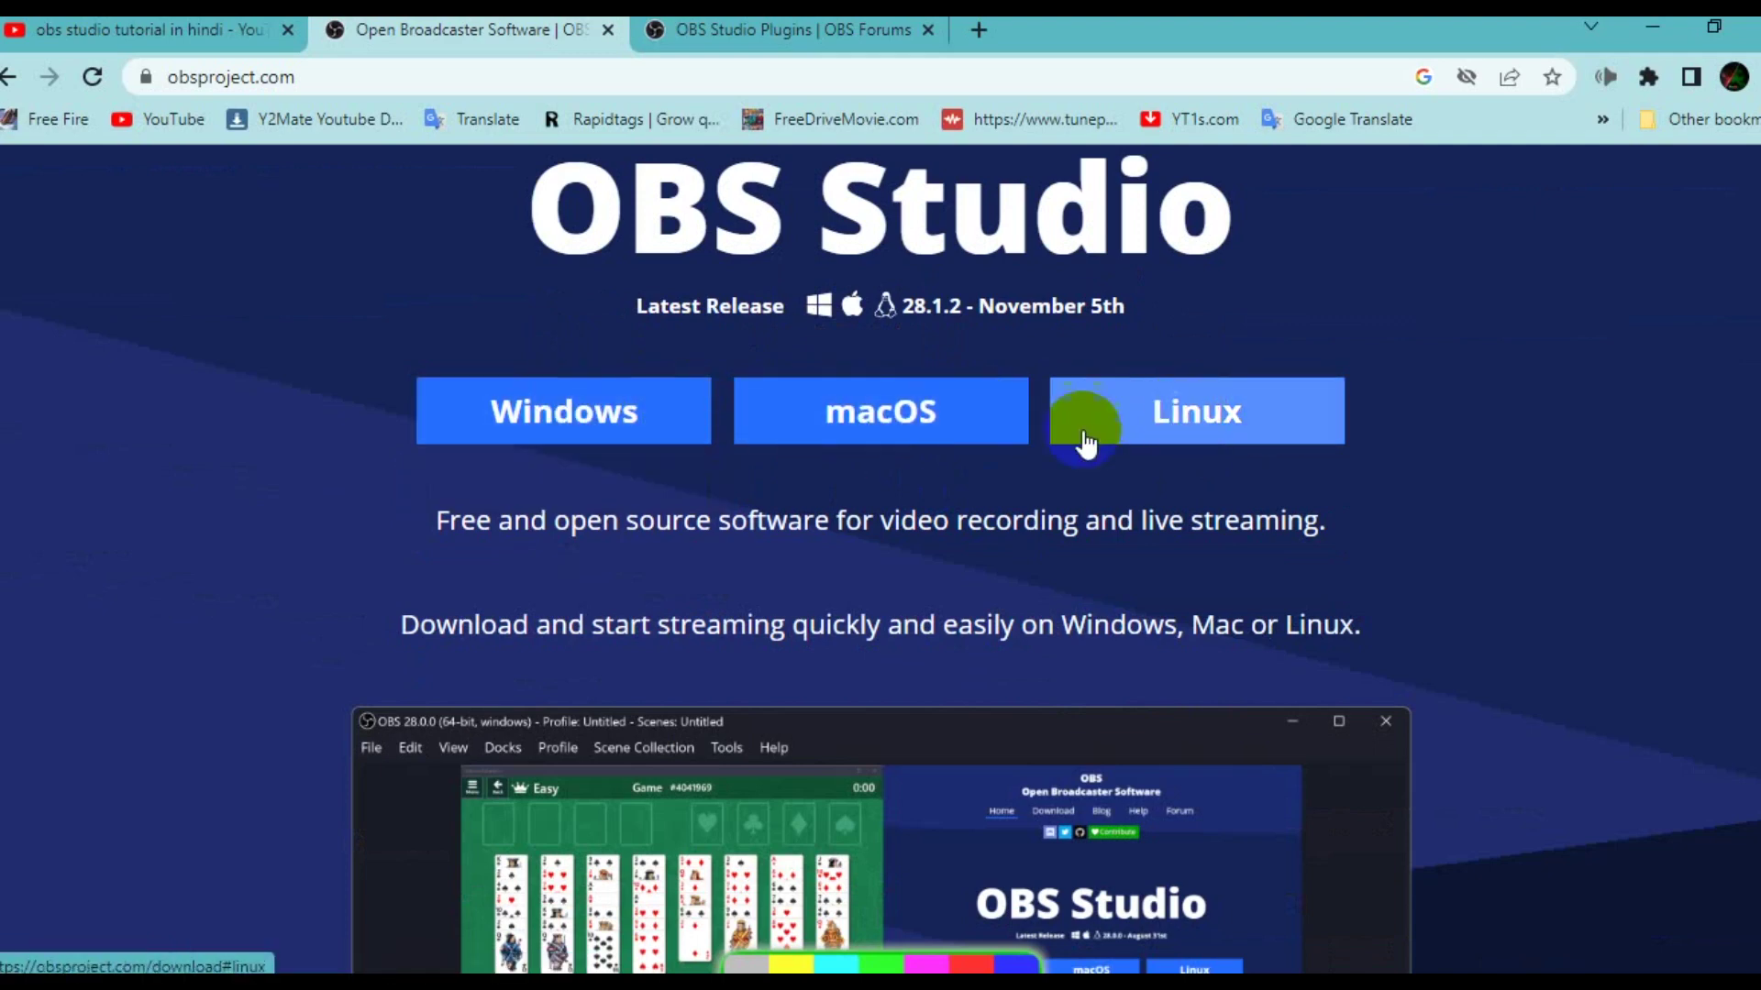
scroll(557, 417, "down", 3)
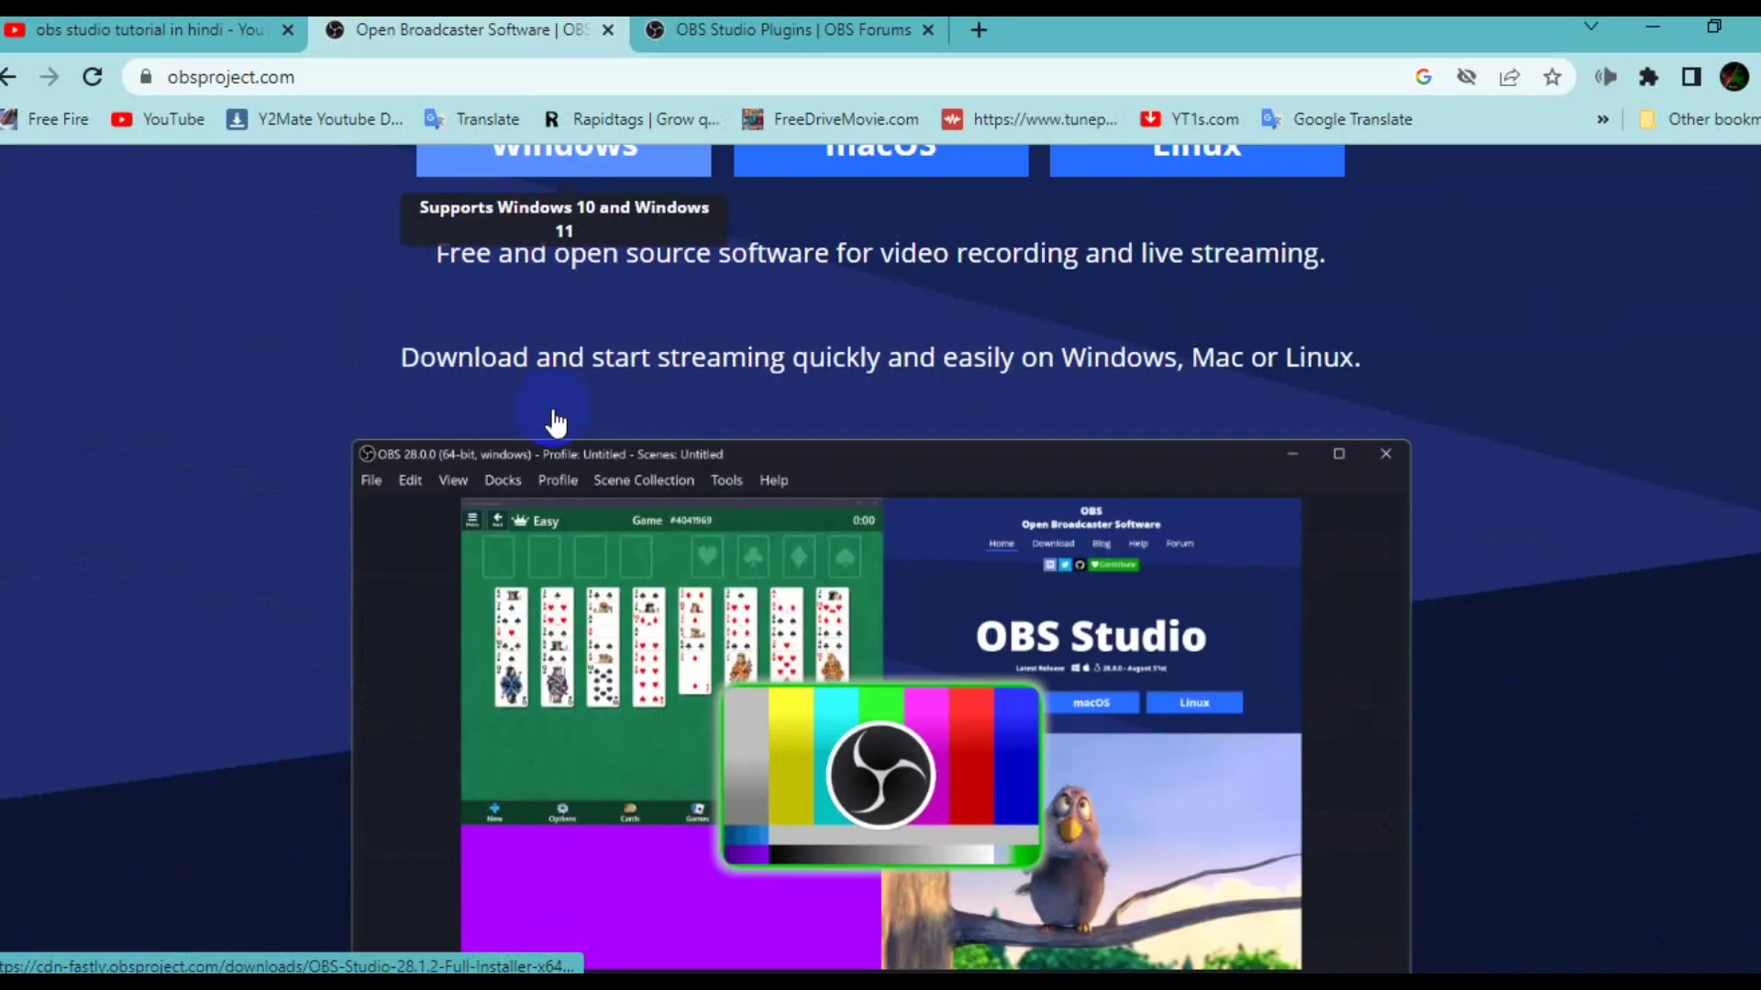
scroll(556, 420, "up", 3)
scroll(558, 417, "down", 10)
scroll(596, 405, "down", 8)
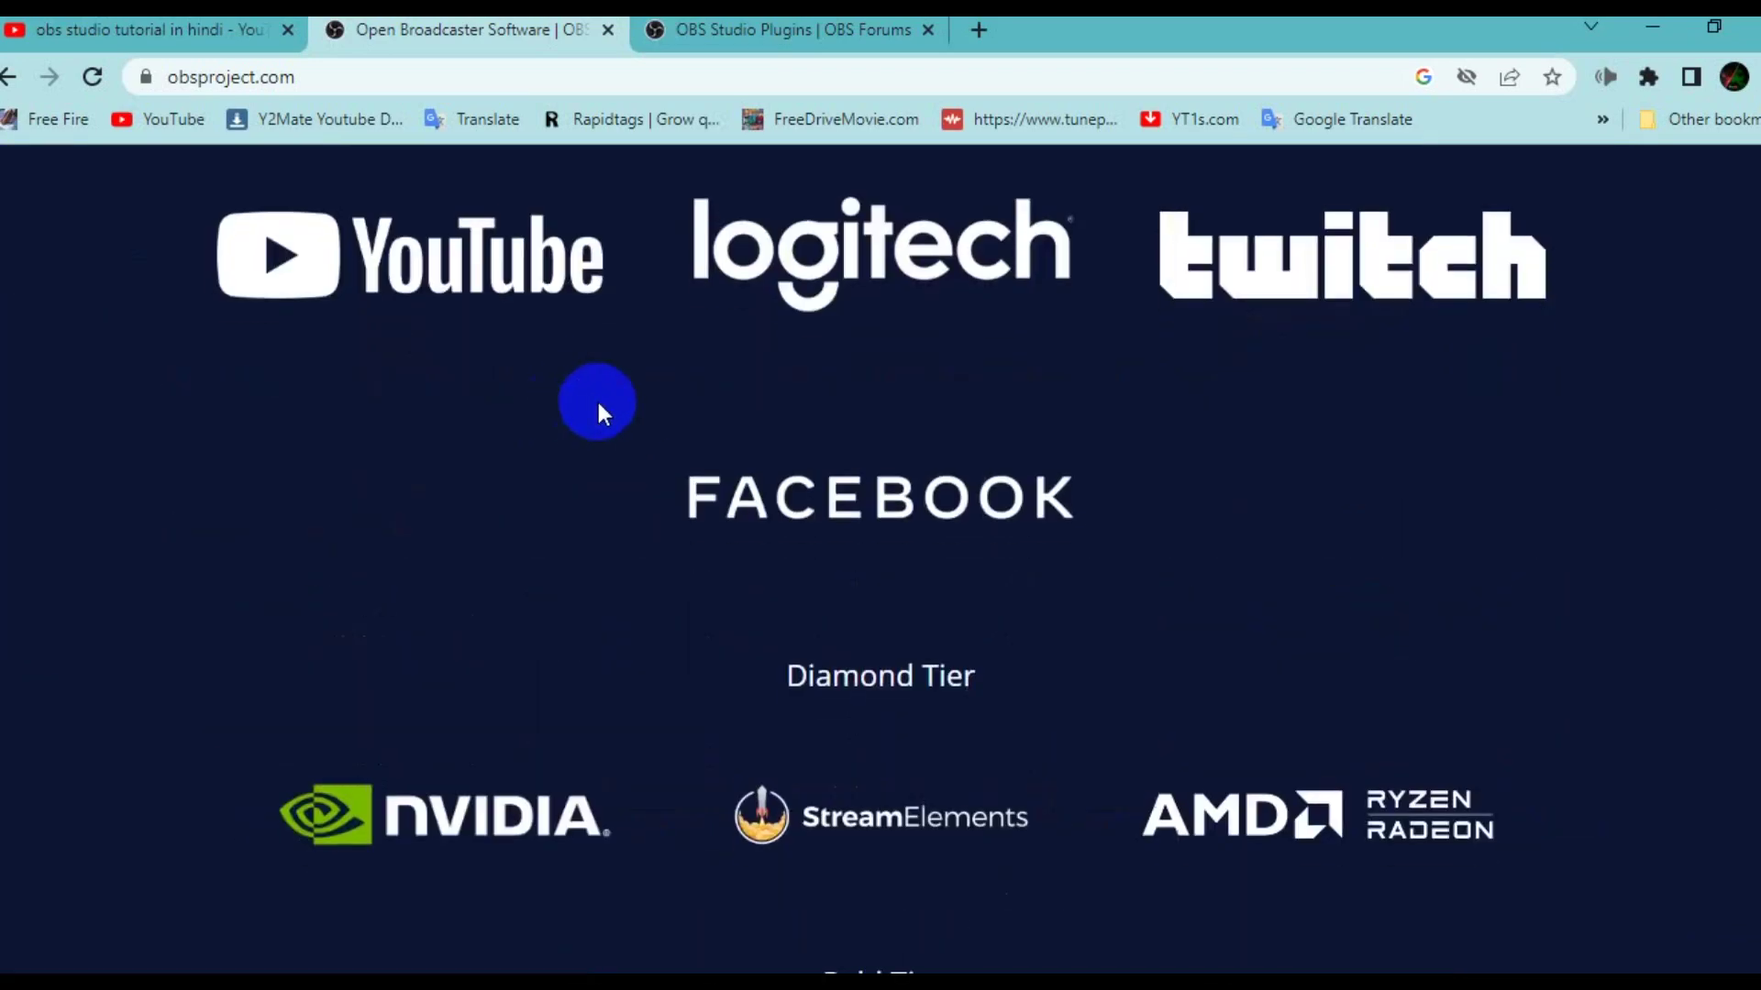
scroll(641, 421, "up", 13)
scroll(642, 424, "up", 10)
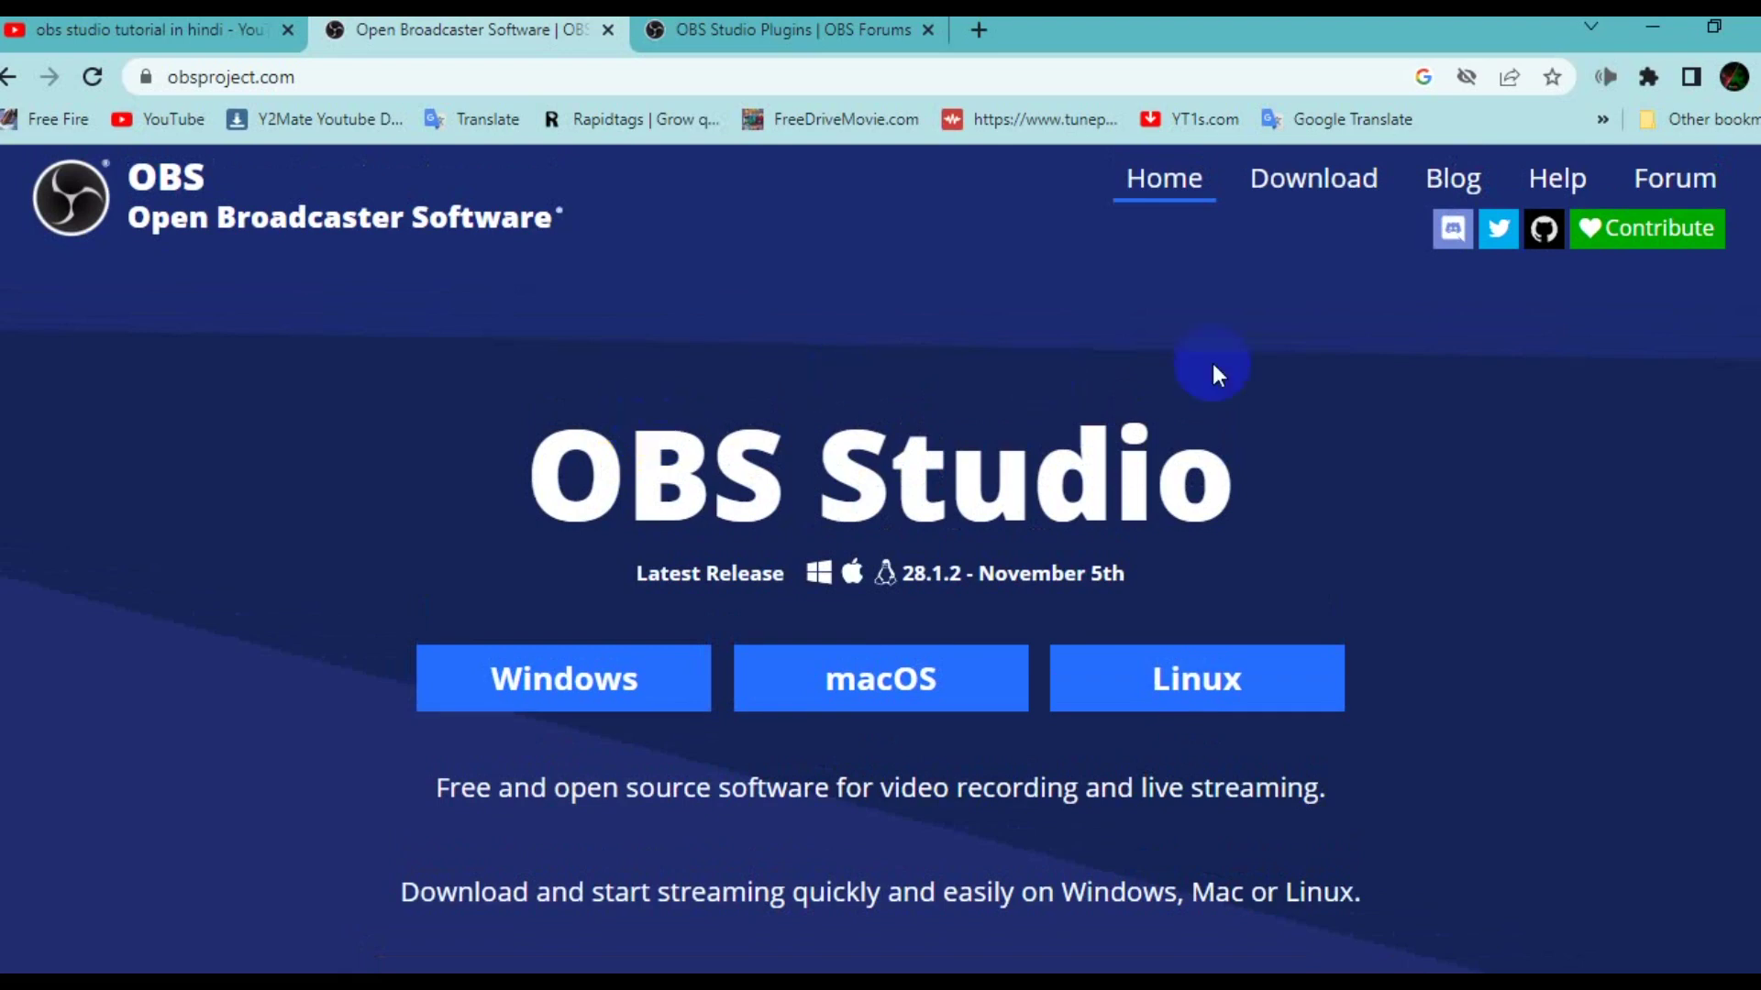
scroll(1146, 431, "down", 3)
scroll(1088, 477, "down", 10)
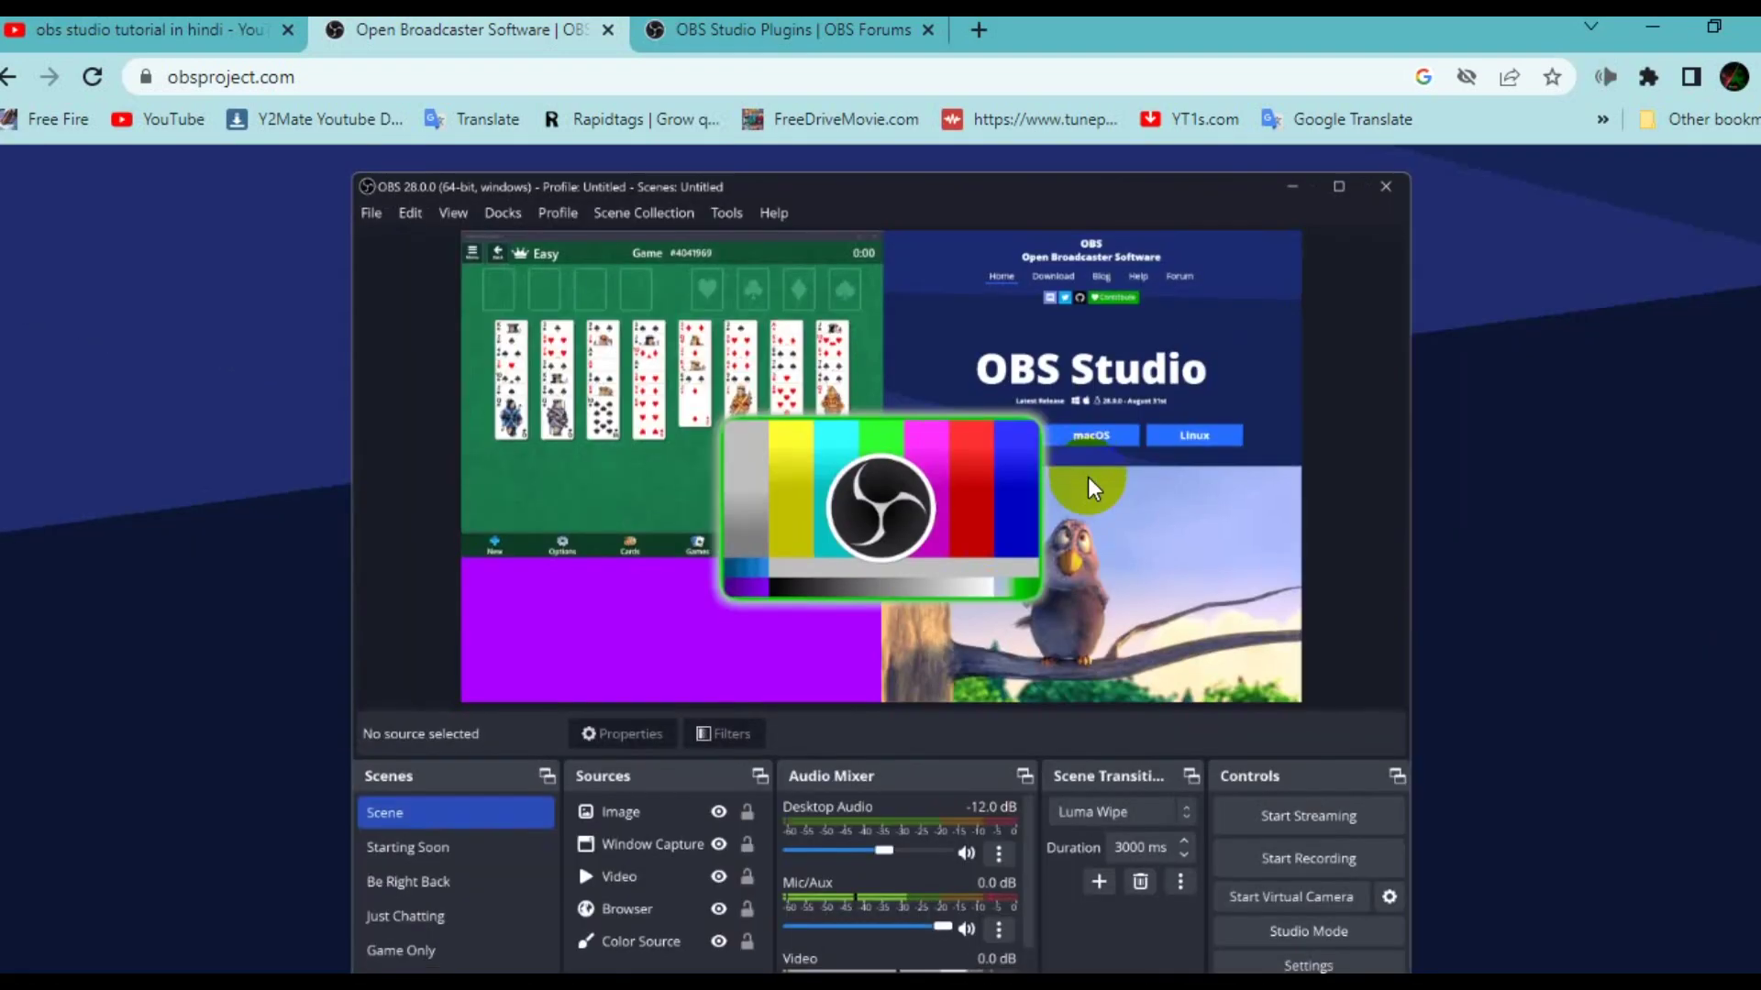
scroll(1088, 477, "up", 4)
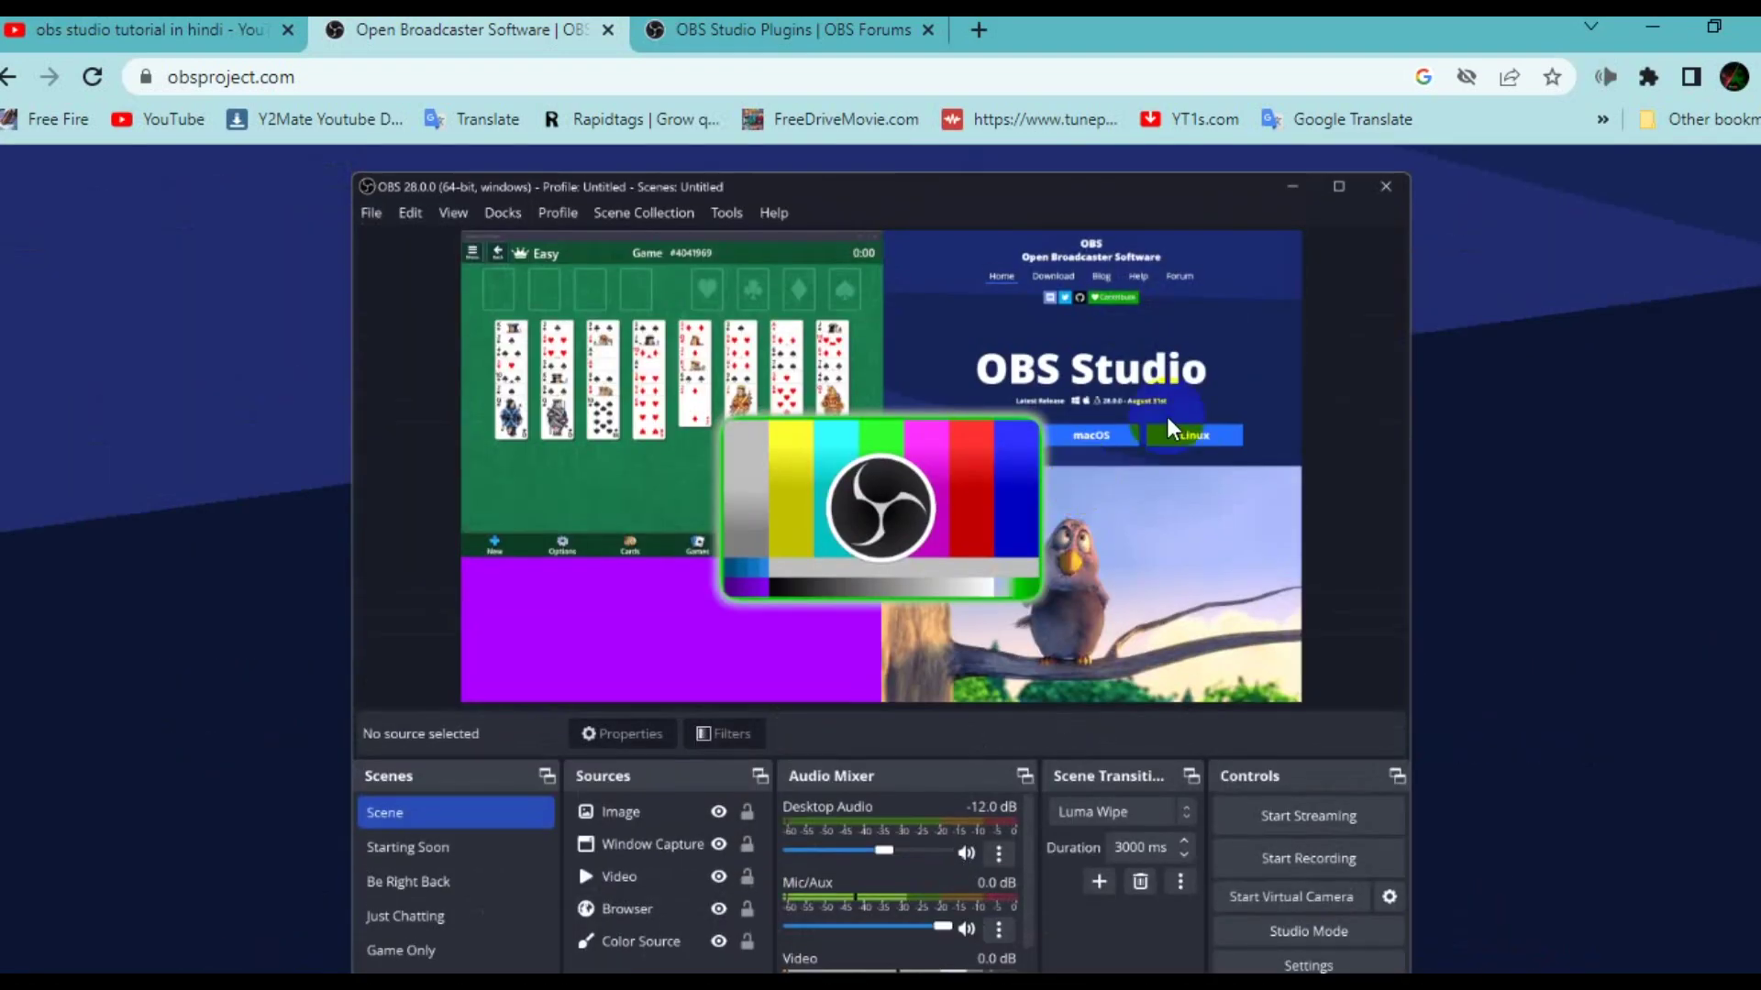
Step: Minimise the browser, launch obs64.exe from the bin\64bit directory of the desktop's New folder, and minimise the folder window
left_click(1664, 25)
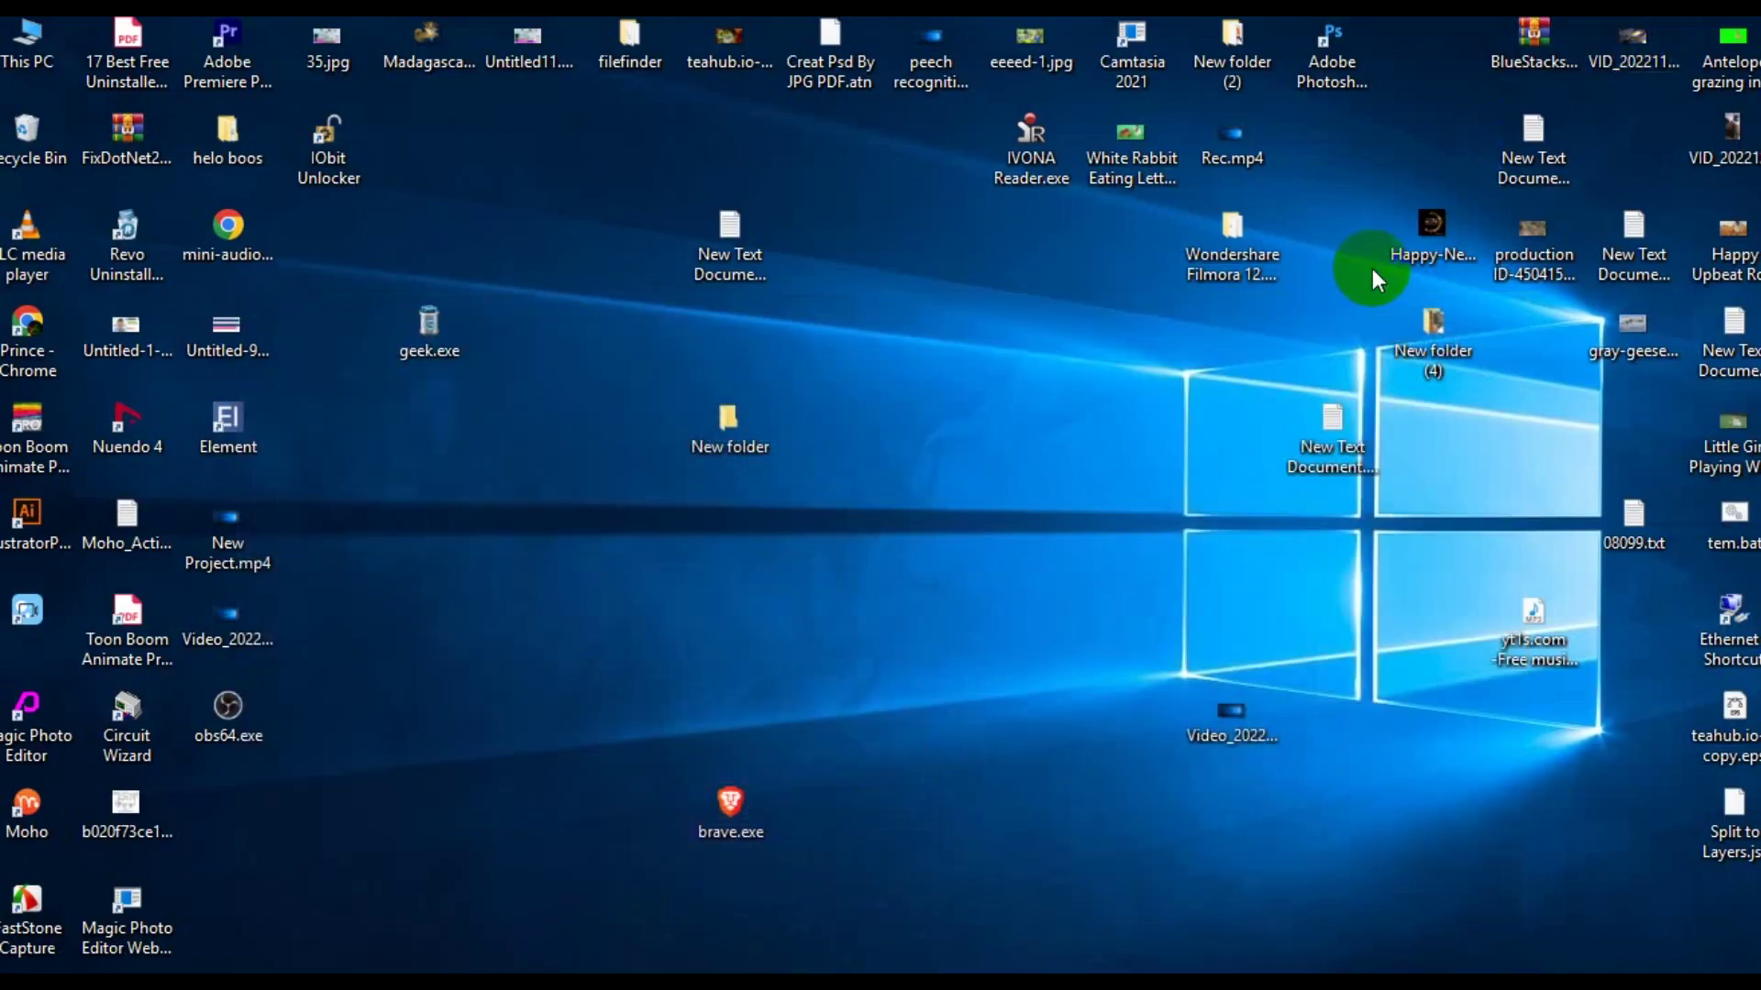
double_click(745, 422)
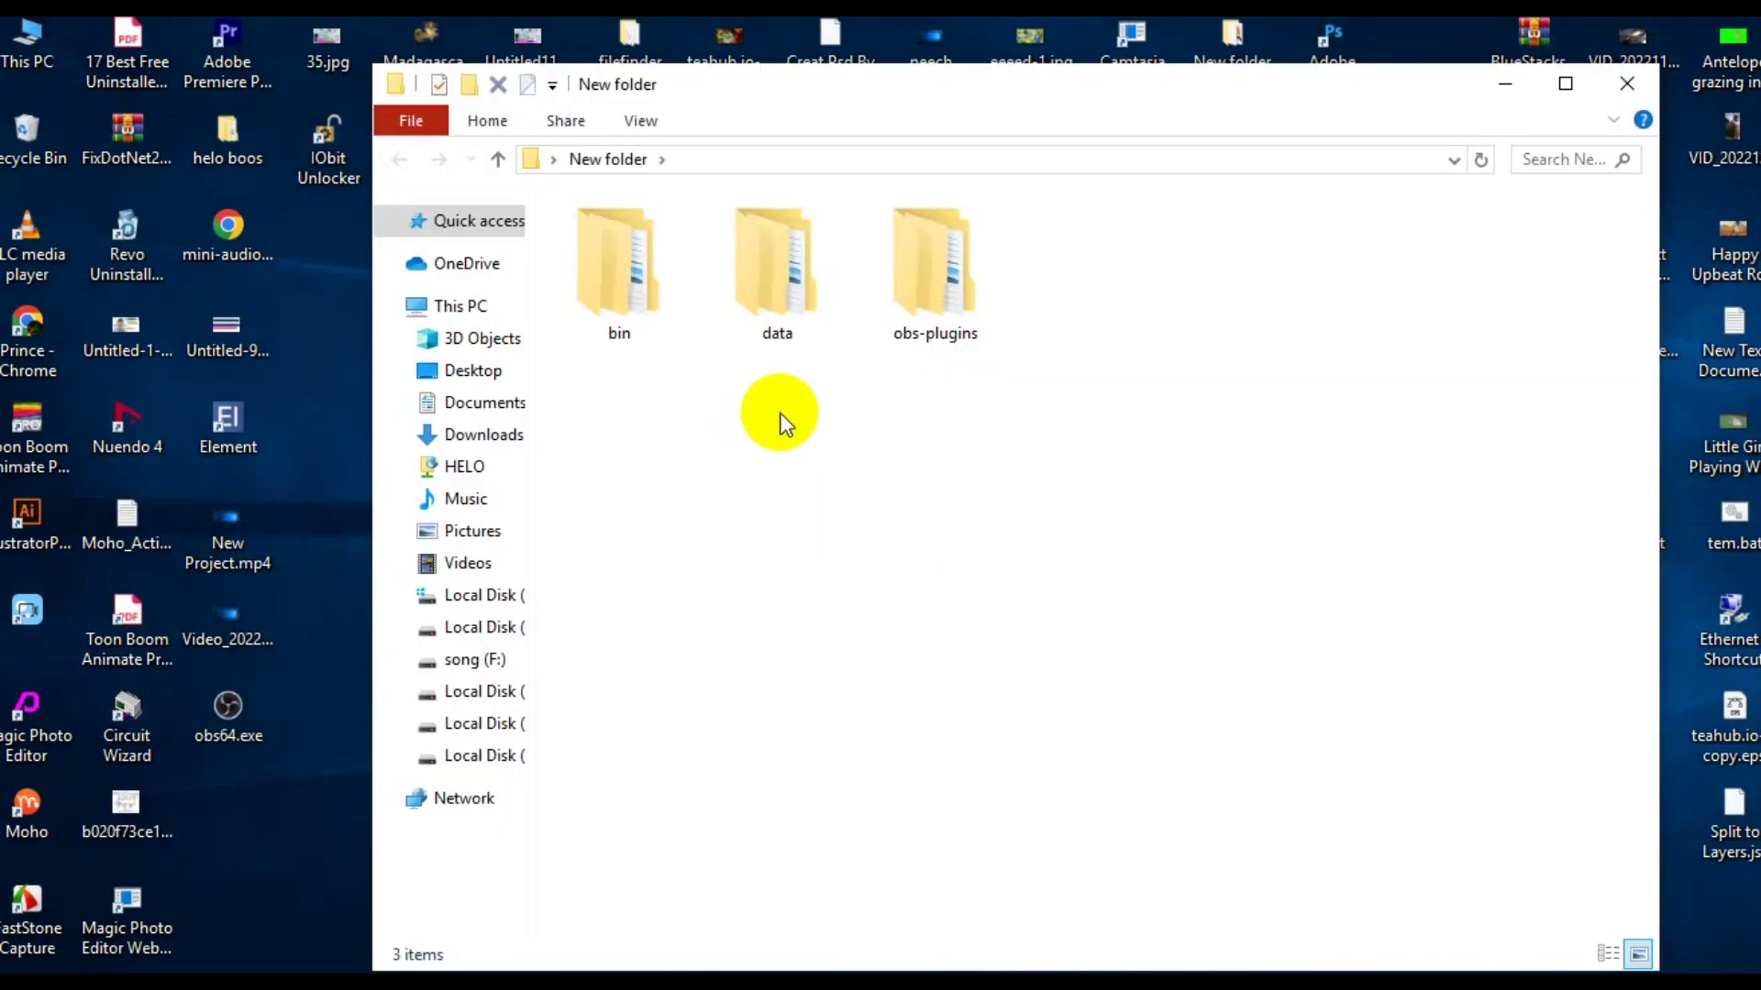
left_click_drag(1161, 309, 605, 316)
left_click(618, 367)
double_click(608, 293)
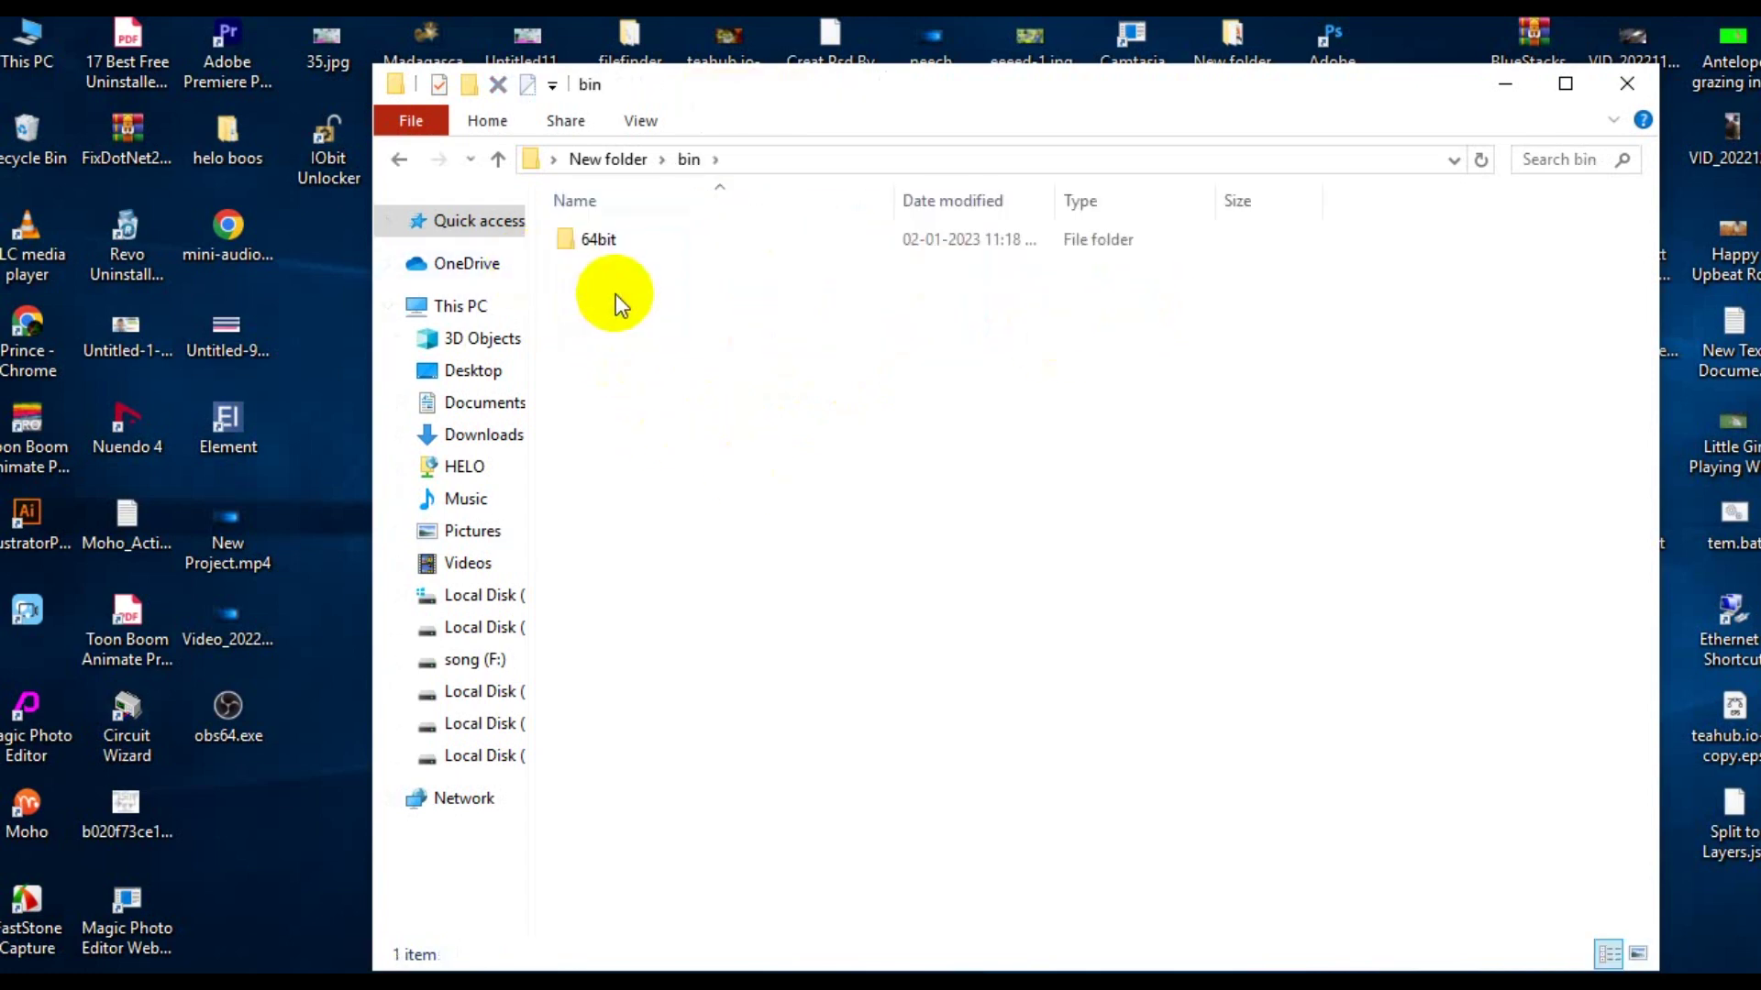
double_click(624, 240)
scroll(845, 495, "down", 6)
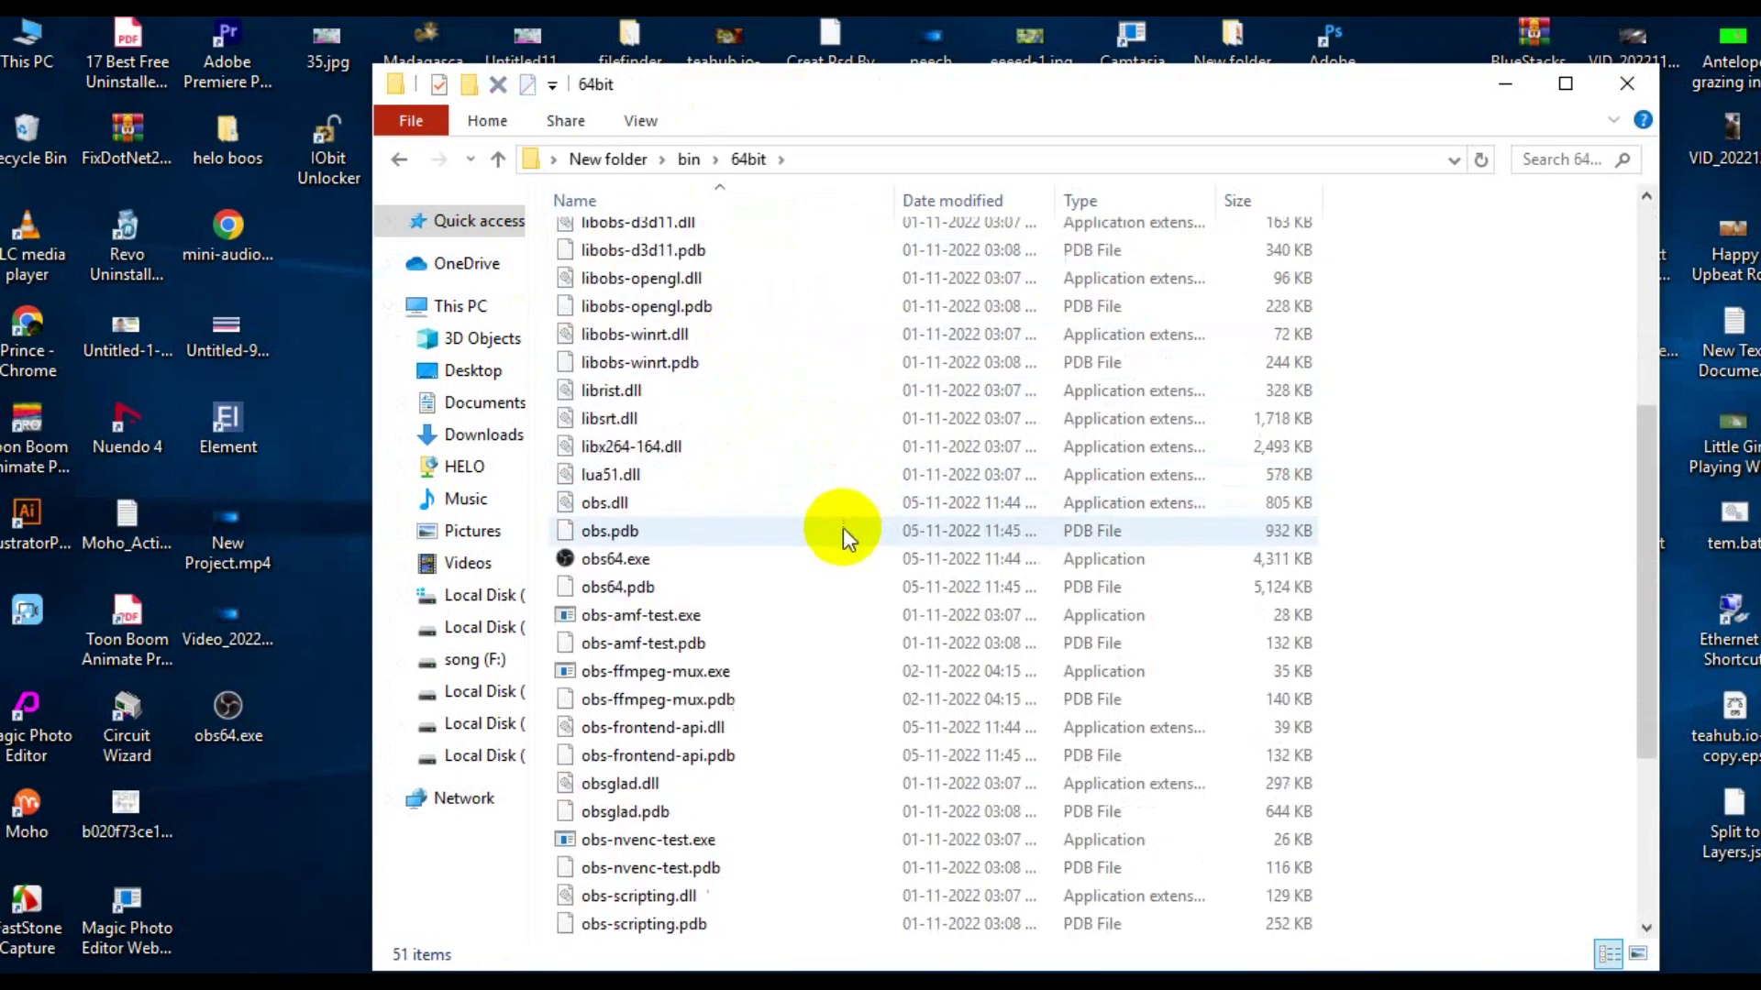
double_click(630, 474)
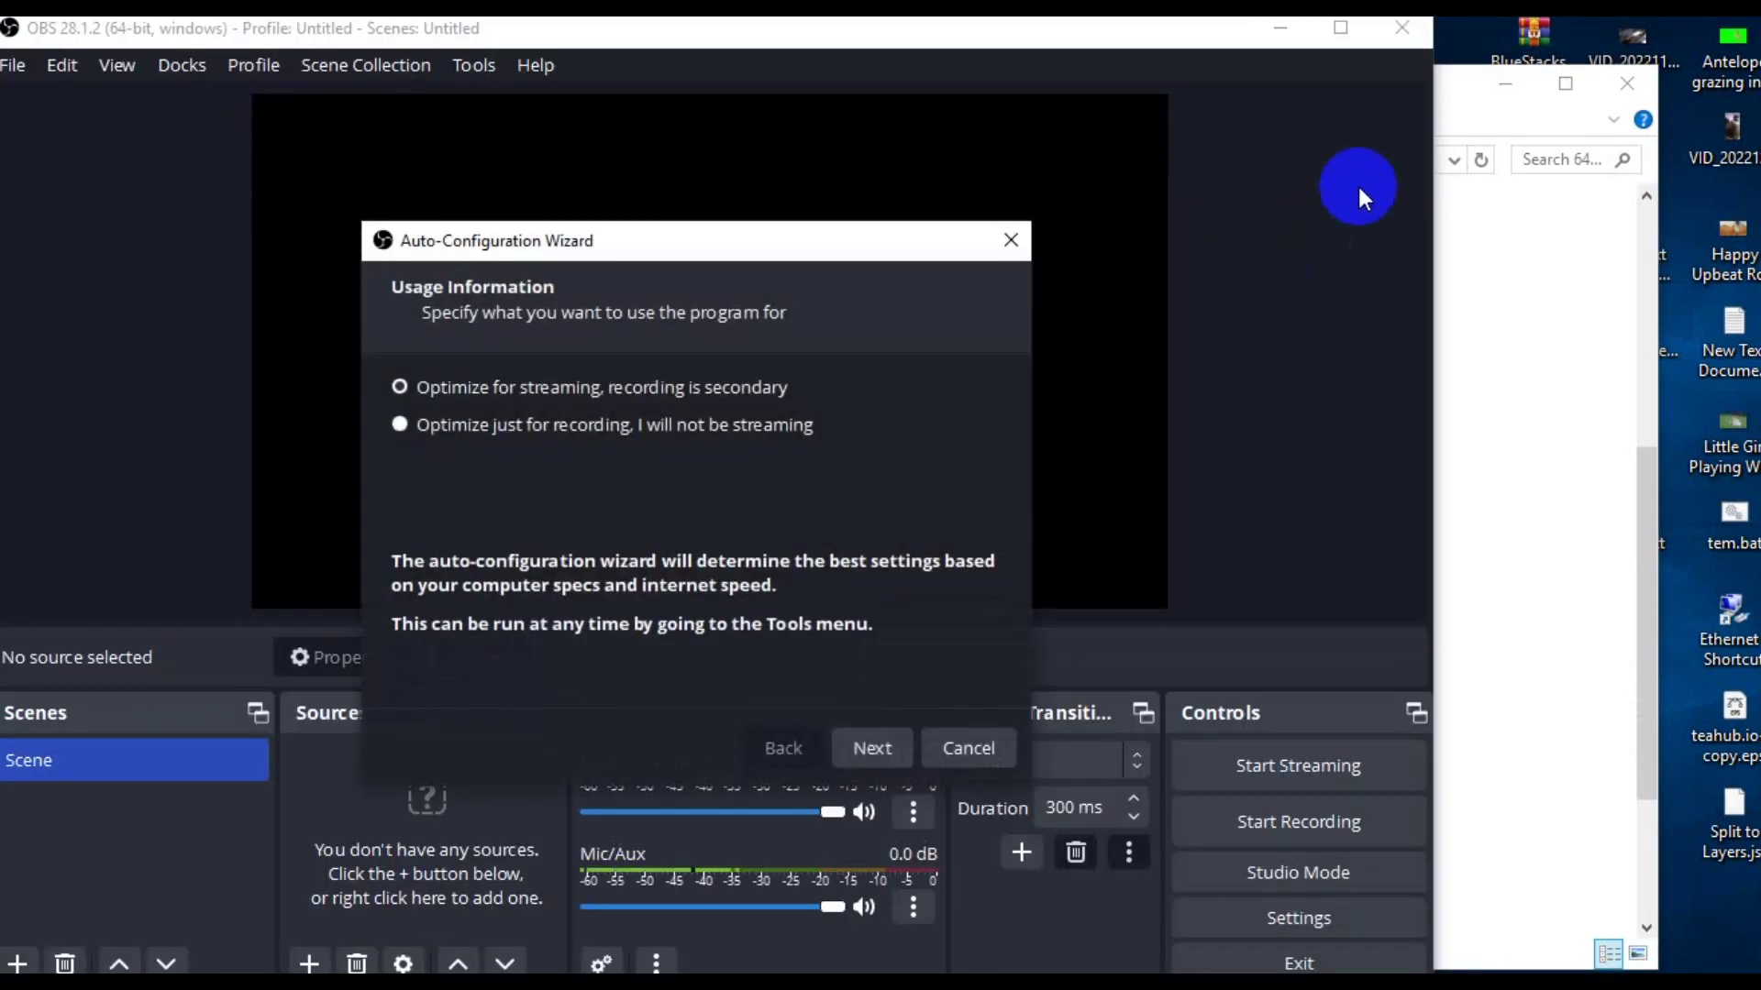
left_click(1505, 84)
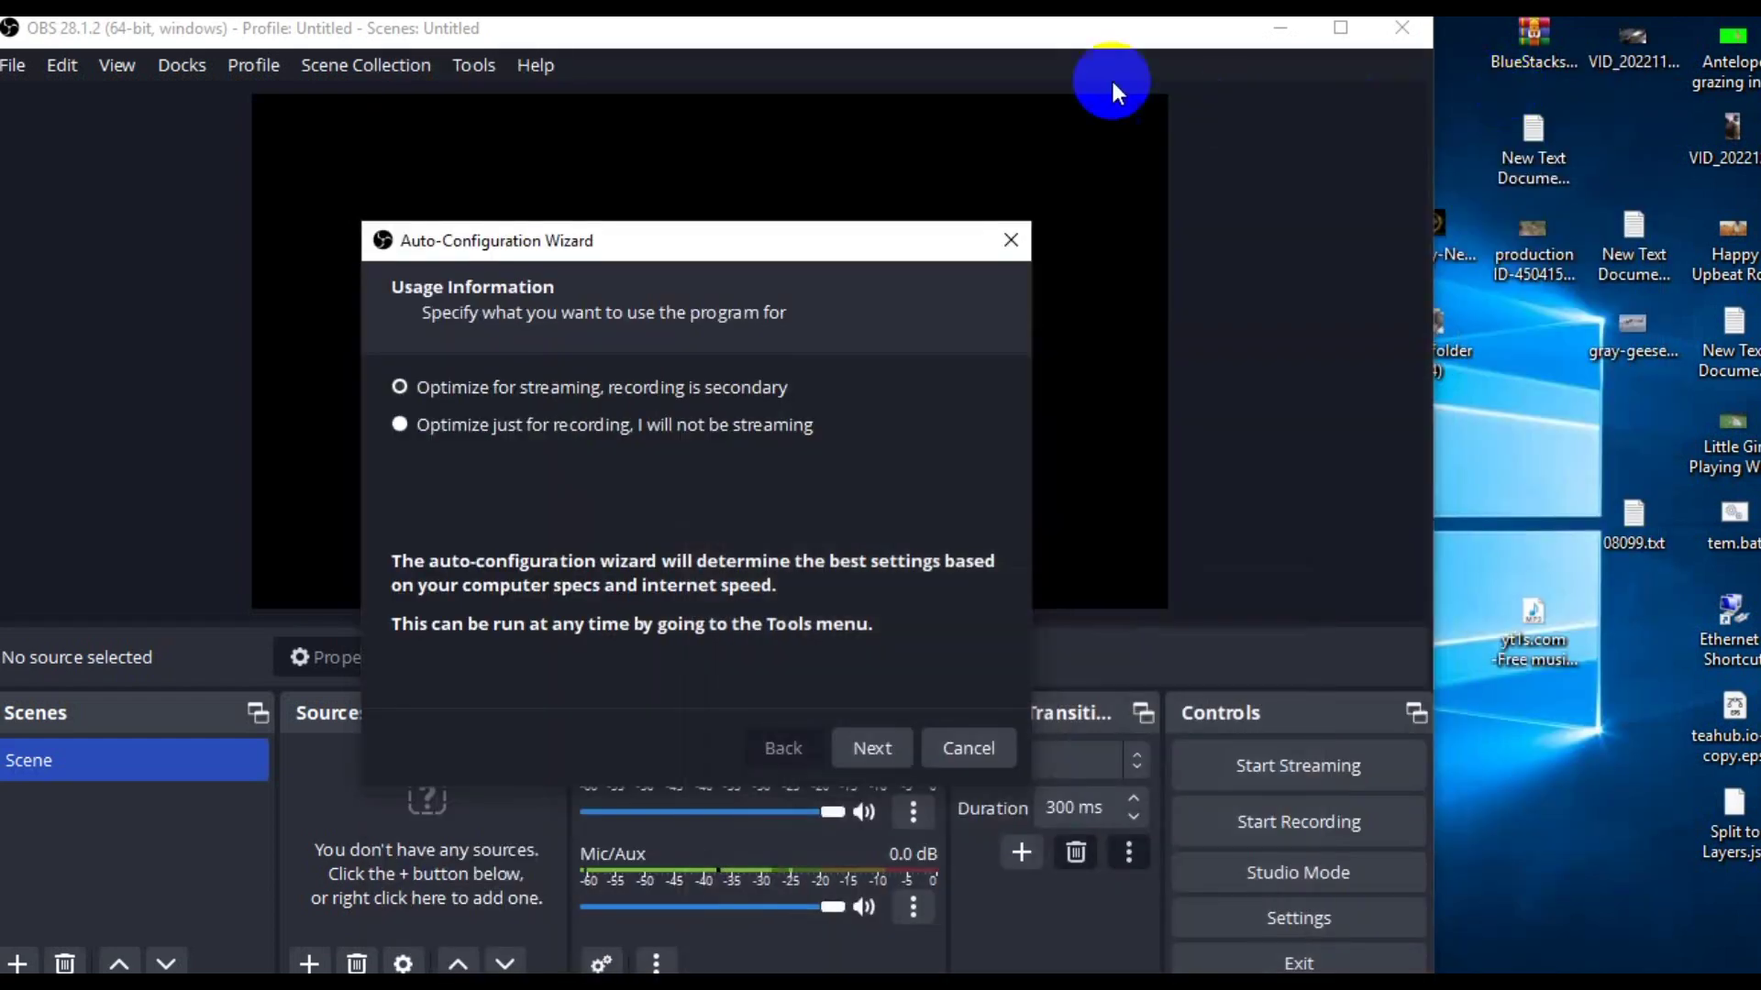
Step: Dismiss the Auto-Configuration Wizard and move the OBS window towards the middle of the desktop
left_click(876, 759)
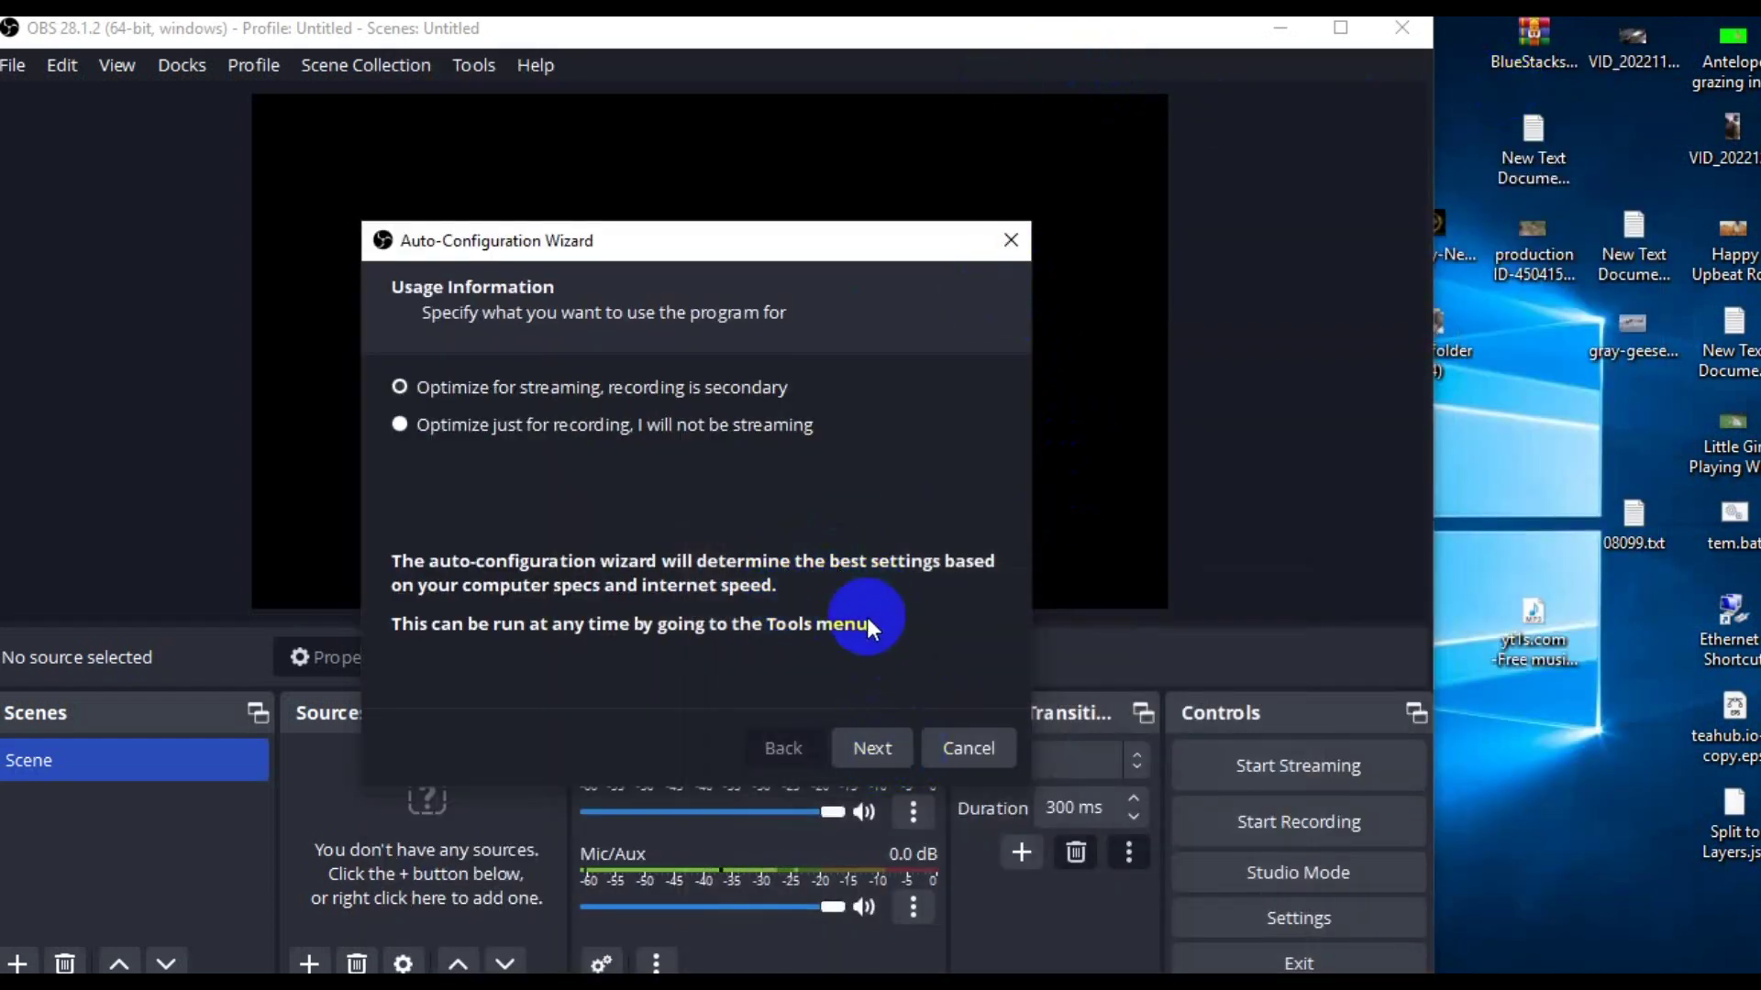
left_click(1010, 241)
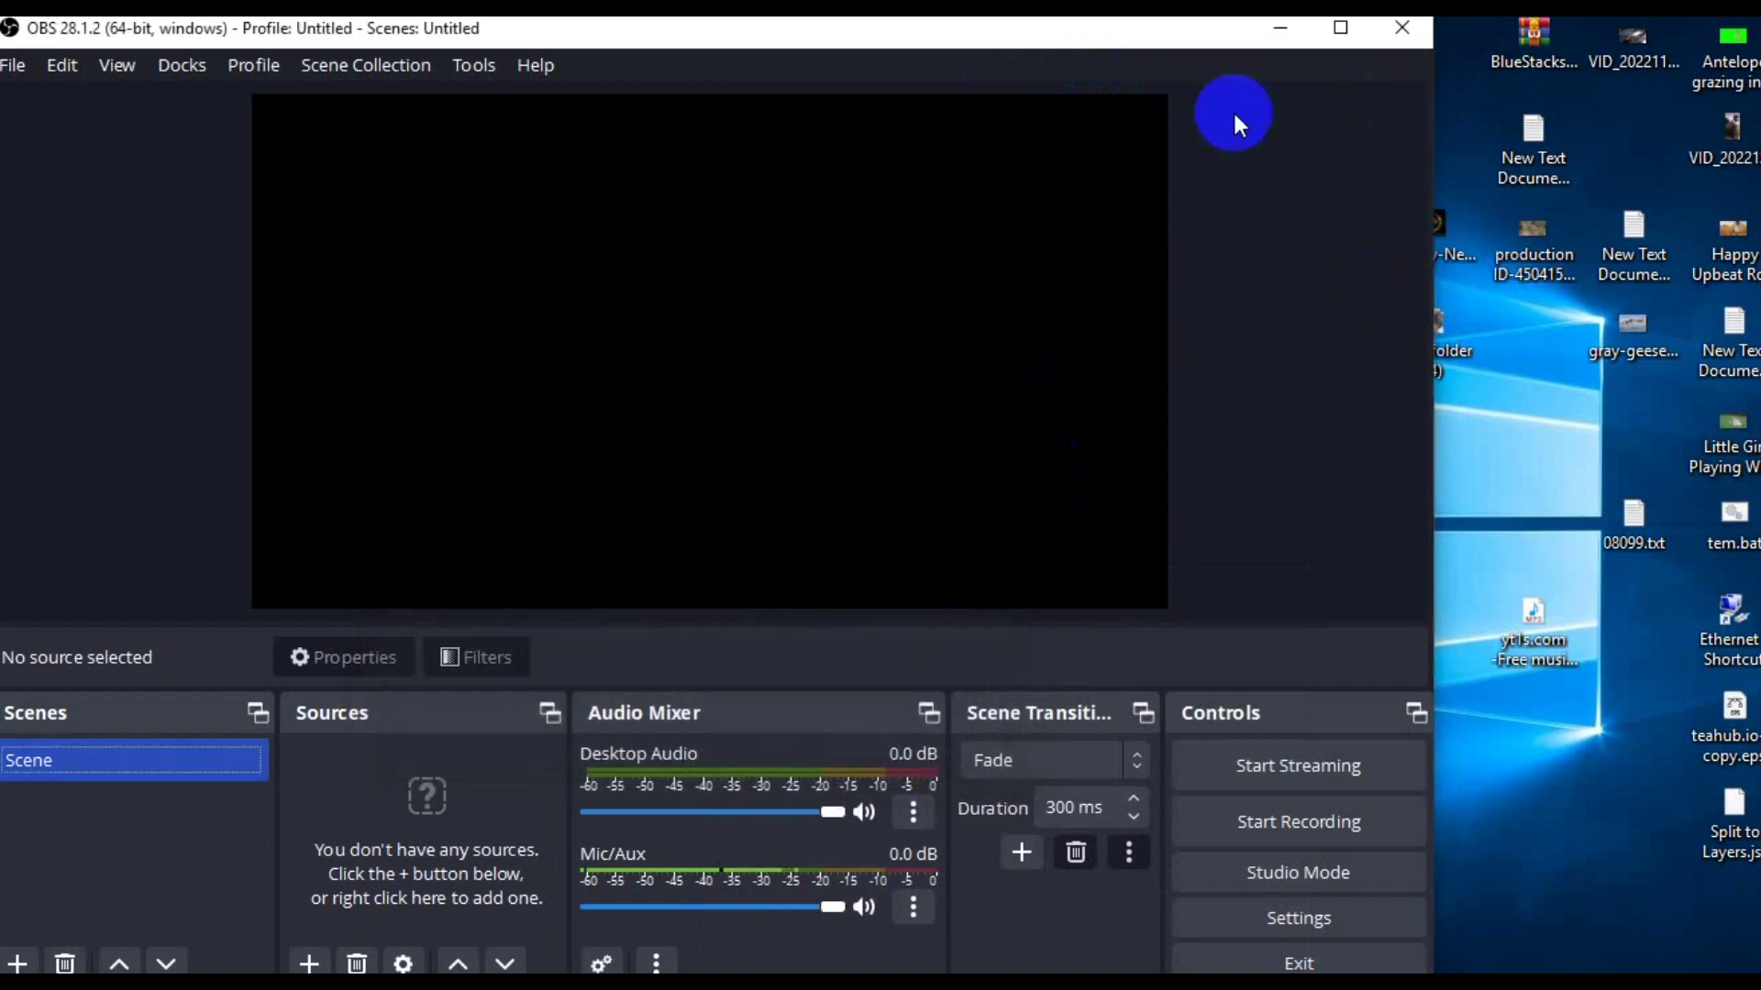
left_click_drag(1054, 39, 1152, 53)
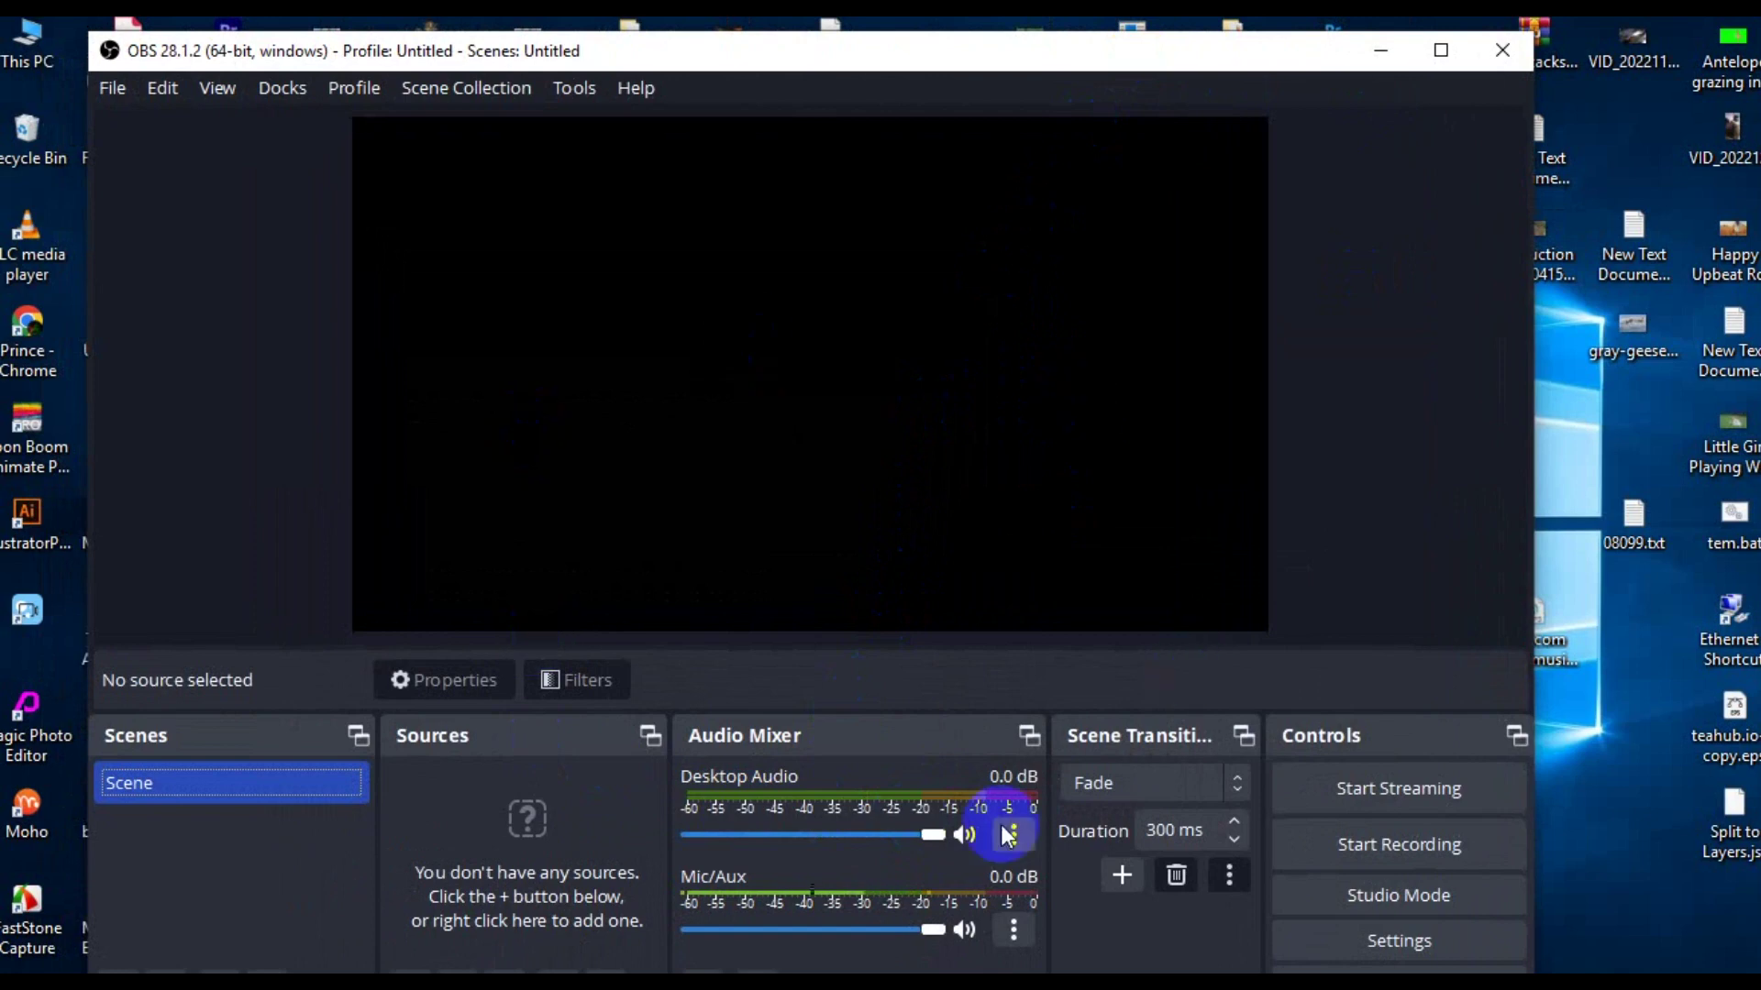
left_click_drag(822, 48, 840, 37)
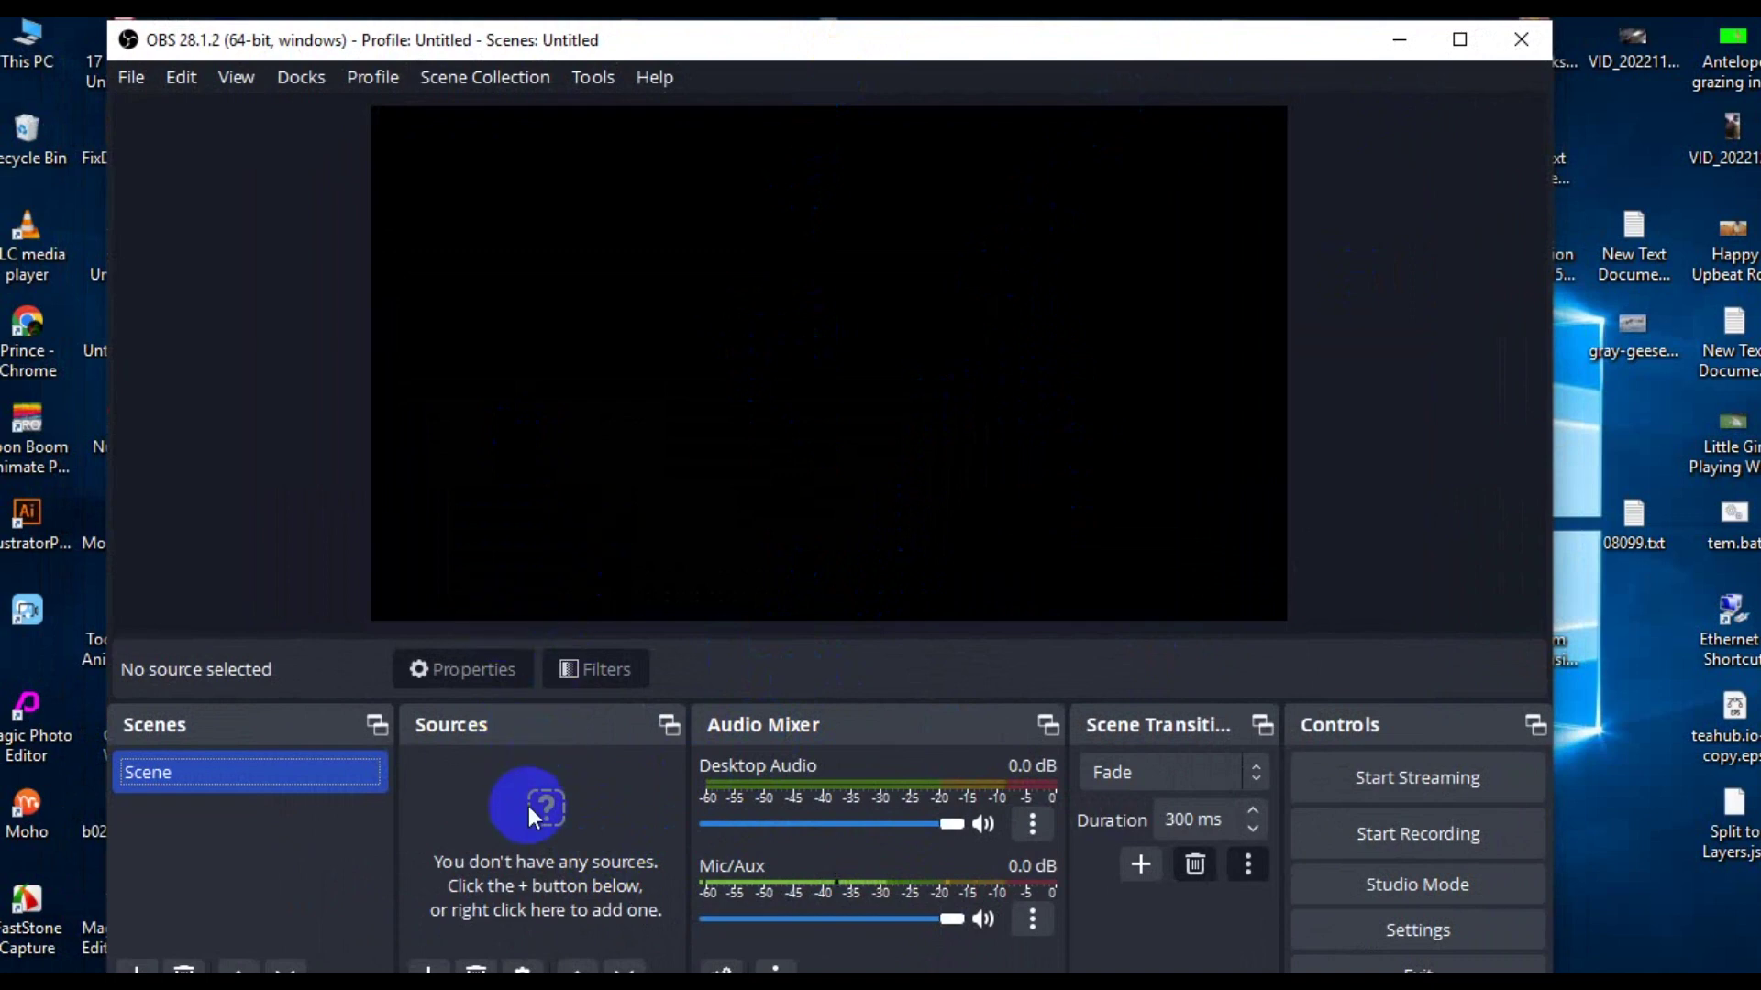
left_click(634, 363)
right_click(633, 361)
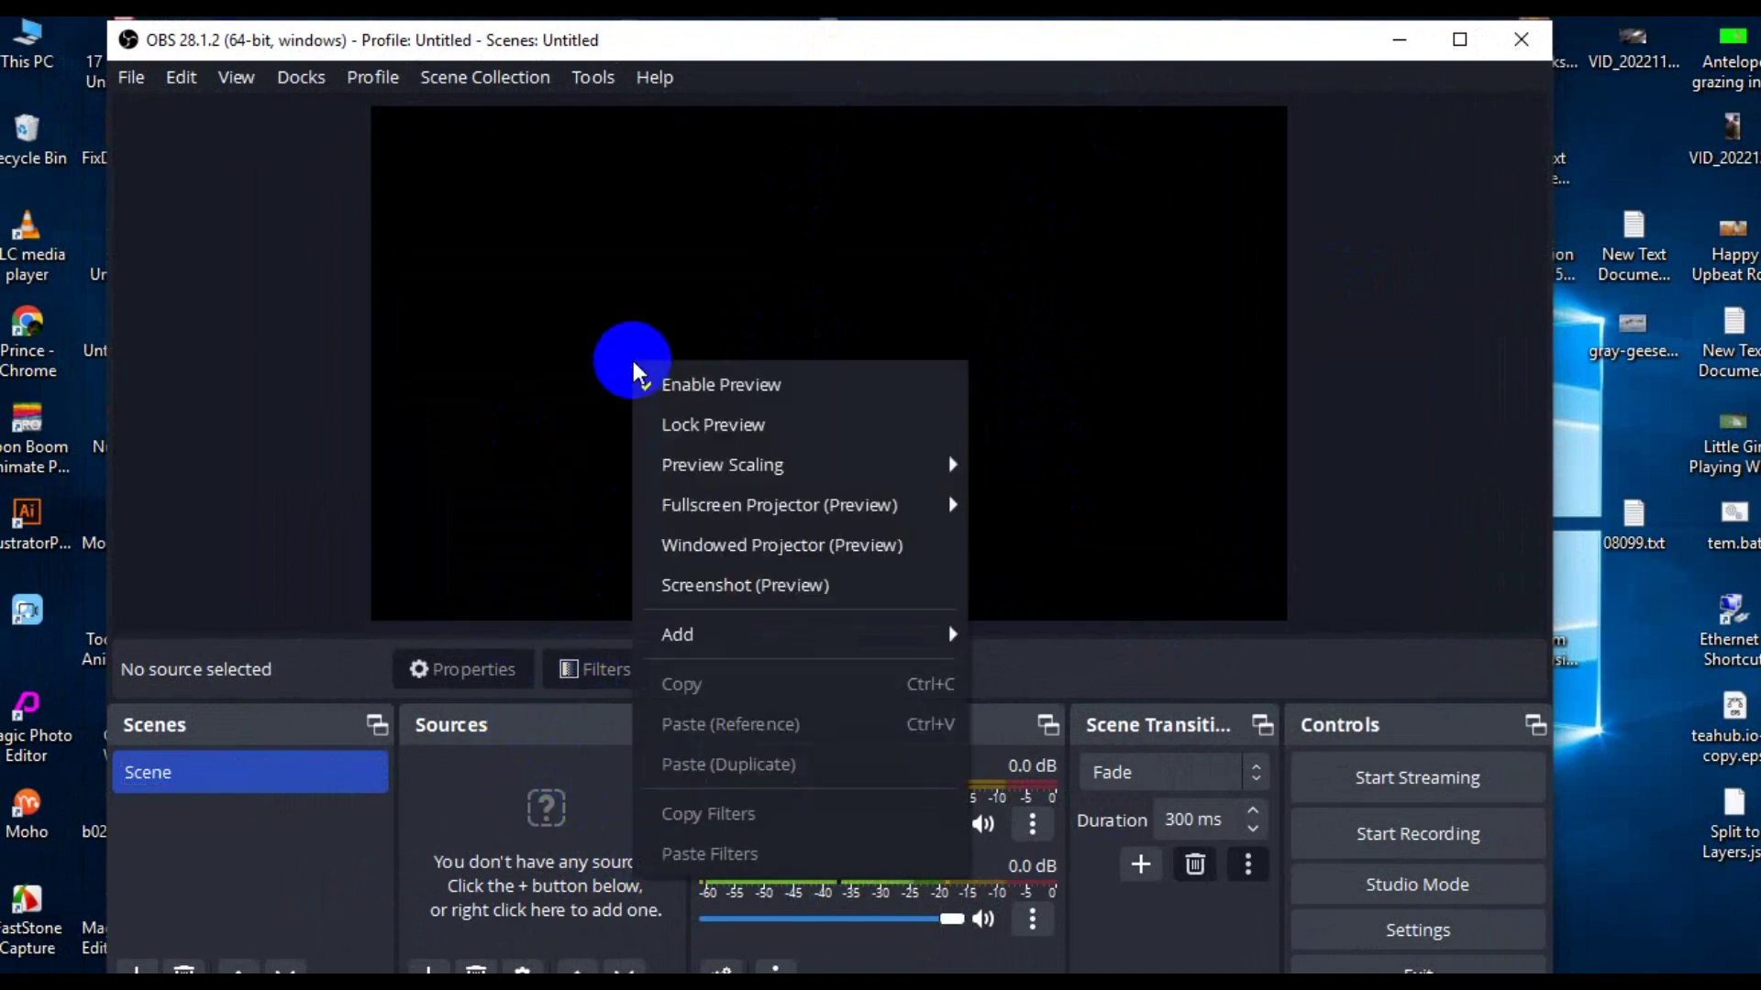
mouse_move(710, 639)
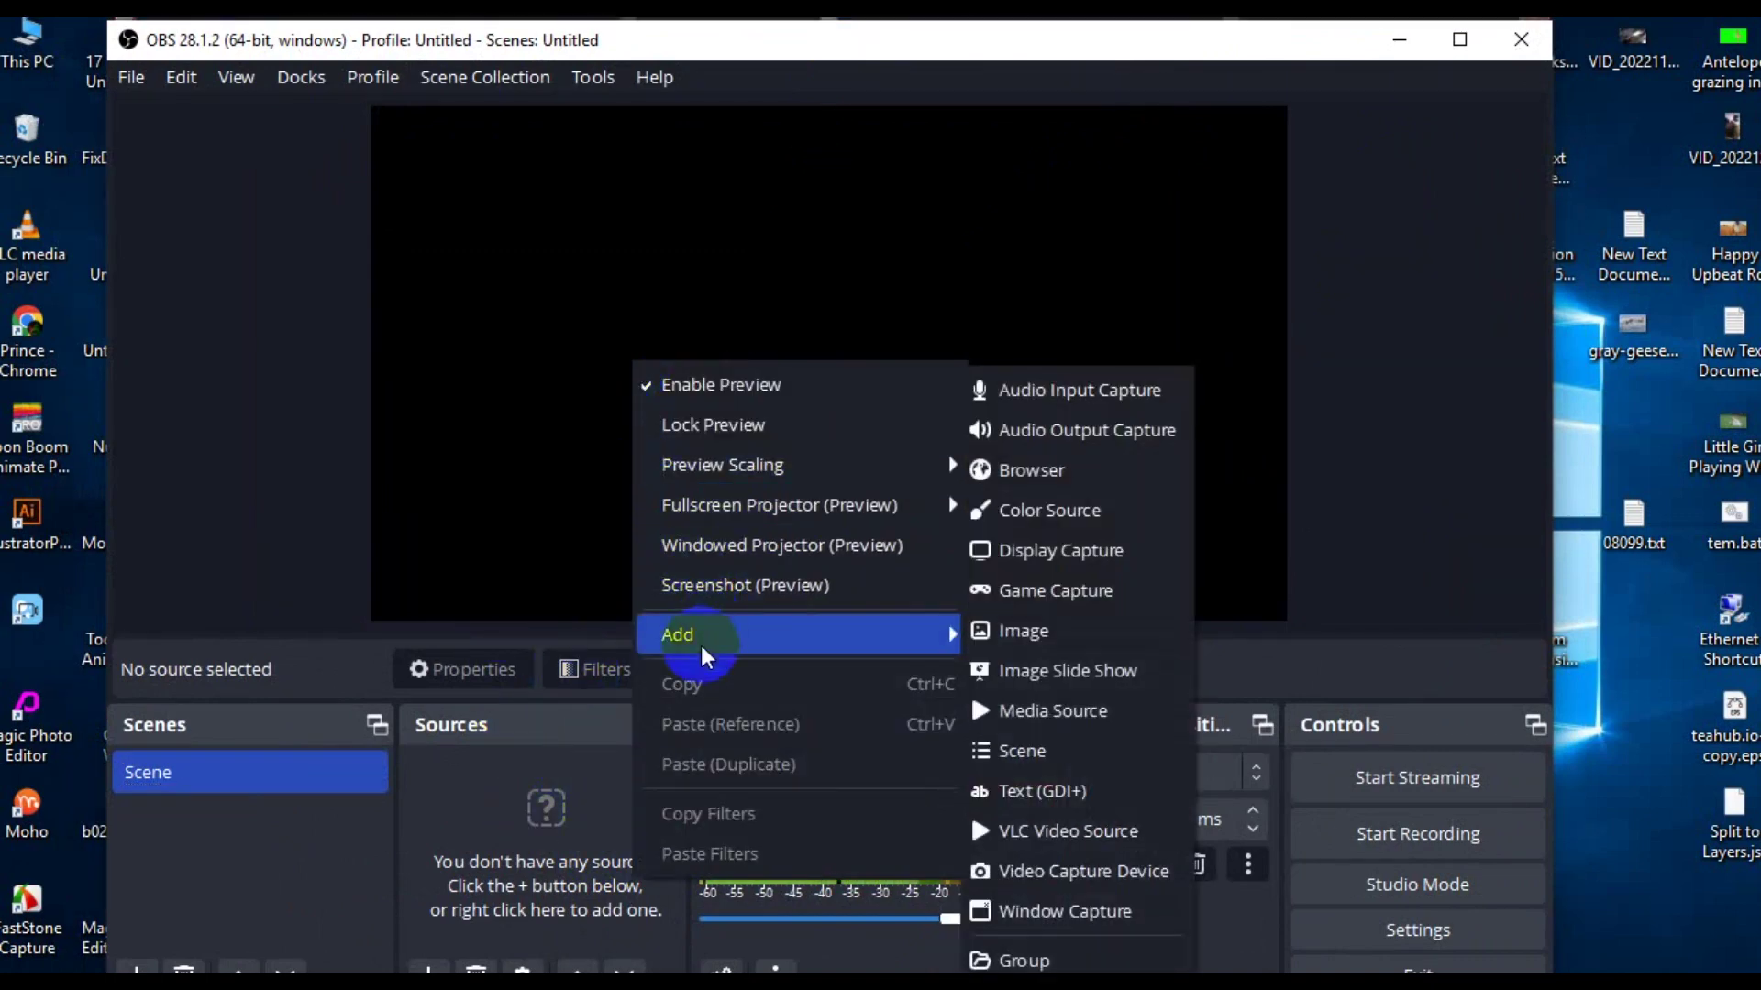
left_click(228, 862)
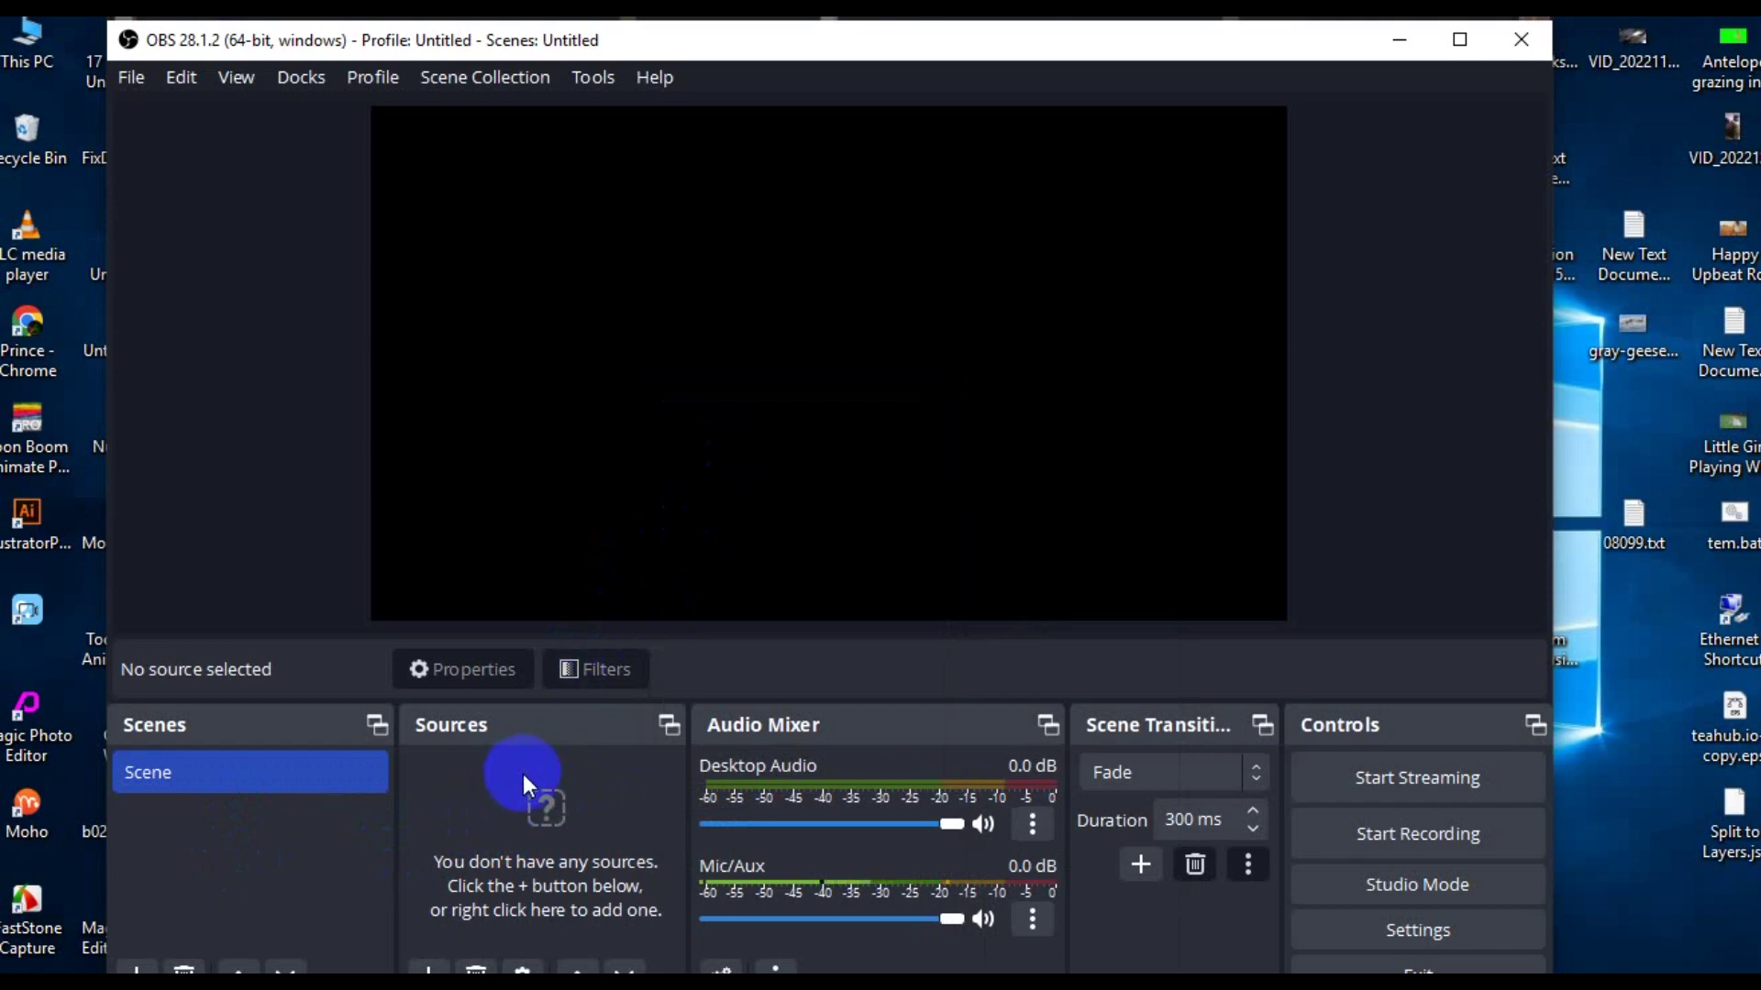
right_click(652, 413)
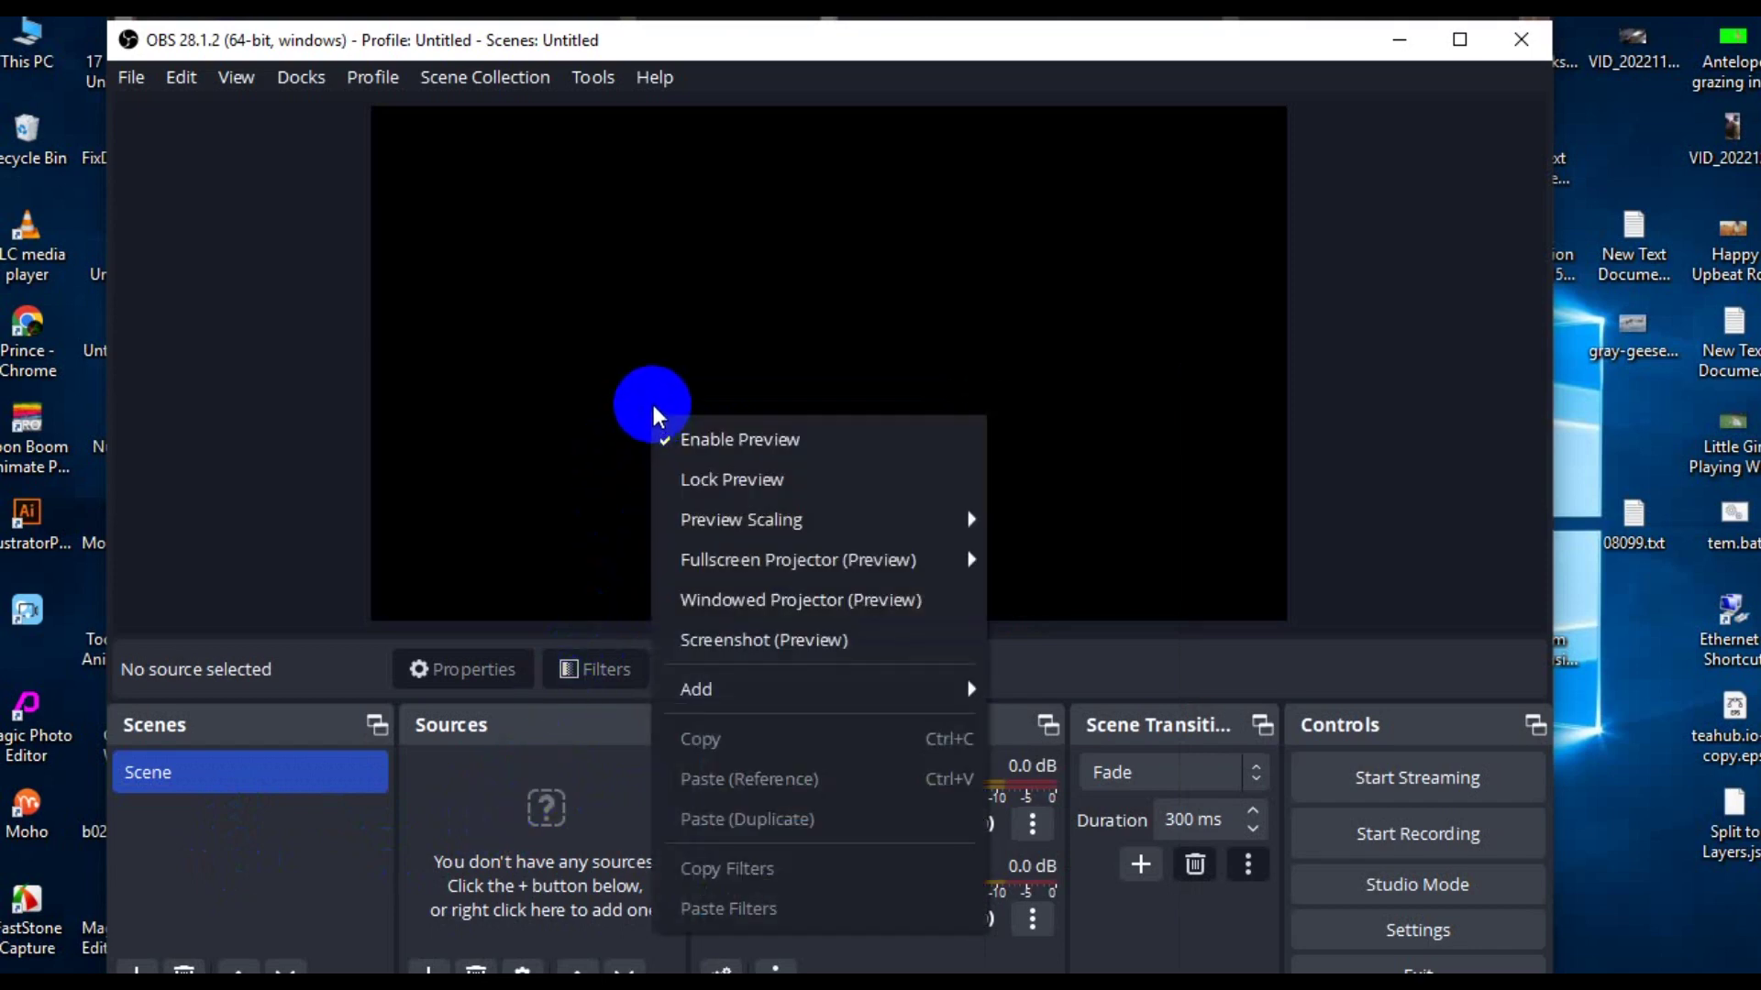
right_click(651, 339)
right_click(653, 334)
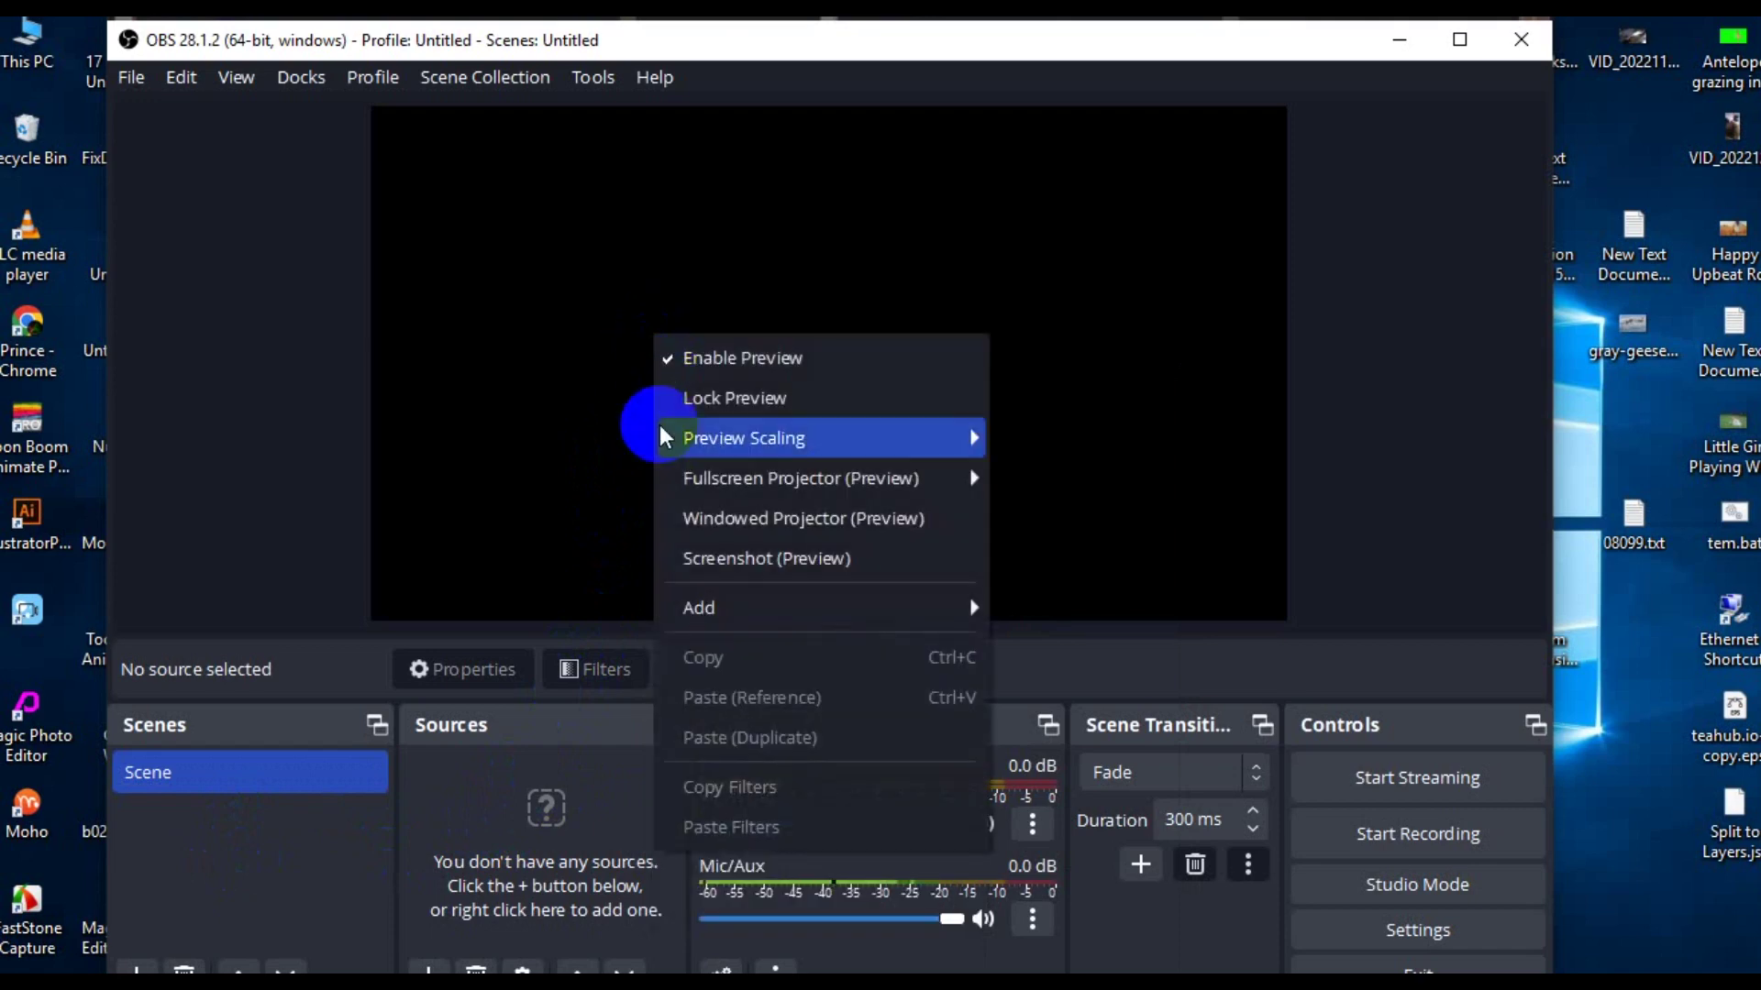
right_click(515, 789)
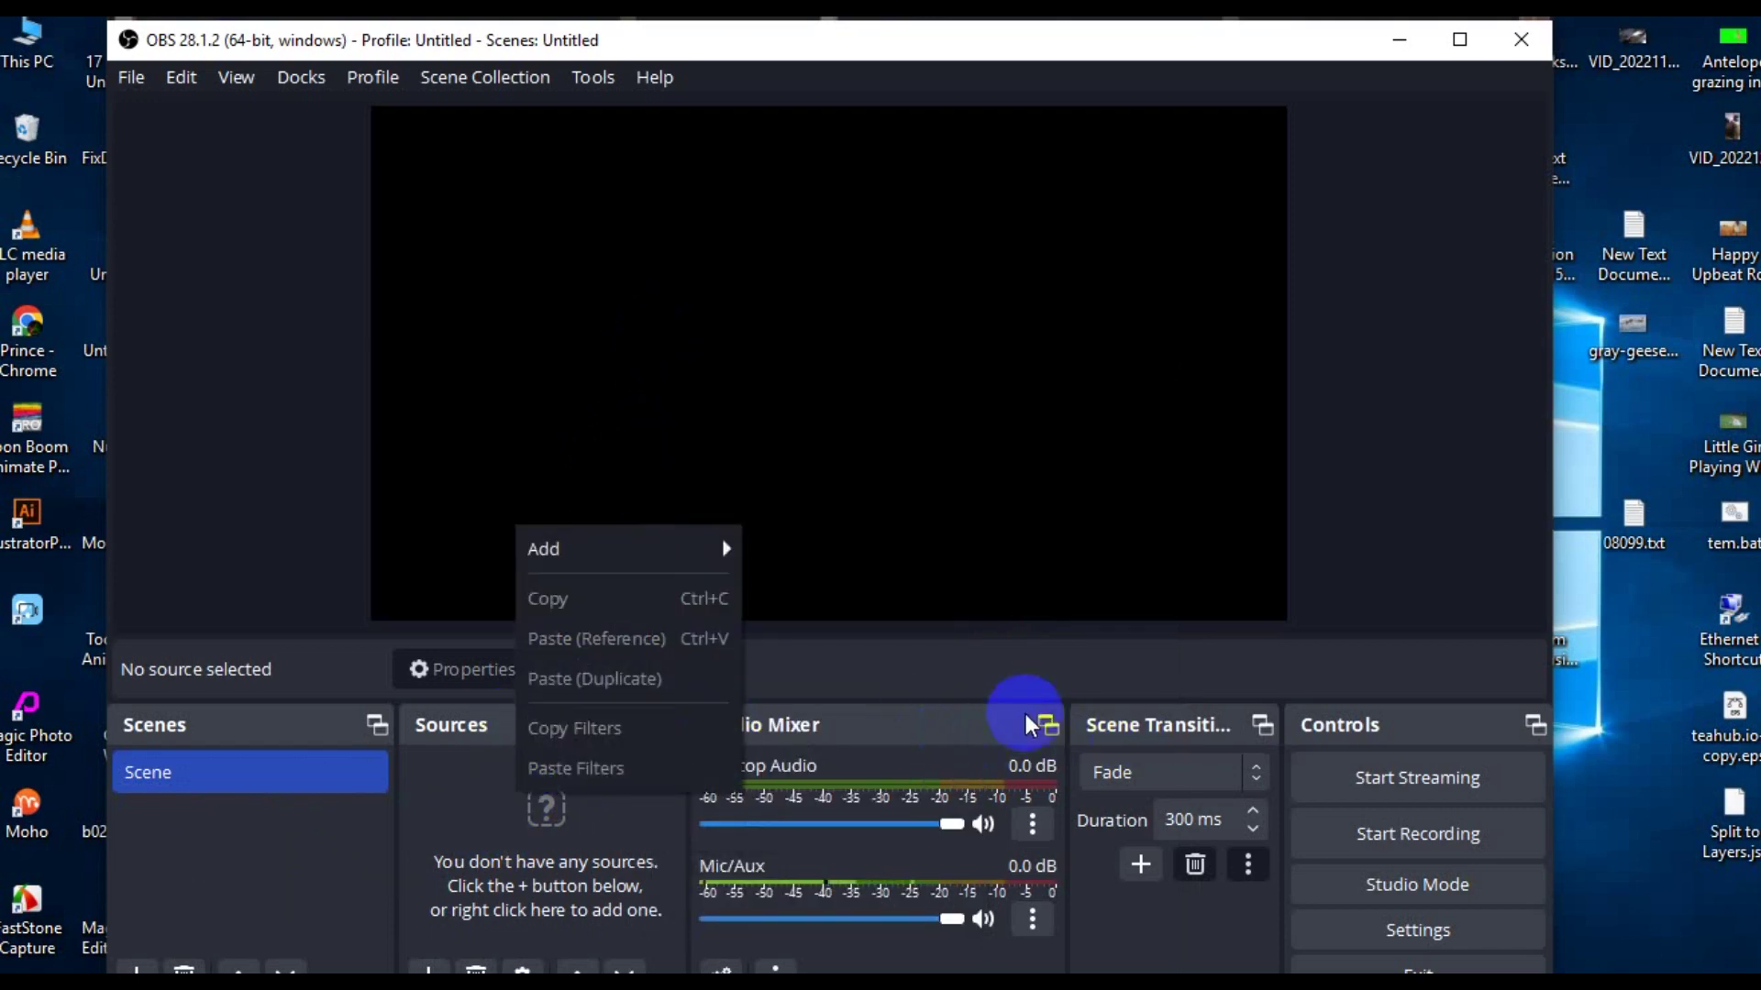
Step: Add a new Display Capture source for Display 1 (Primary Monitor) with the Automatic capture method and cursor capture enabled
right_click(836, 356)
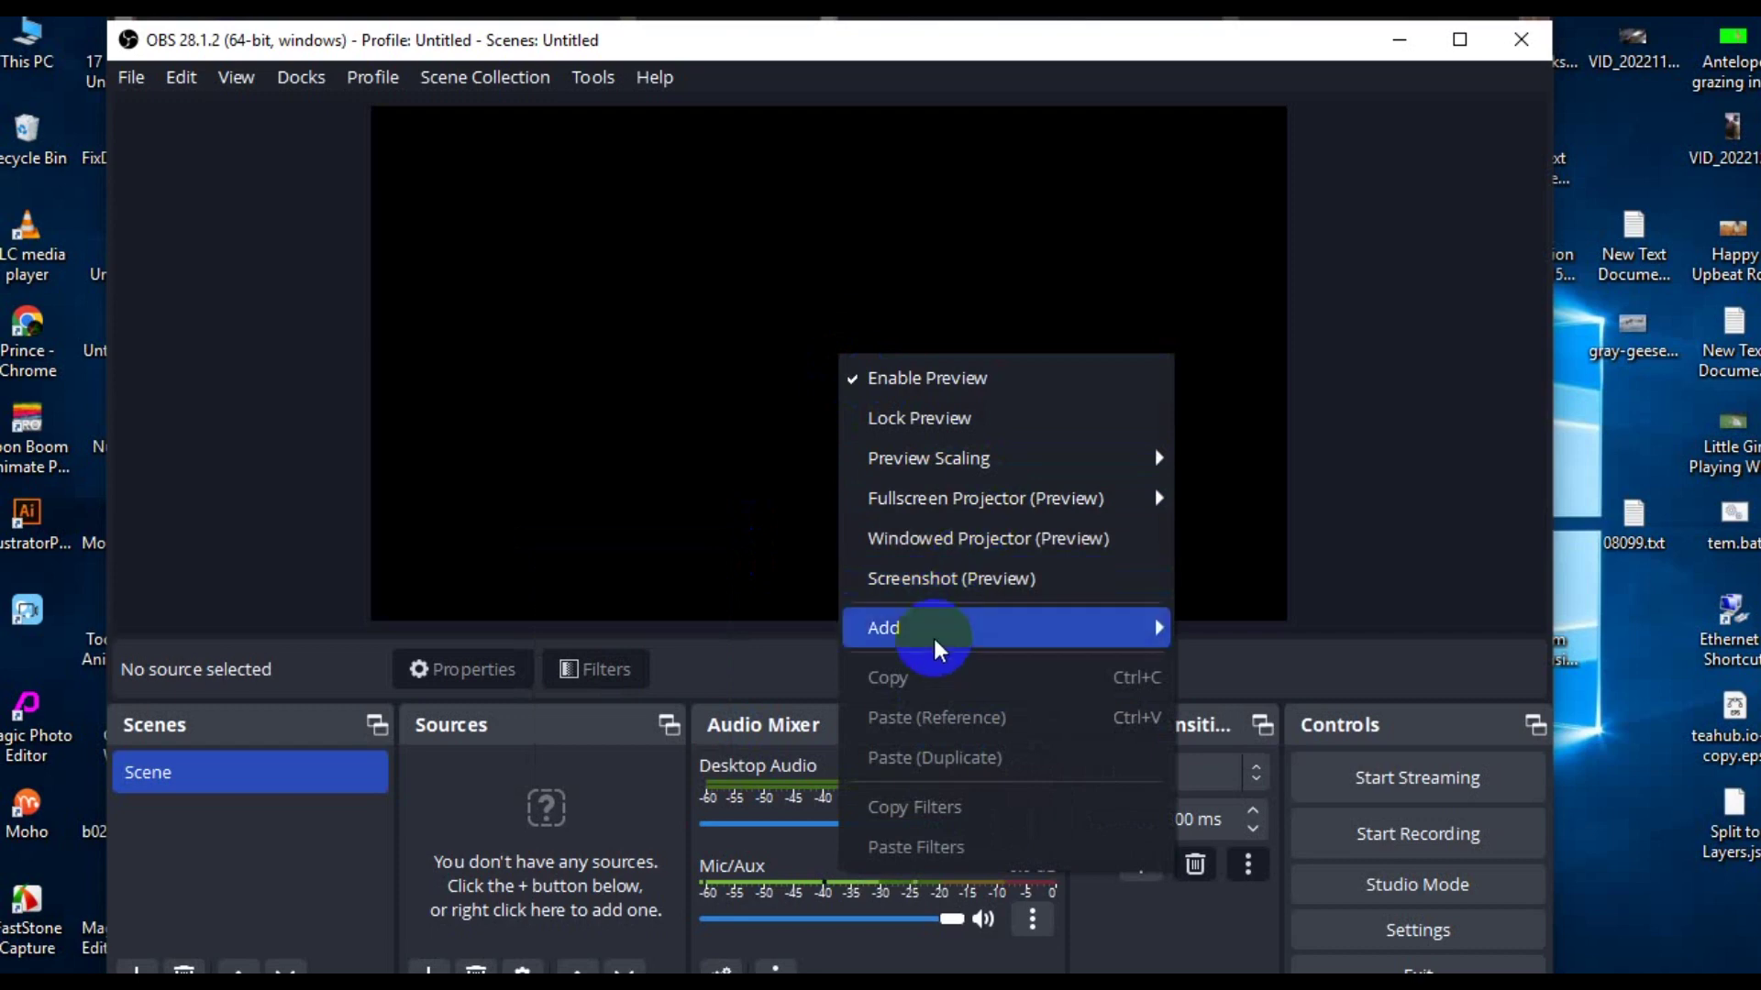
mouse_move(937, 640)
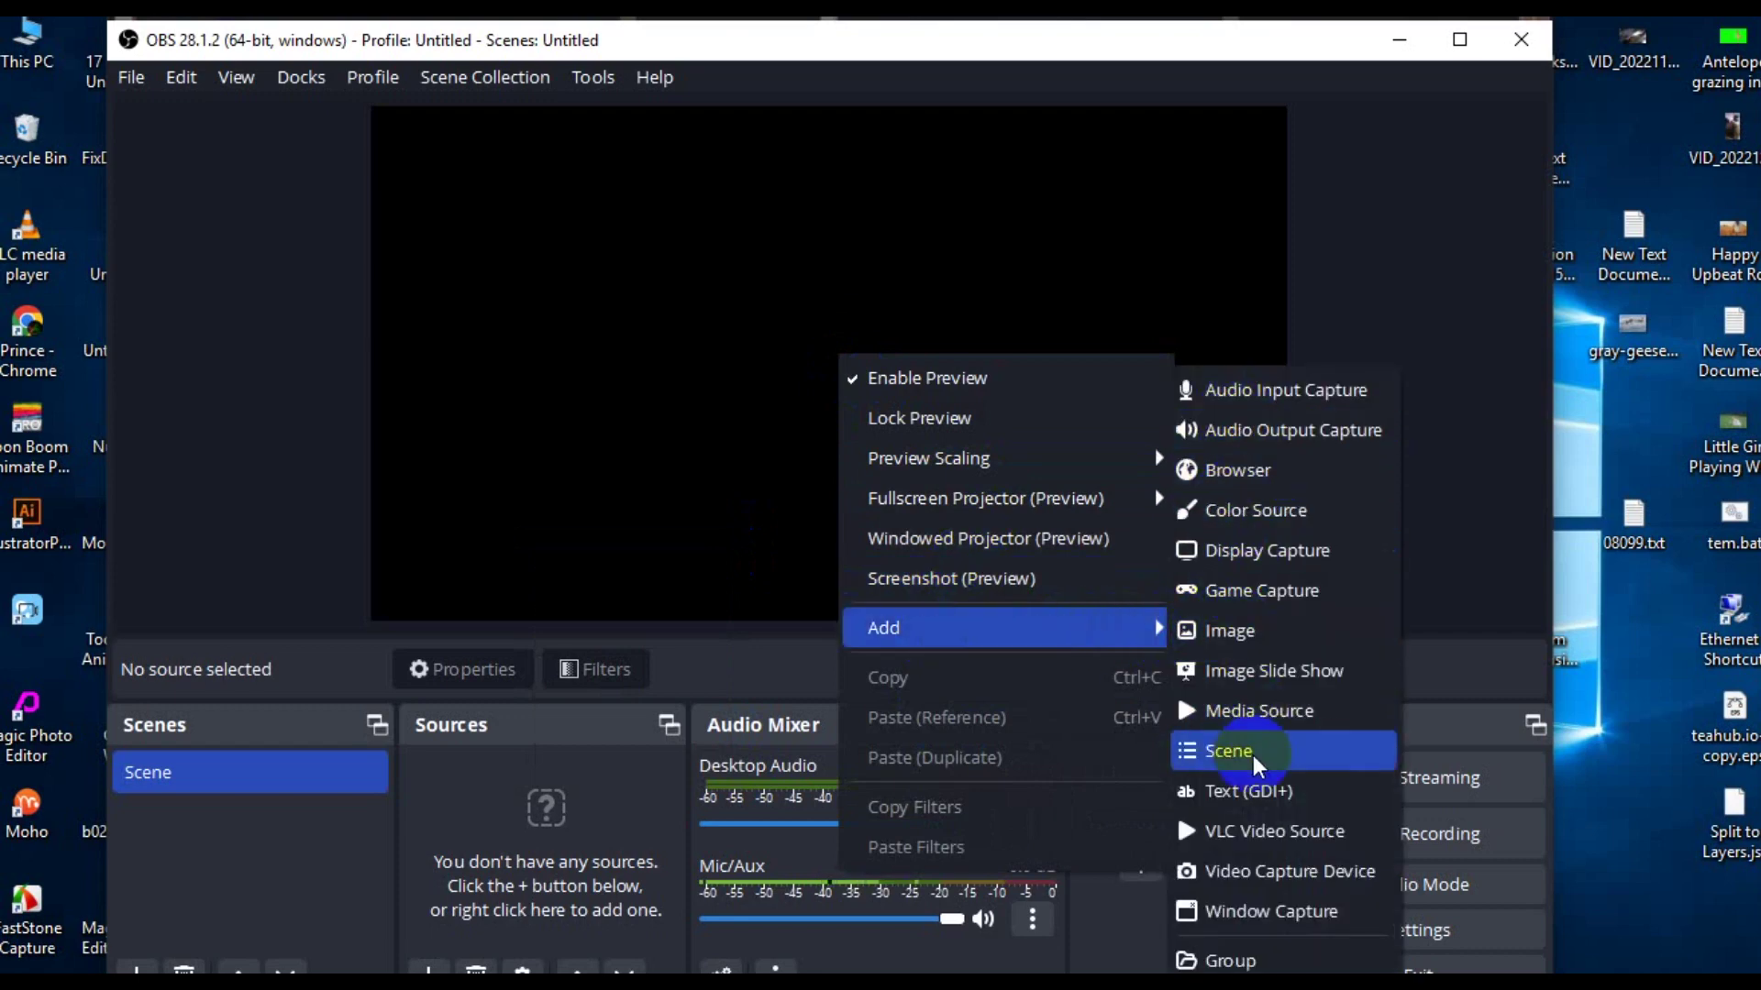
left_click(1262, 563)
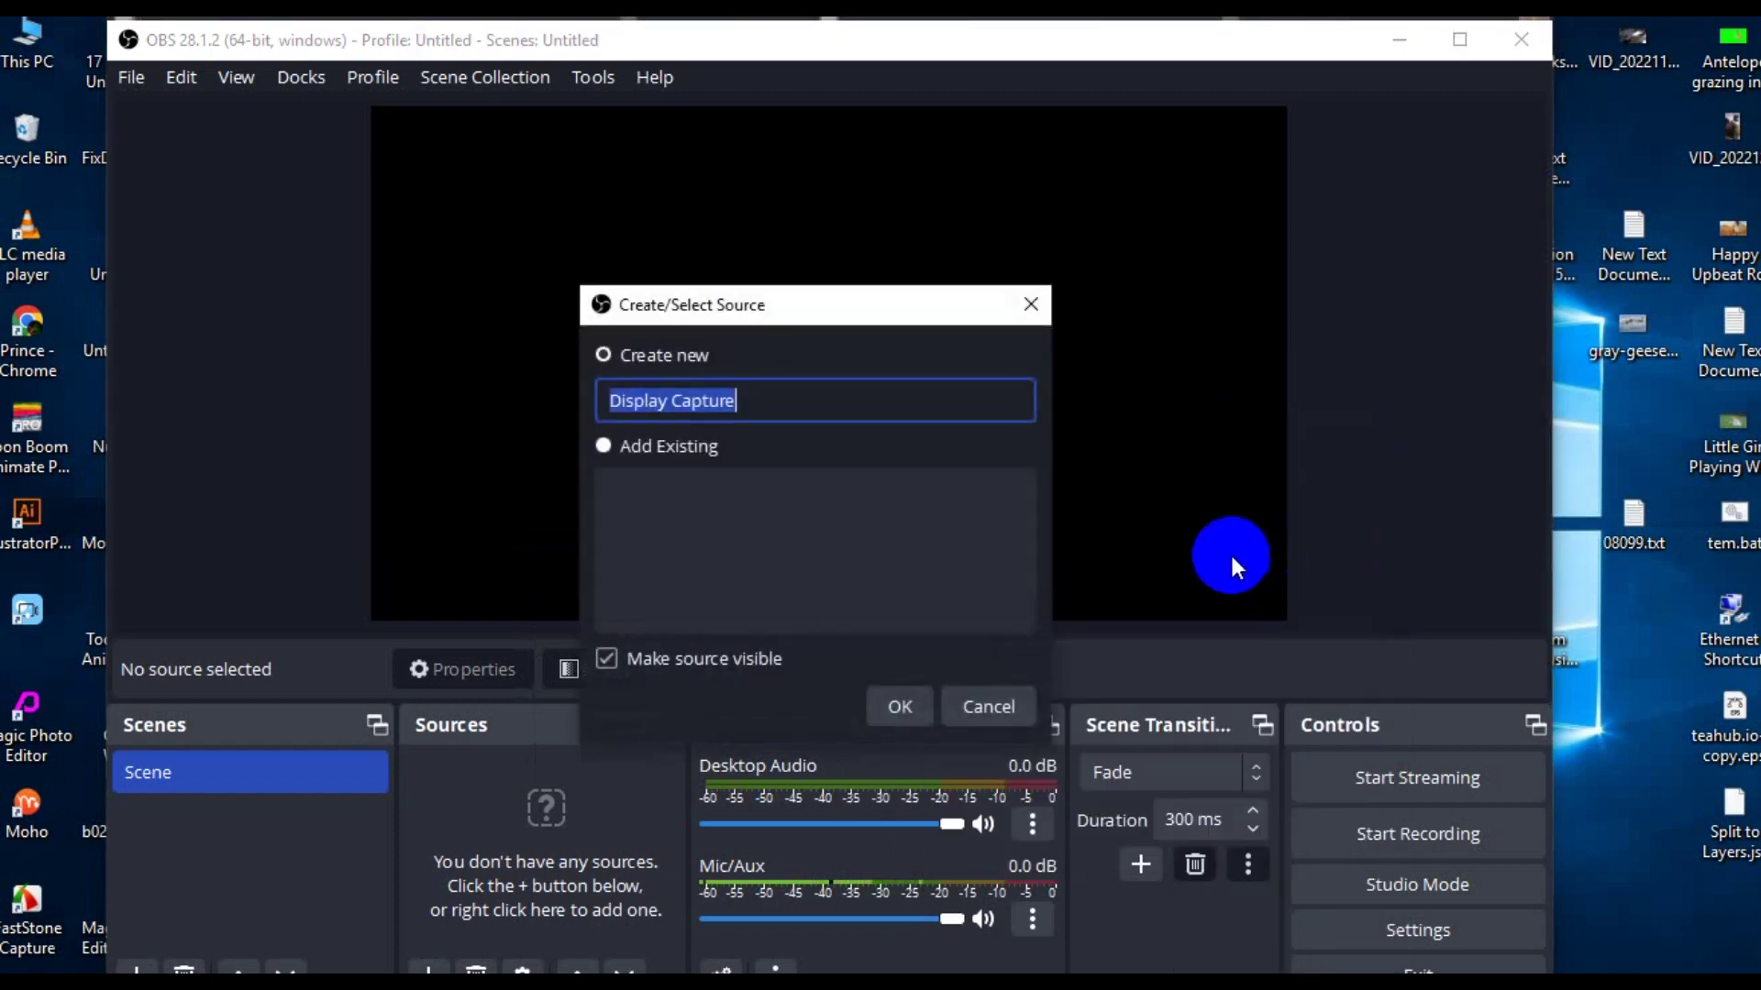
left_click(908, 706)
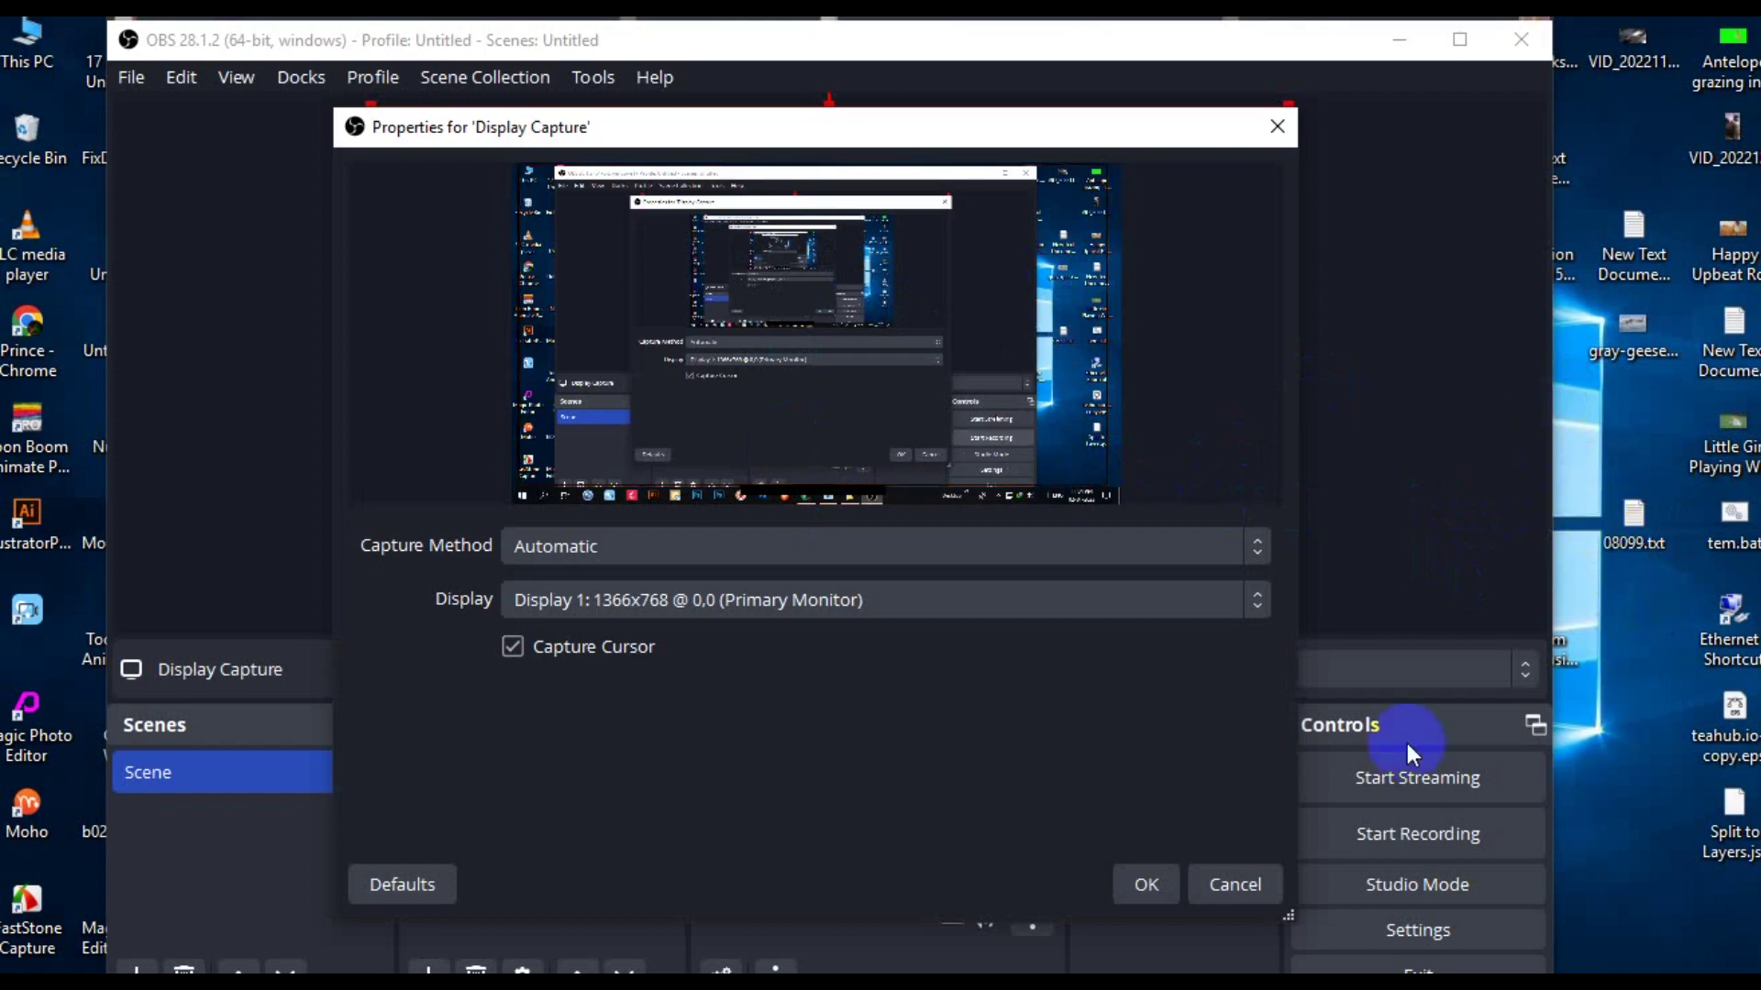
left_click(1147, 880)
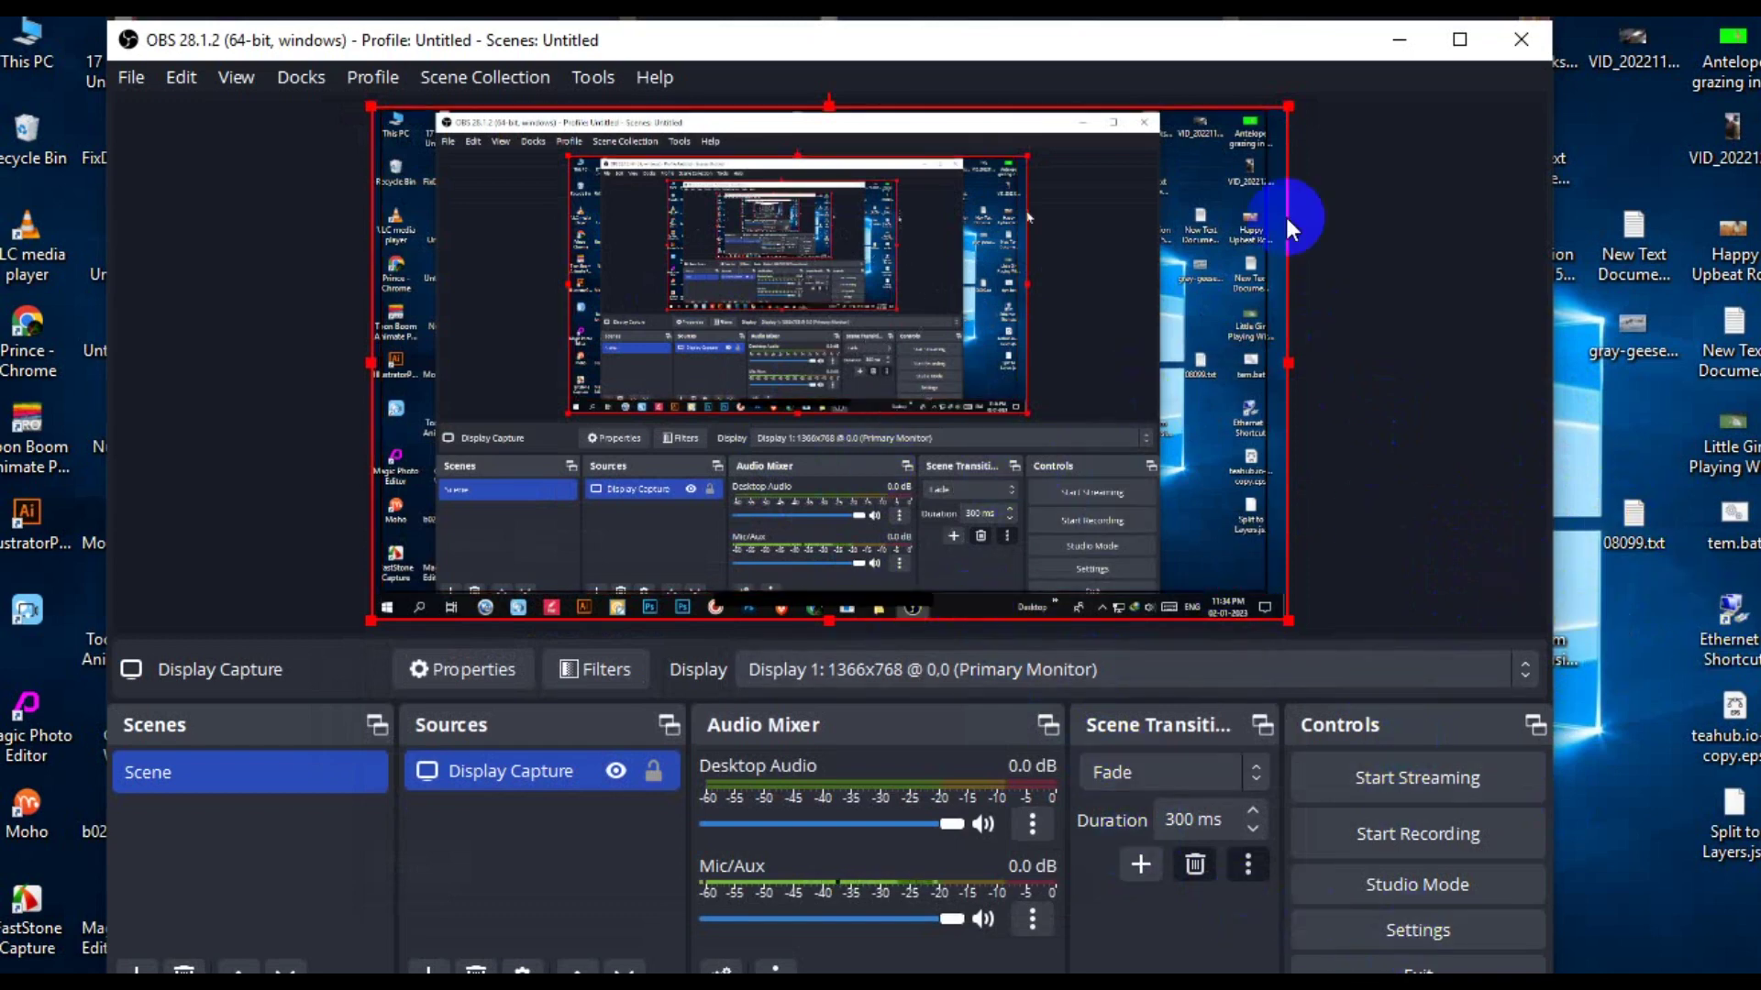
Step: Reposition the OBS window, open its General settings, and move the Settings window so its title bar is fully accessible
mouse_move(1201, 32)
left_mouse_down()
mouse_move(1180, 85)
mouse_move(1152, 47)
mouse_move(1178, 41)
left_mouse_up()
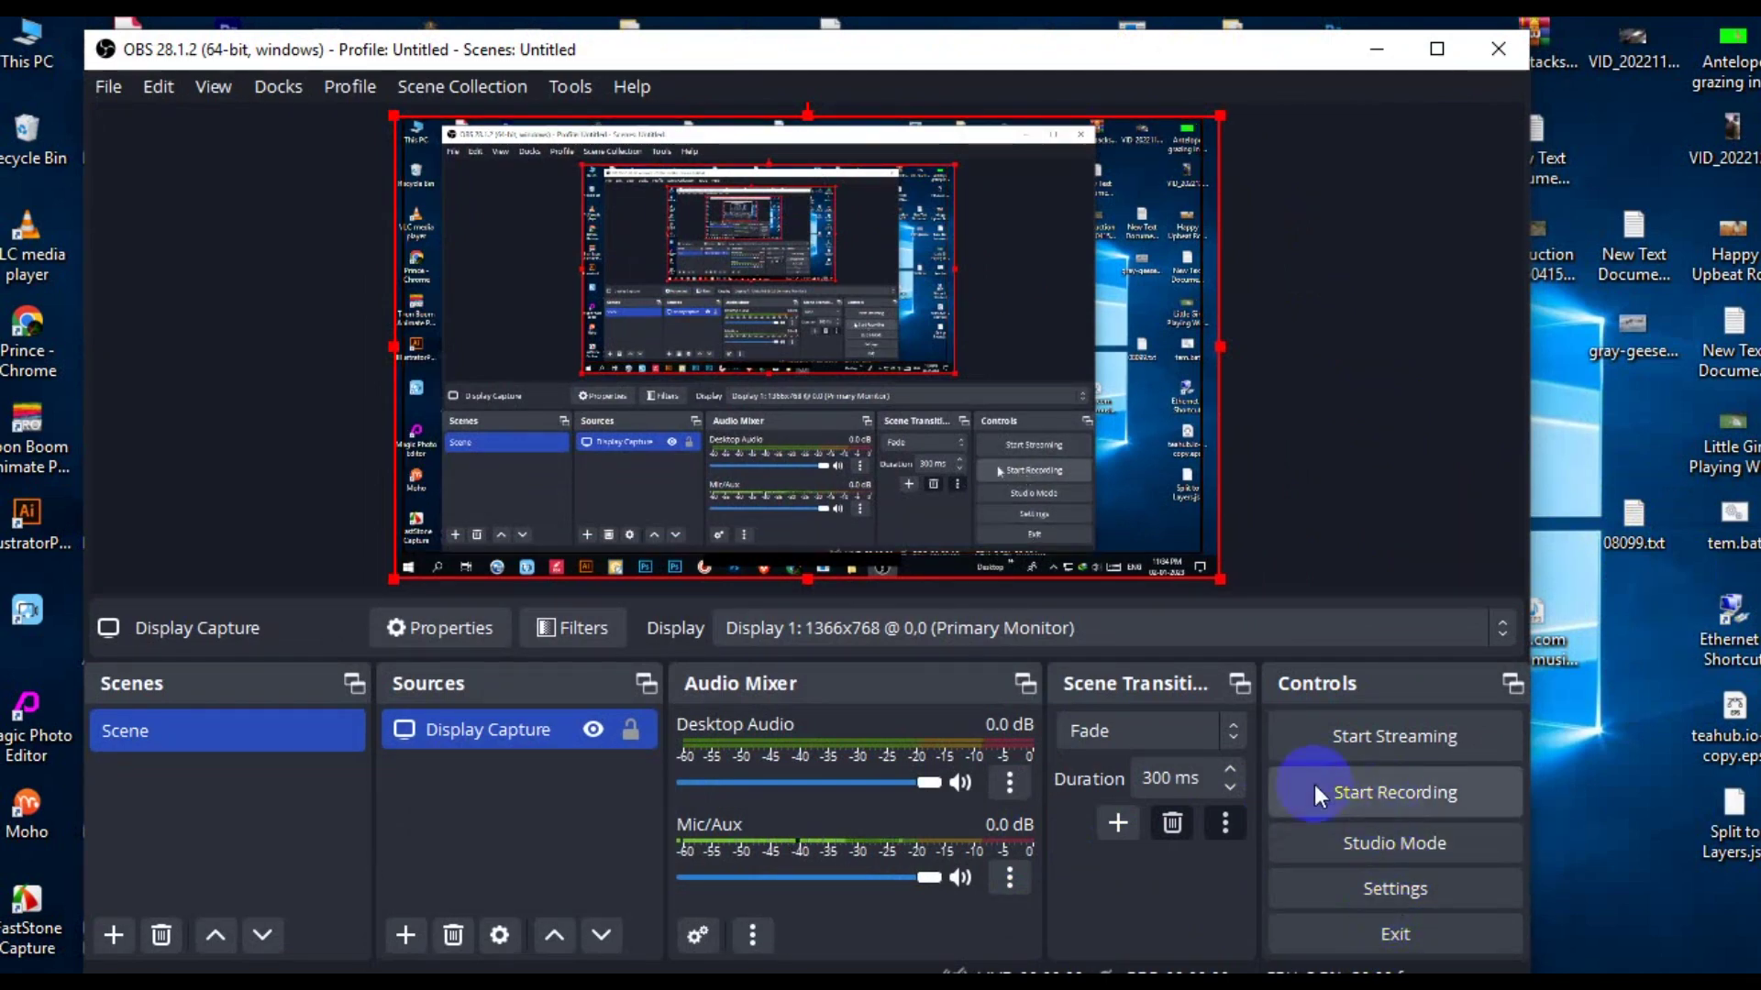
left_click(1393, 873)
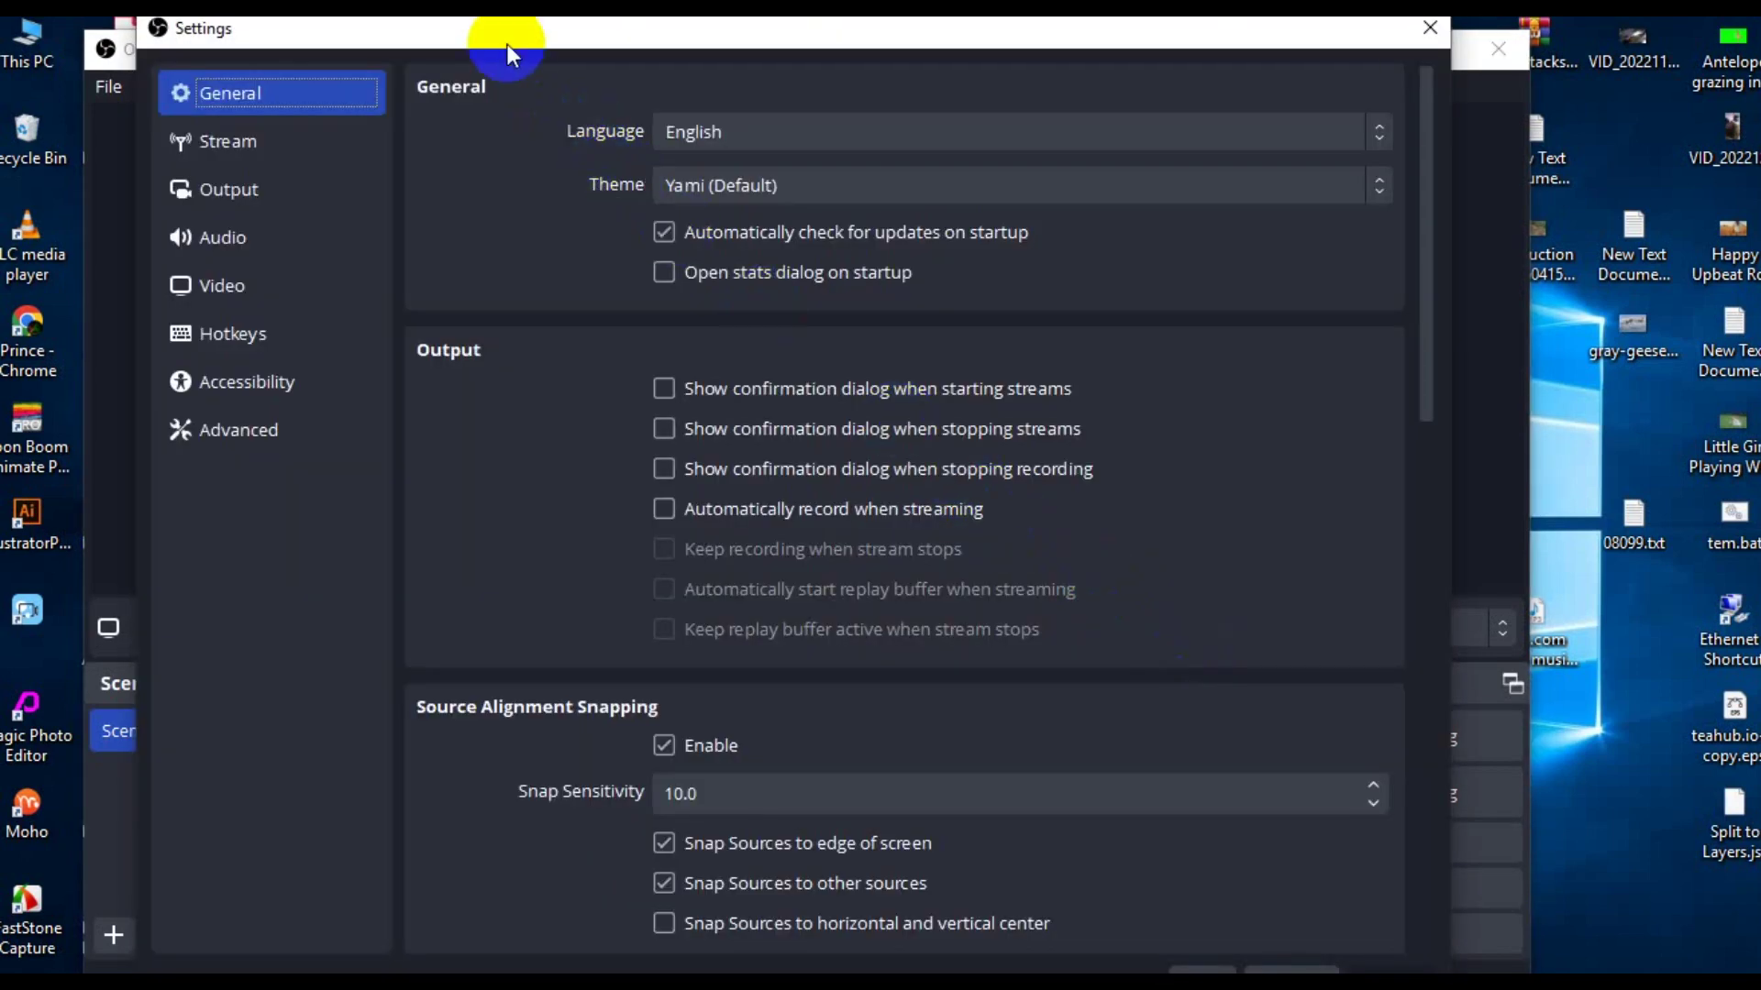
left_click_drag(506, 44, 596, 117)
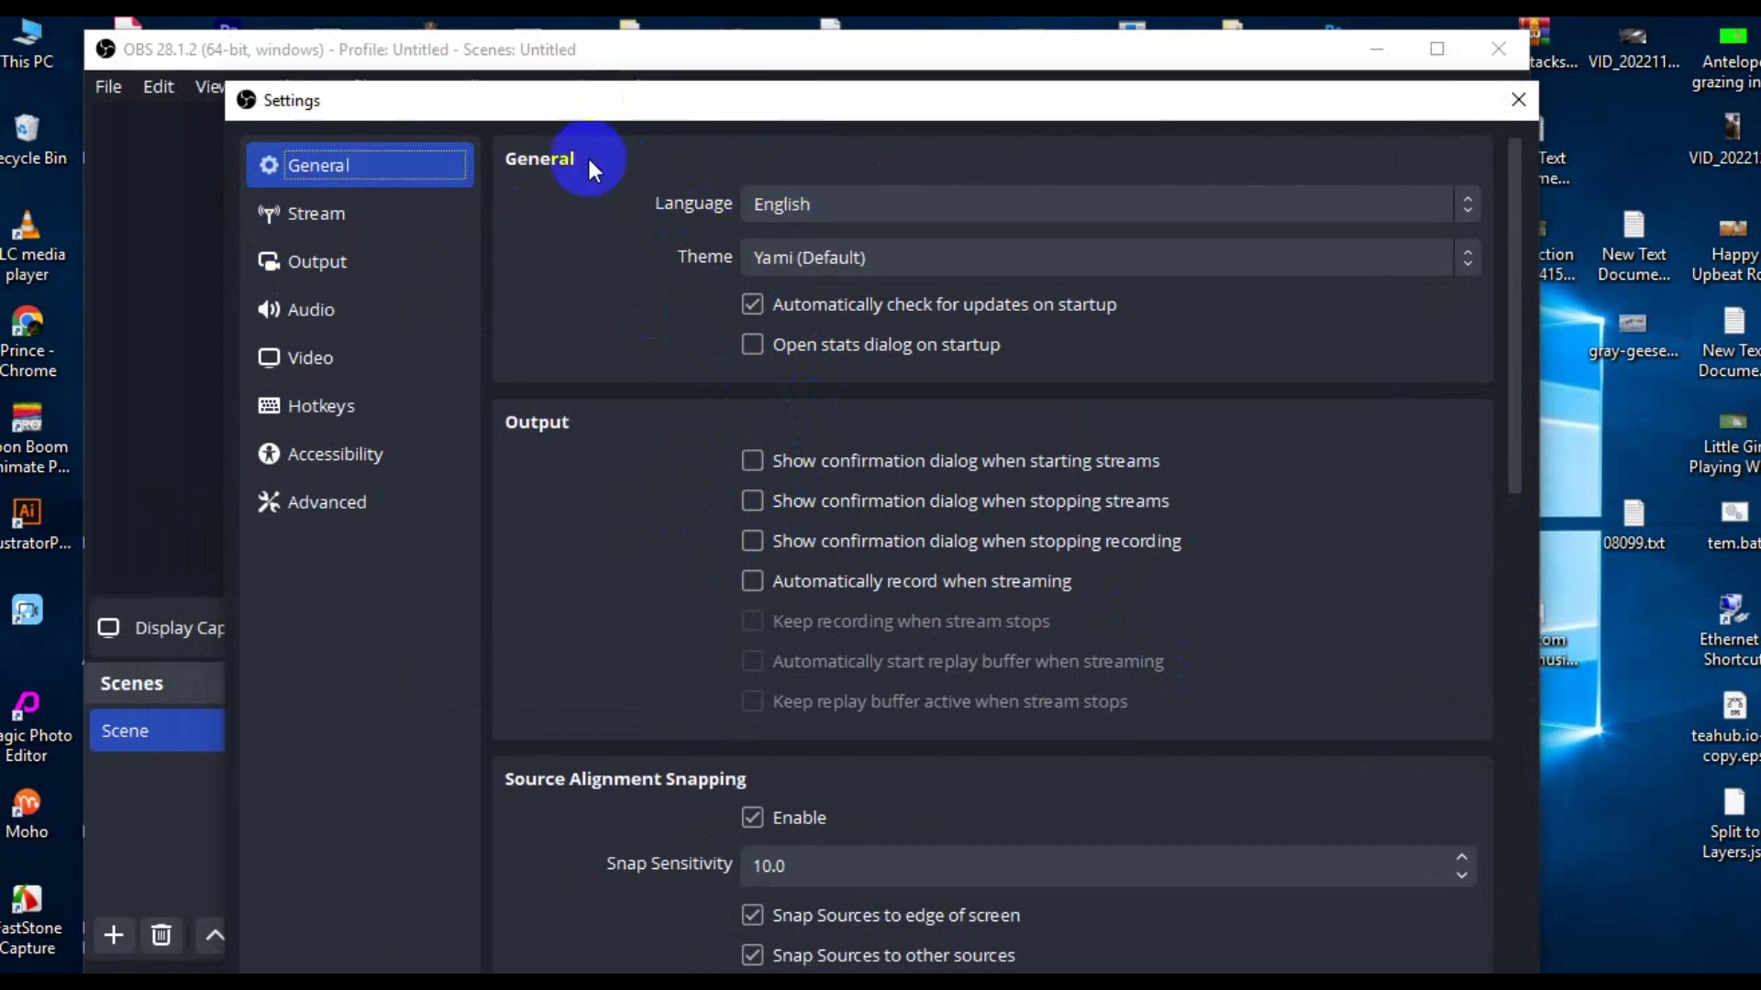
Step: Set the Desktop Audio device to Speakers (USB Audio Device) in the Audio settings
left_click(323, 260)
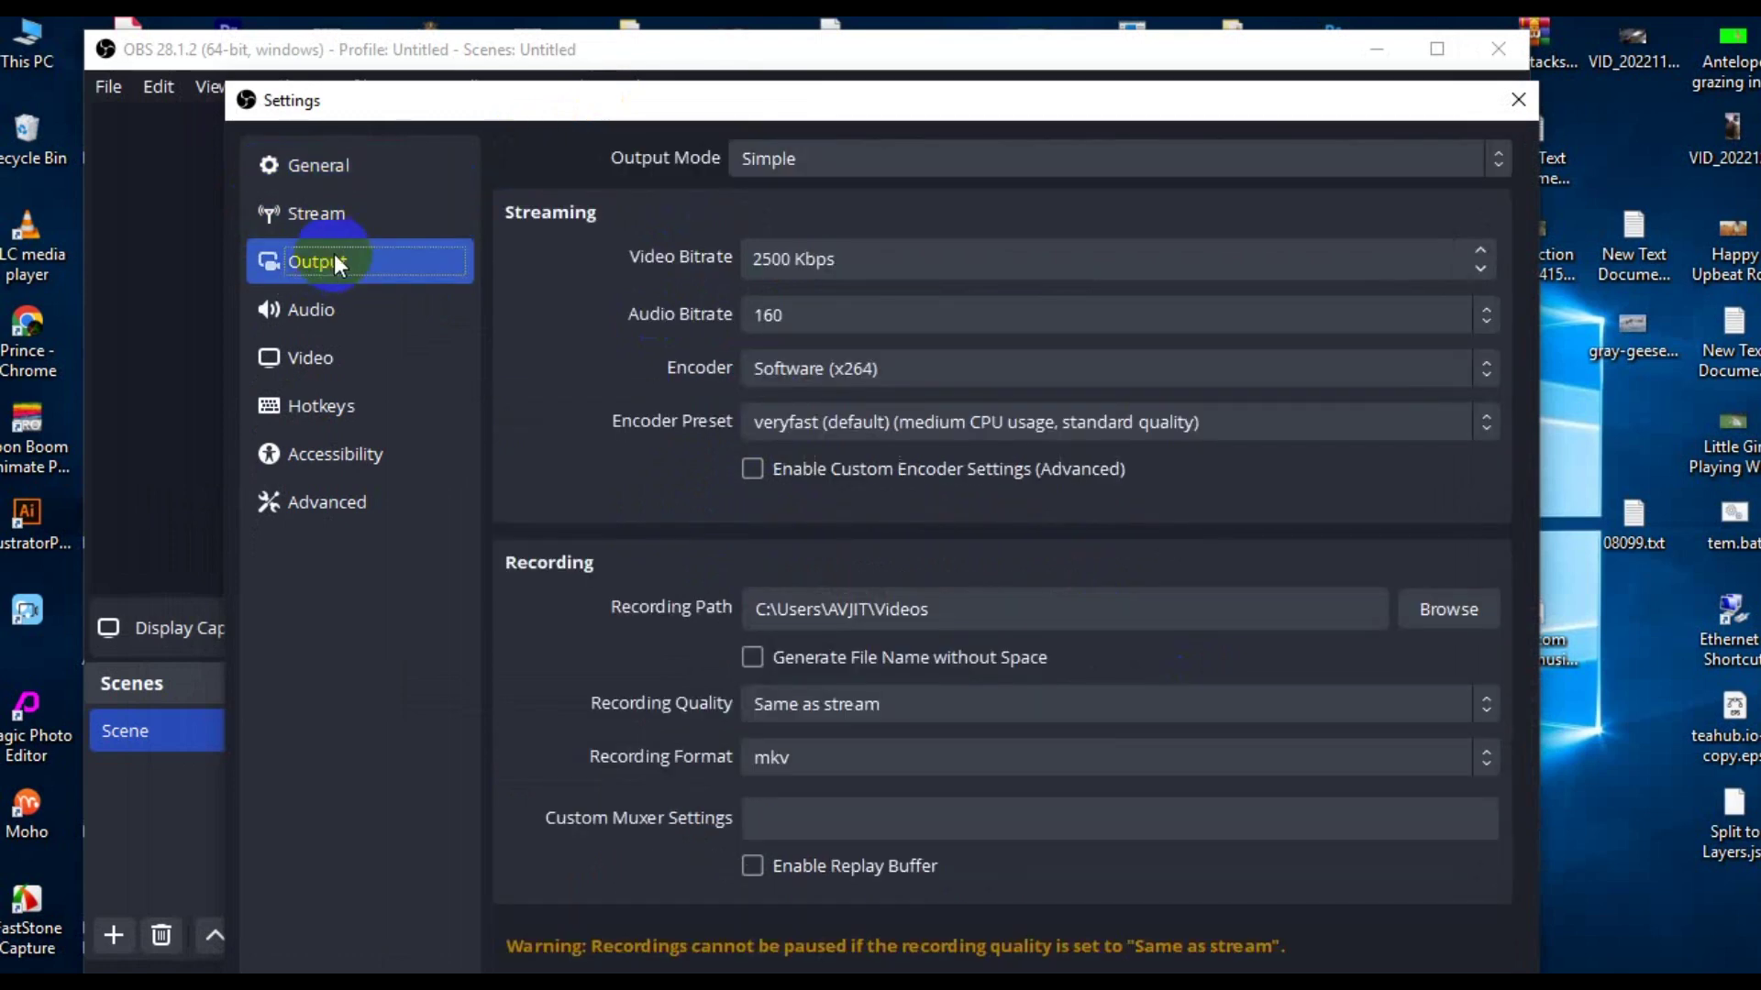
left_click(343, 163)
left_click(310, 313)
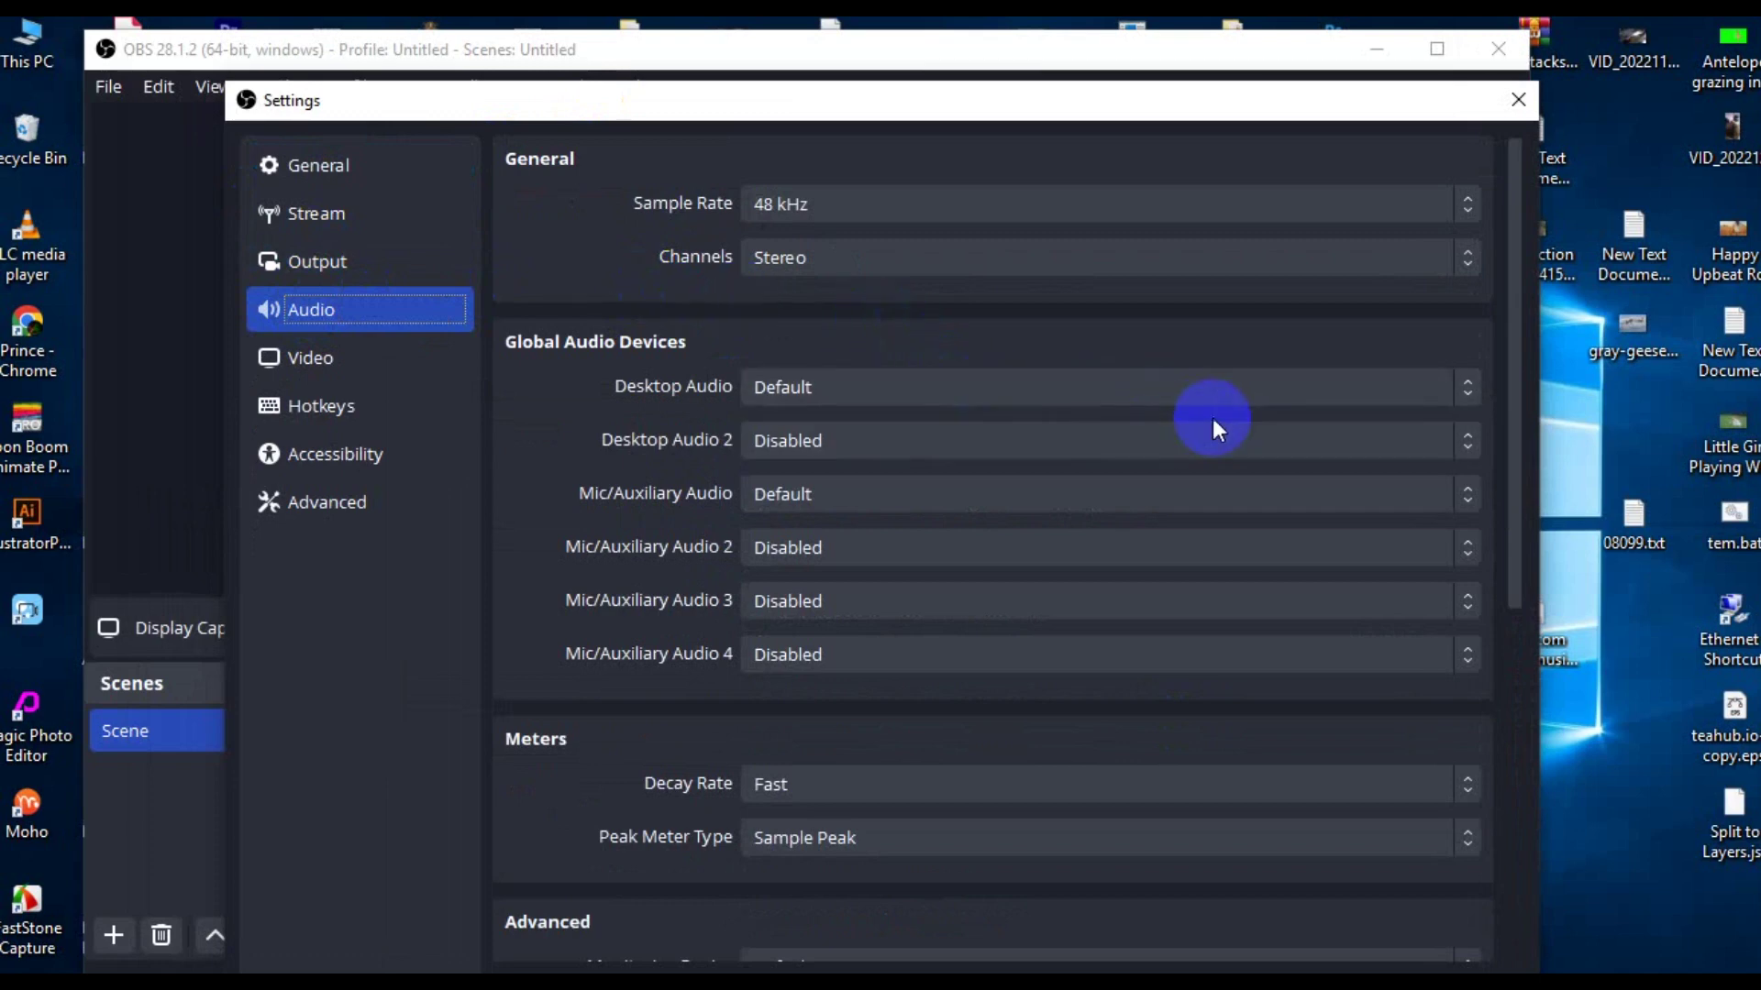
left_click(1243, 395)
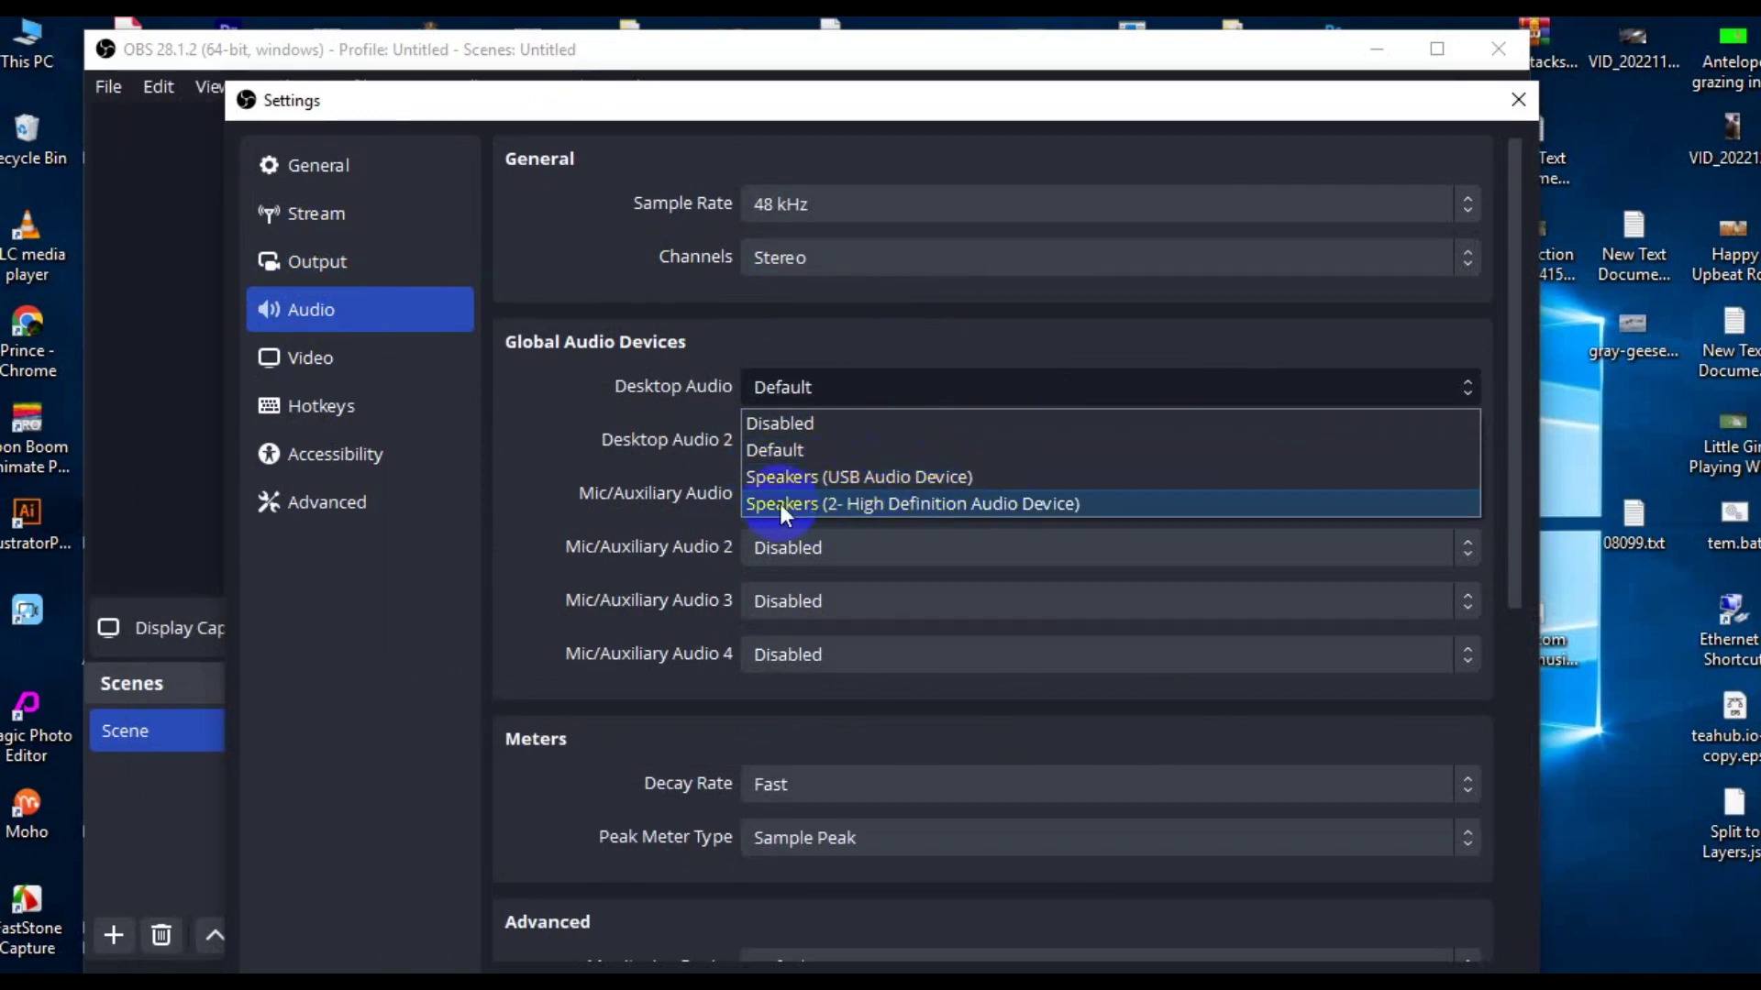
left_click(922, 475)
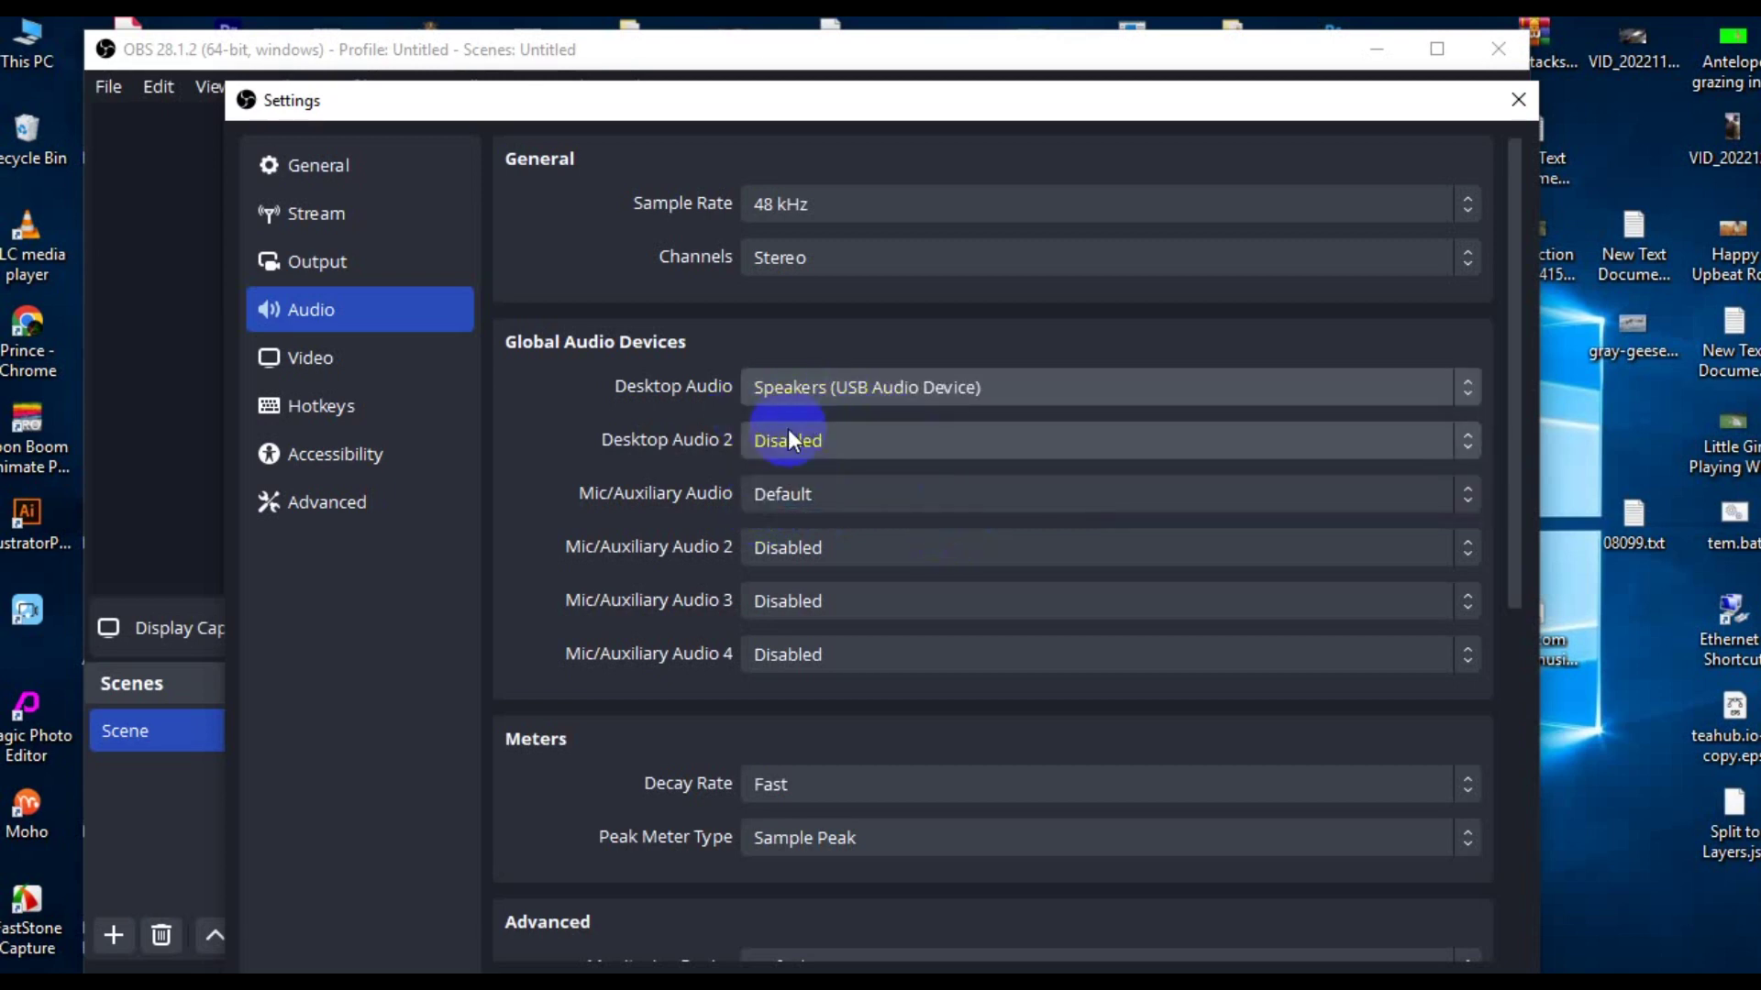
Step: Review the Video settings and examine the available hotkey assignments for streaming, recording and preview
left_click(290, 356)
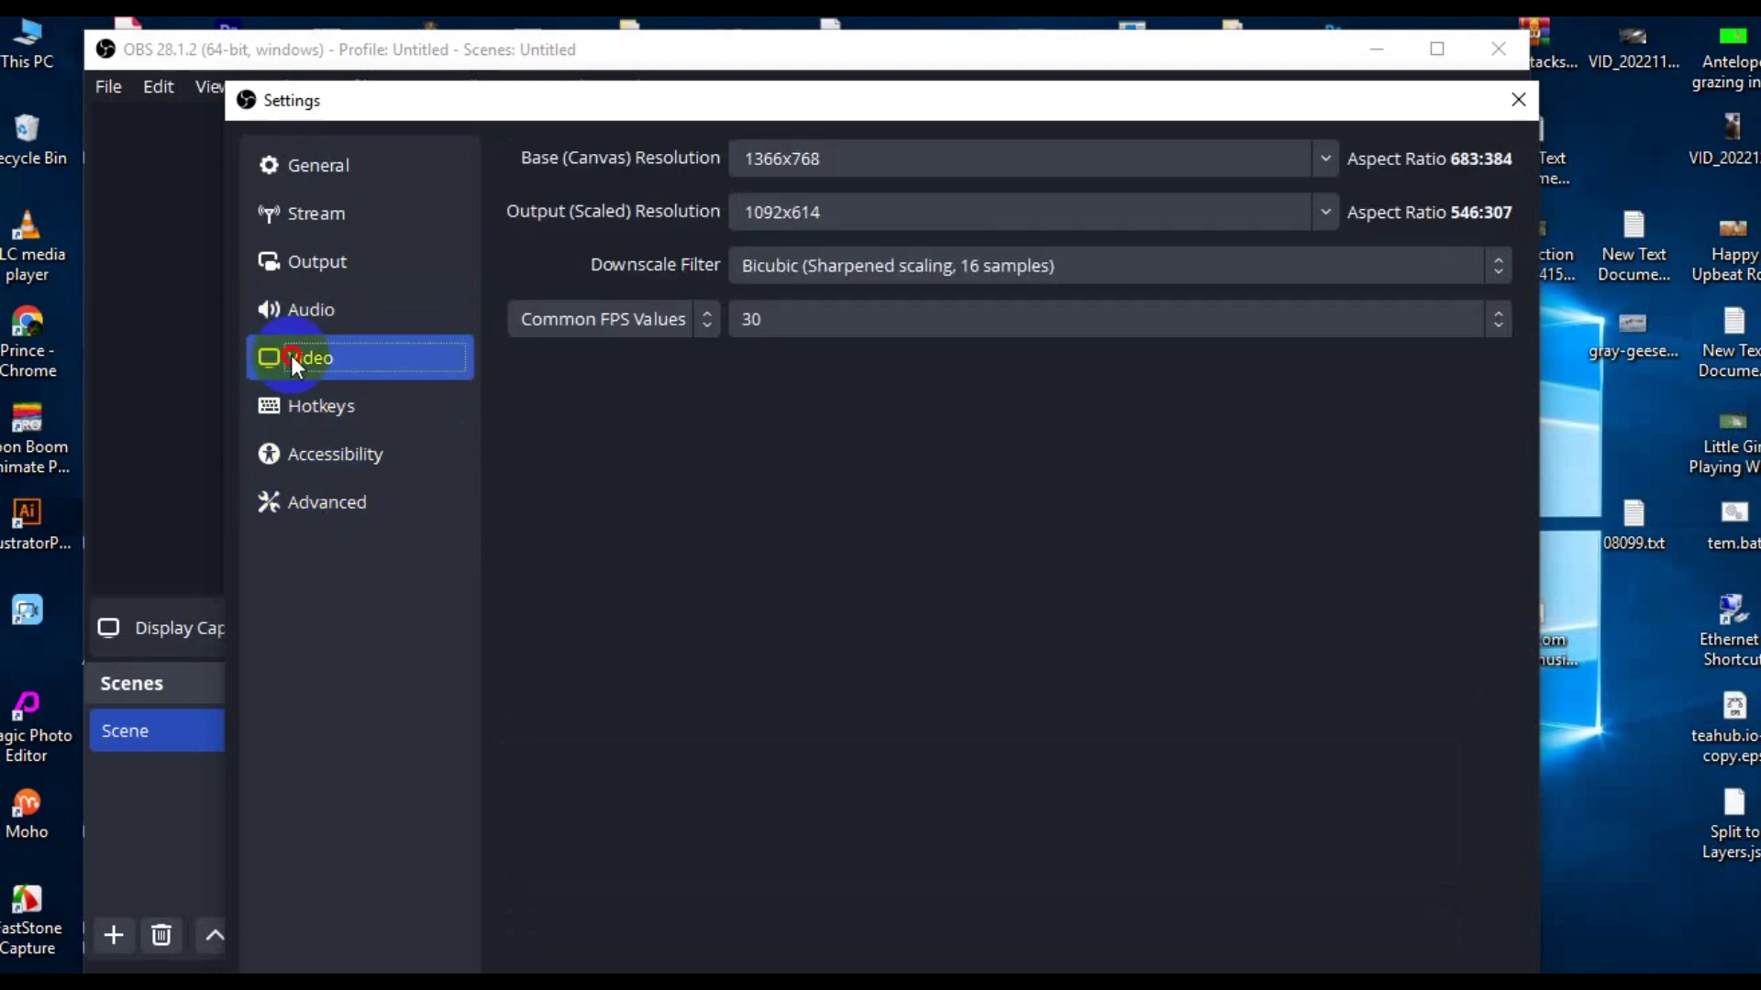
left_click(314, 405)
scroll(1018, 642, "down", 2)
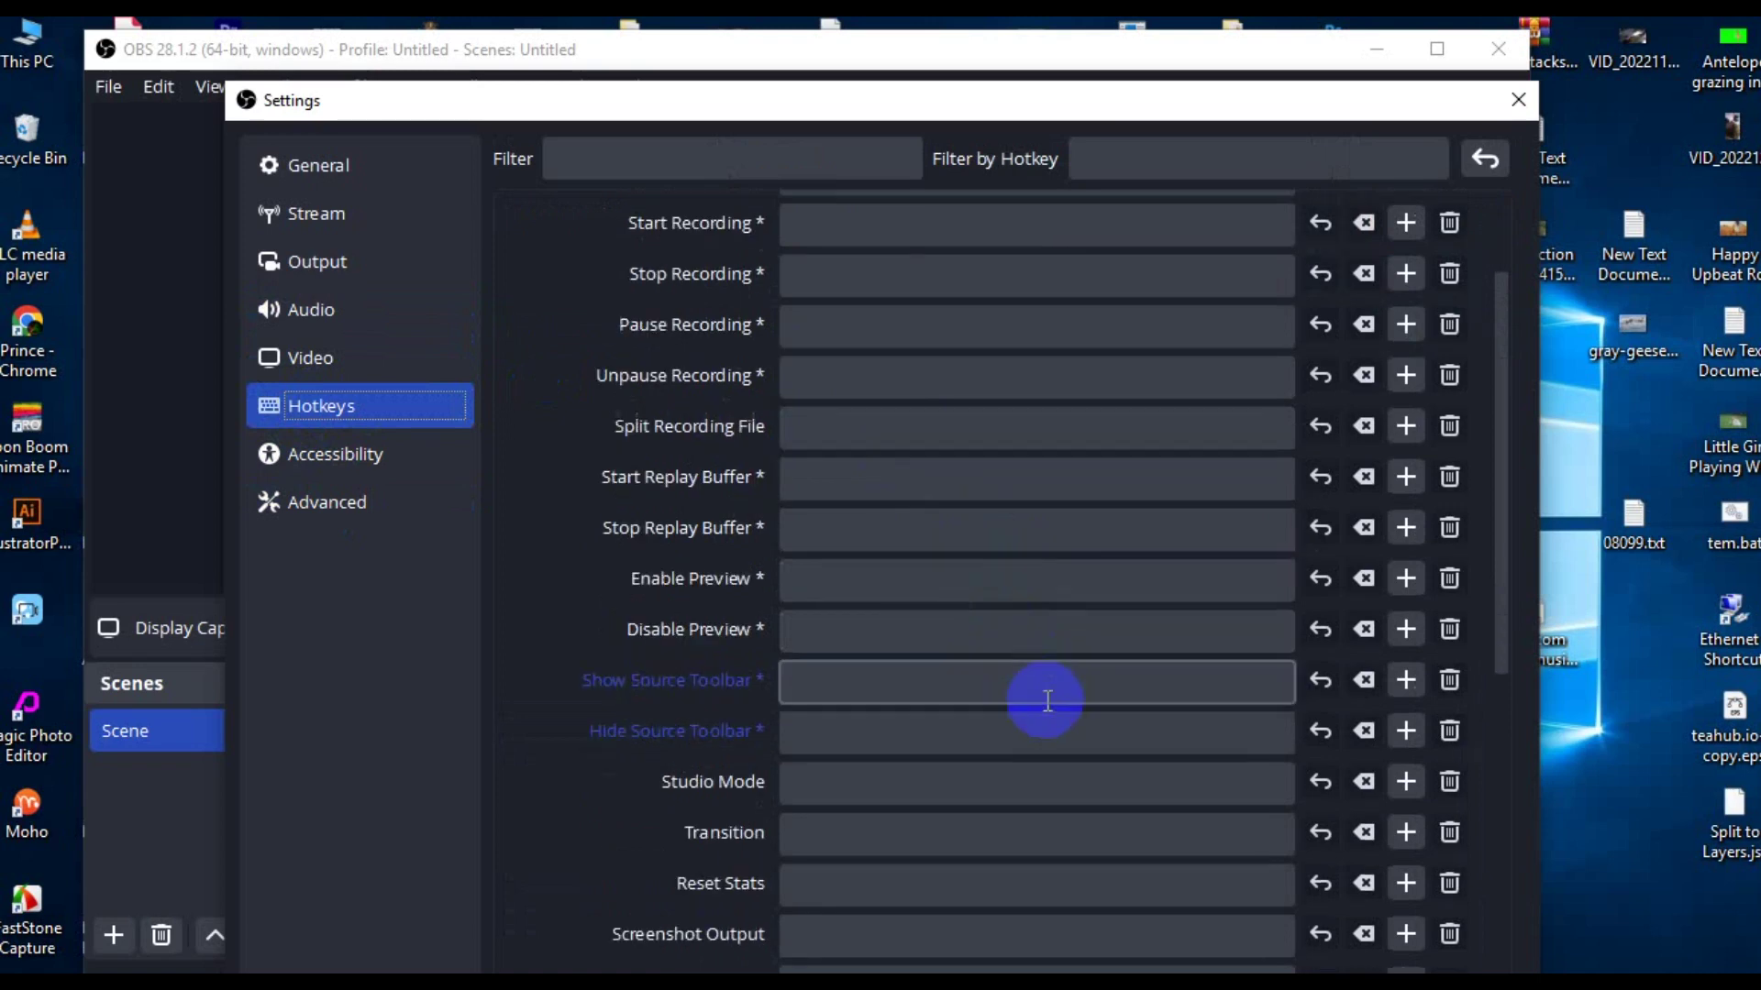
scroll(1000, 733, "down", 2)
scroll(942, 737, "up", 5)
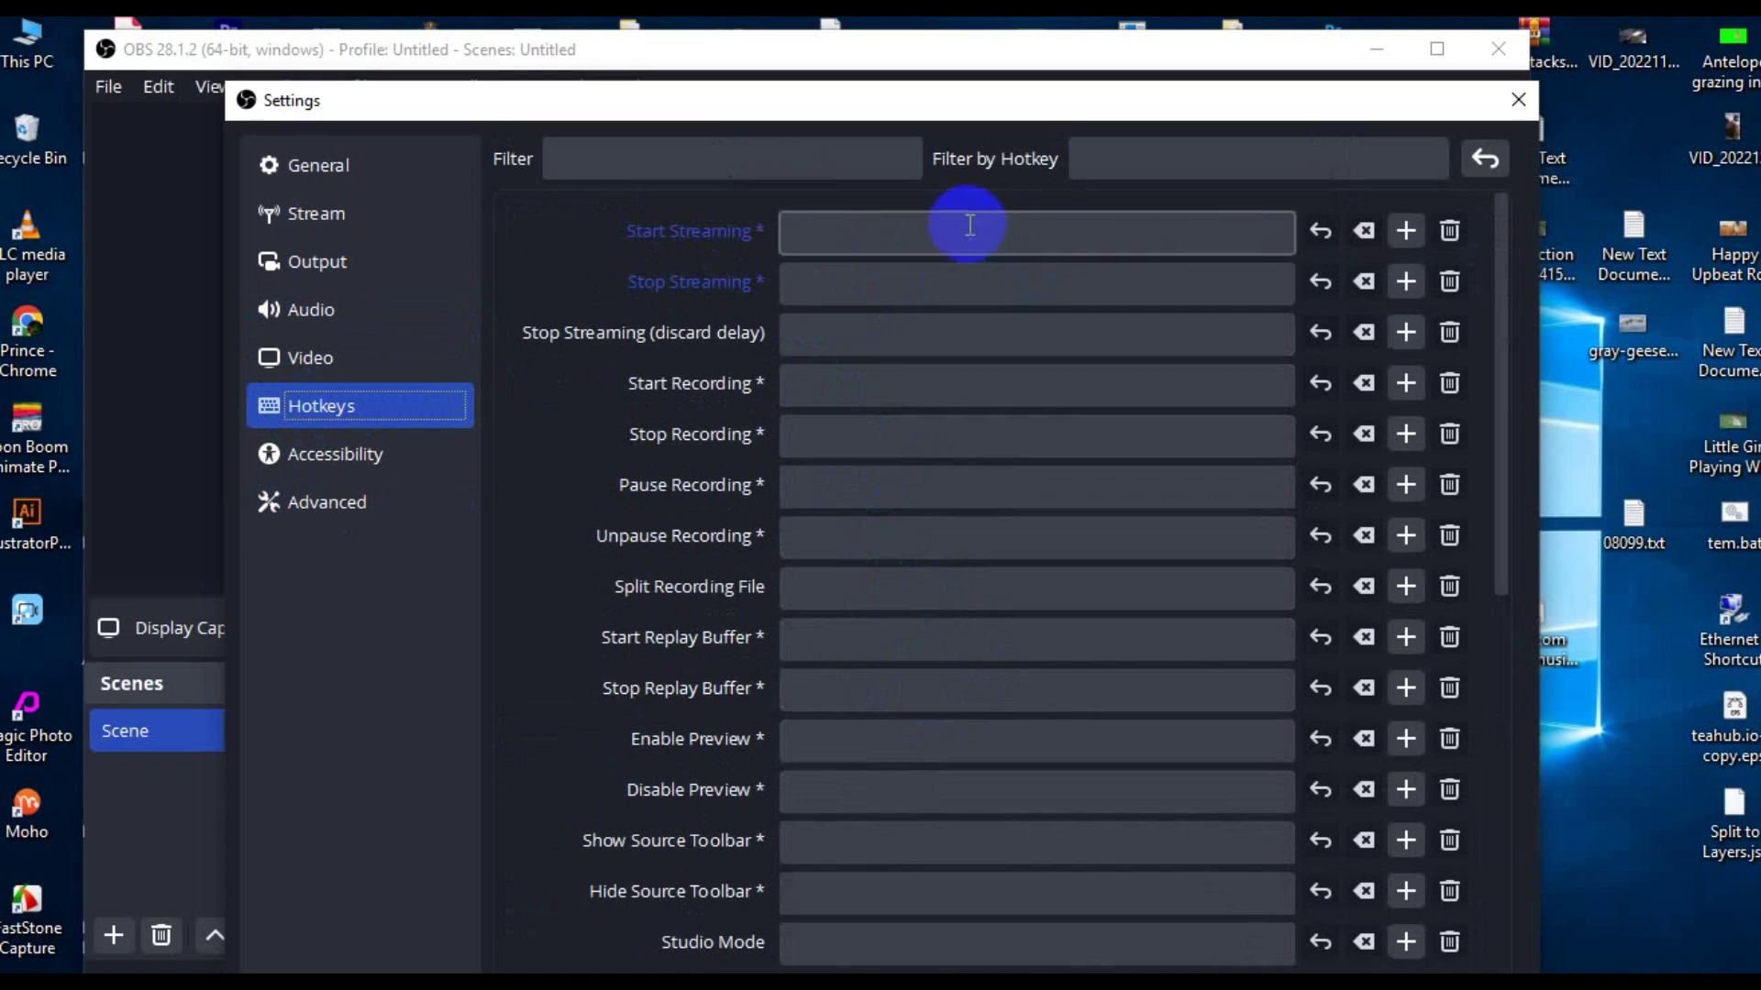
left_click(945, 541)
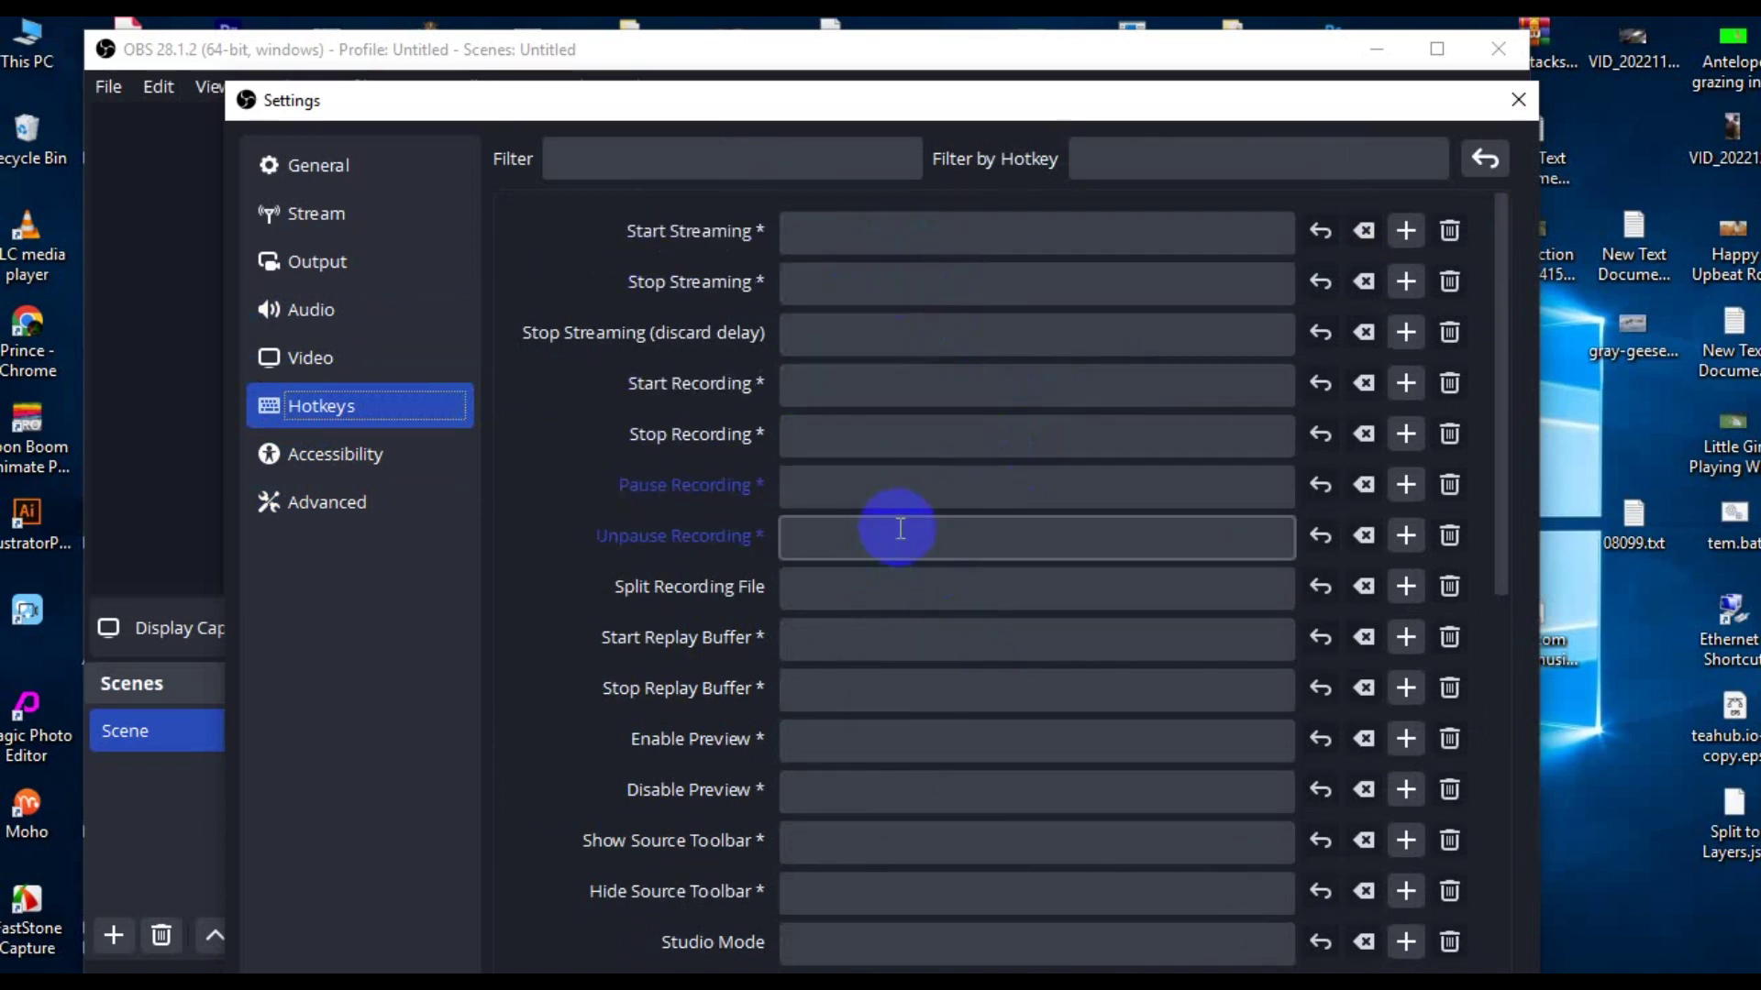
left_click(355, 460)
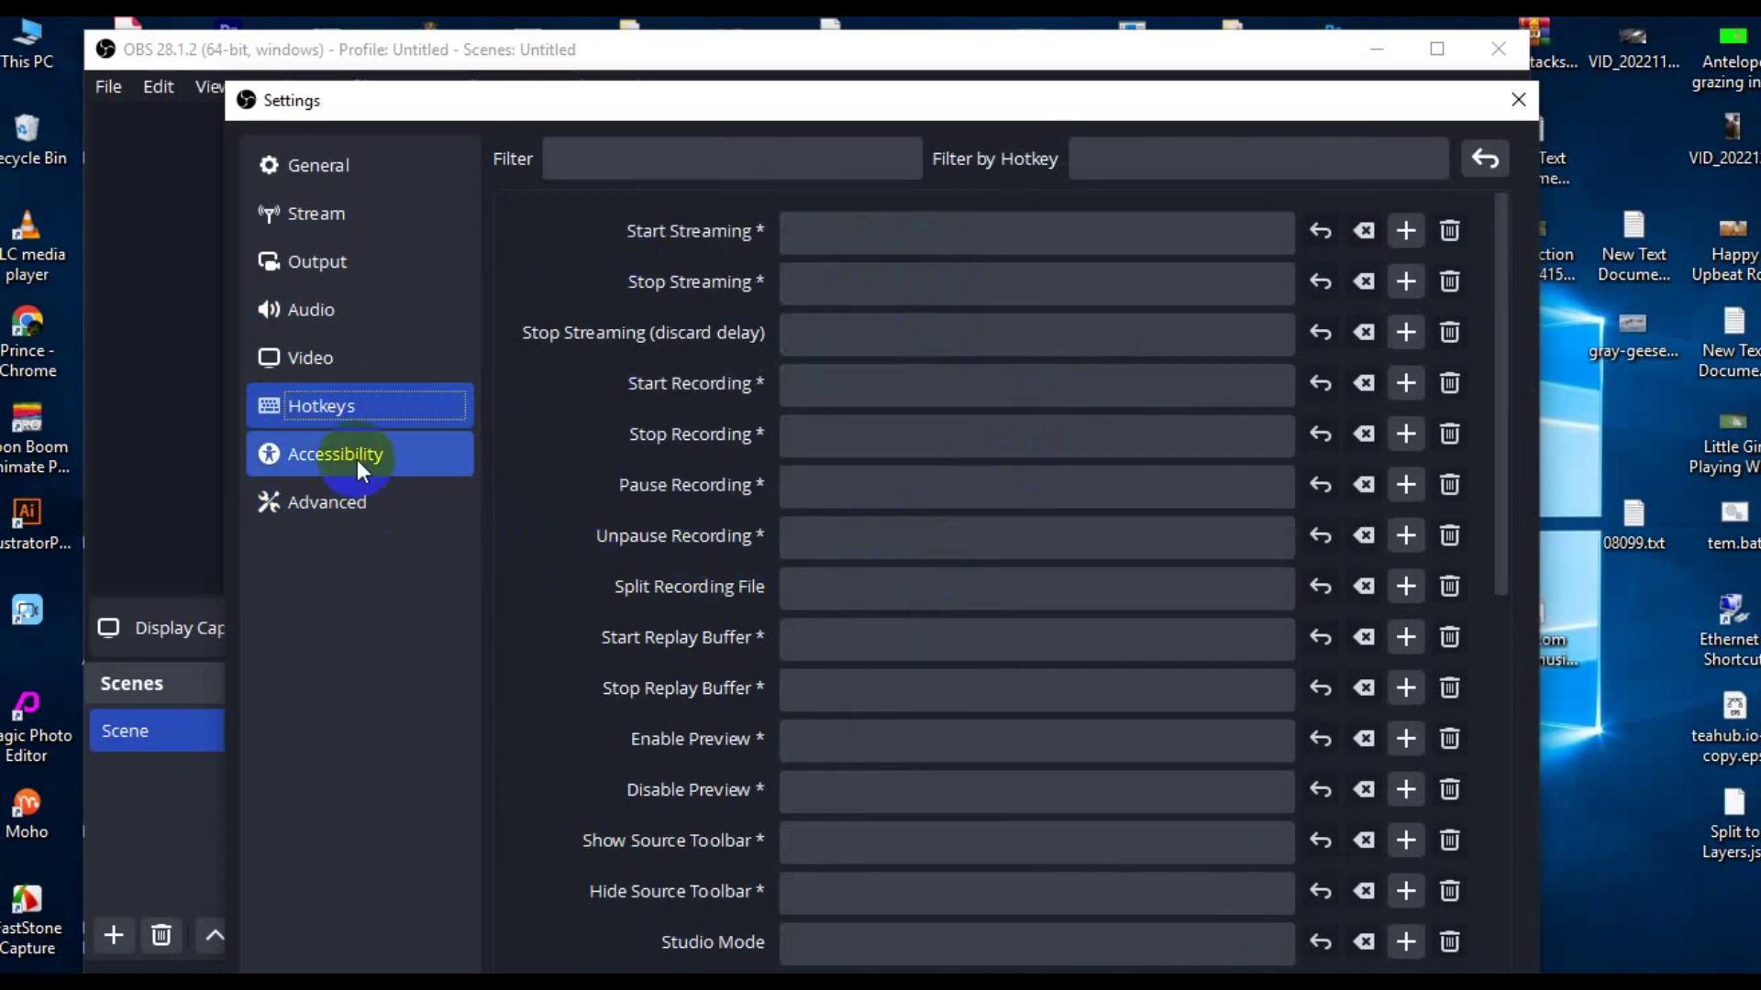
Step: Examine the Advanced settings, covering video, recording, stream delay, automatic reconnect and network options
left_click(337, 504)
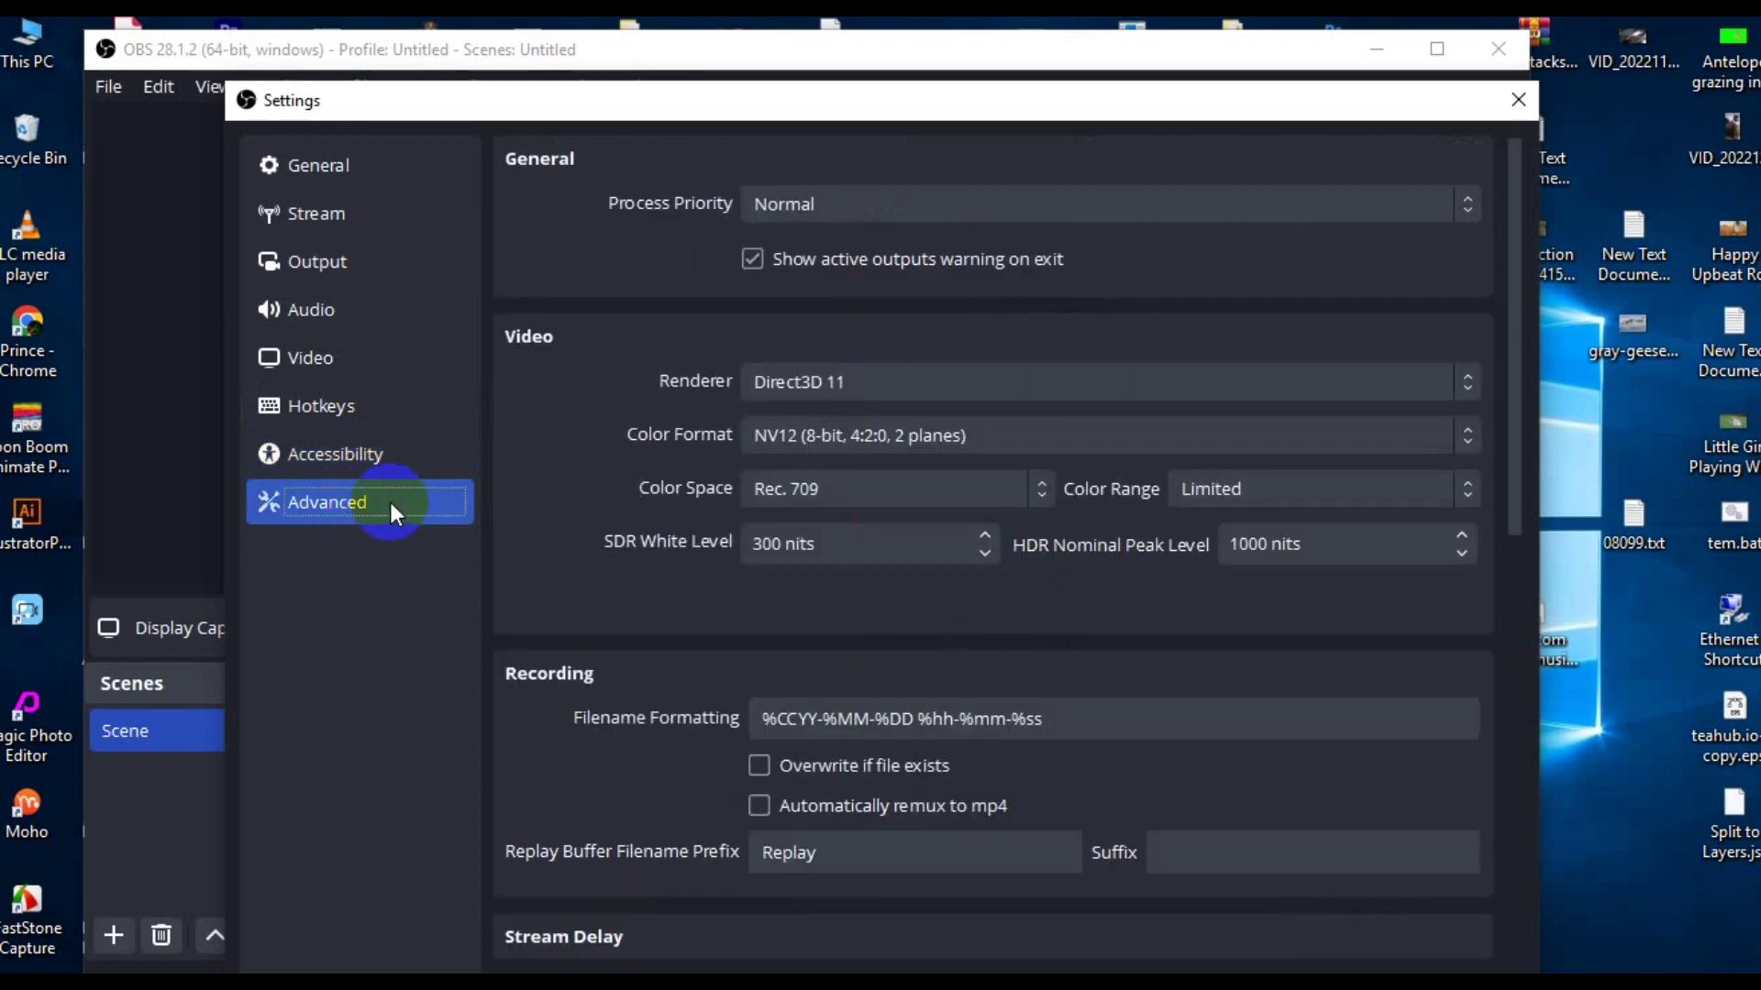
scroll(879, 626, "down", 2)
scroll(878, 626, "down", 3)
scroll(909, 686, "down", 1)
left_click(909, 690)
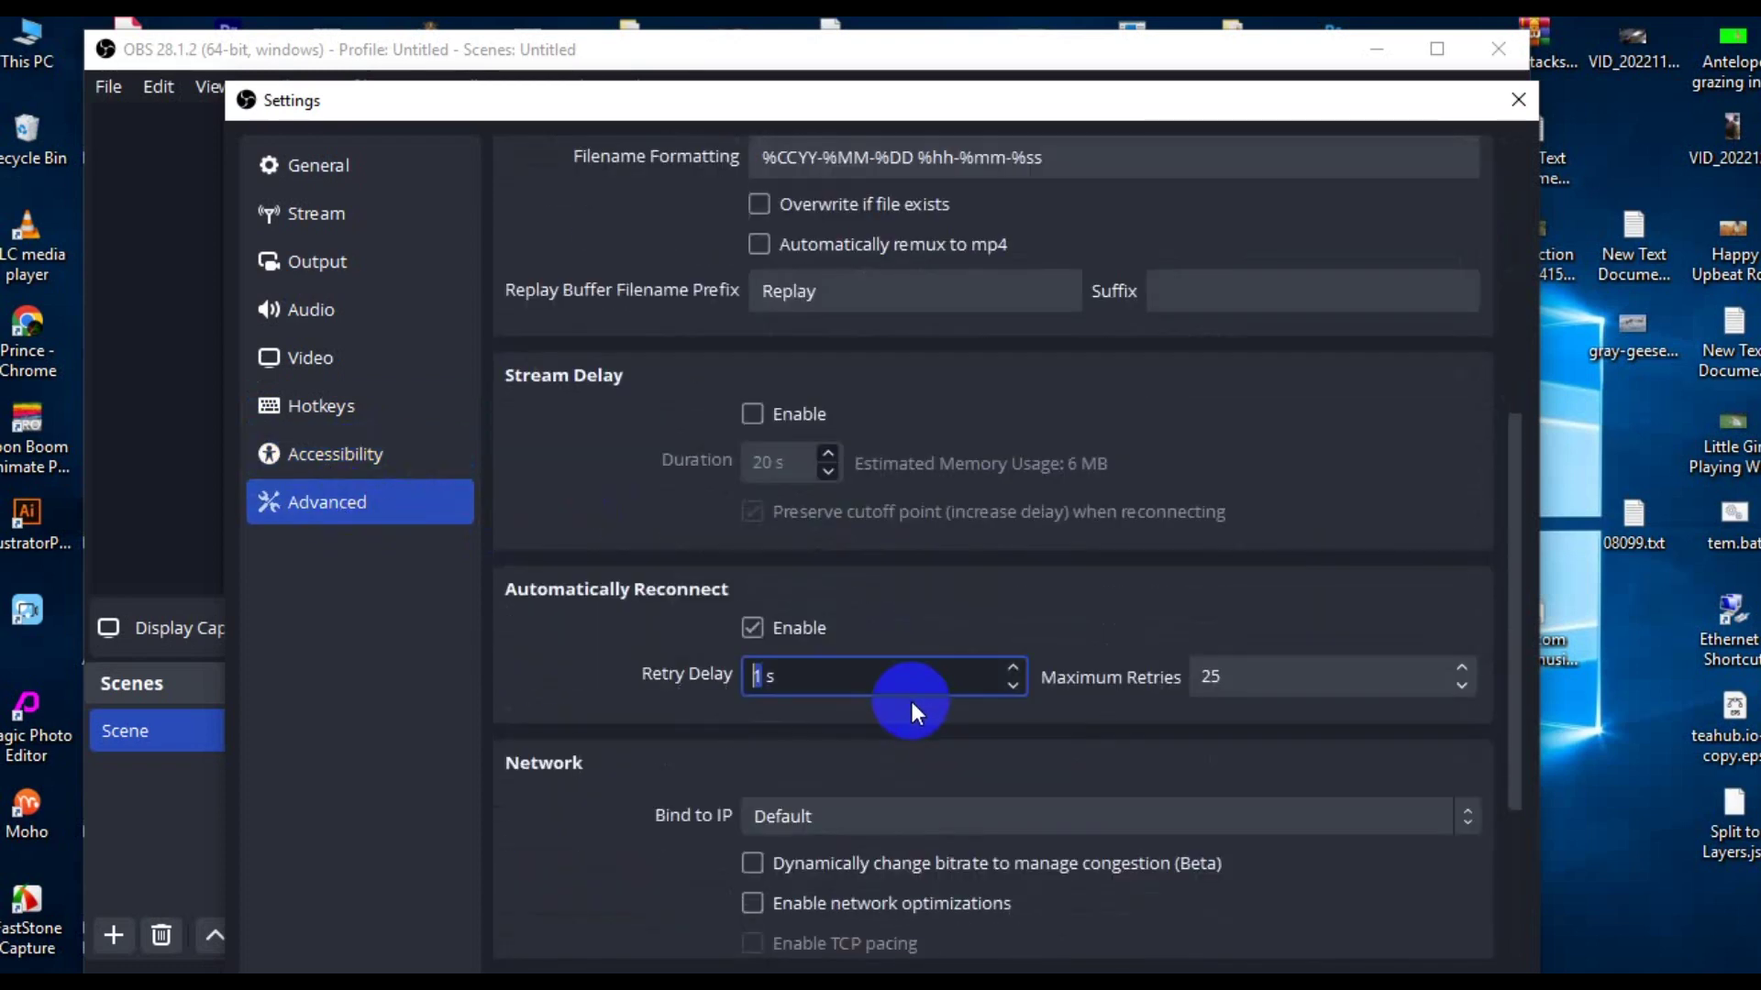
scroll(912, 703, "down", 2)
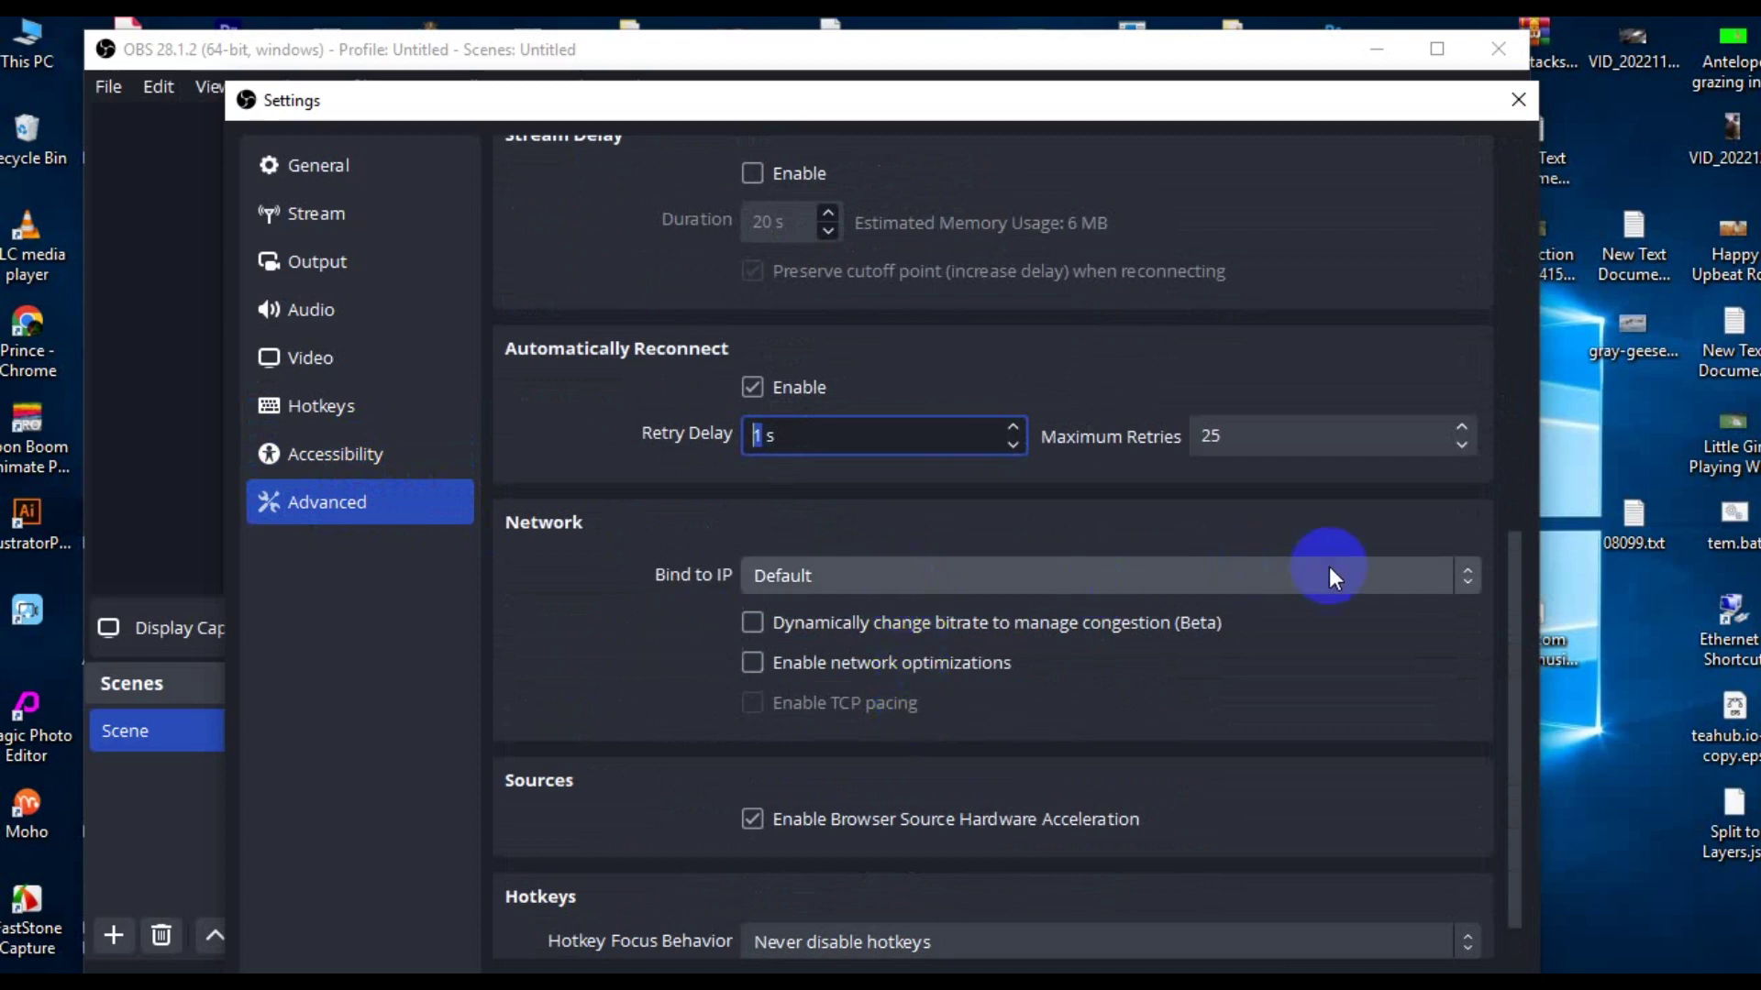
mouse_move(1515, 629)
left_mouse_down()
mouse_move(1500, 388)
mouse_move(1471, 225)
mouse_move(1460, 240)
left_mouse_up()
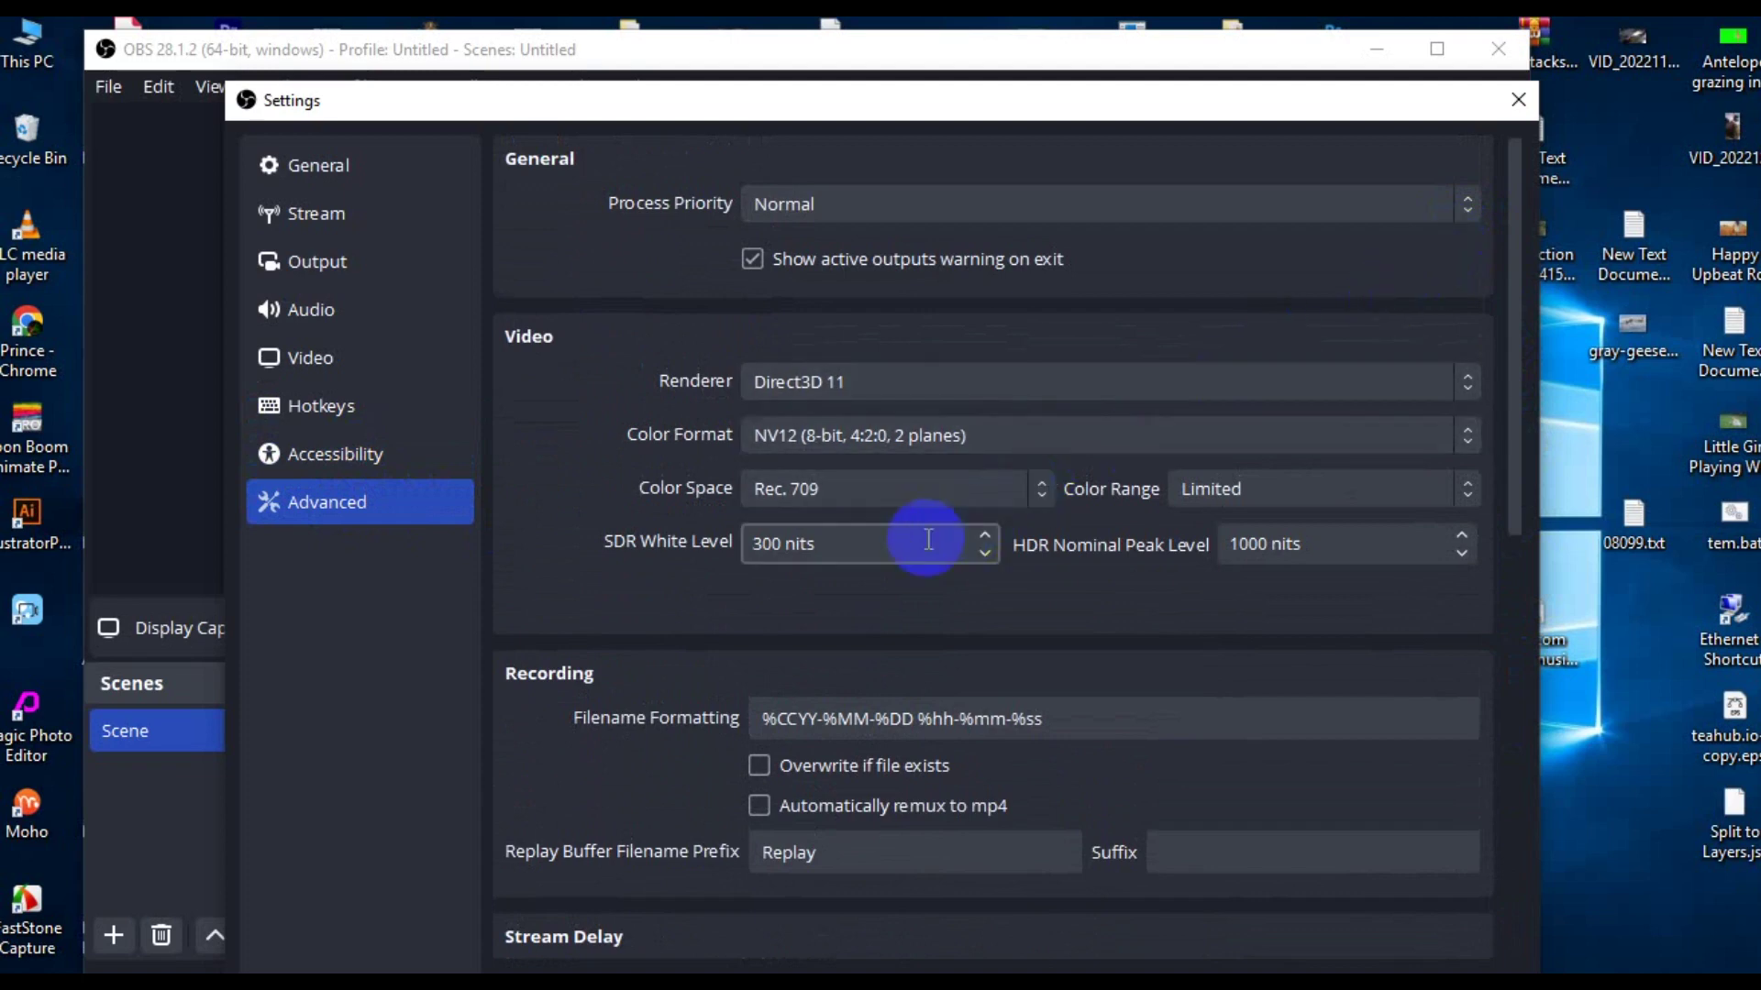
Step: Check the interface language choices in the General settings, keeping English, and view the Stream service settings
left_click(358, 165)
left_click(1032, 196)
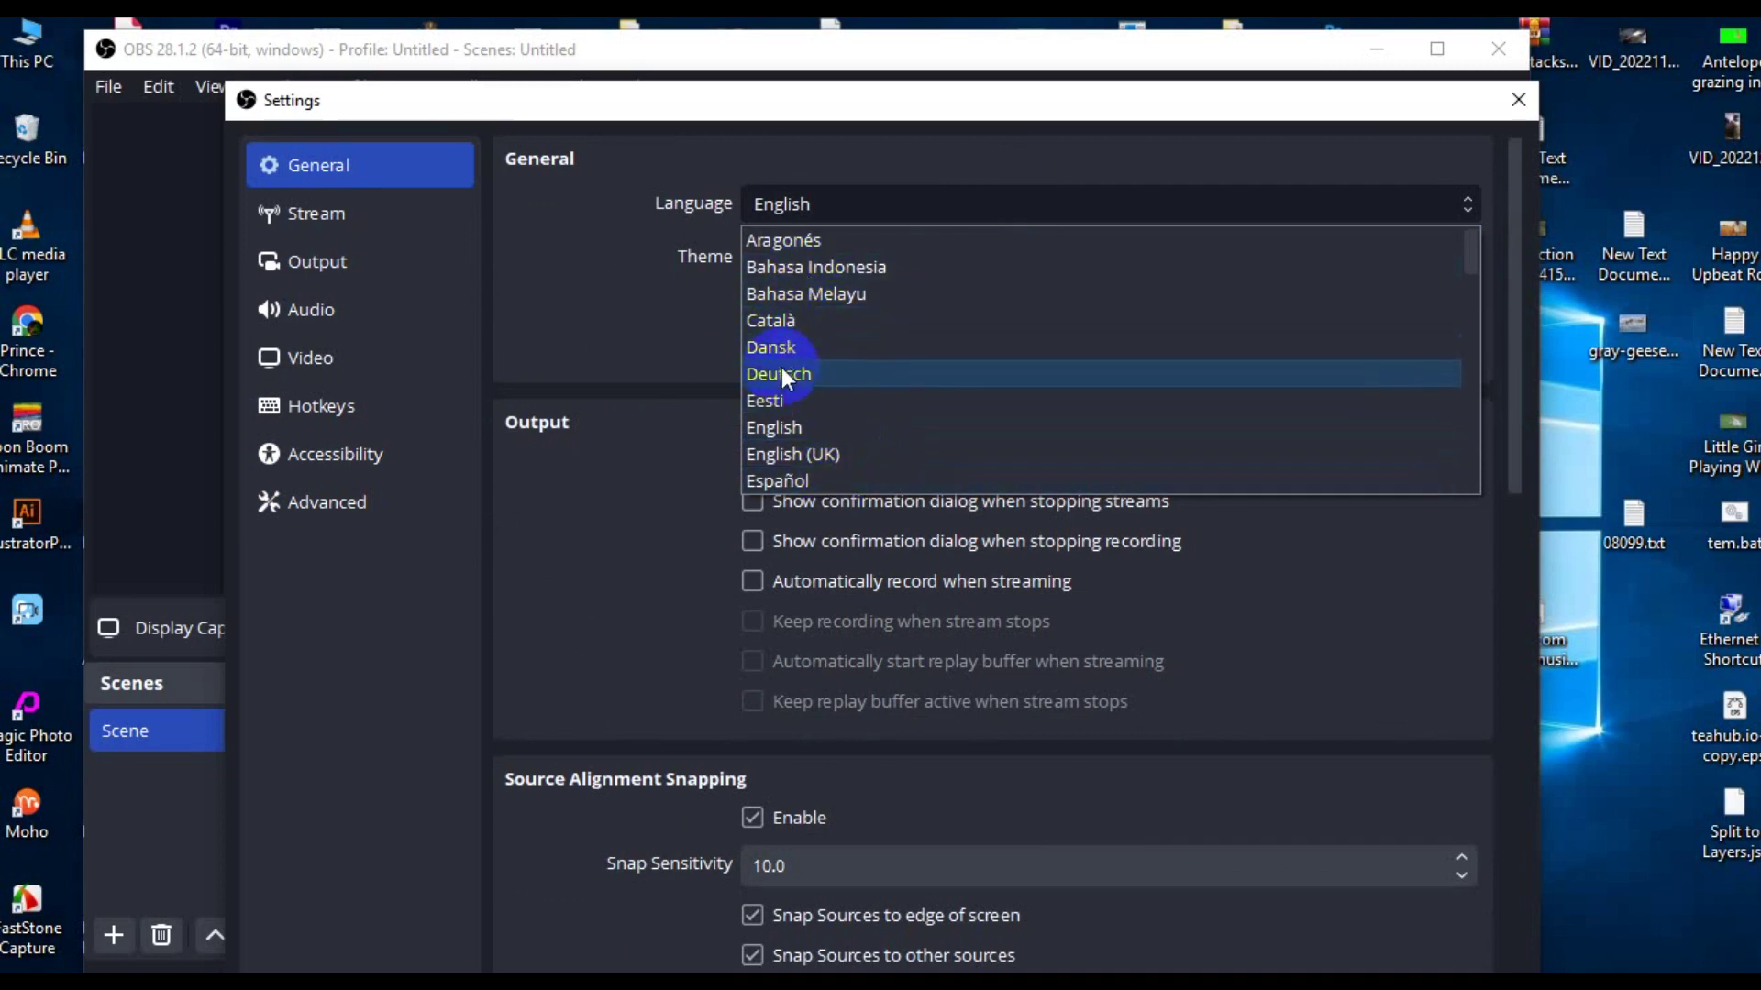
left_click(778, 433)
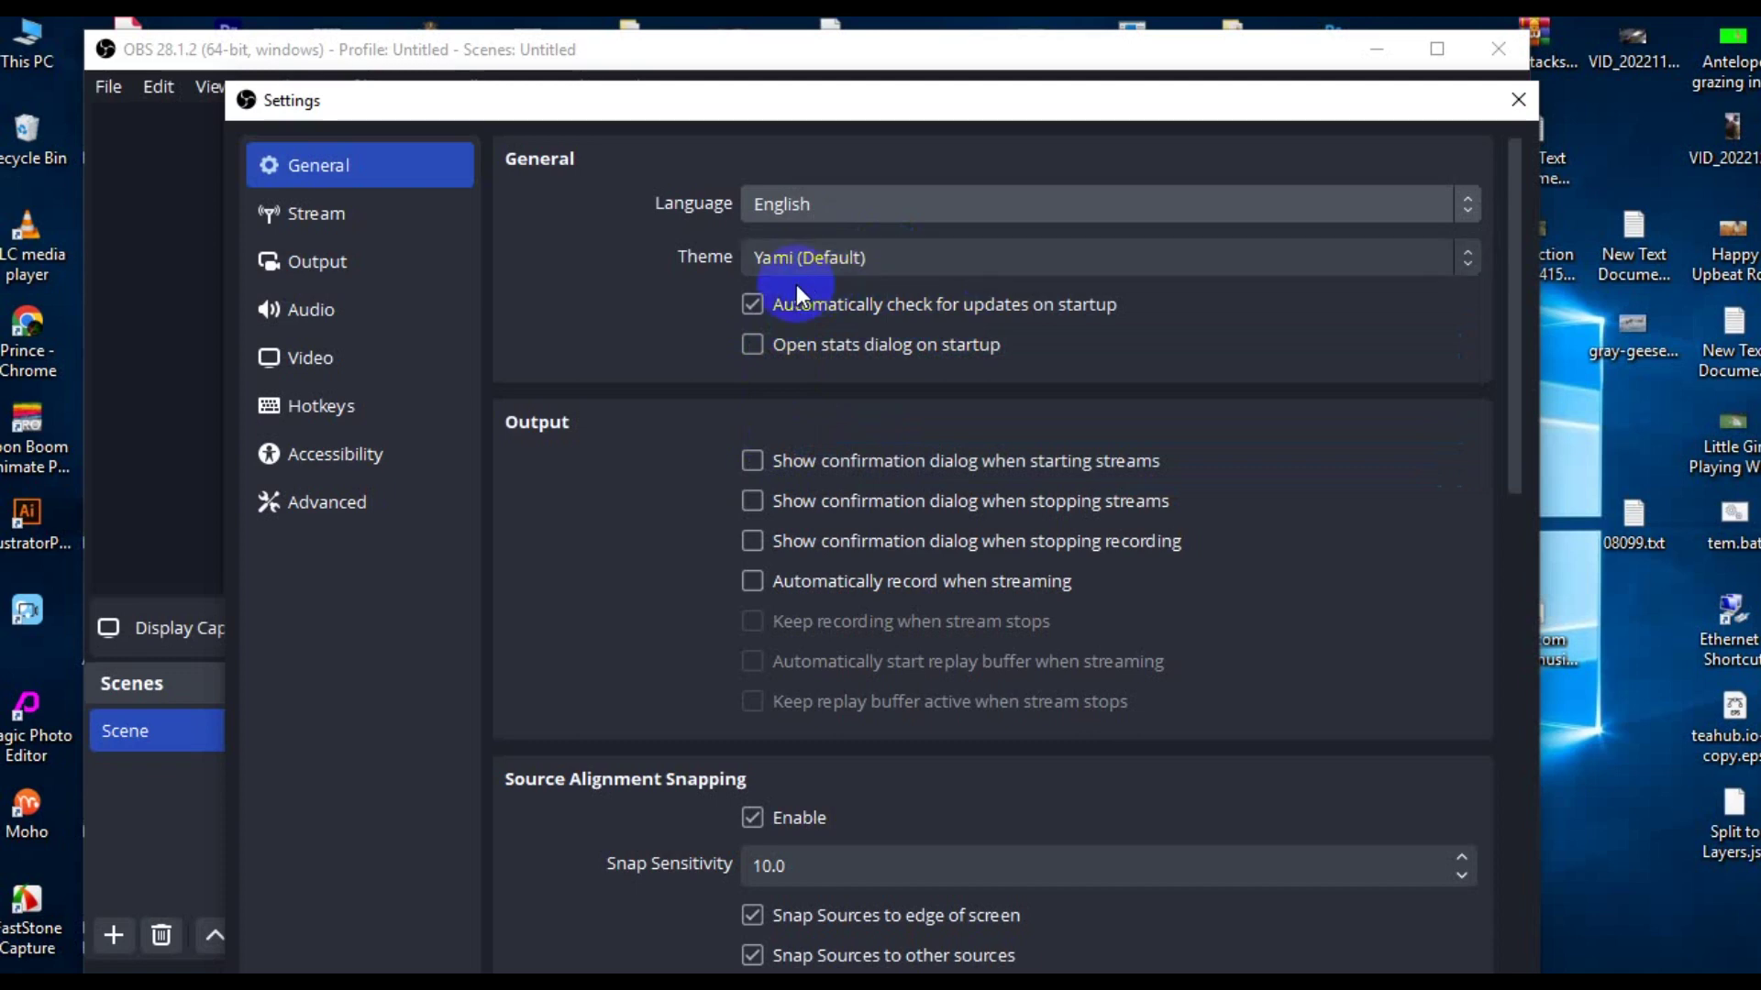
left_click(338, 220)
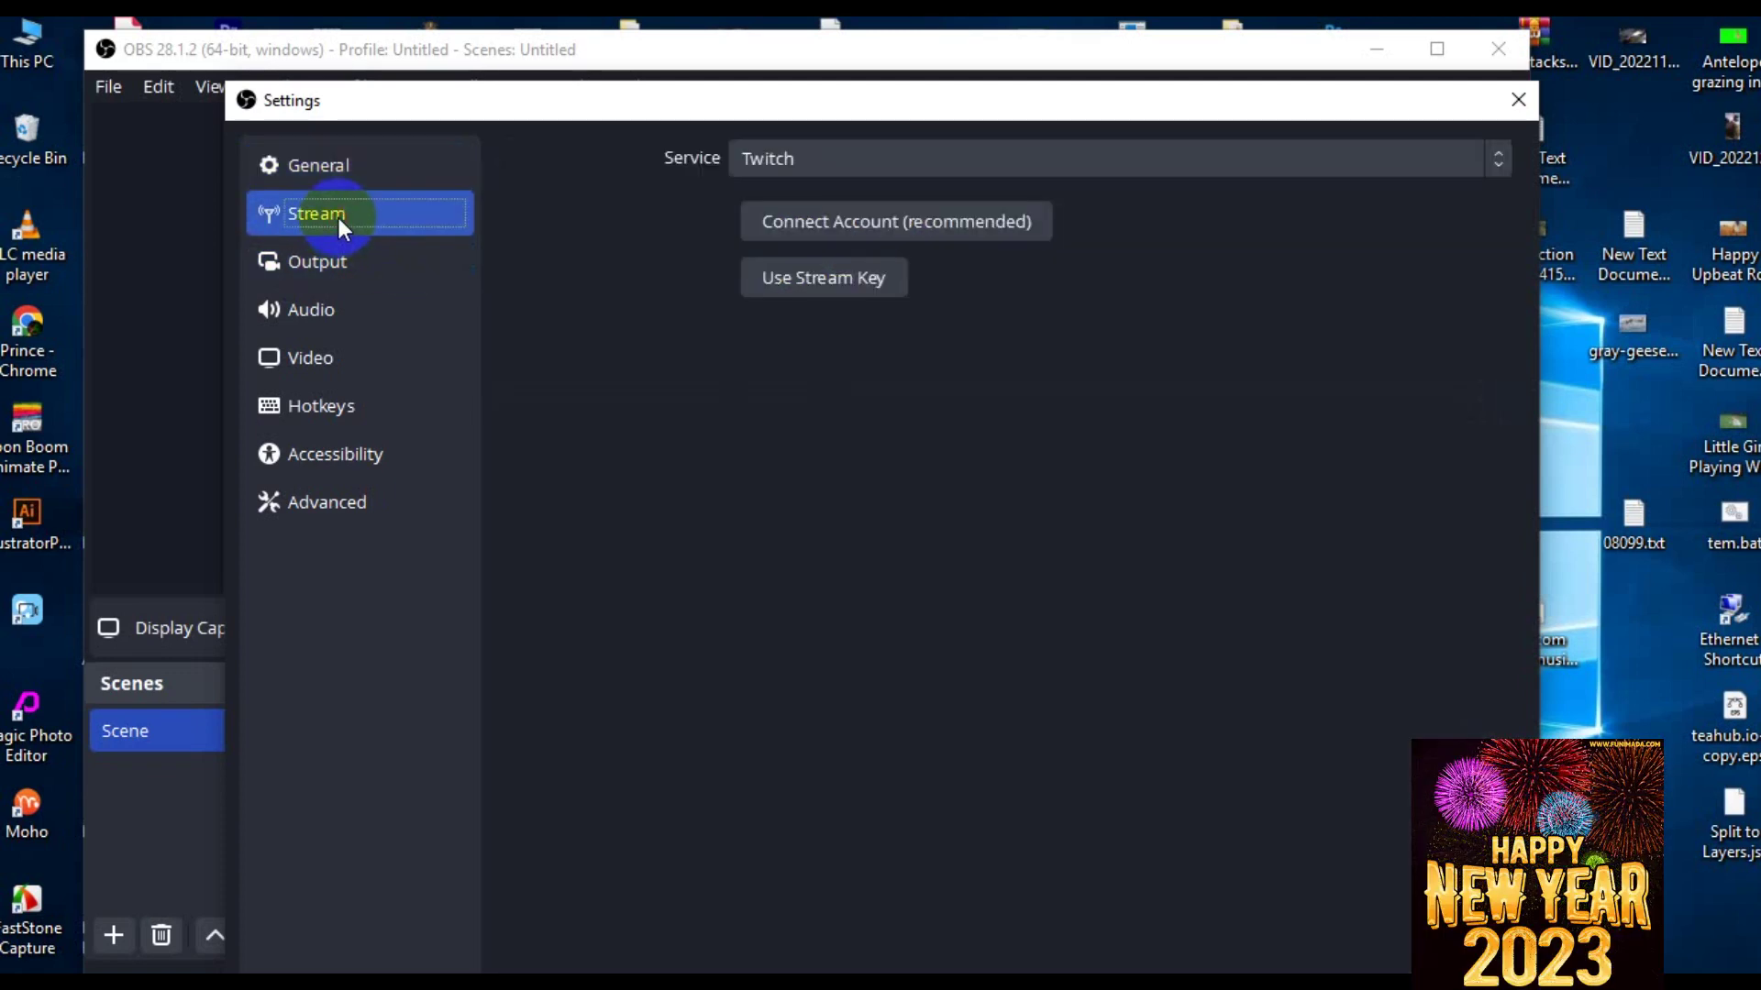
Step: Inspect the Recording Path in the Output settings and its folder chooser, and close Settings without saving changes
left_click(340, 265)
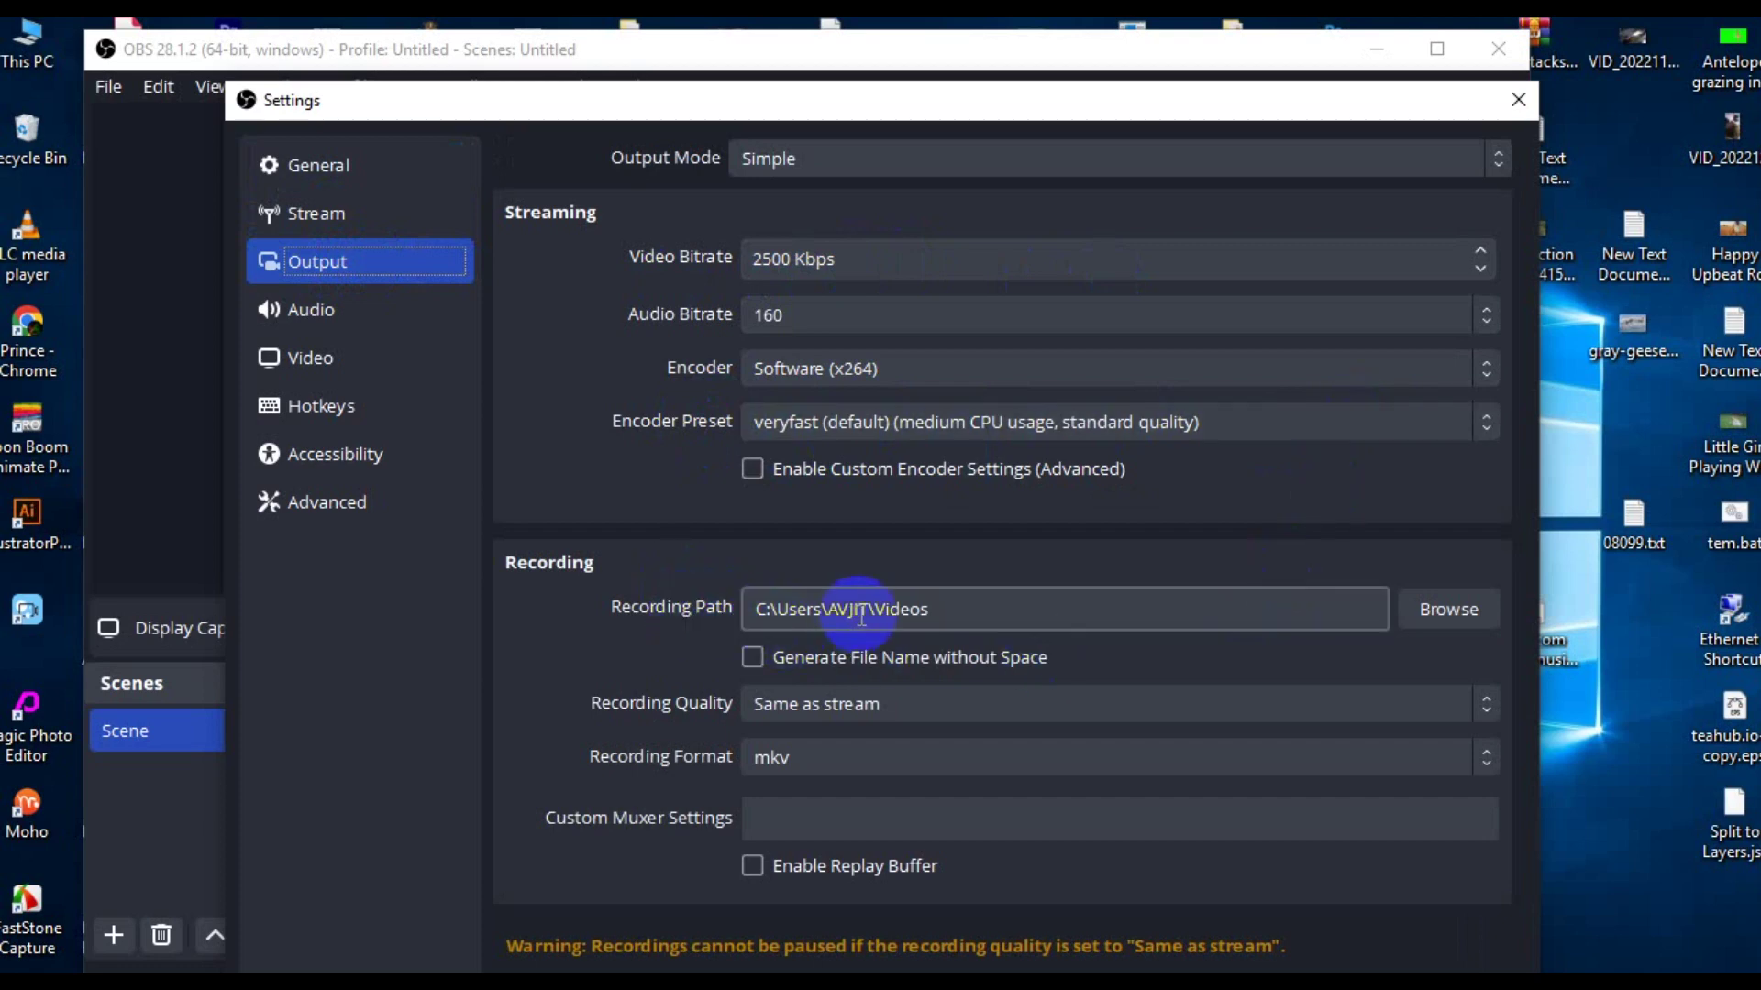
left_click_drag(779, 608, 1416, 633)
left_click(1120, 617)
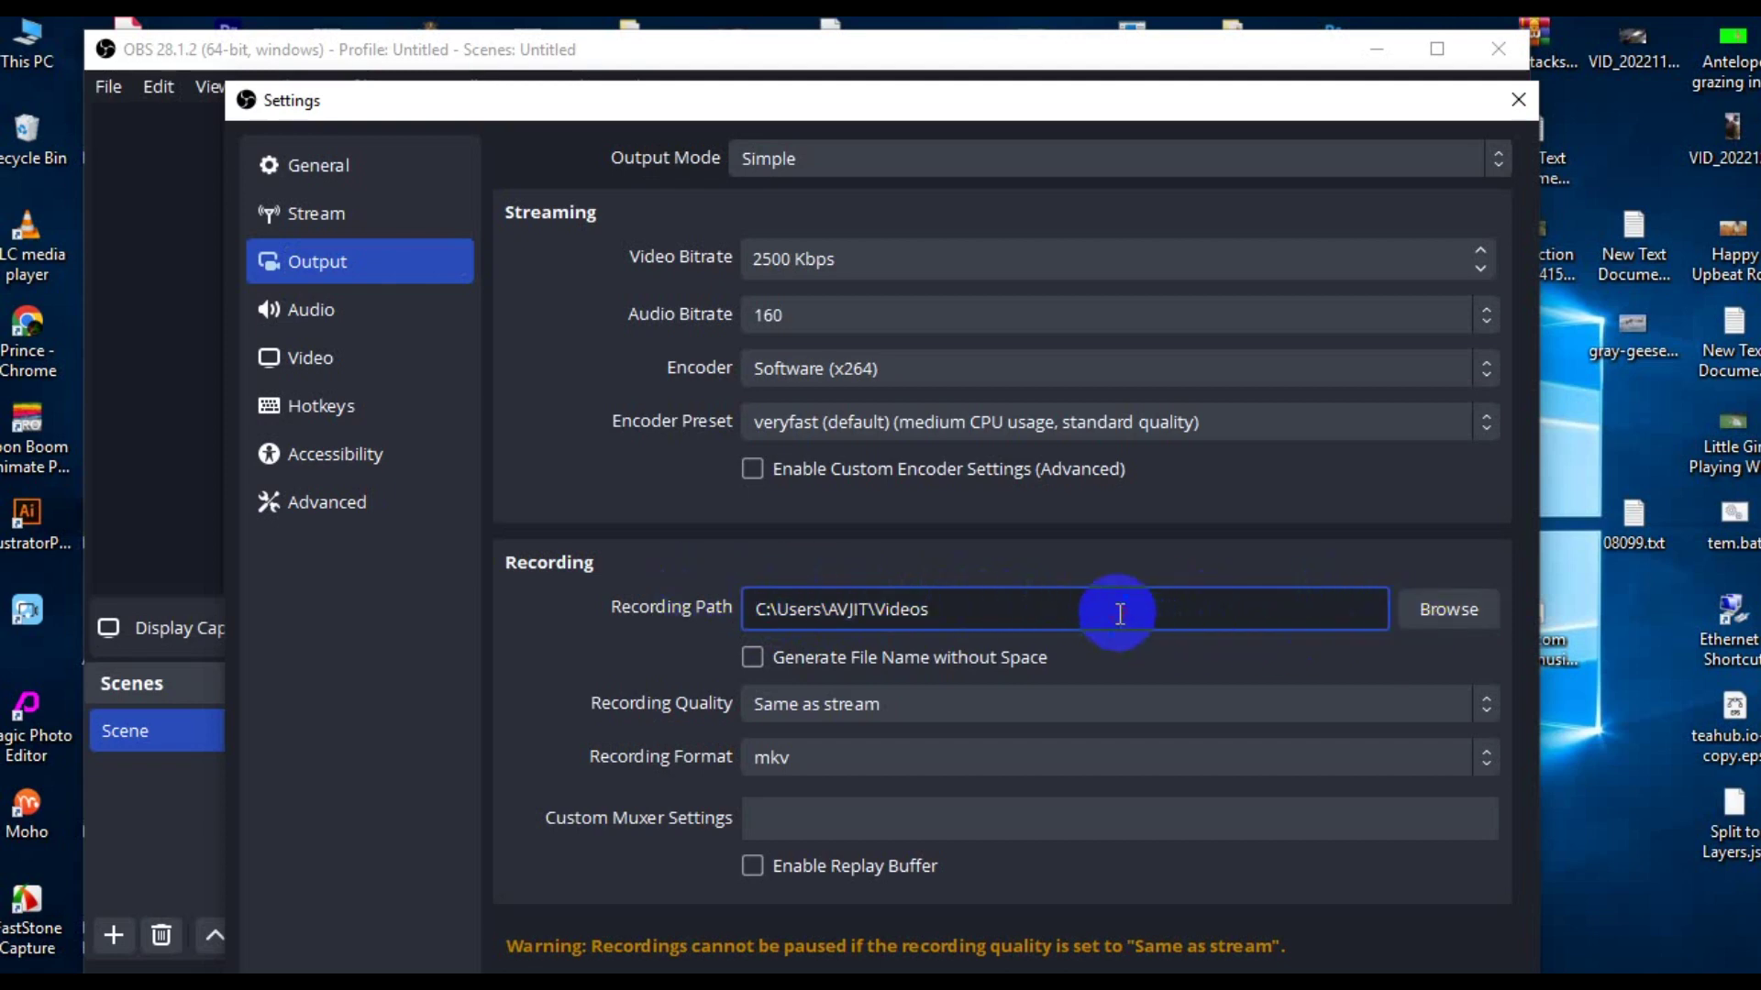
left_click(1440, 628)
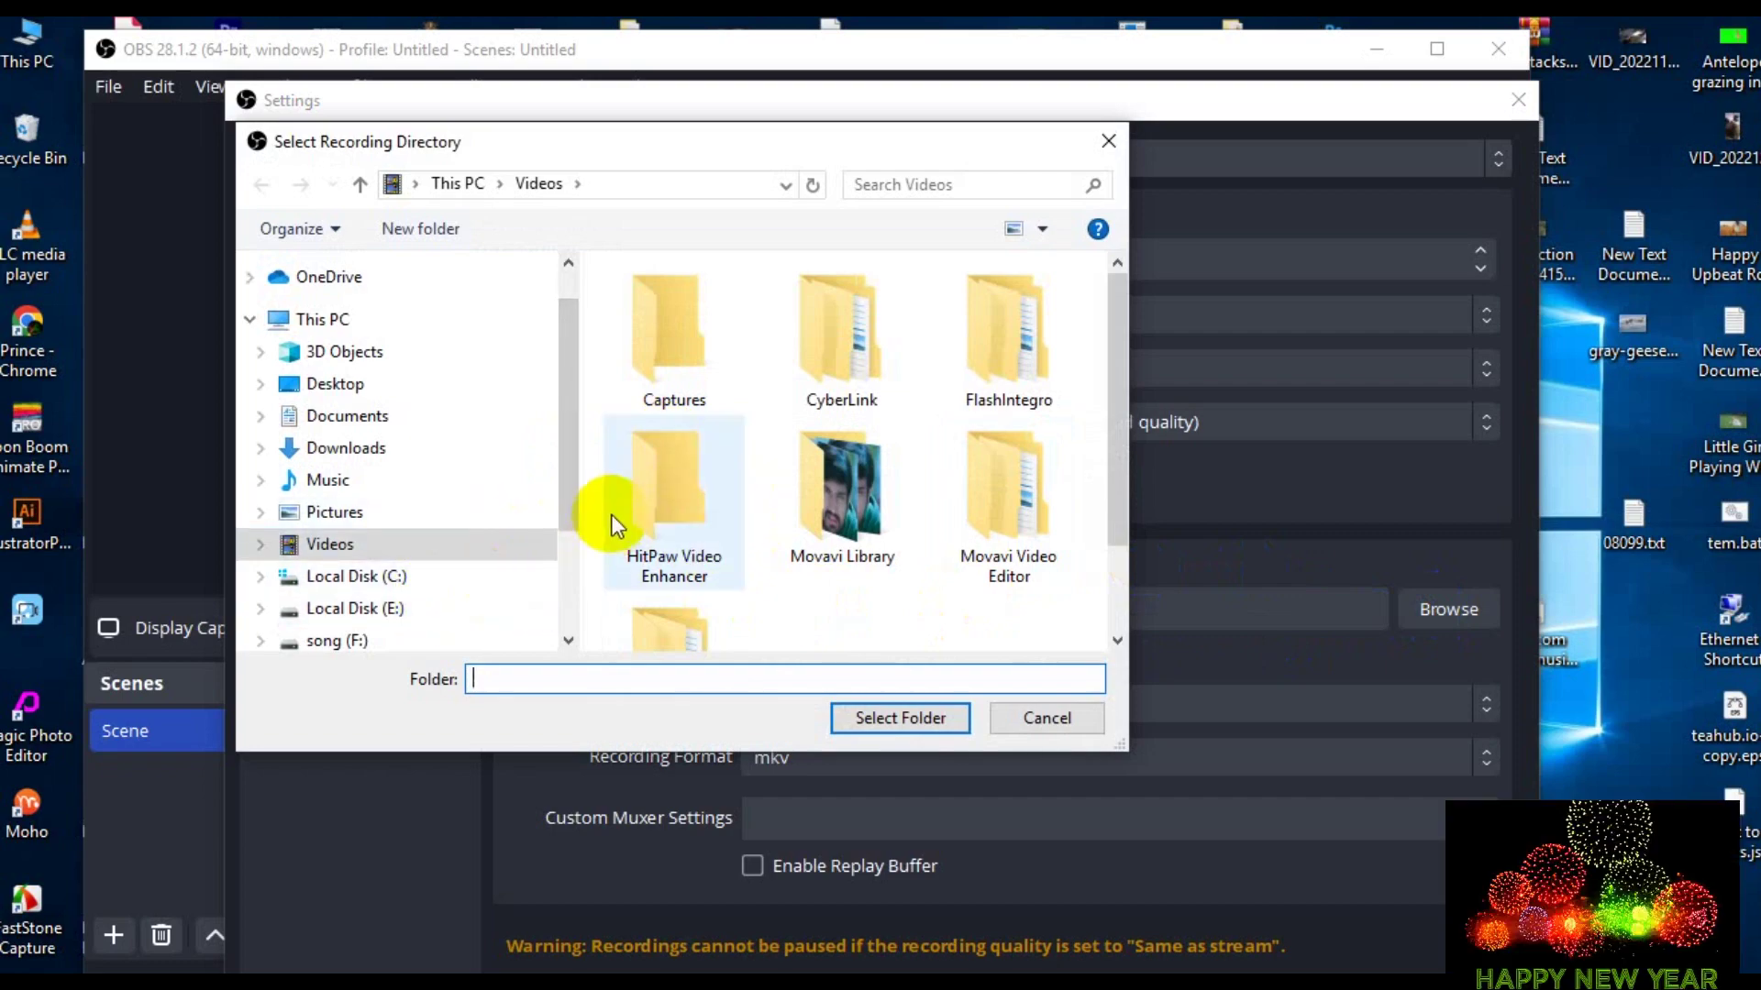
left_click(1046, 716)
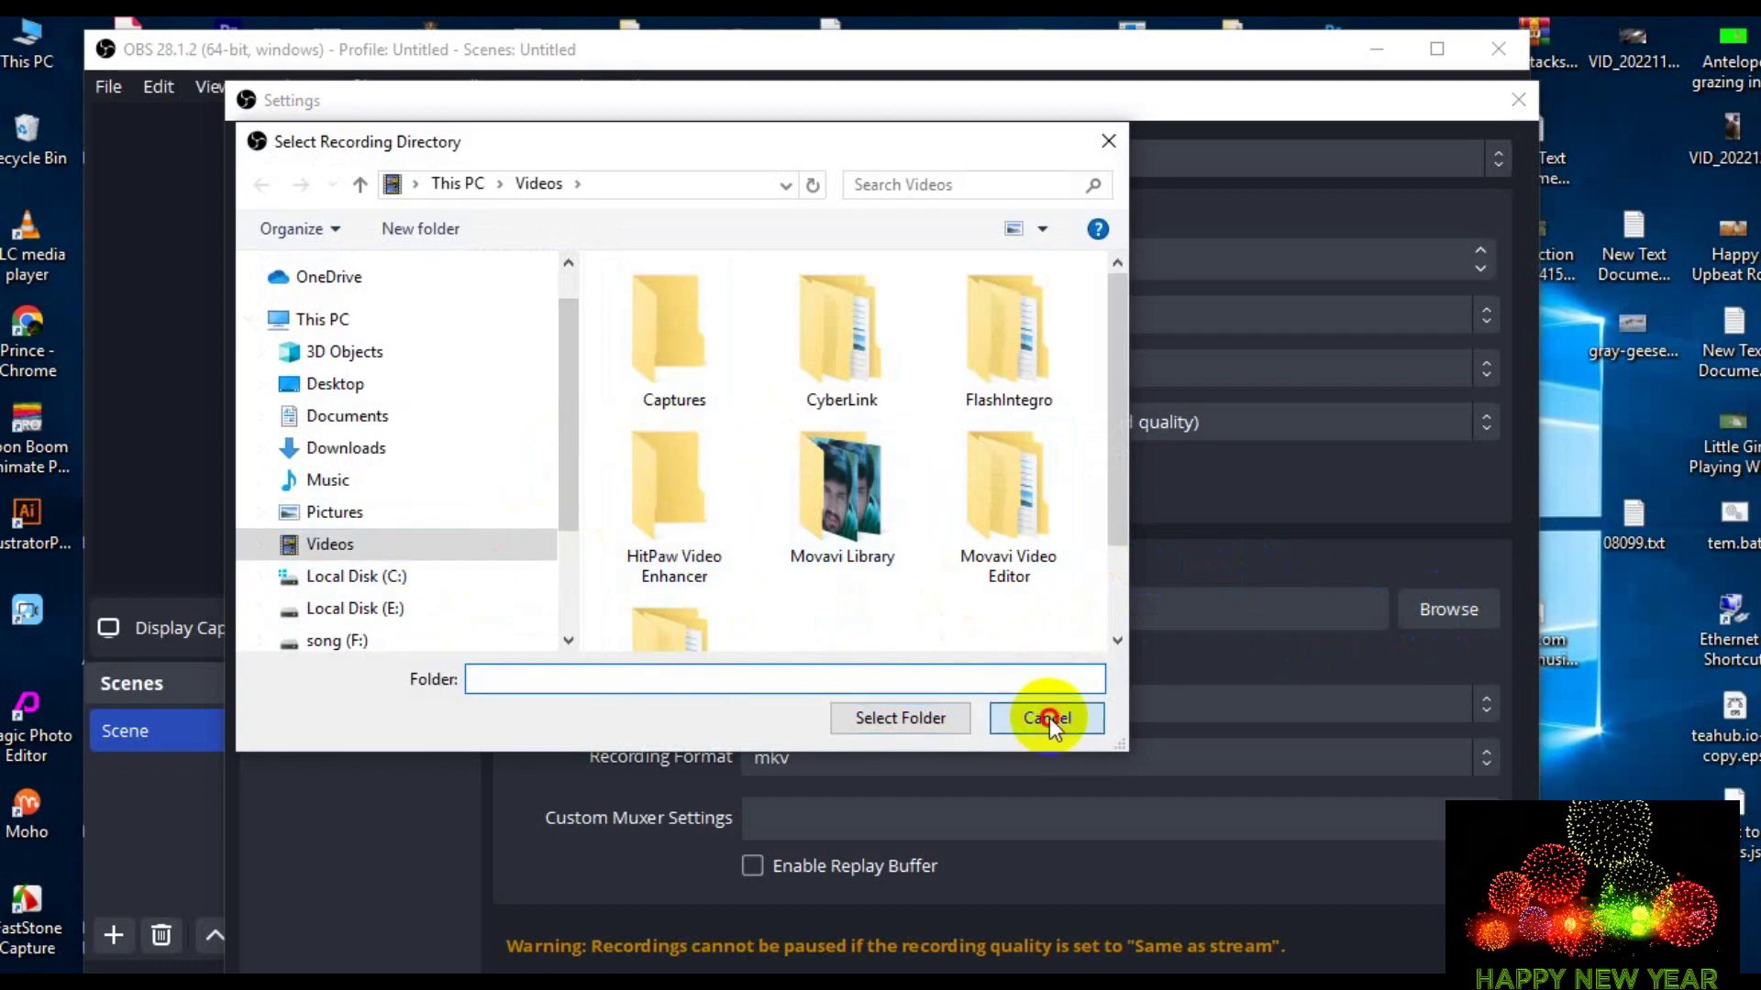
left_click_drag(944, 609, 722, 608)
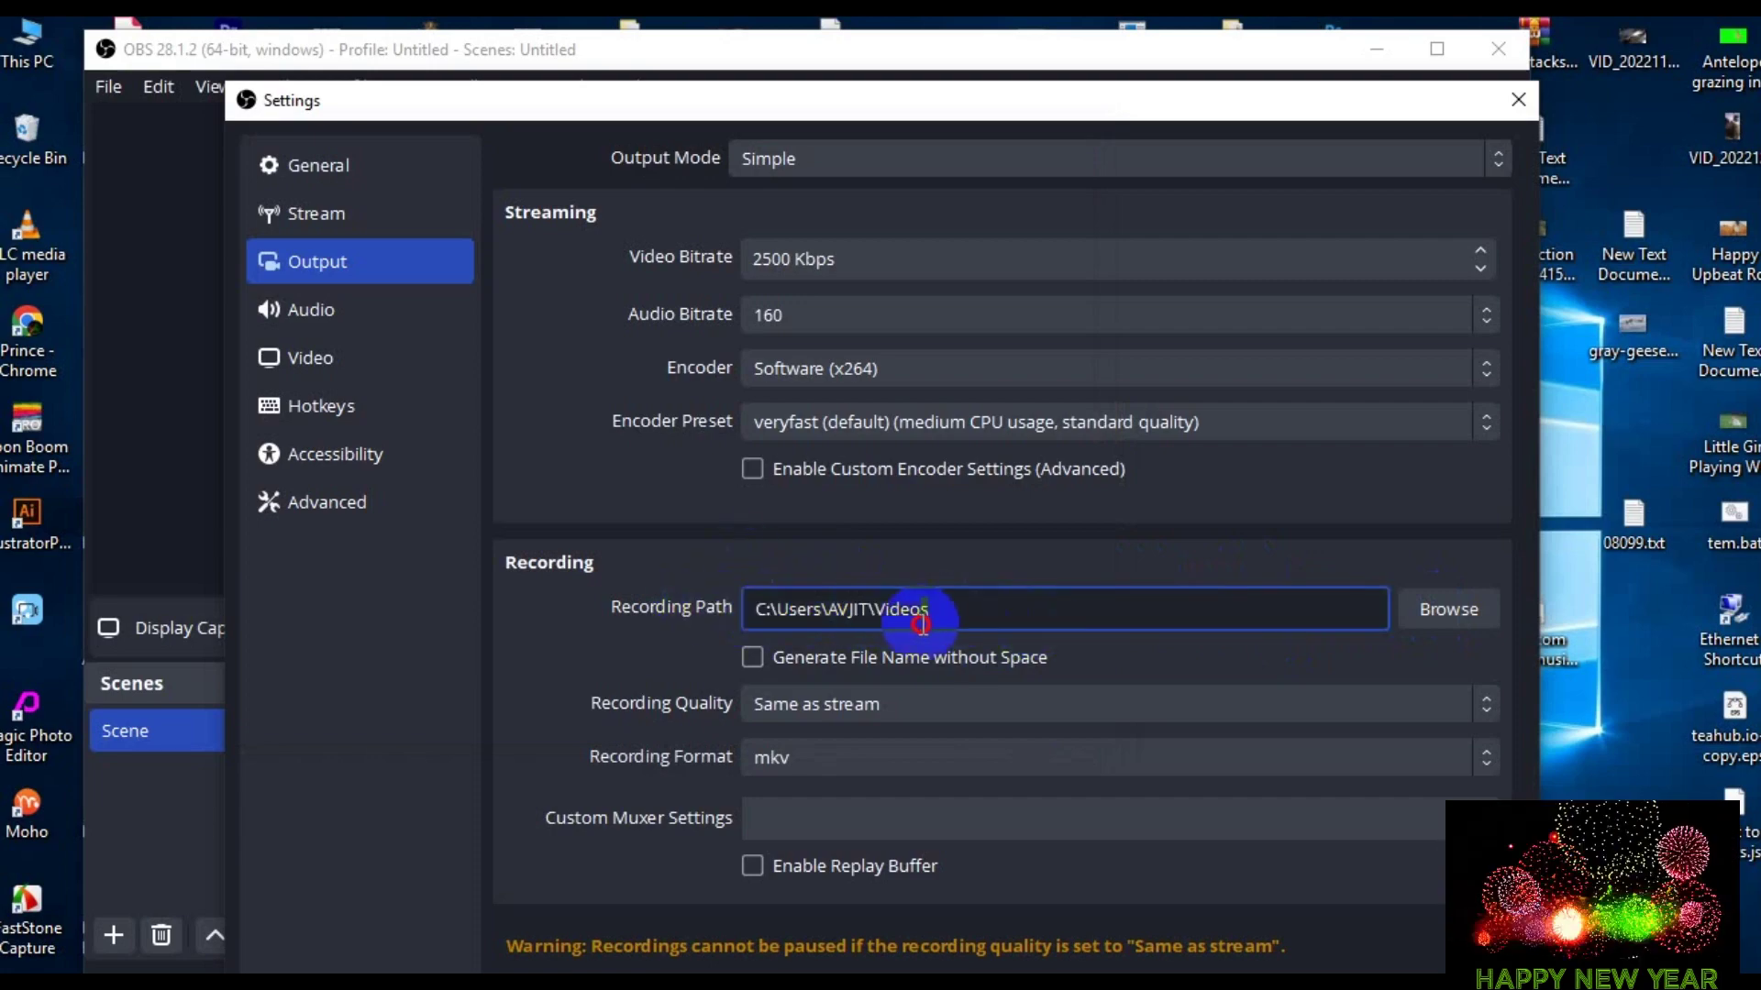
left_click_drag(767, 609, 1336, 614)
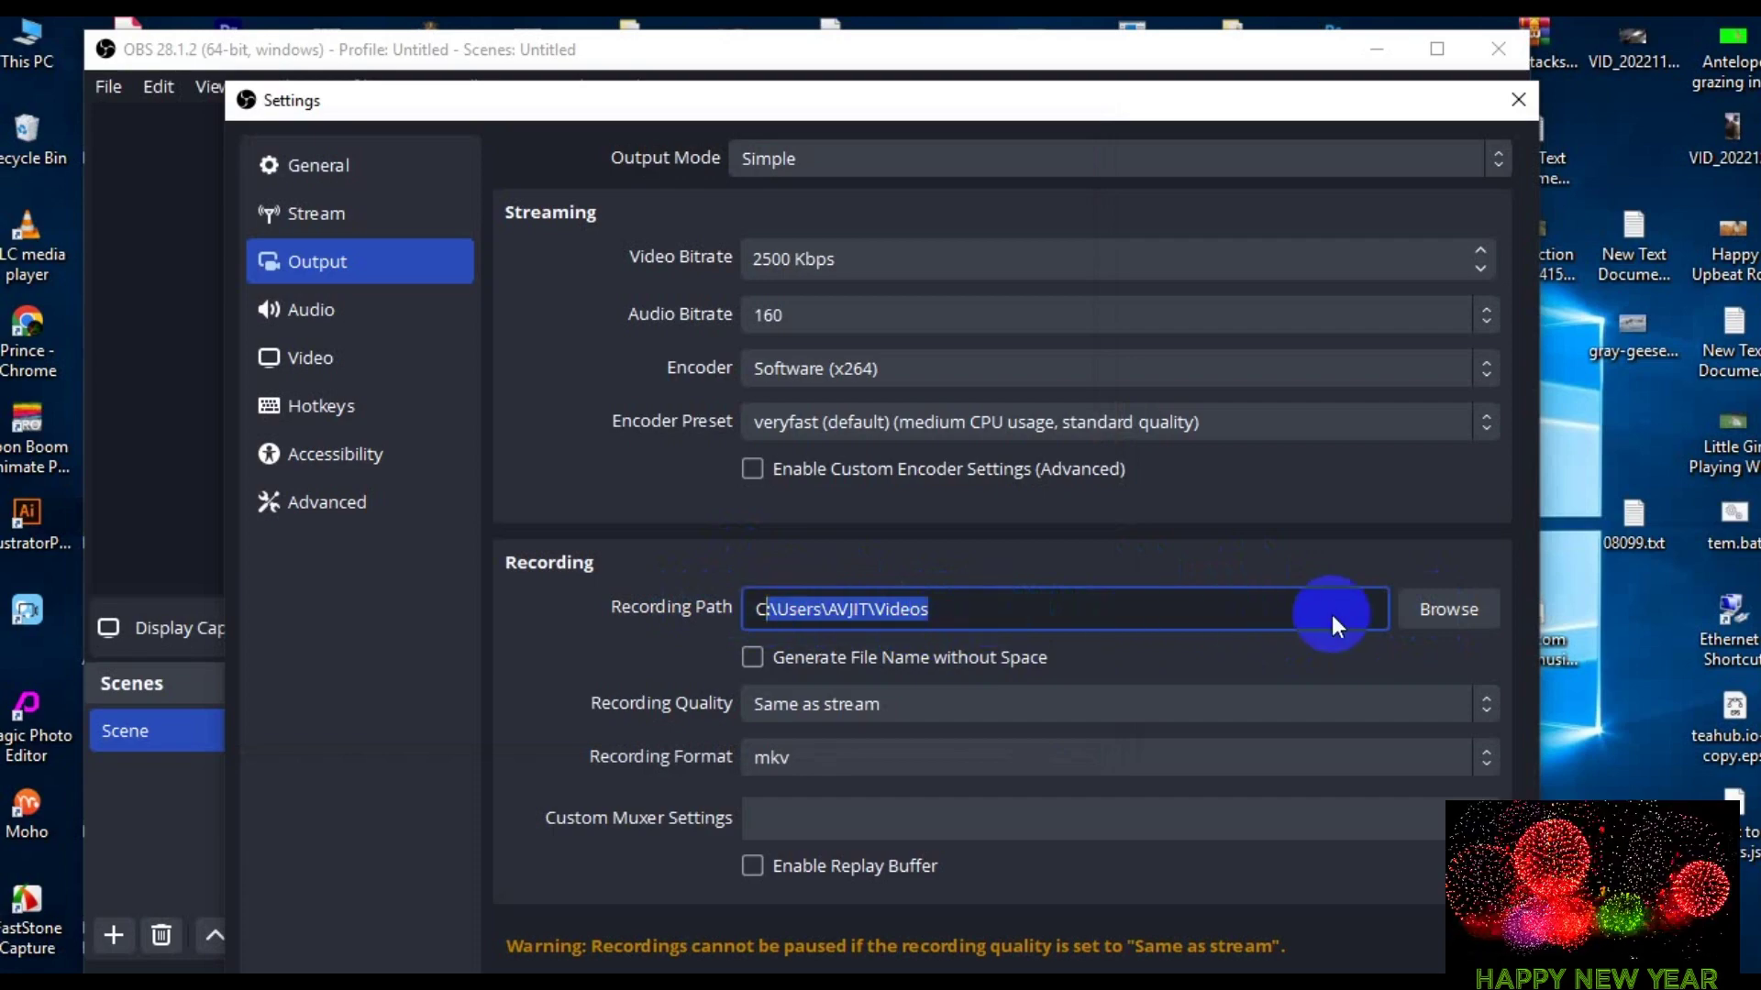
left_click(1514, 103)
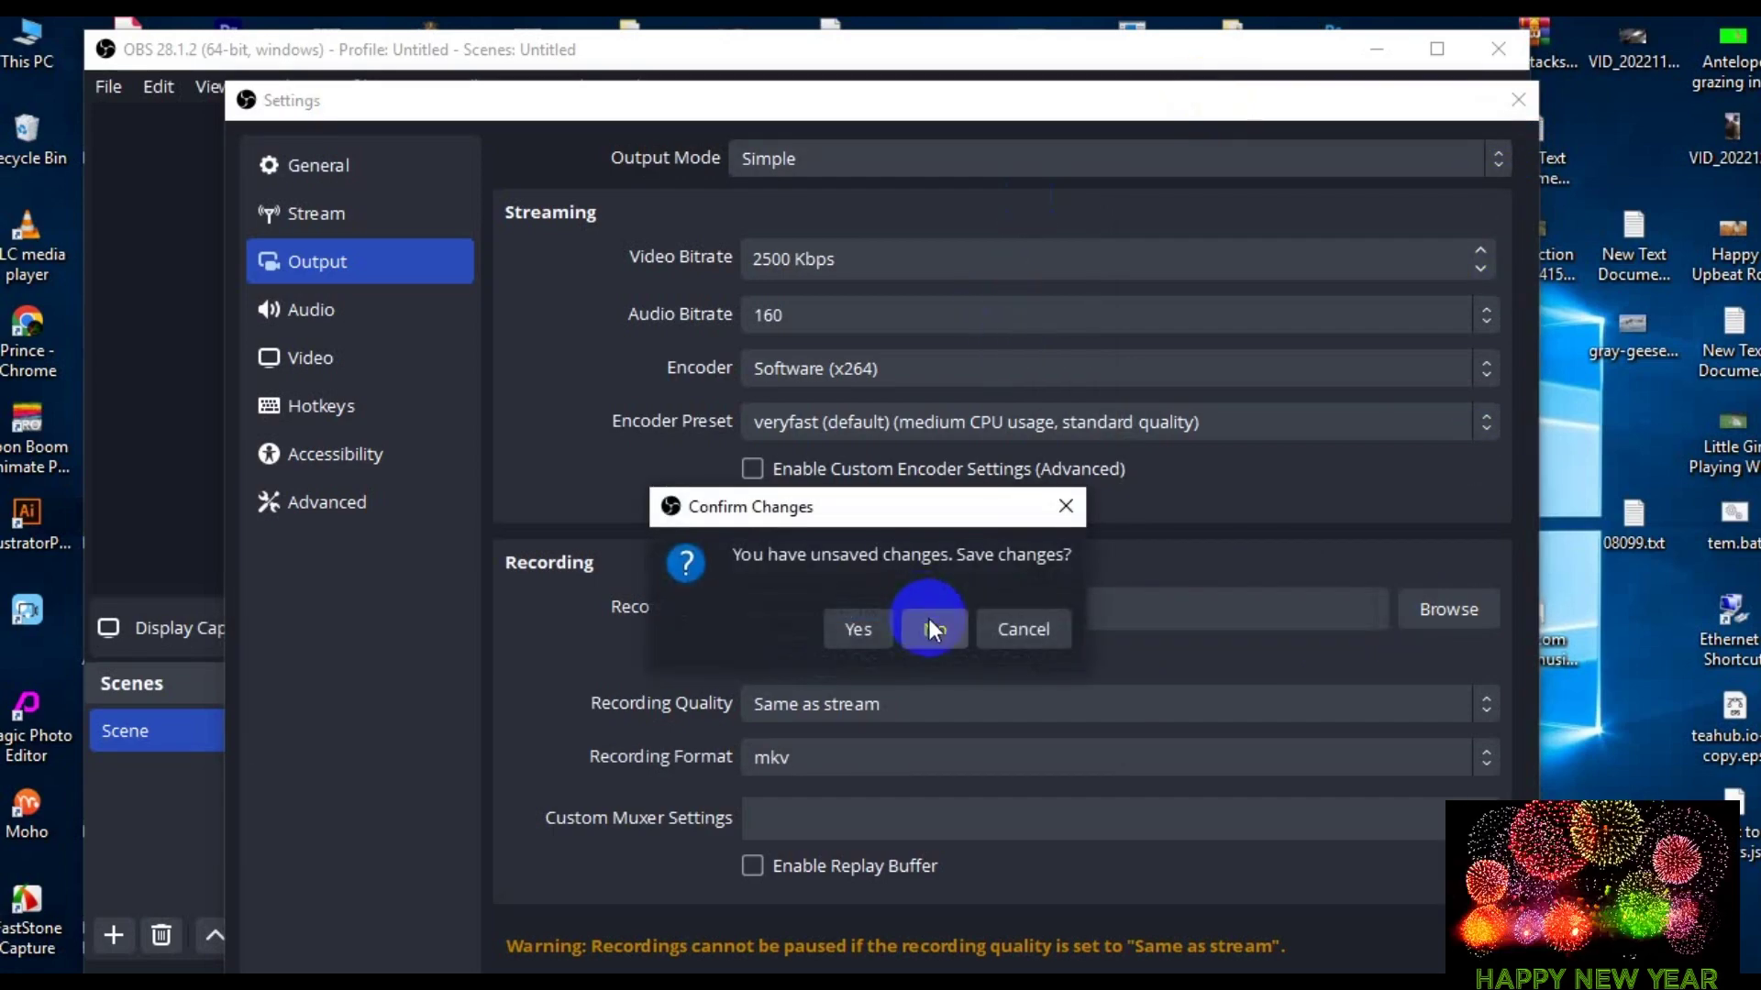
left_click(932, 627)
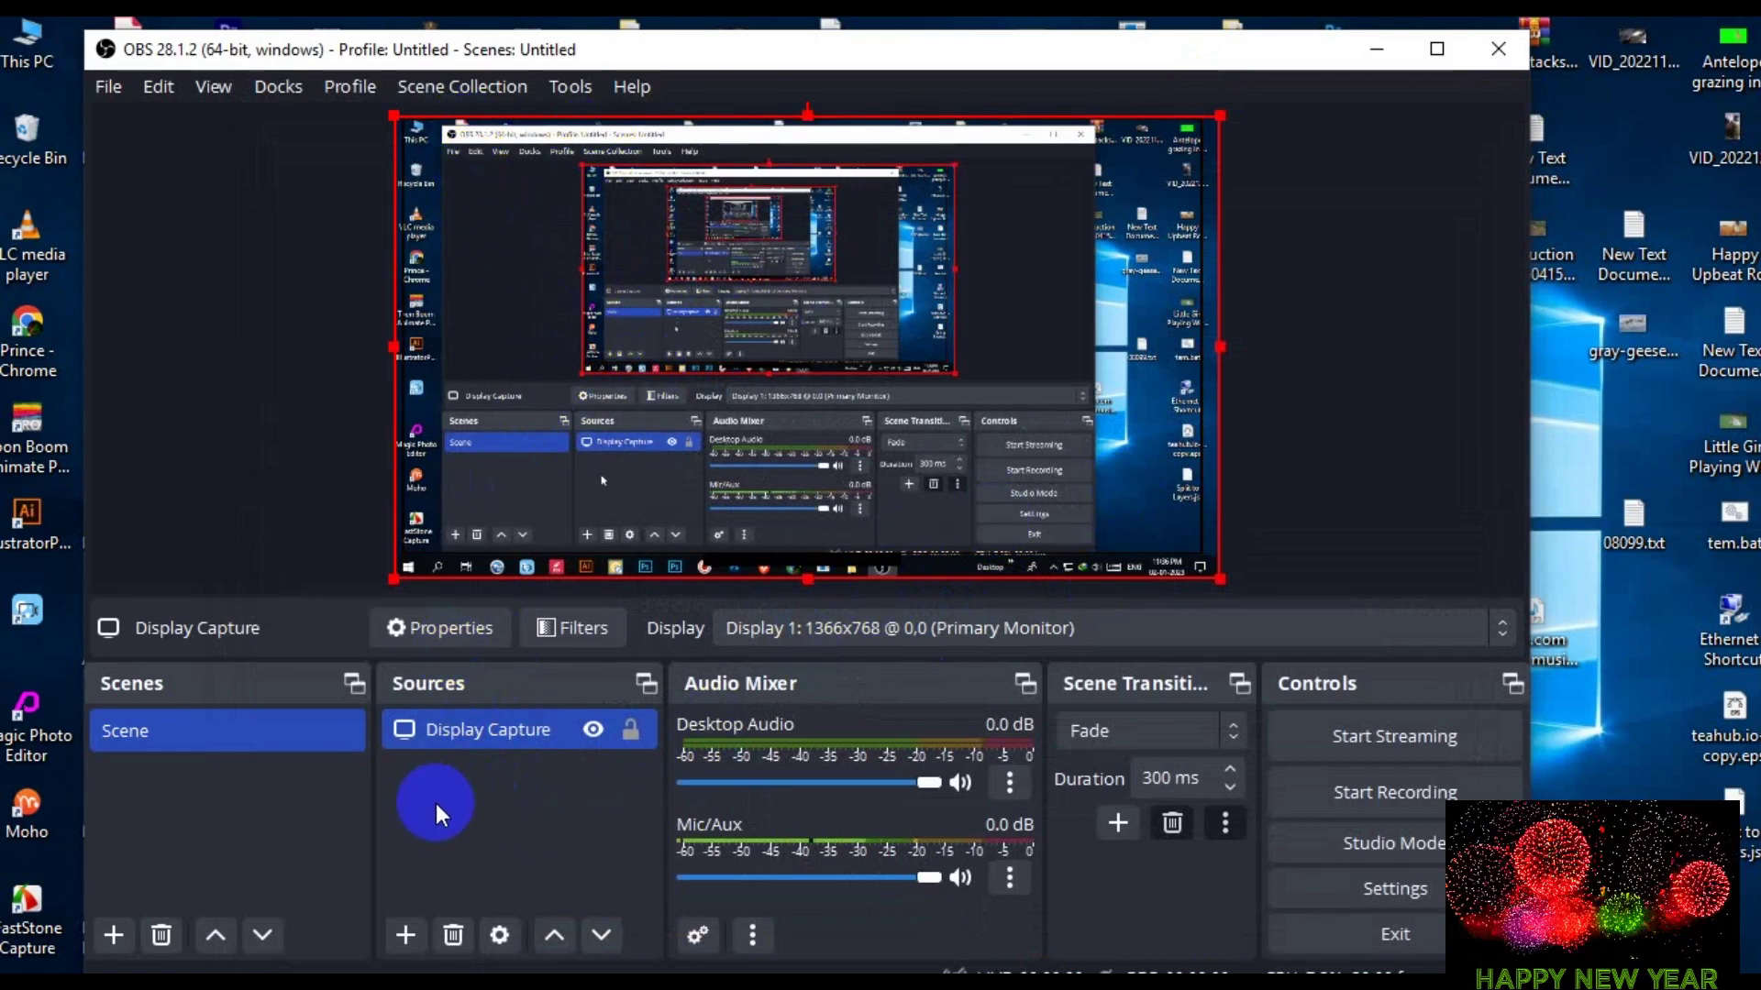
Step: Create a new visible Media Source in the current scene, keeping the default name
left_click(462, 783)
right_click(466, 780)
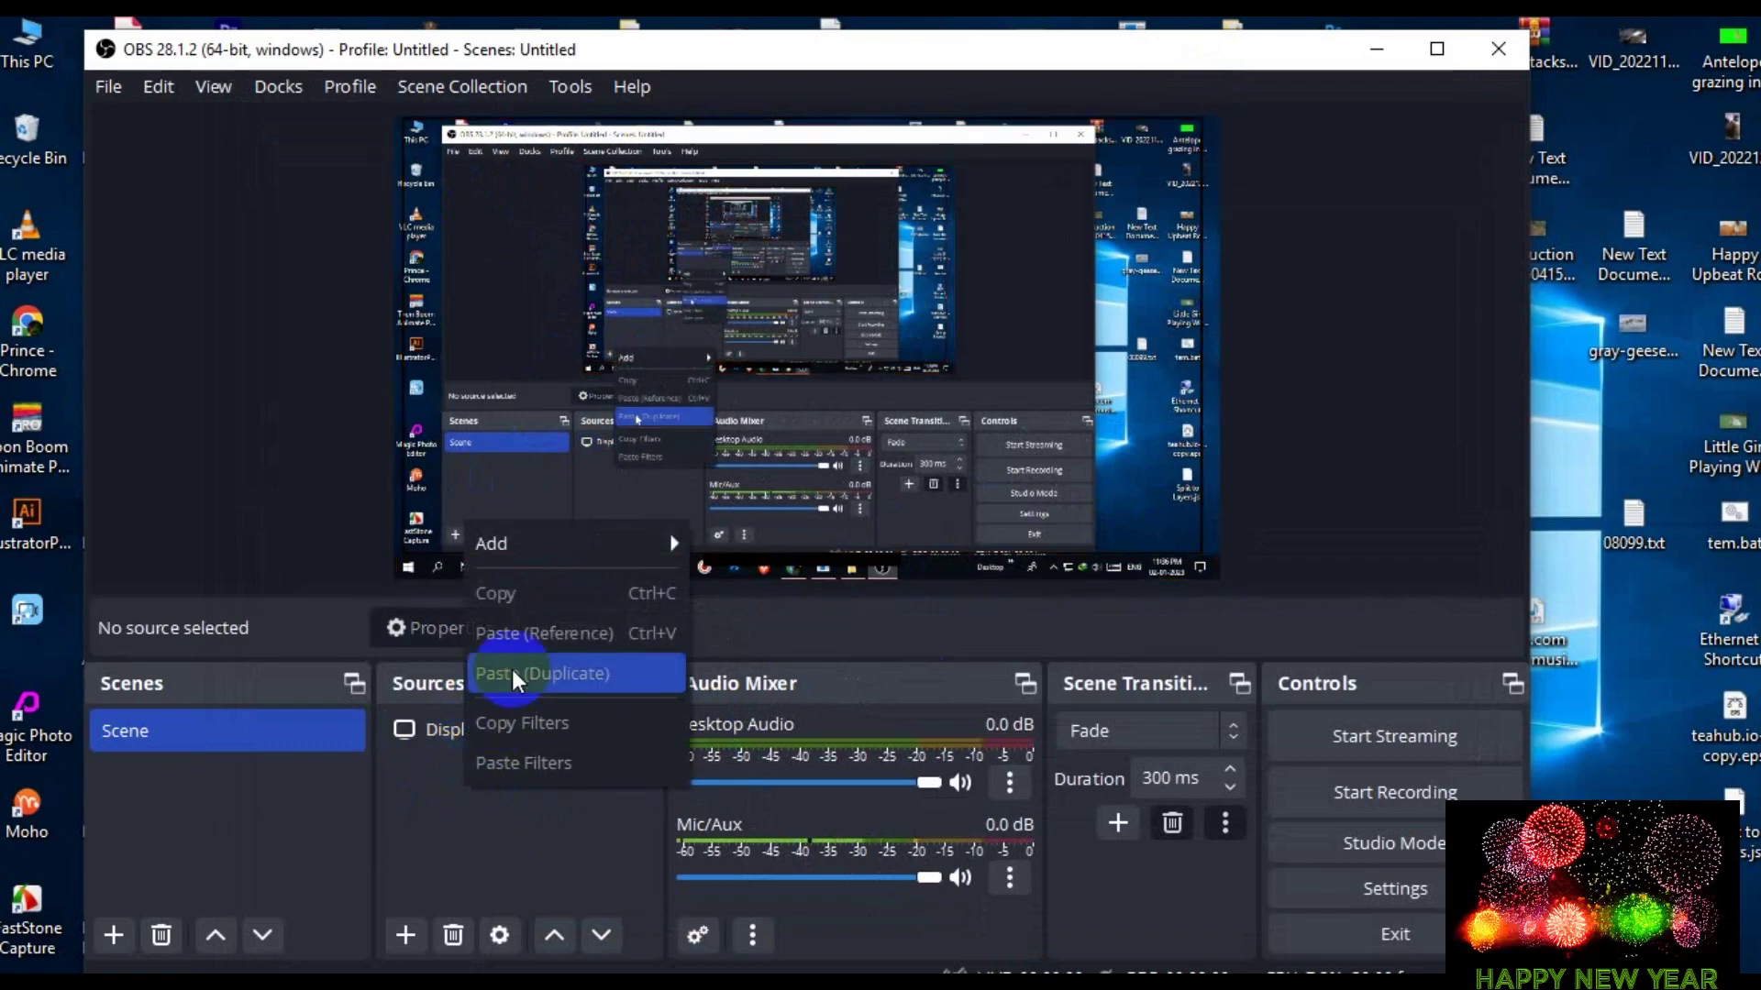
mouse_move(520, 546)
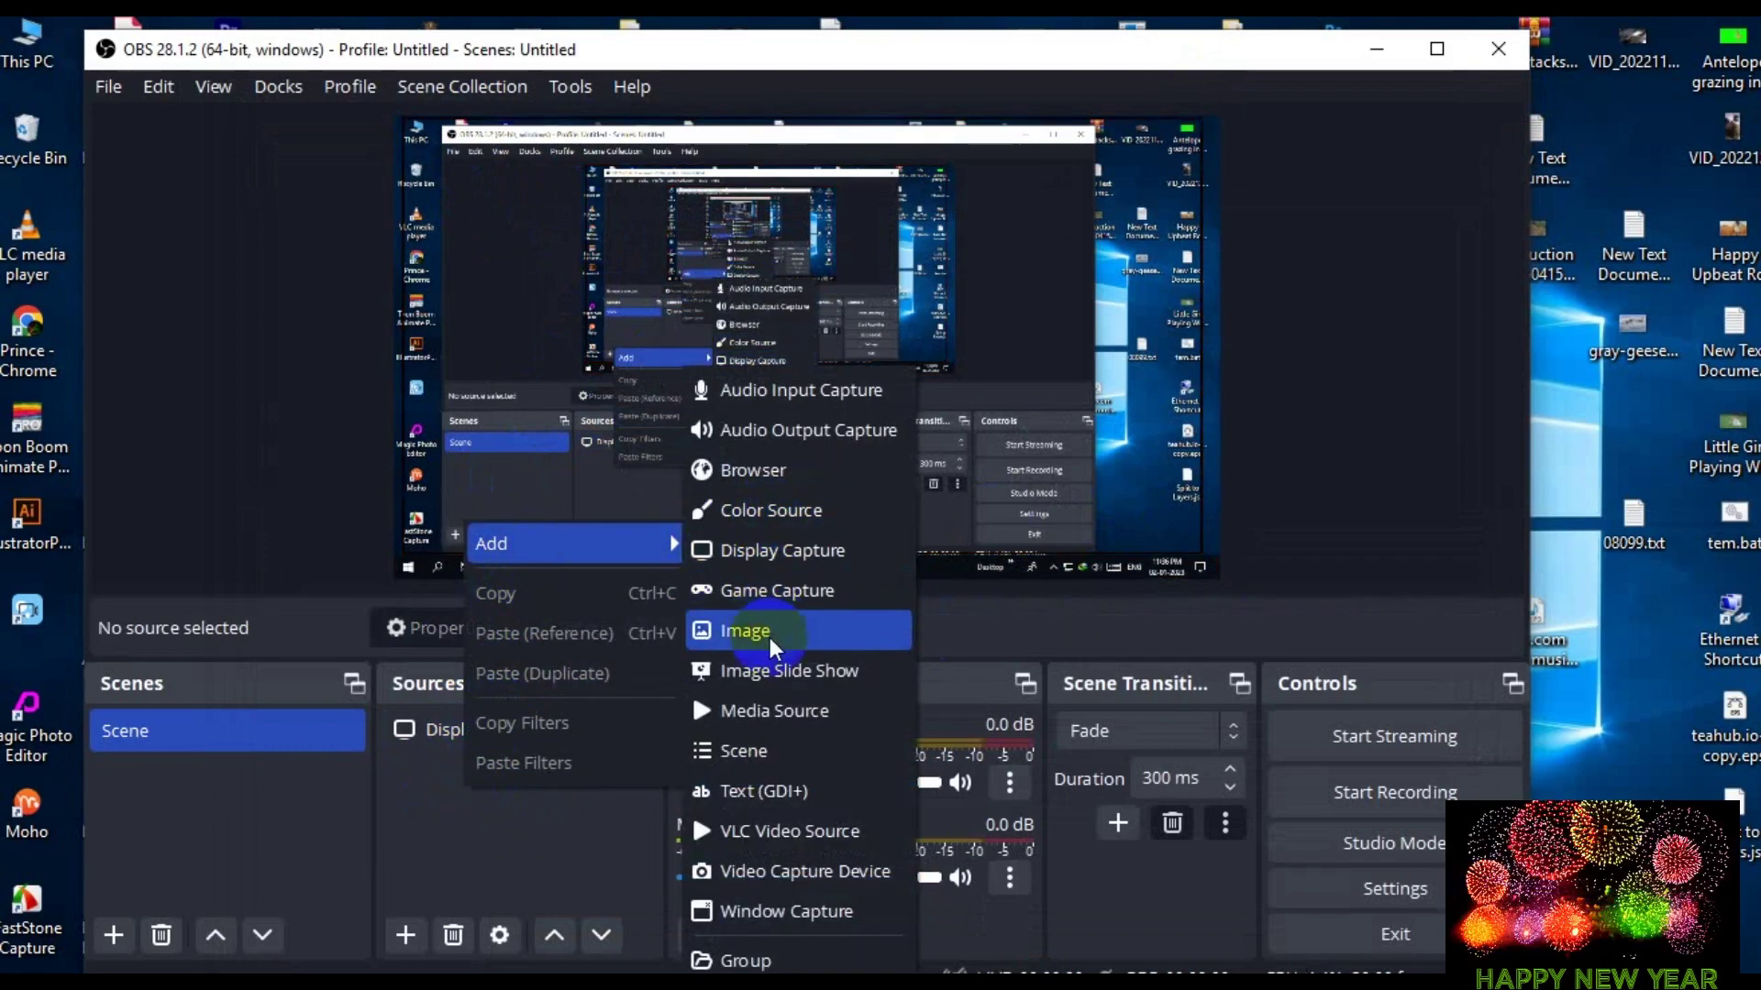
left_click(768, 712)
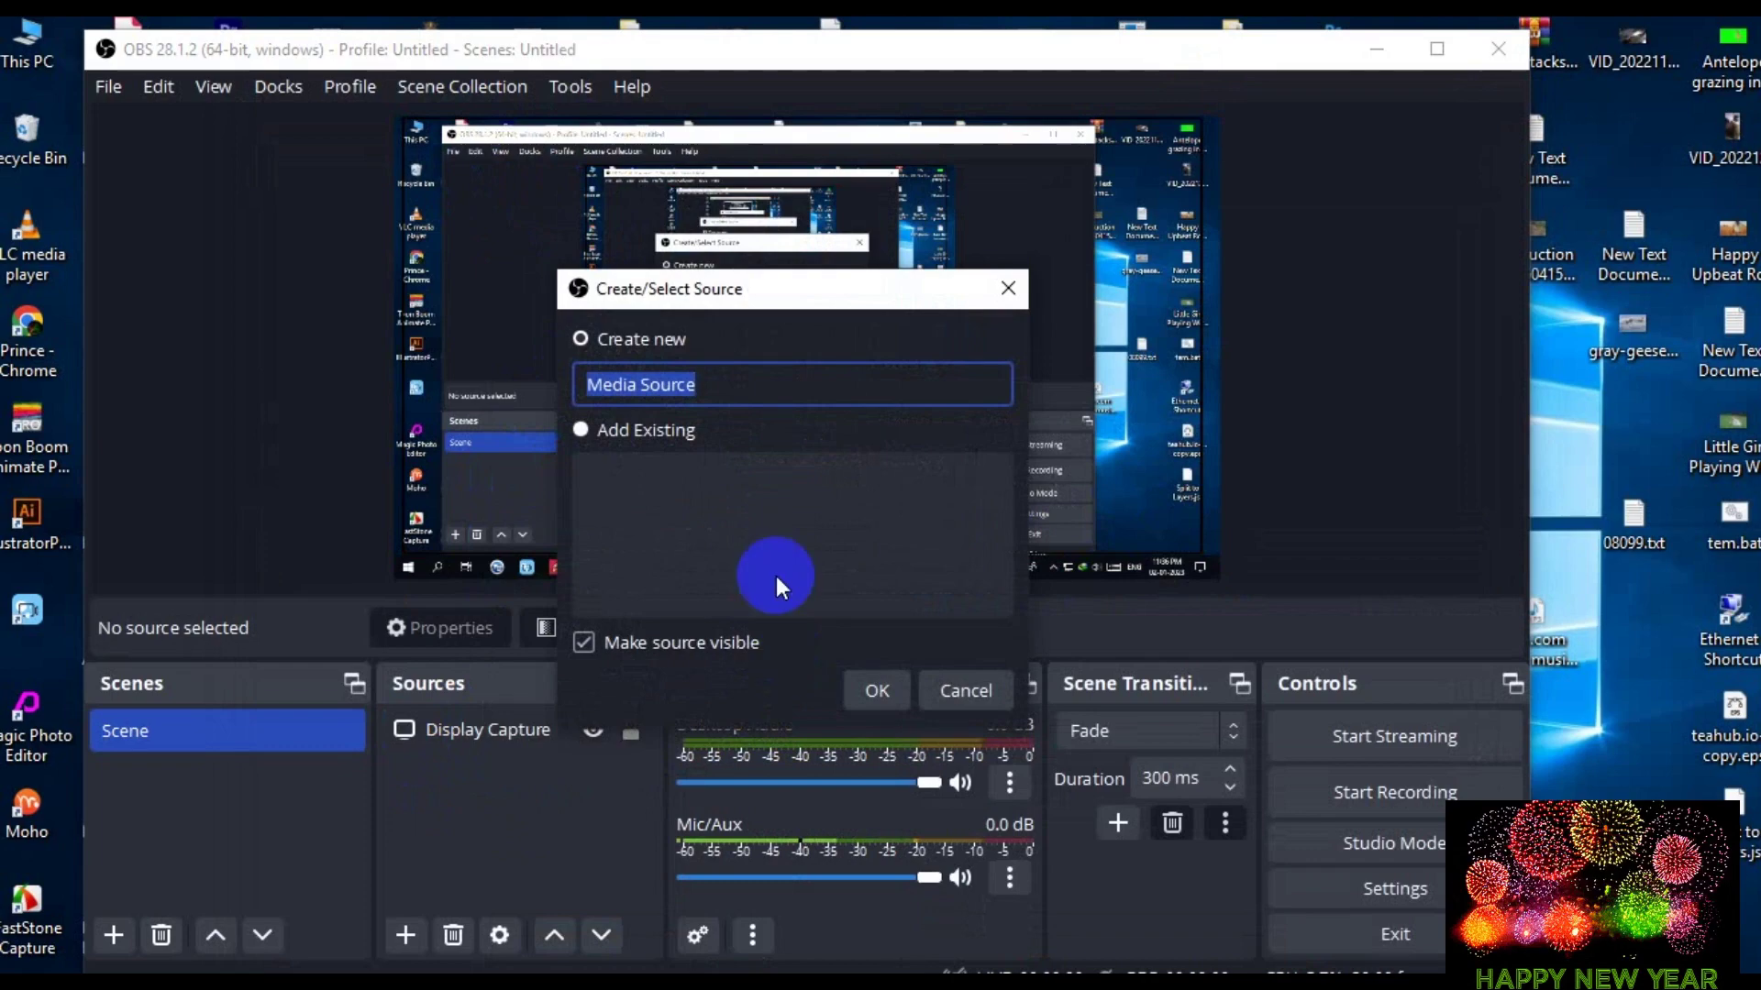
left_click(871, 686)
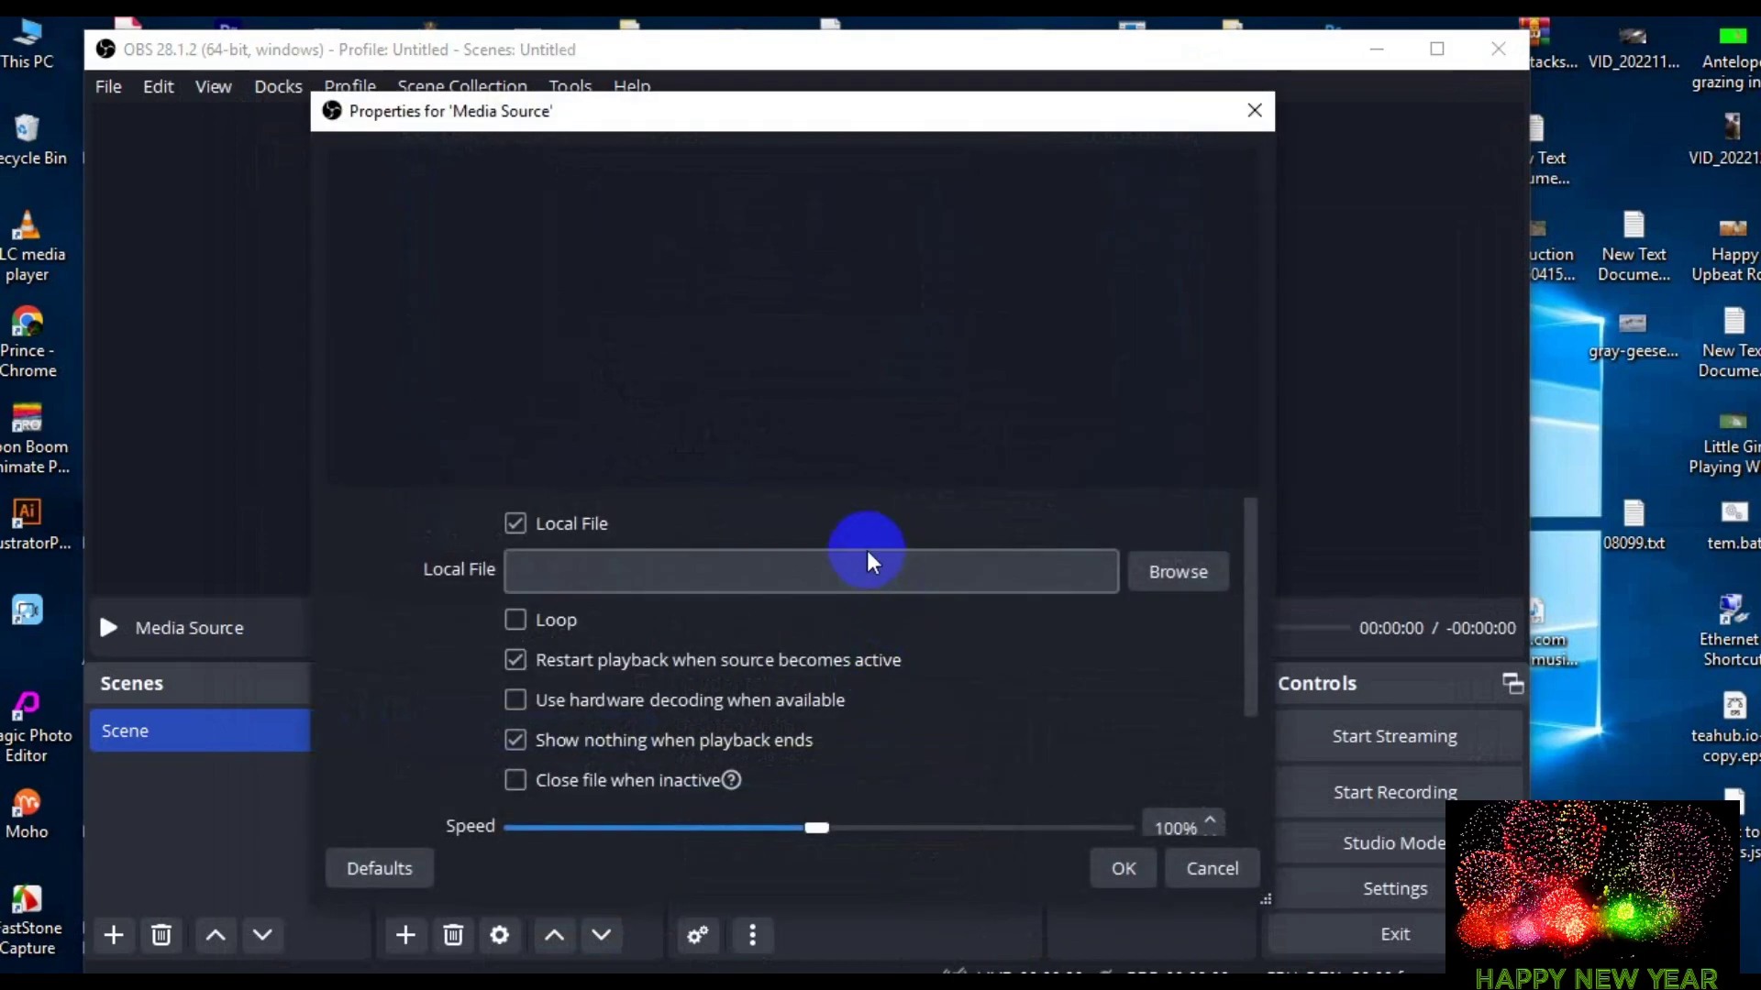
Step: Load "Happy Upbeat Royalty Free Piano Background Music No Copyright.mp4" from the Desktop as the media source's local file
left_click(1180, 574)
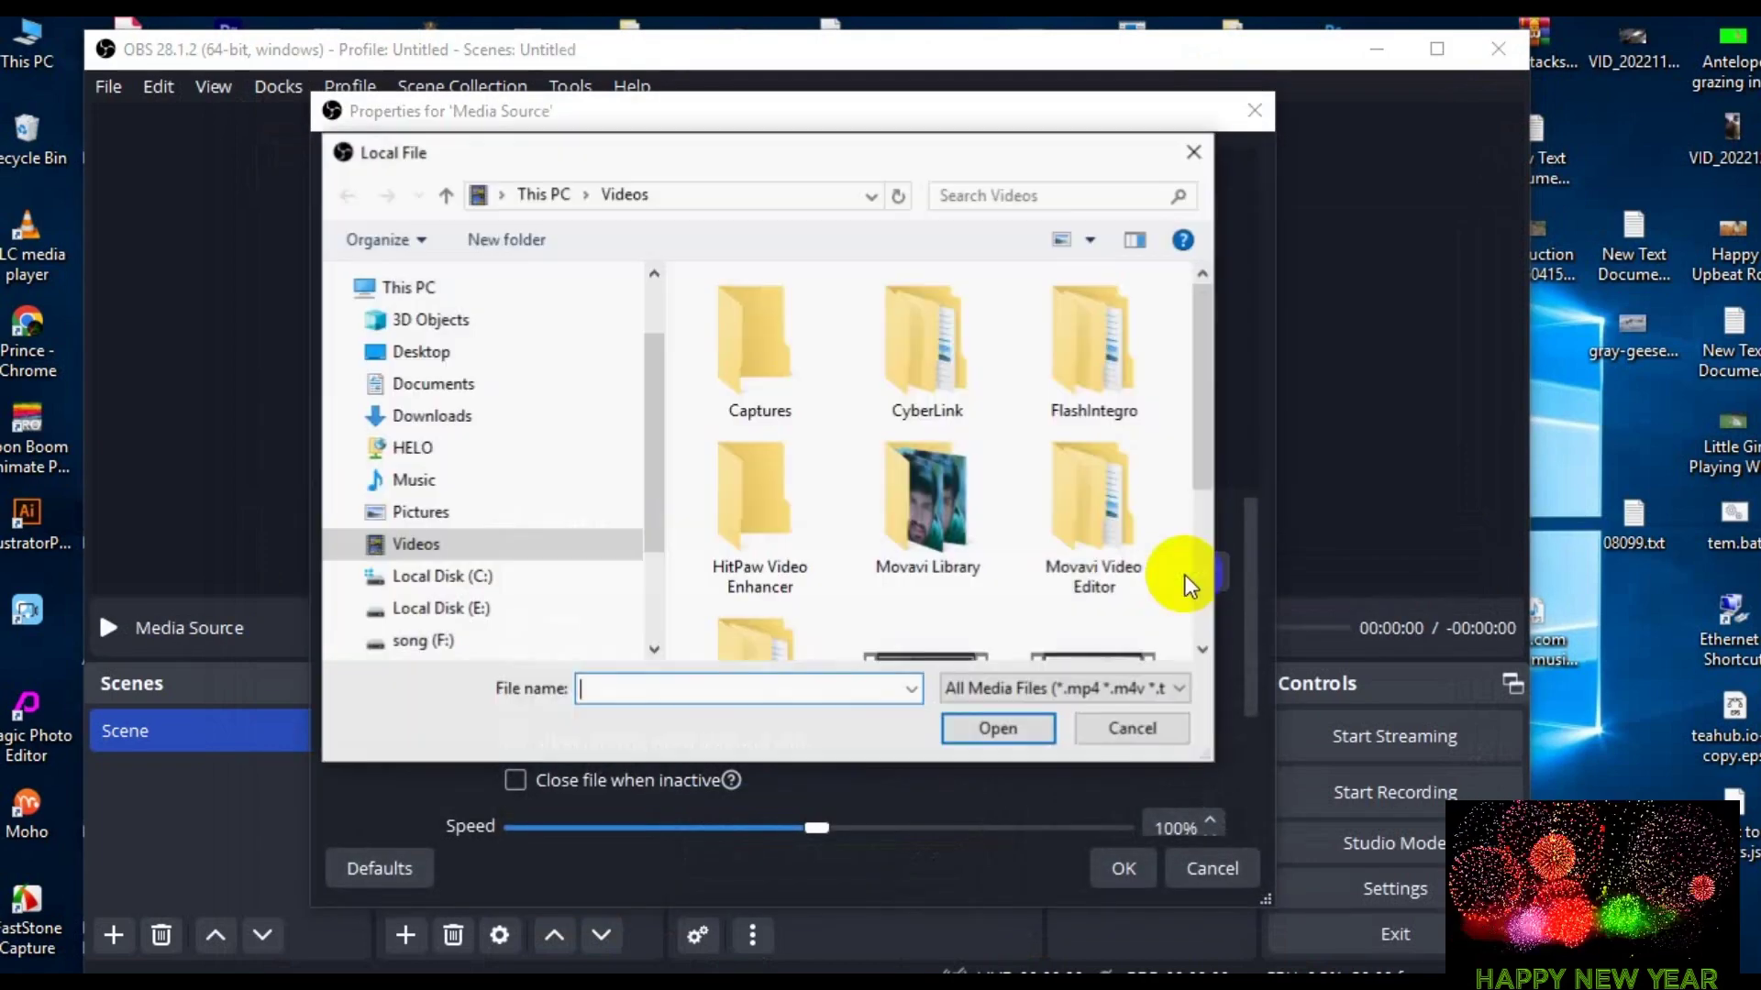
scroll(980, 579, "down", 2)
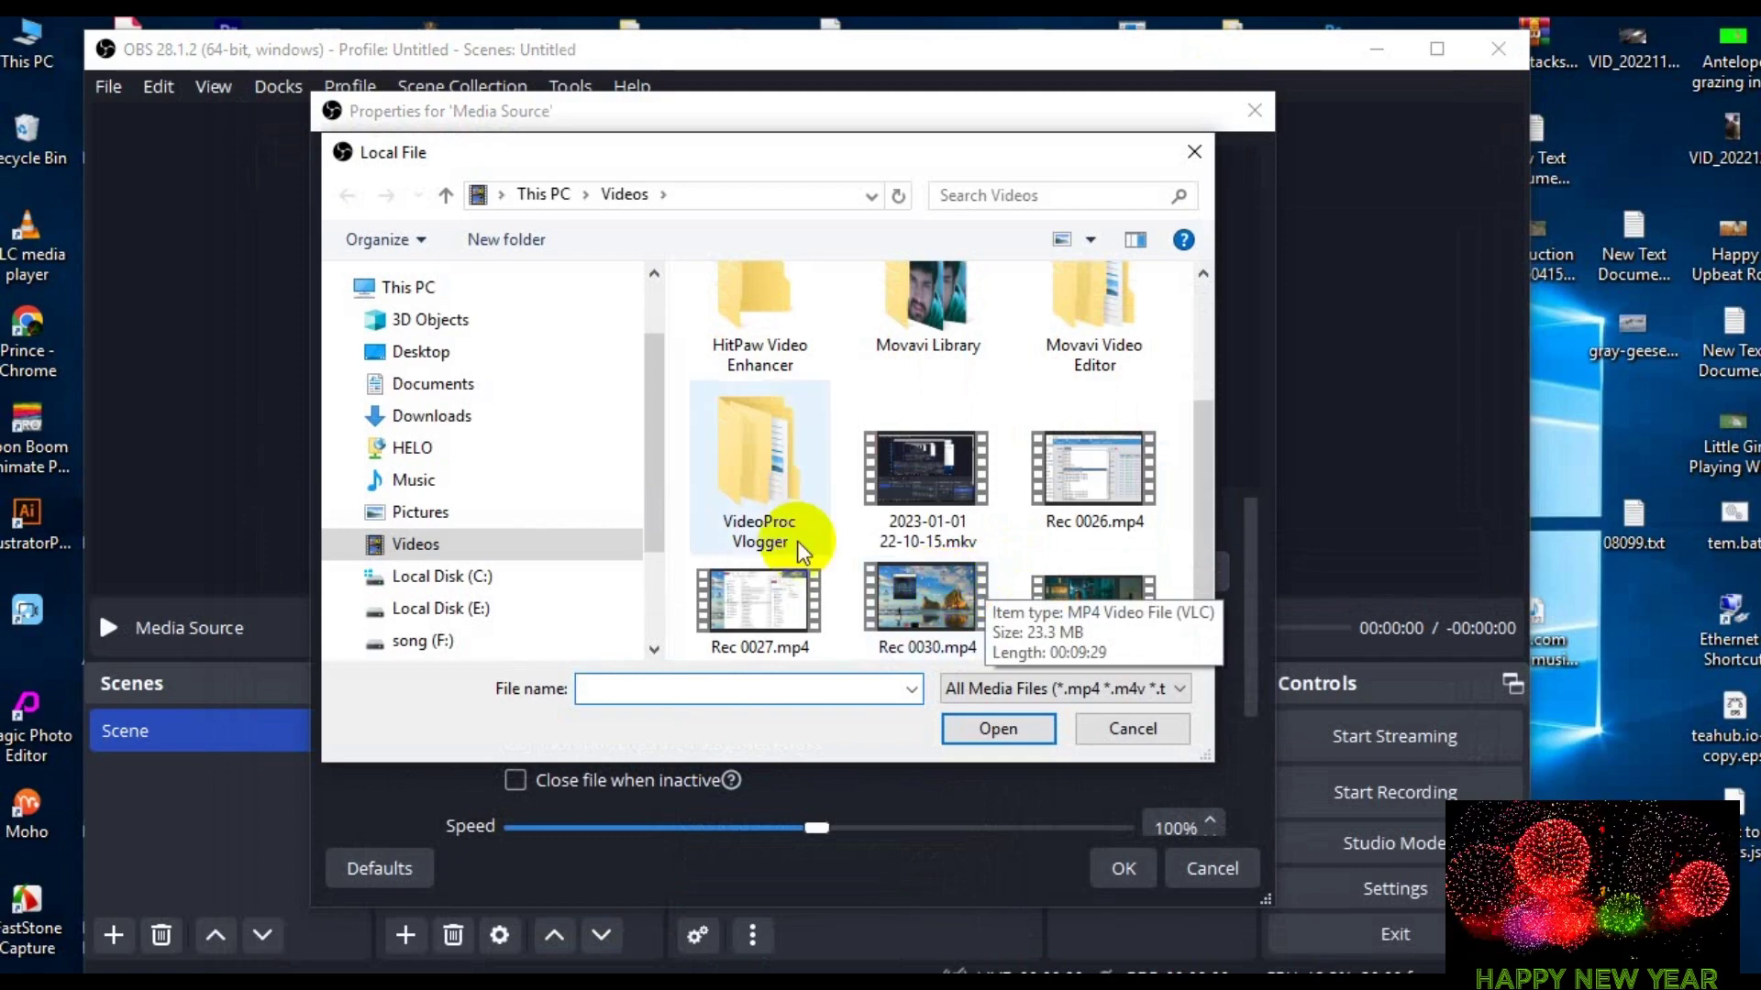
left_click(421, 358)
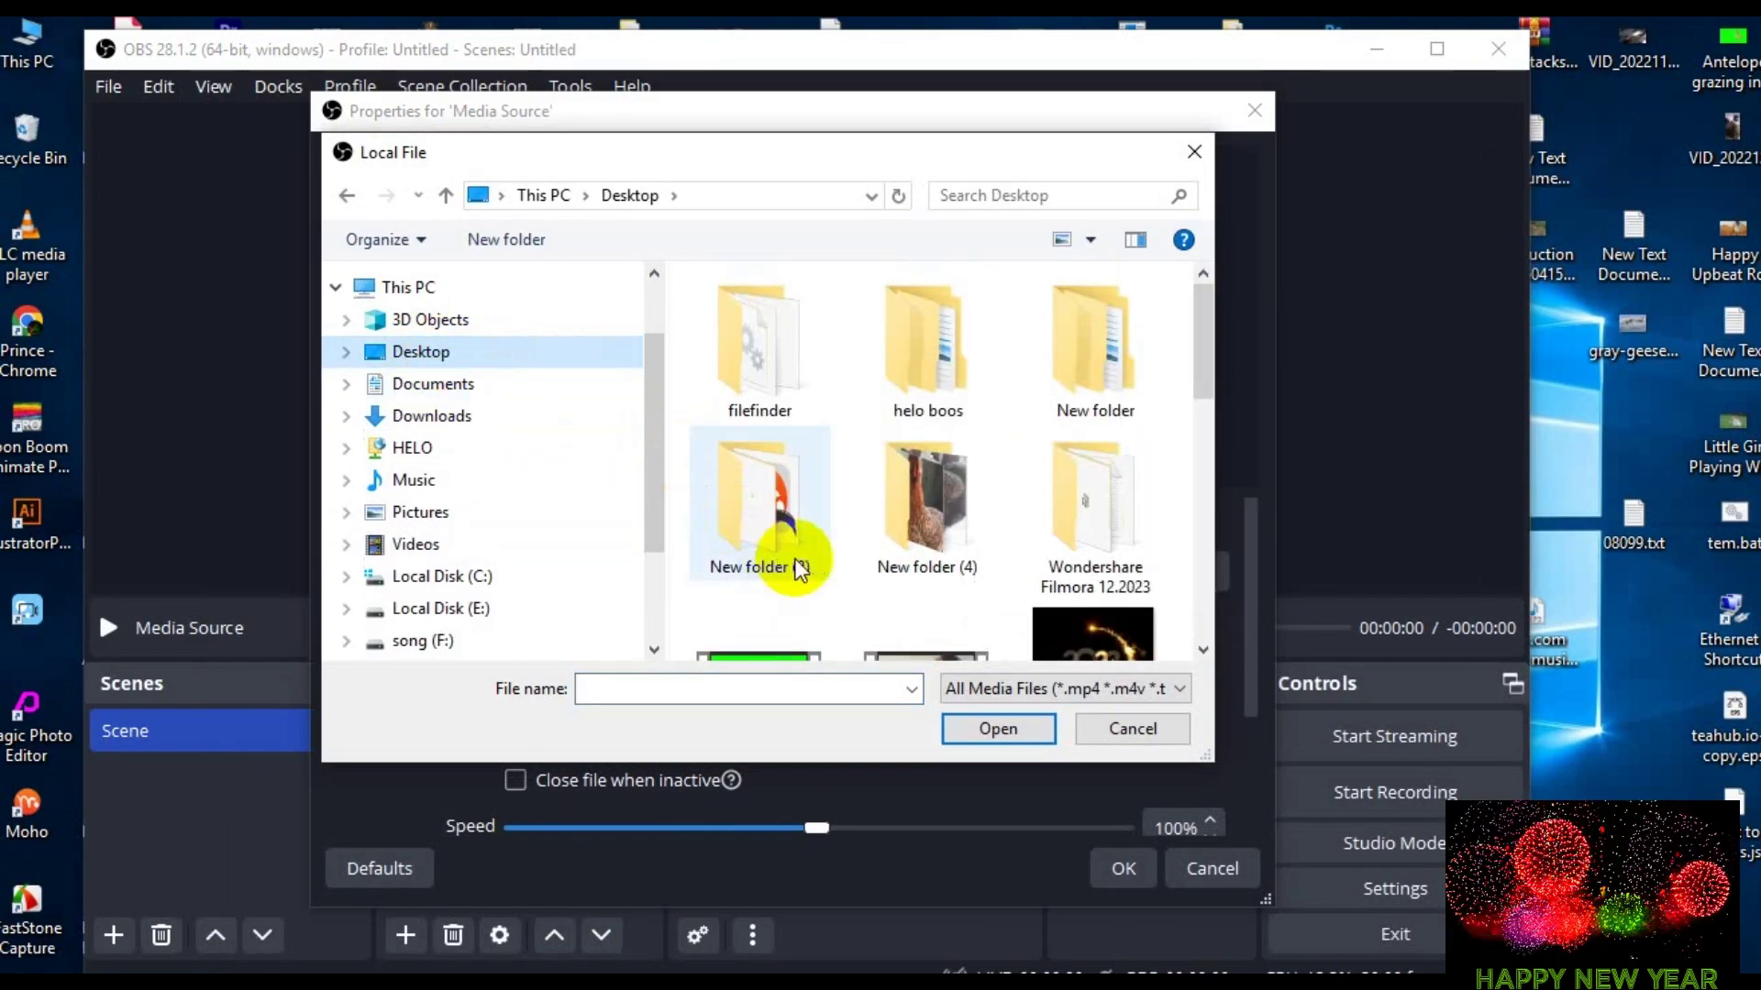
left_click(895, 532)
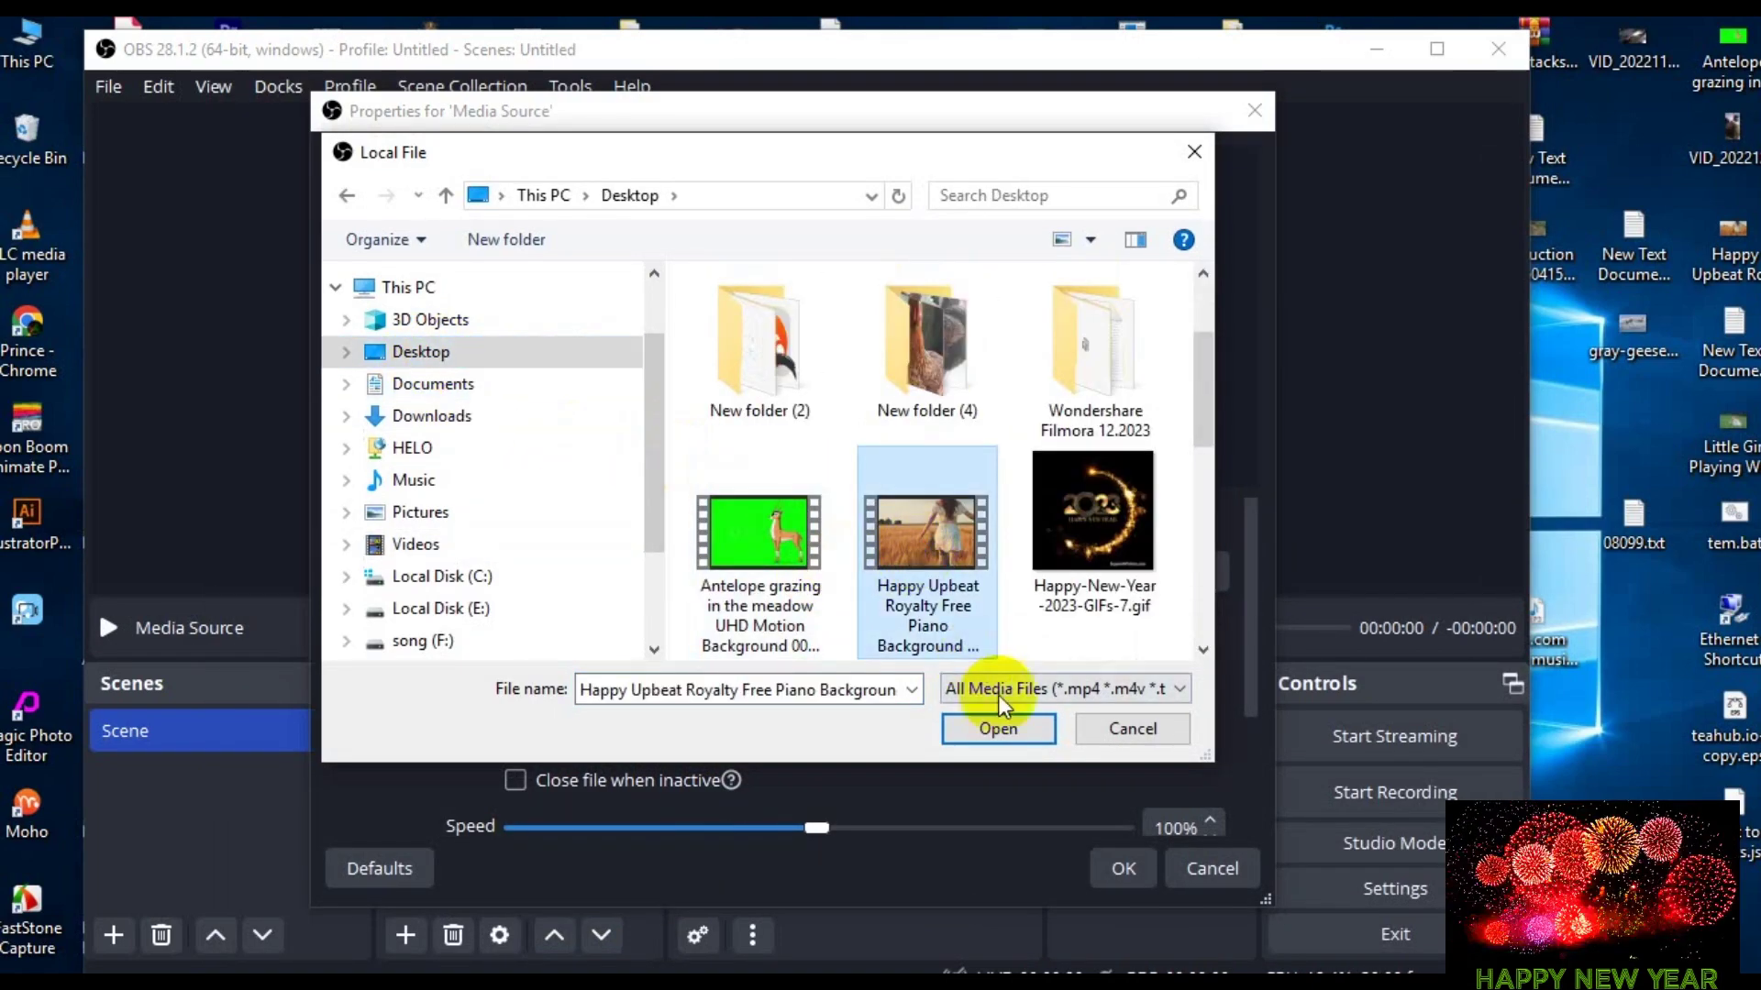
left_click(1004, 726)
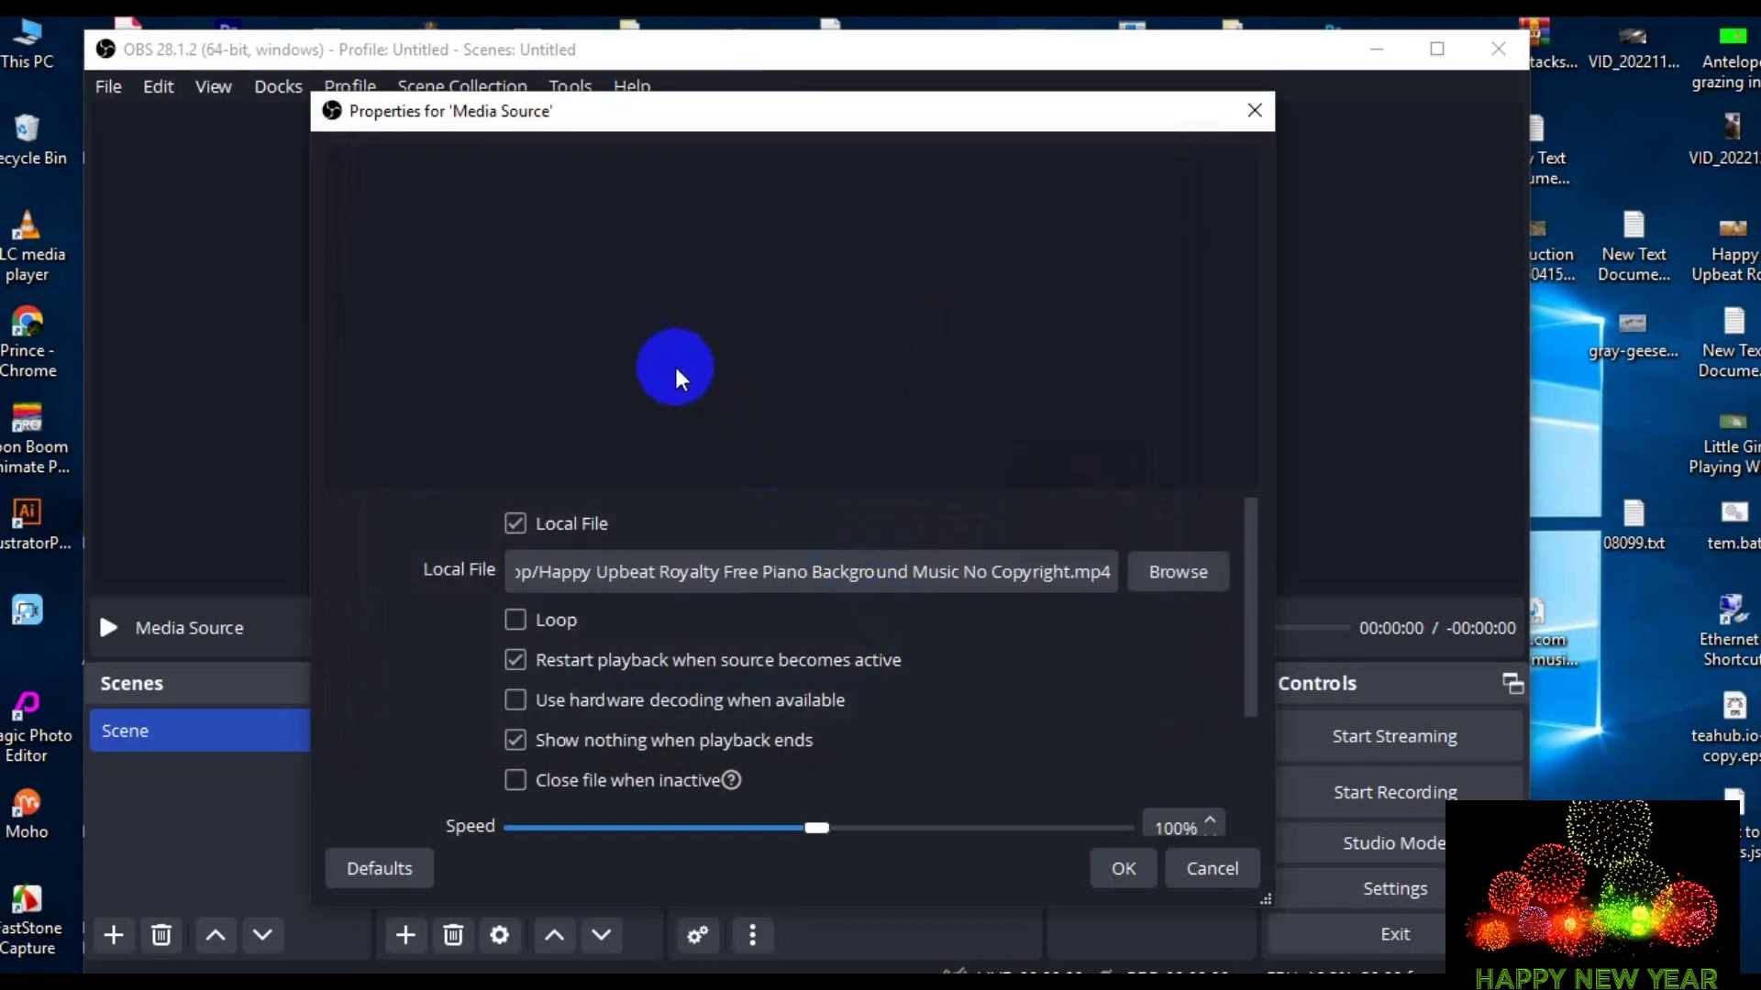
left_click(1130, 867)
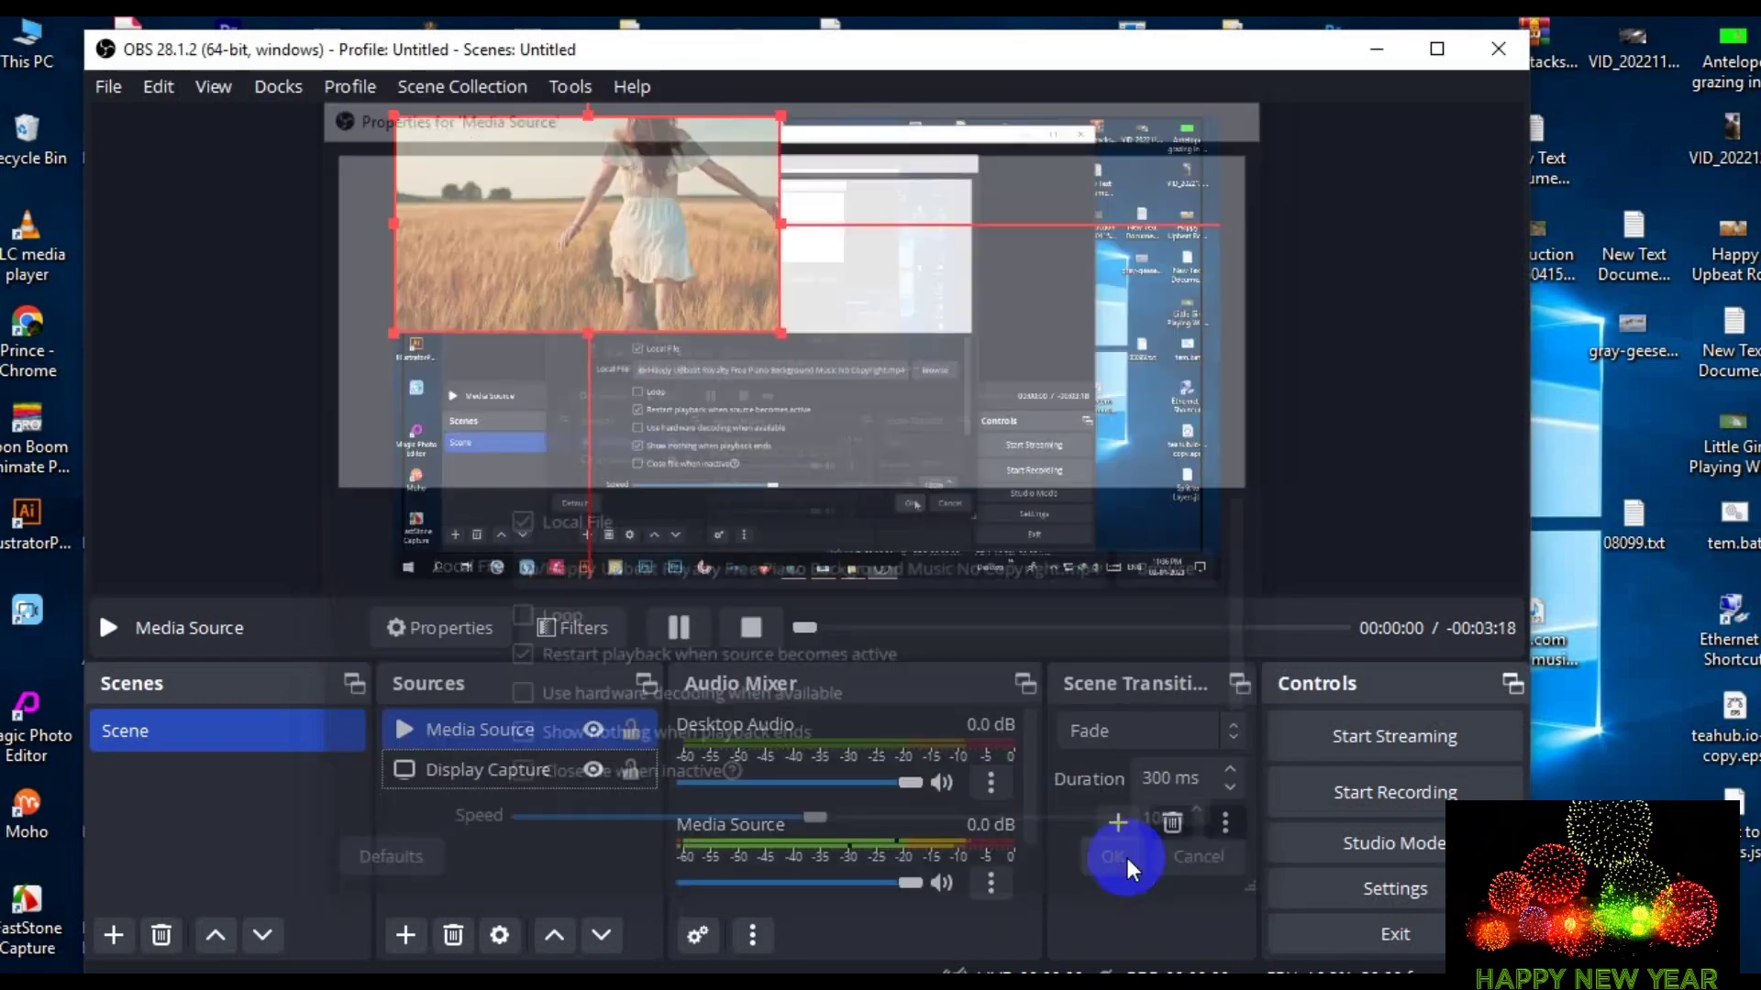
Step: Shrink the media source in the preview to about one third of the canvas width, anchored at the upper-left corner, and hide it
mouse_move(623, 156)
left_mouse_down()
mouse_move(620, 182)
mouse_move(617, 149)
left_mouse_up()
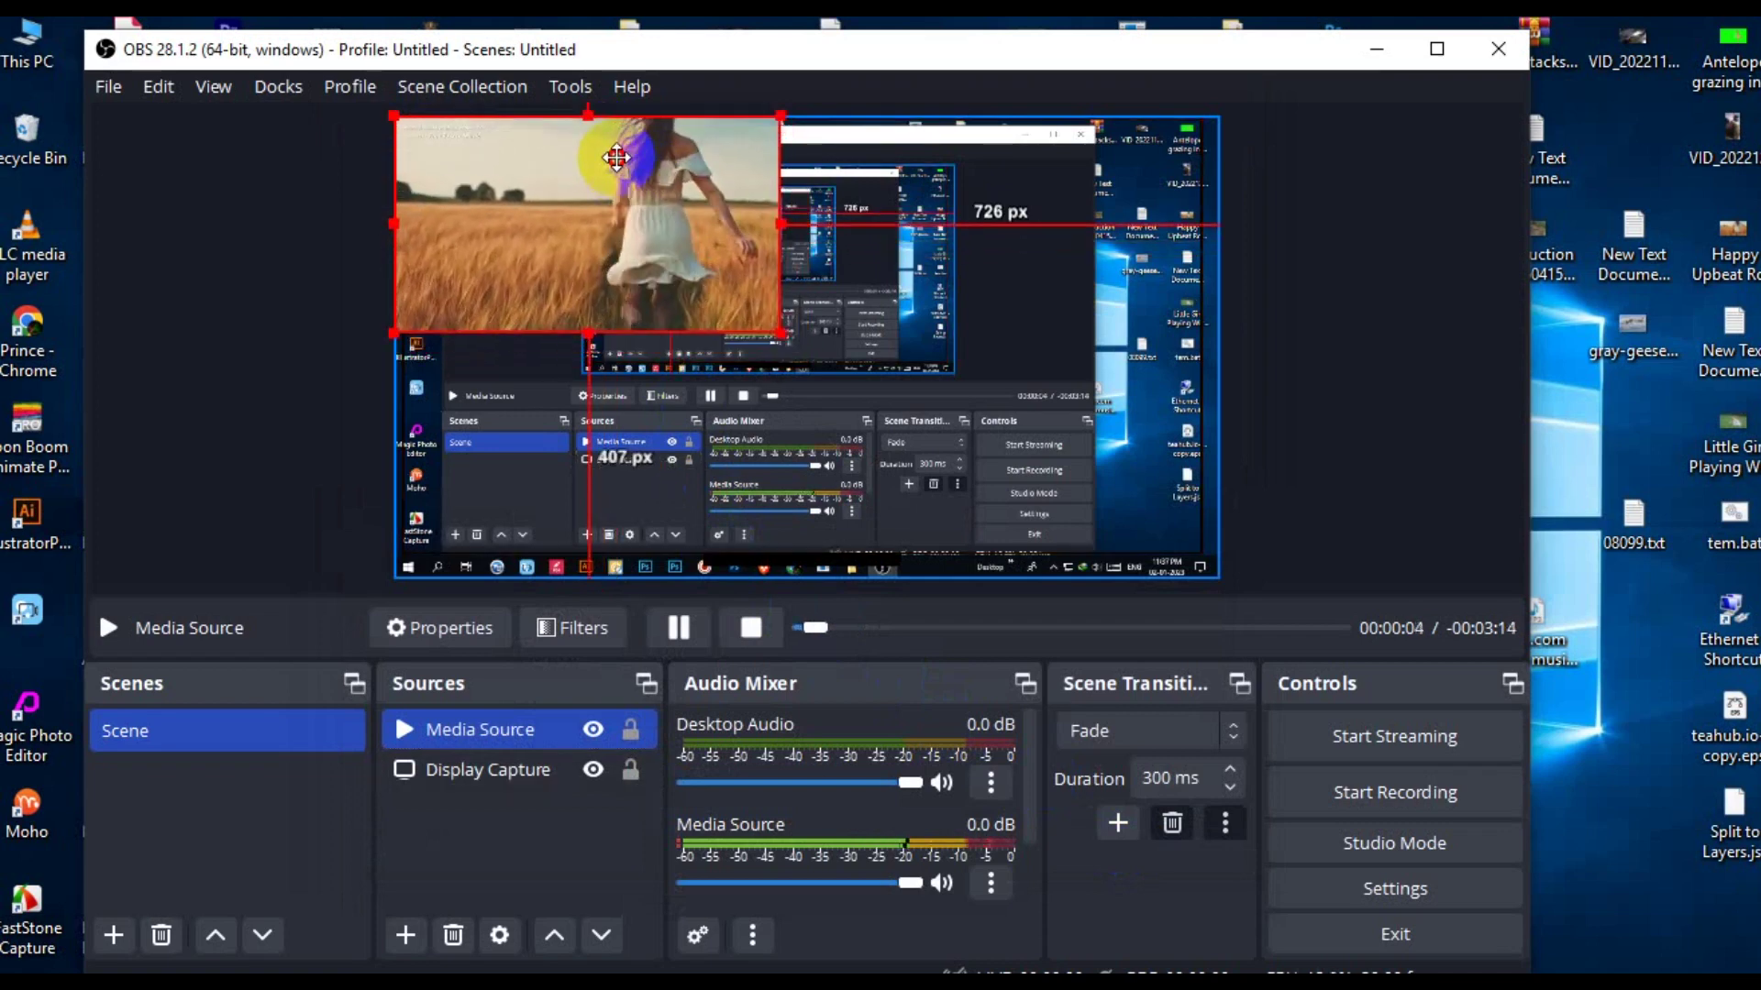
mouse_move(780, 332)
left_mouse_down()
mouse_move(960, 512)
mouse_move(1036, 531)
mouse_move(917, 270)
mouse_move(459, 326)
mouse_move(374, 244)
mouse_move(381, 224)
mouse_move(483, 267)
left_mouse_up()
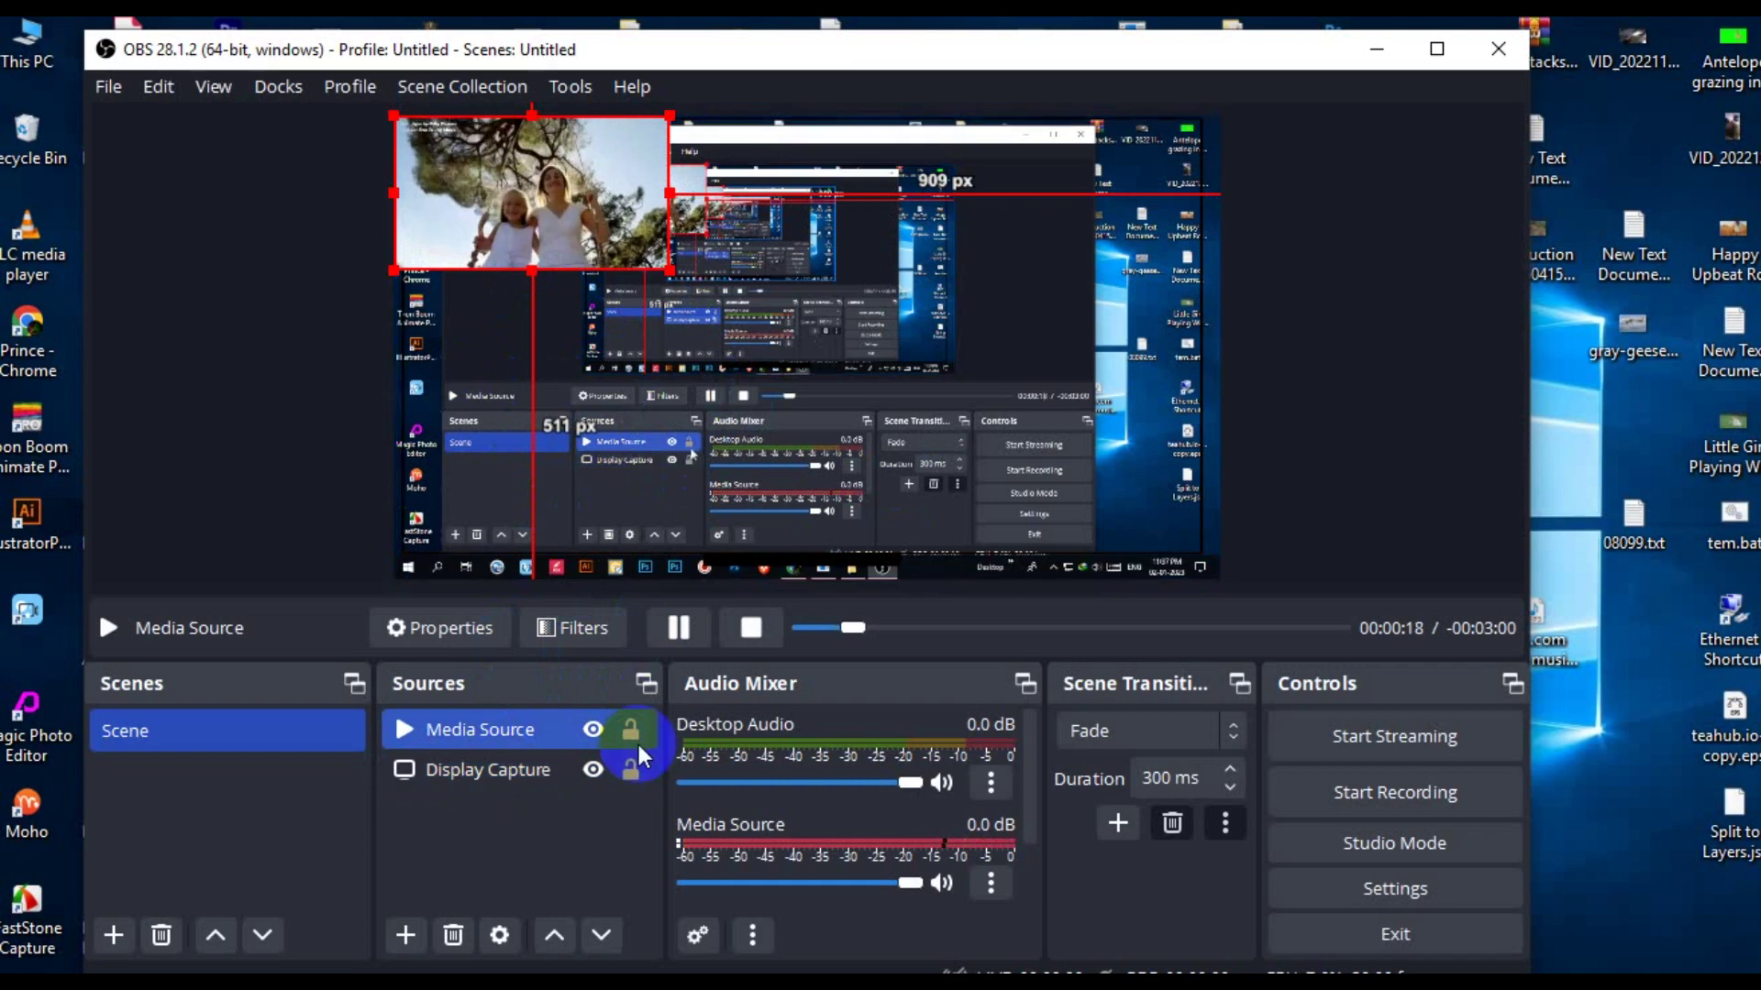
left_click(593, 730)
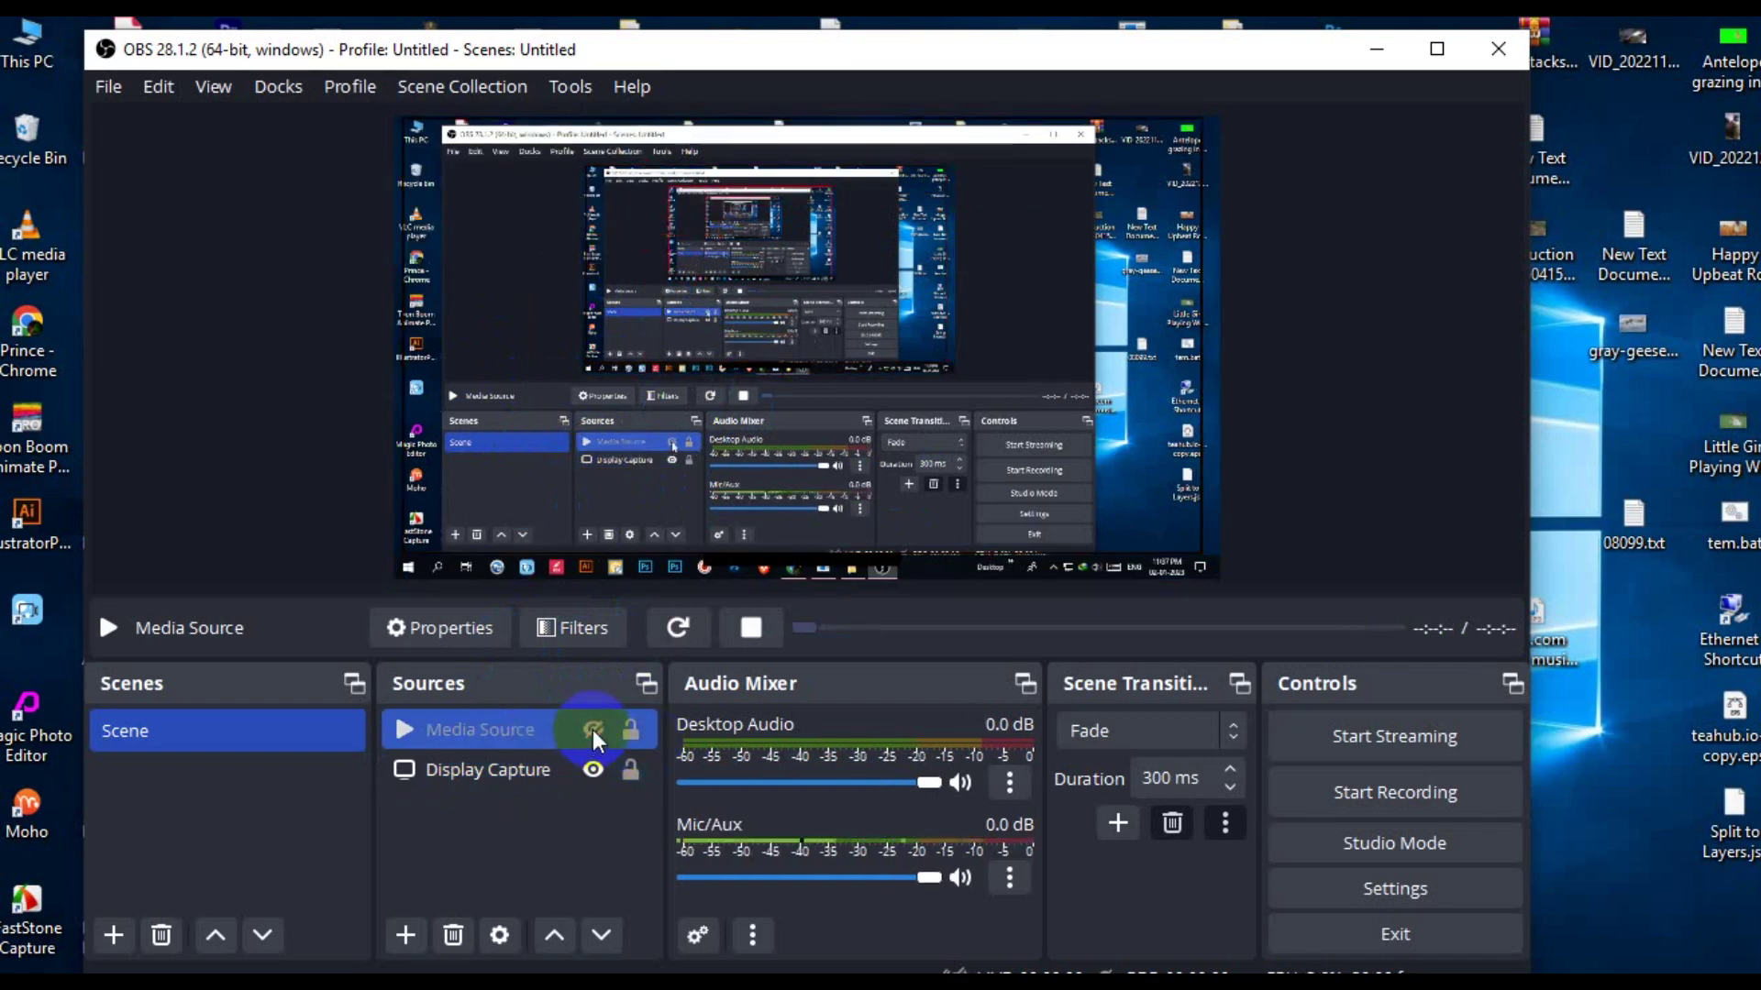
left_click(592, 730)
left_click(592, 730)
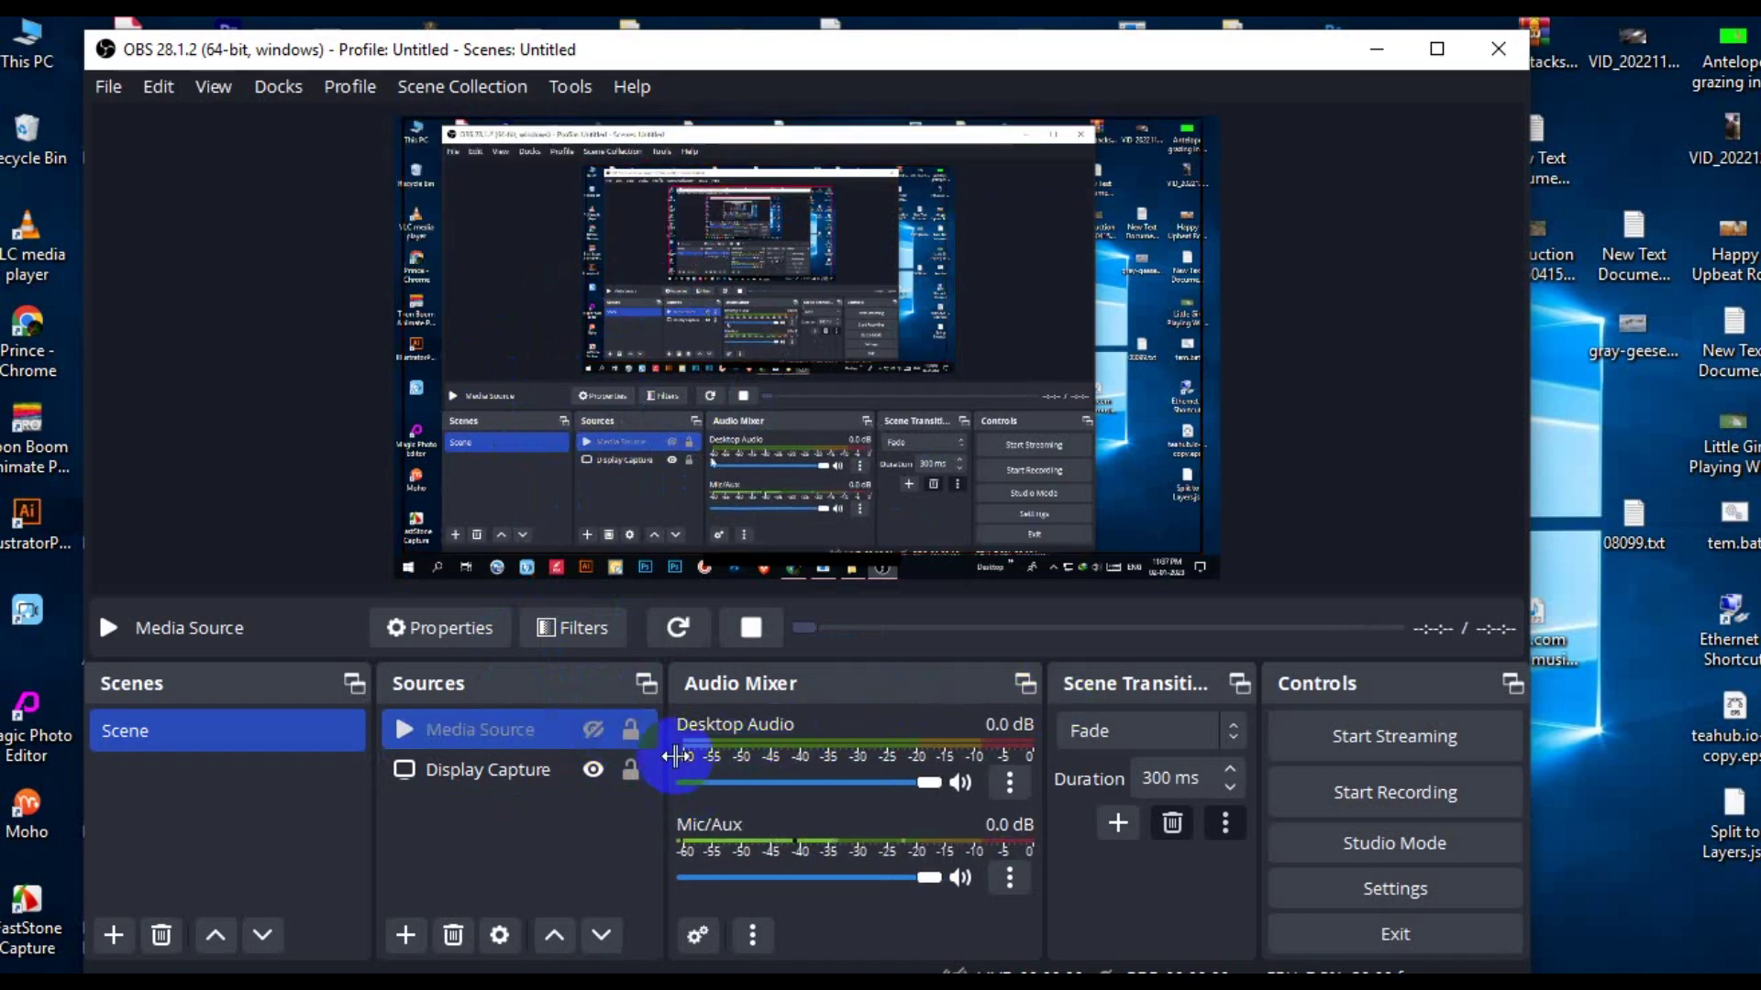
Step: Open the media source's filters and review the filter types available for audio/video and for effects
left_click(557, 624)
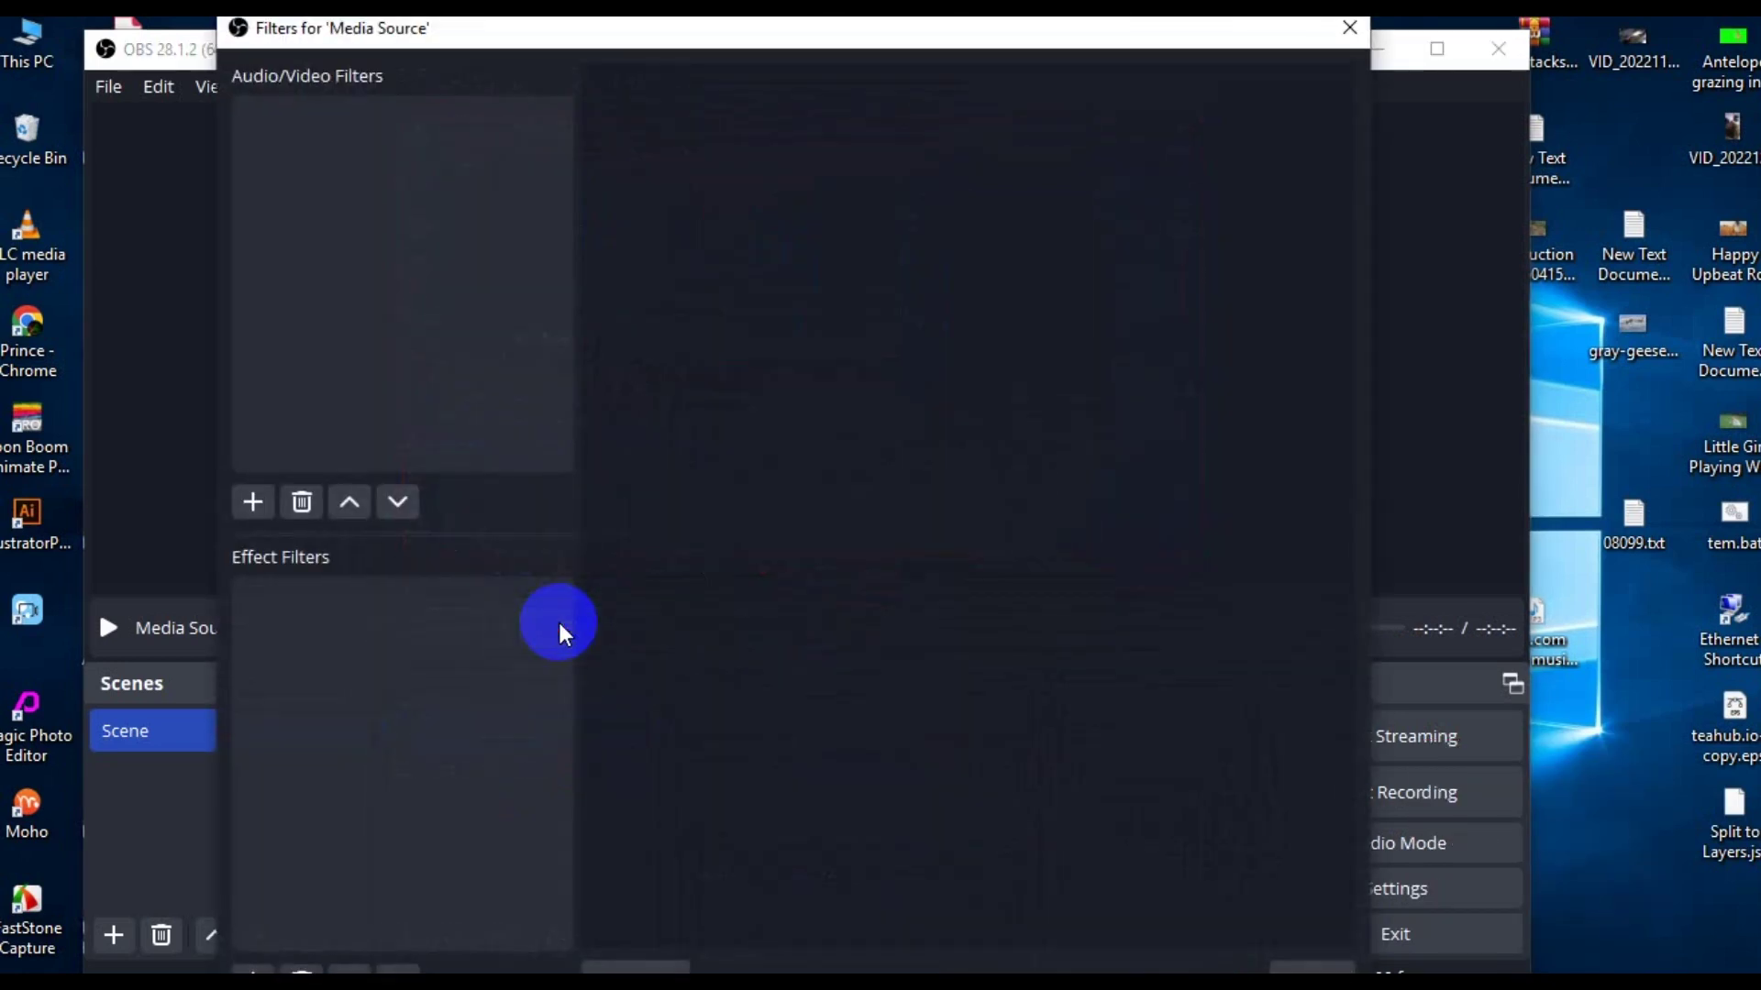
left_click(253, 503)
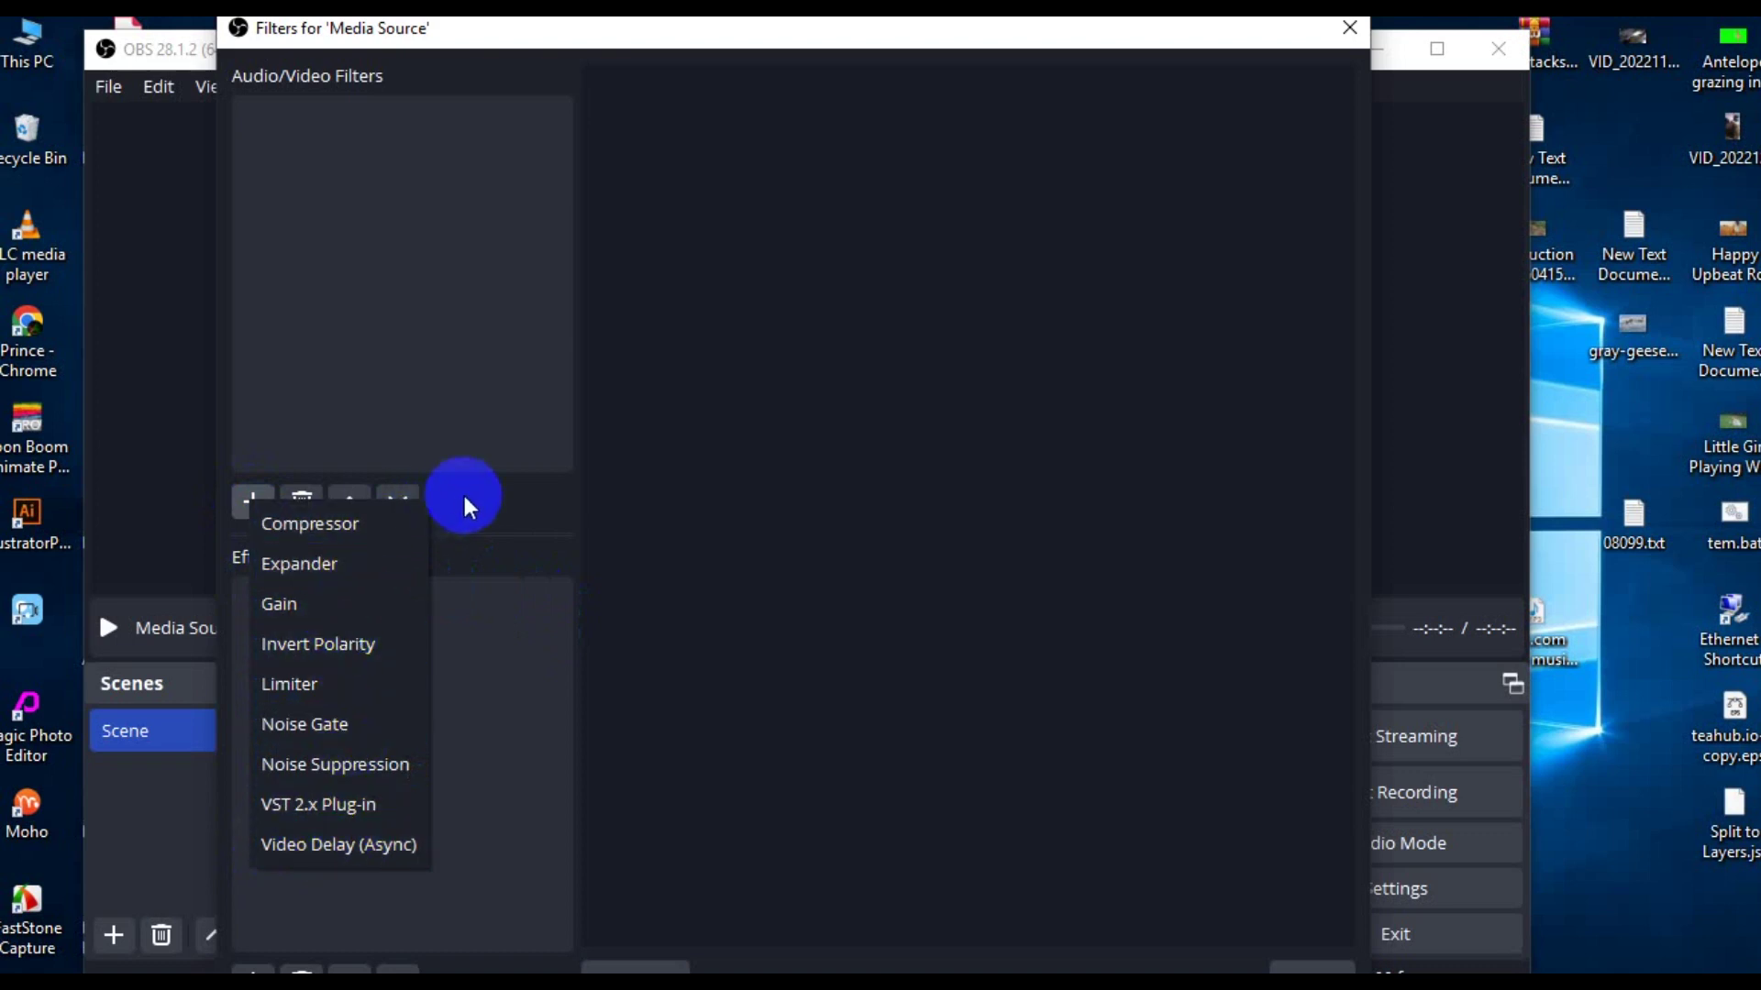
left_click(434, 502)
right_click(278, 636)
mouse_move(313, 660)
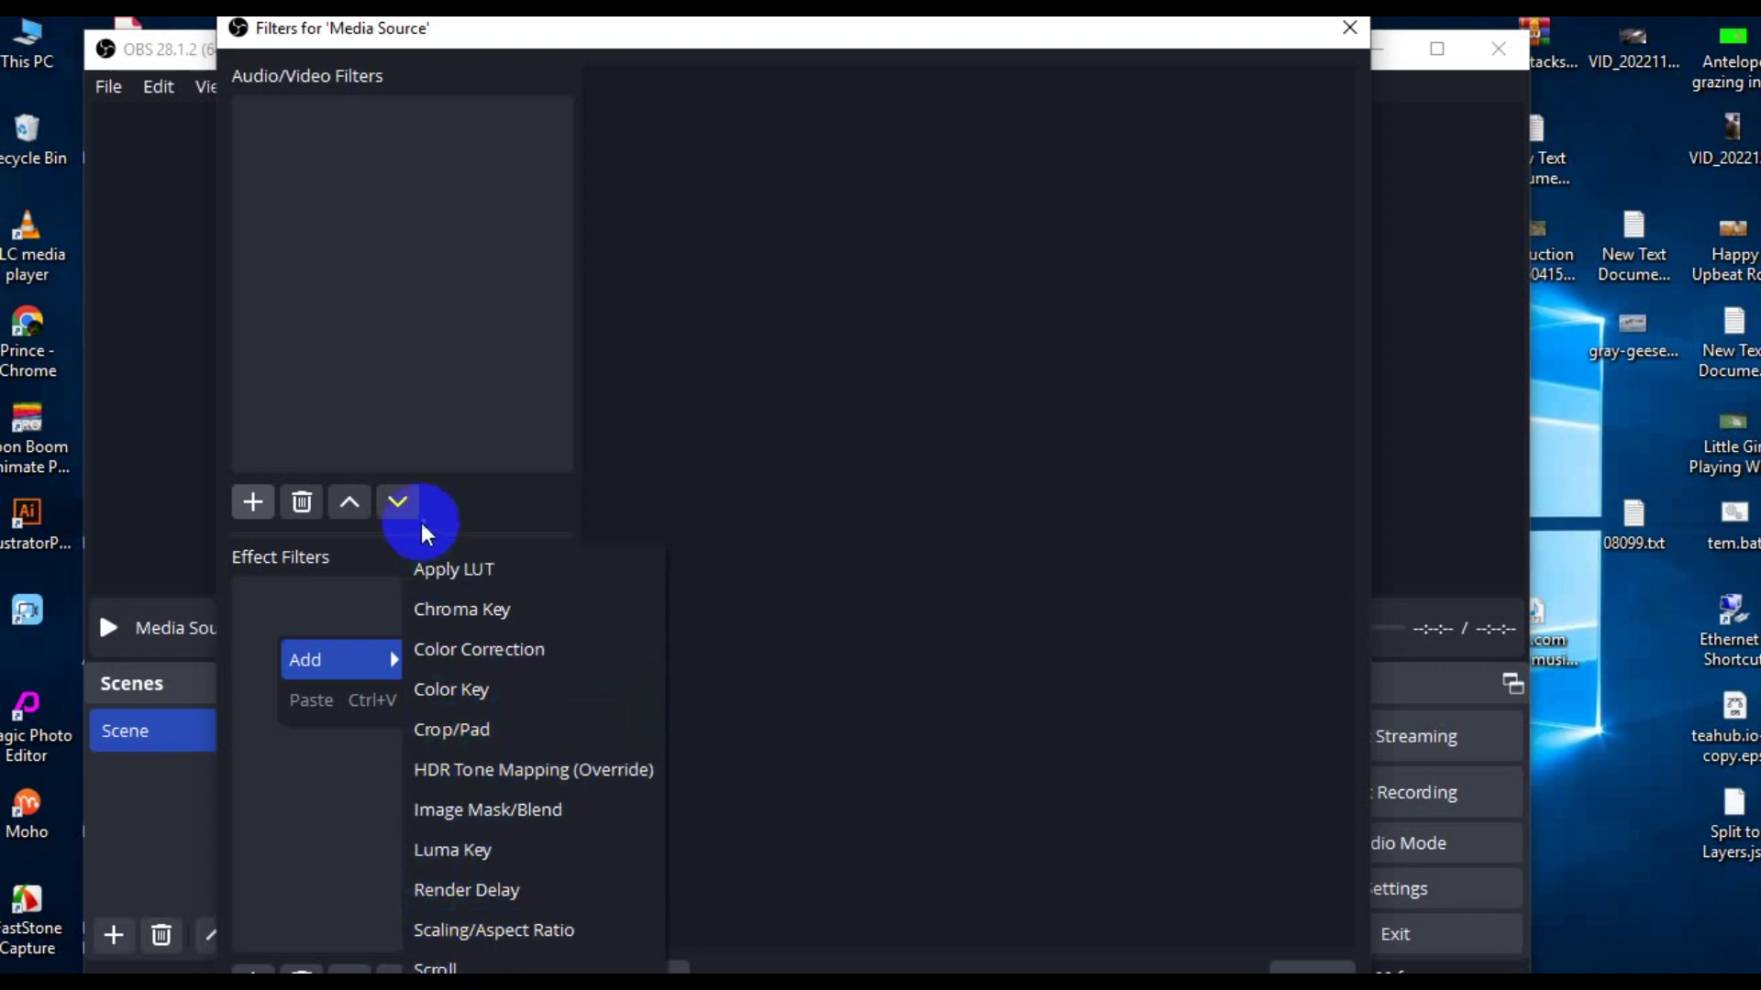
left_click(405, 570)
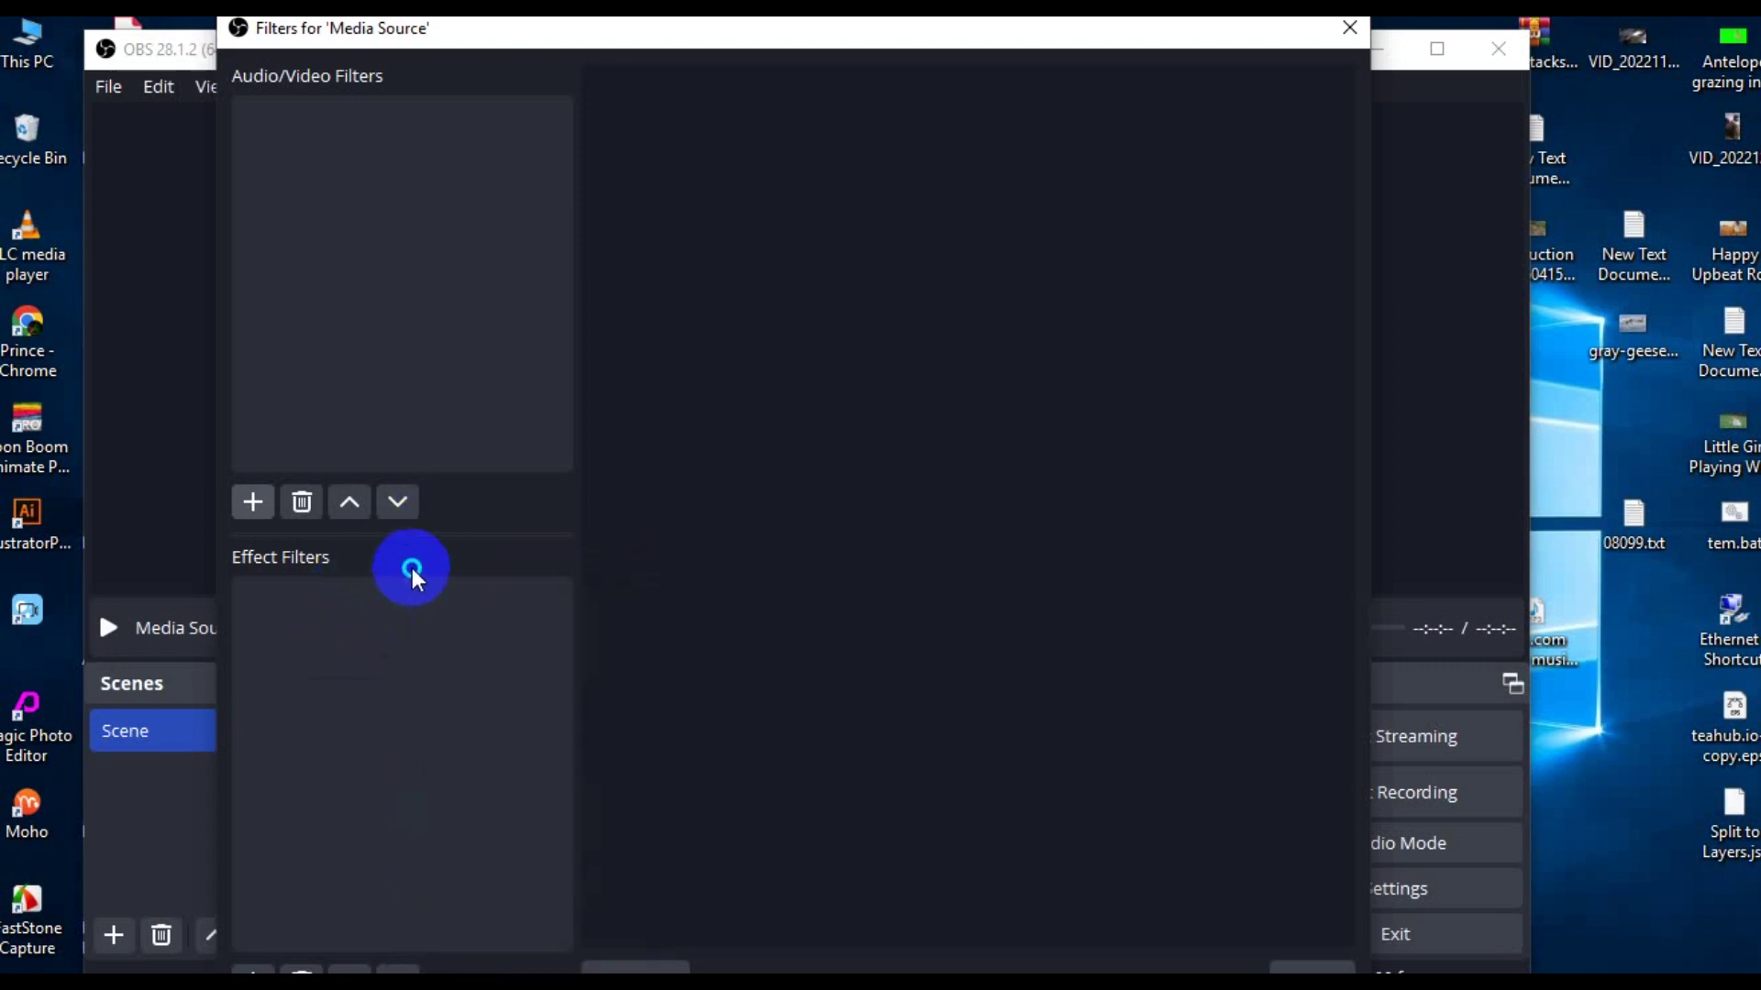
right_click(369, 632)
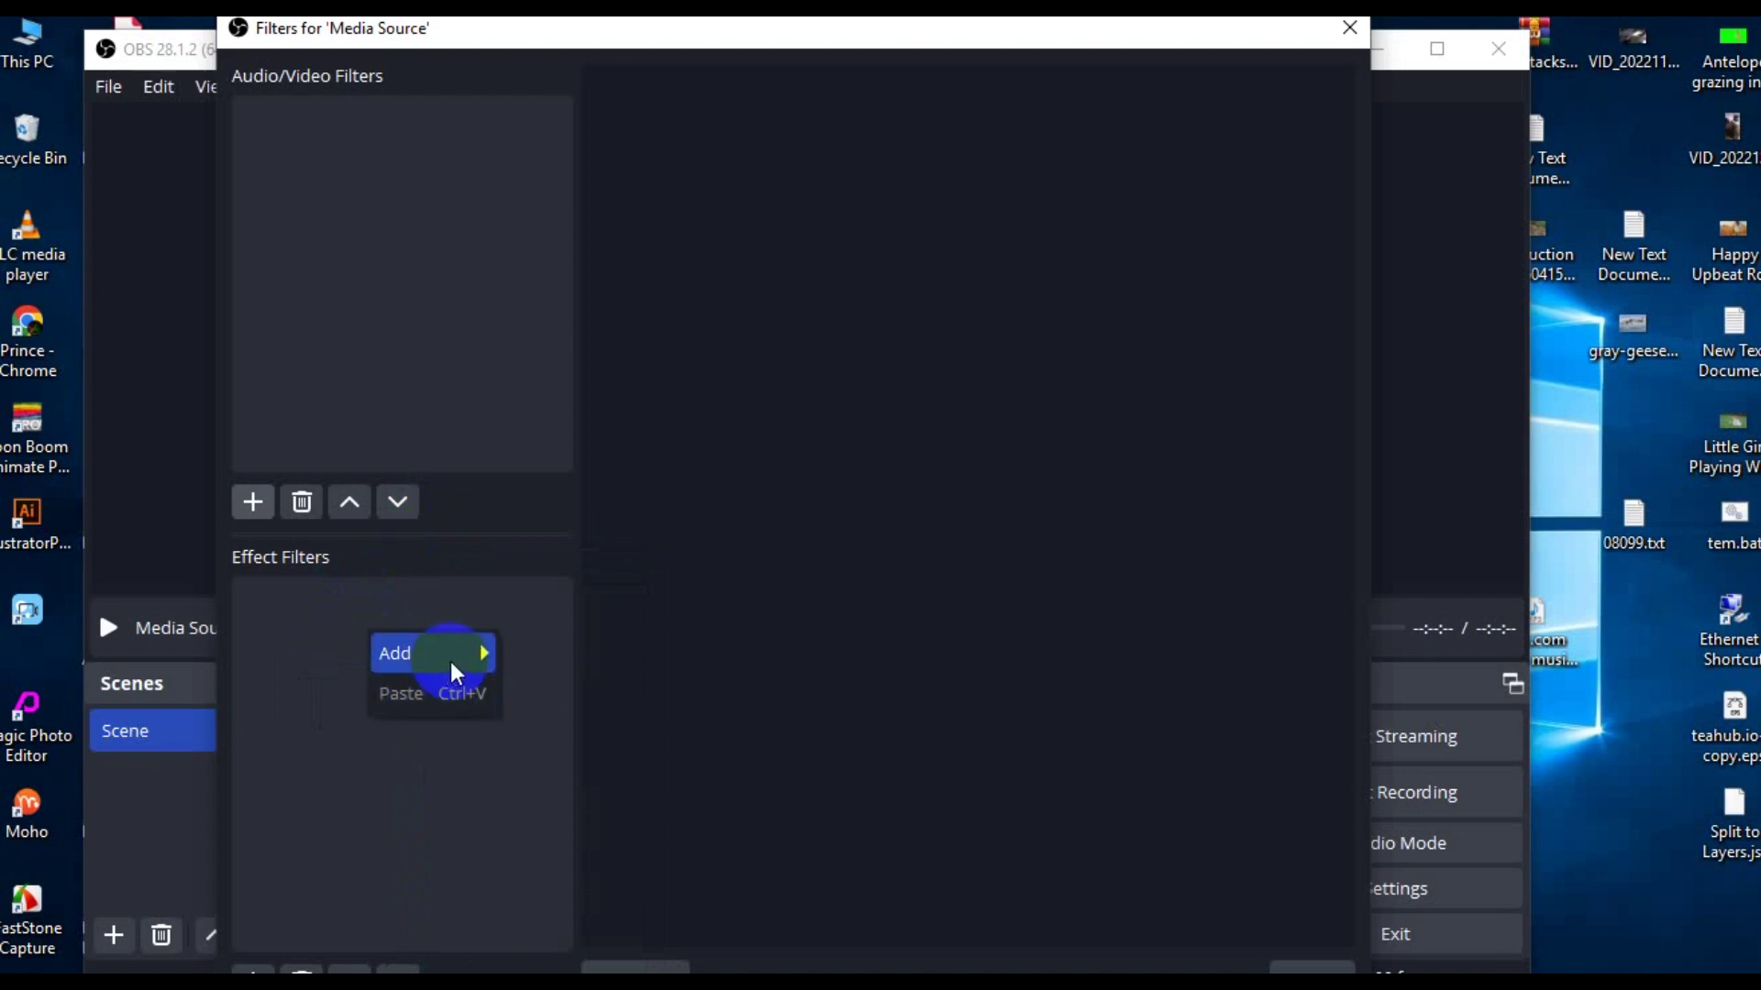
mouse_move(464, 653)
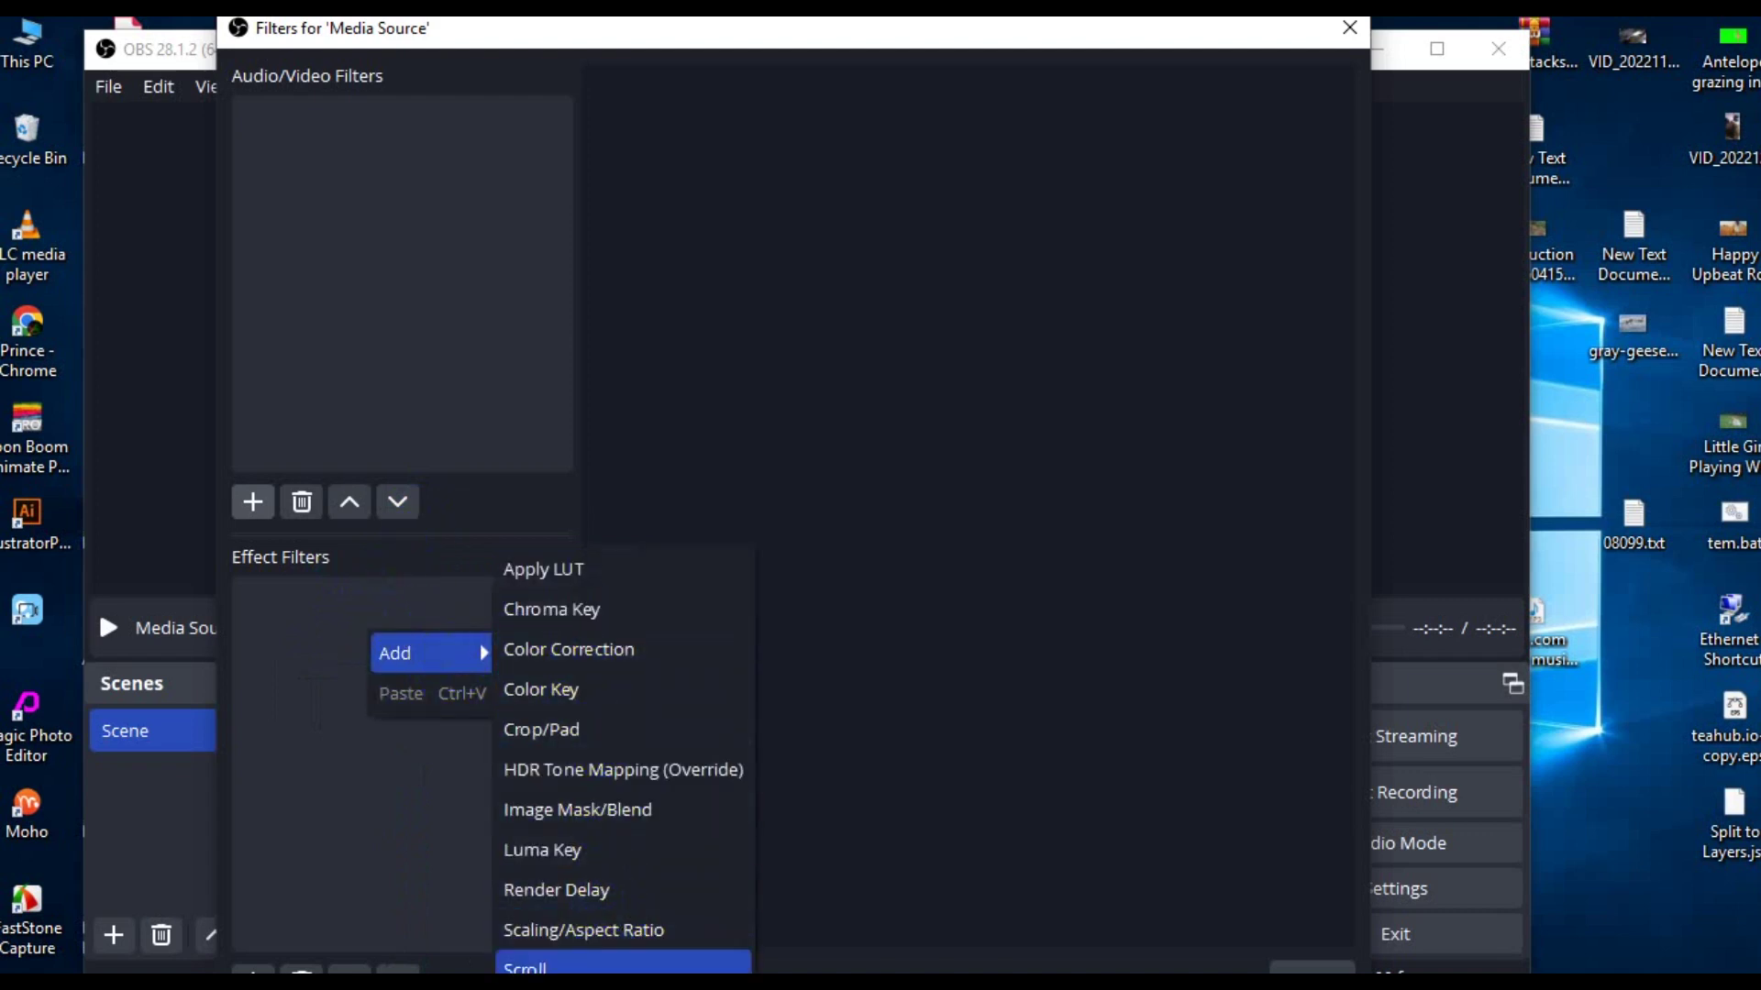
left_click(311, 601)
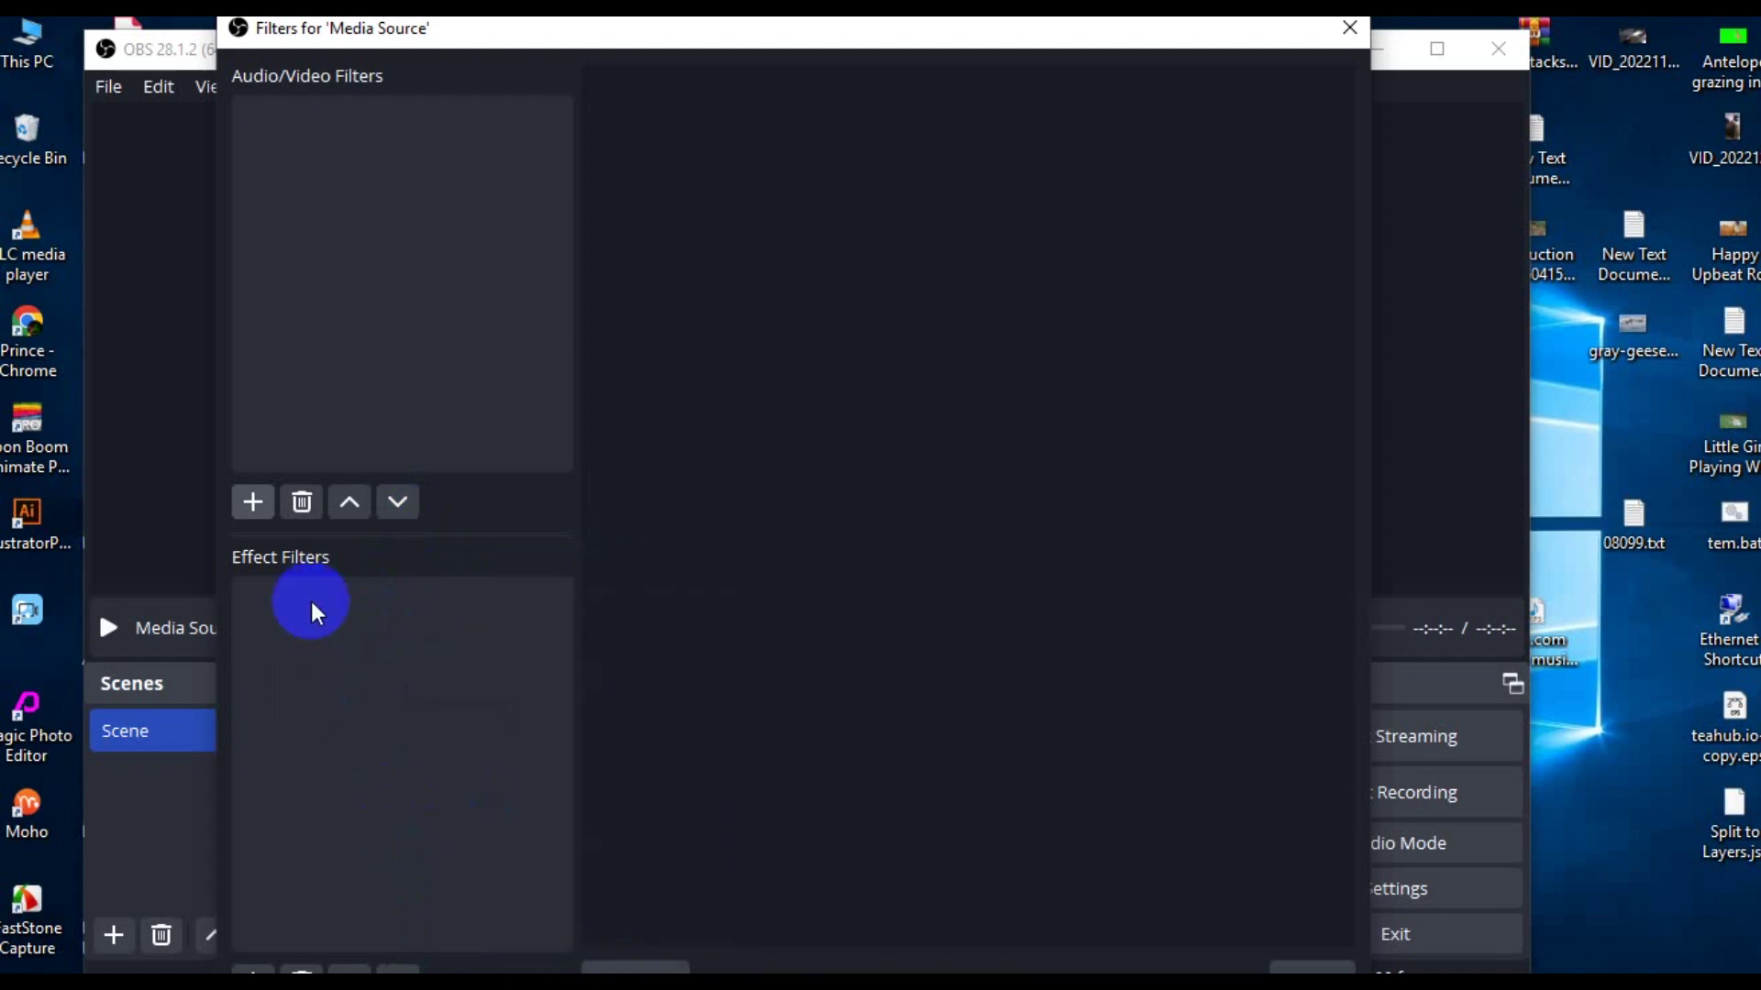
Step: Look again through the audio/video filter types offered for the media source, from Compressor to Video Delay (Async)
left_click(262, 504)
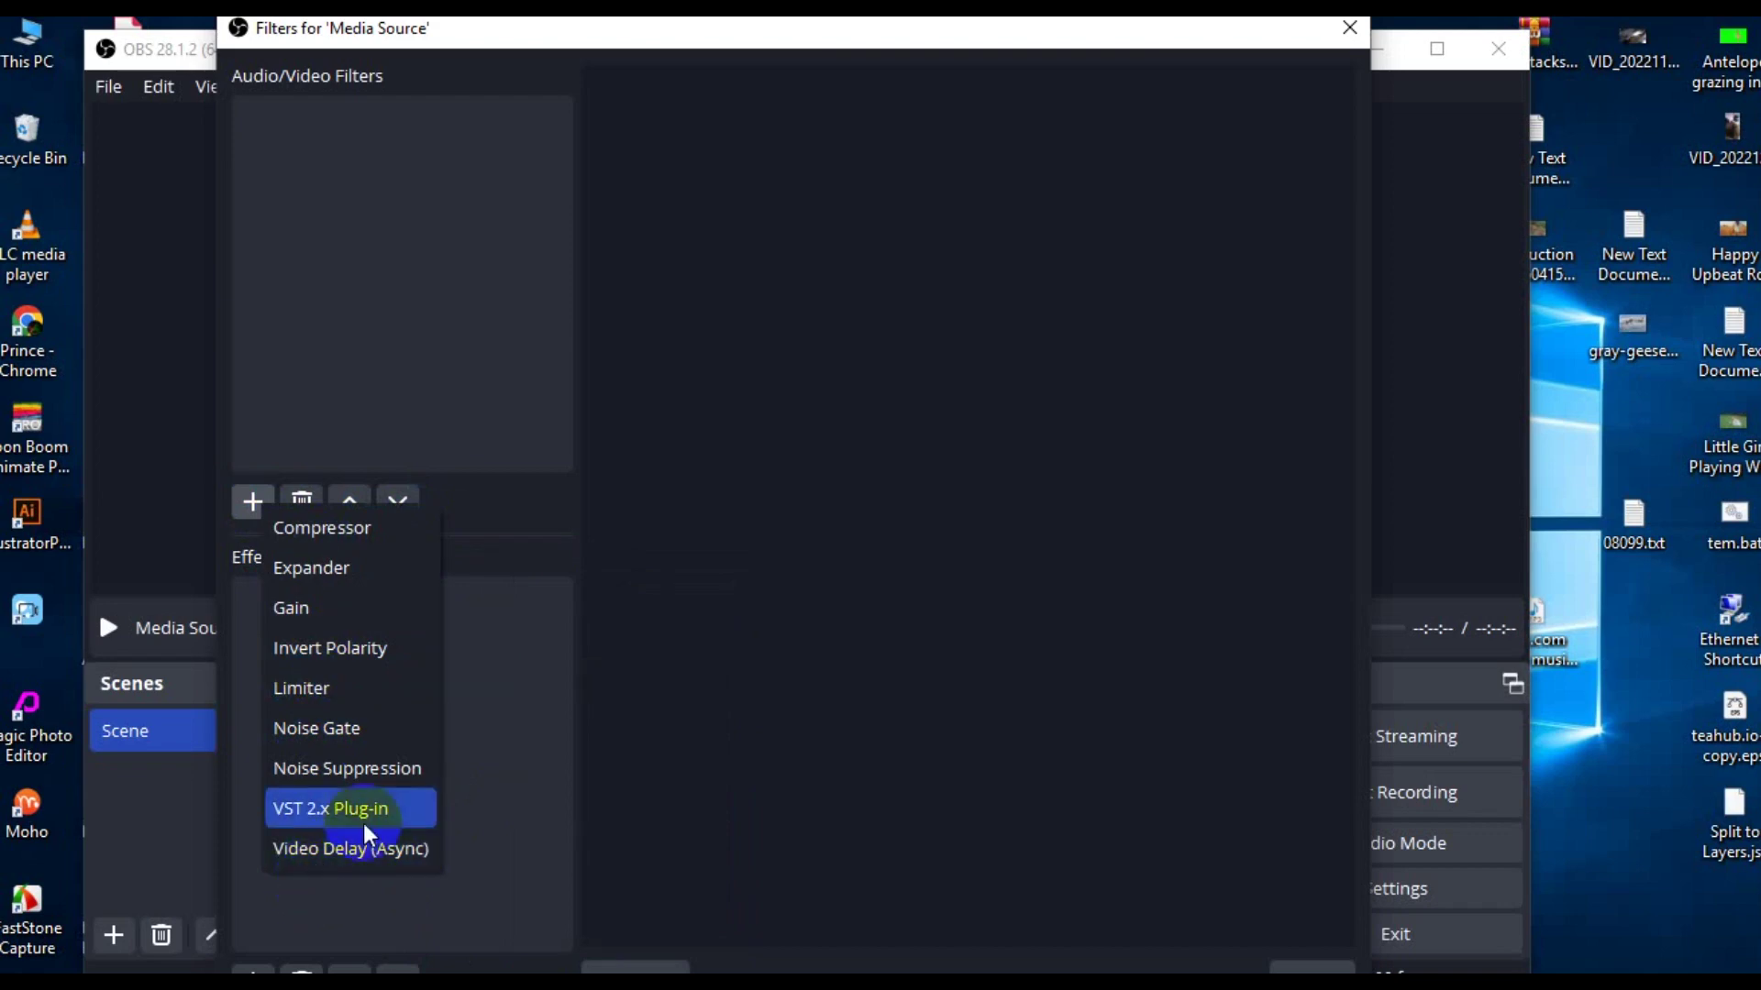
left_click(513, 635)
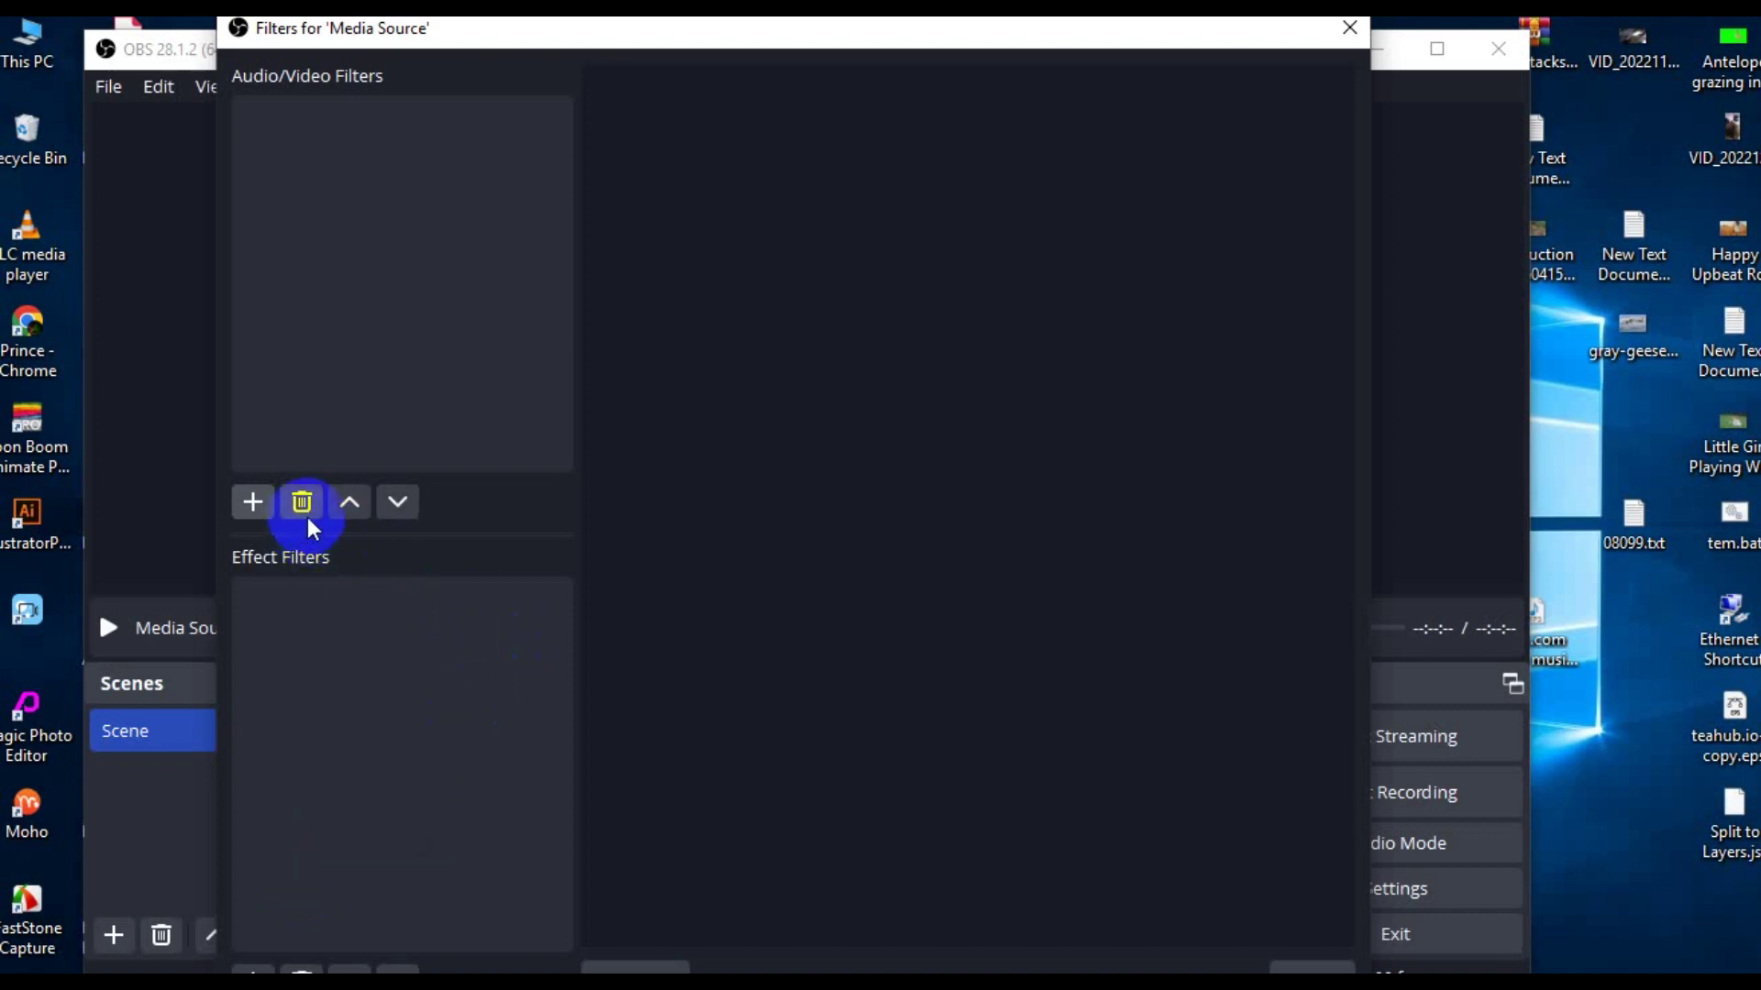
left_click(249, 498)
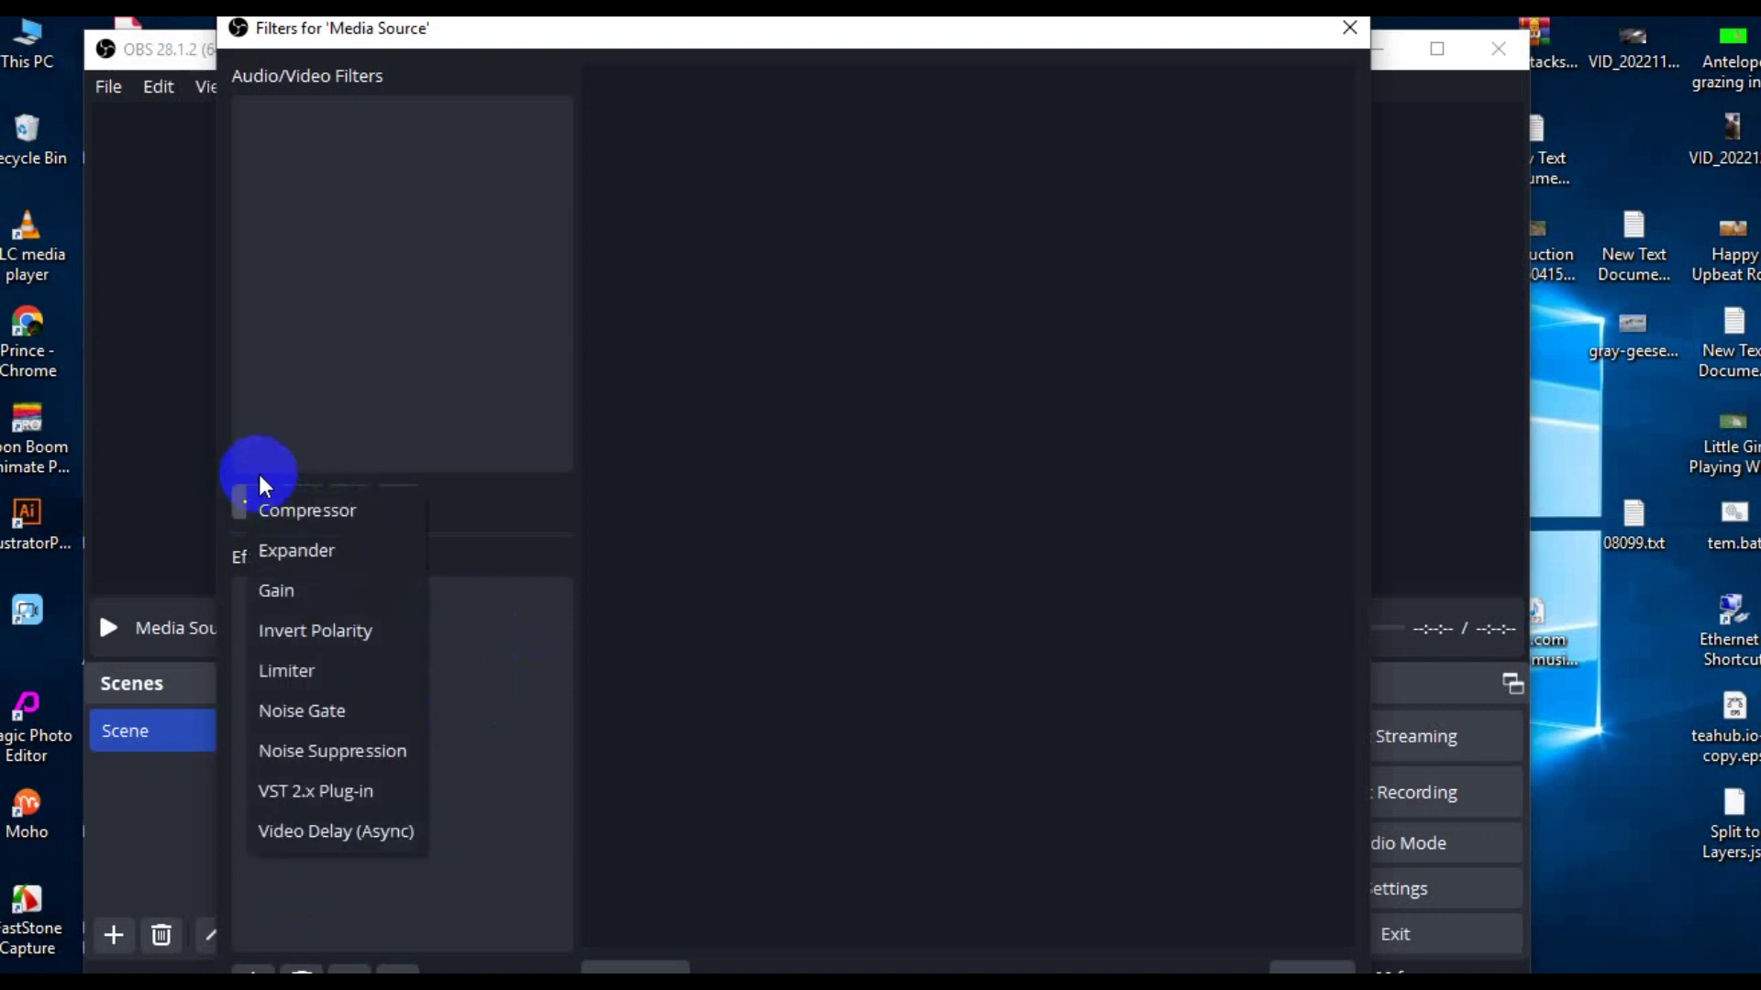
left_click(270, 463)
right_click(321, 404)
mouse_move(396, 418)
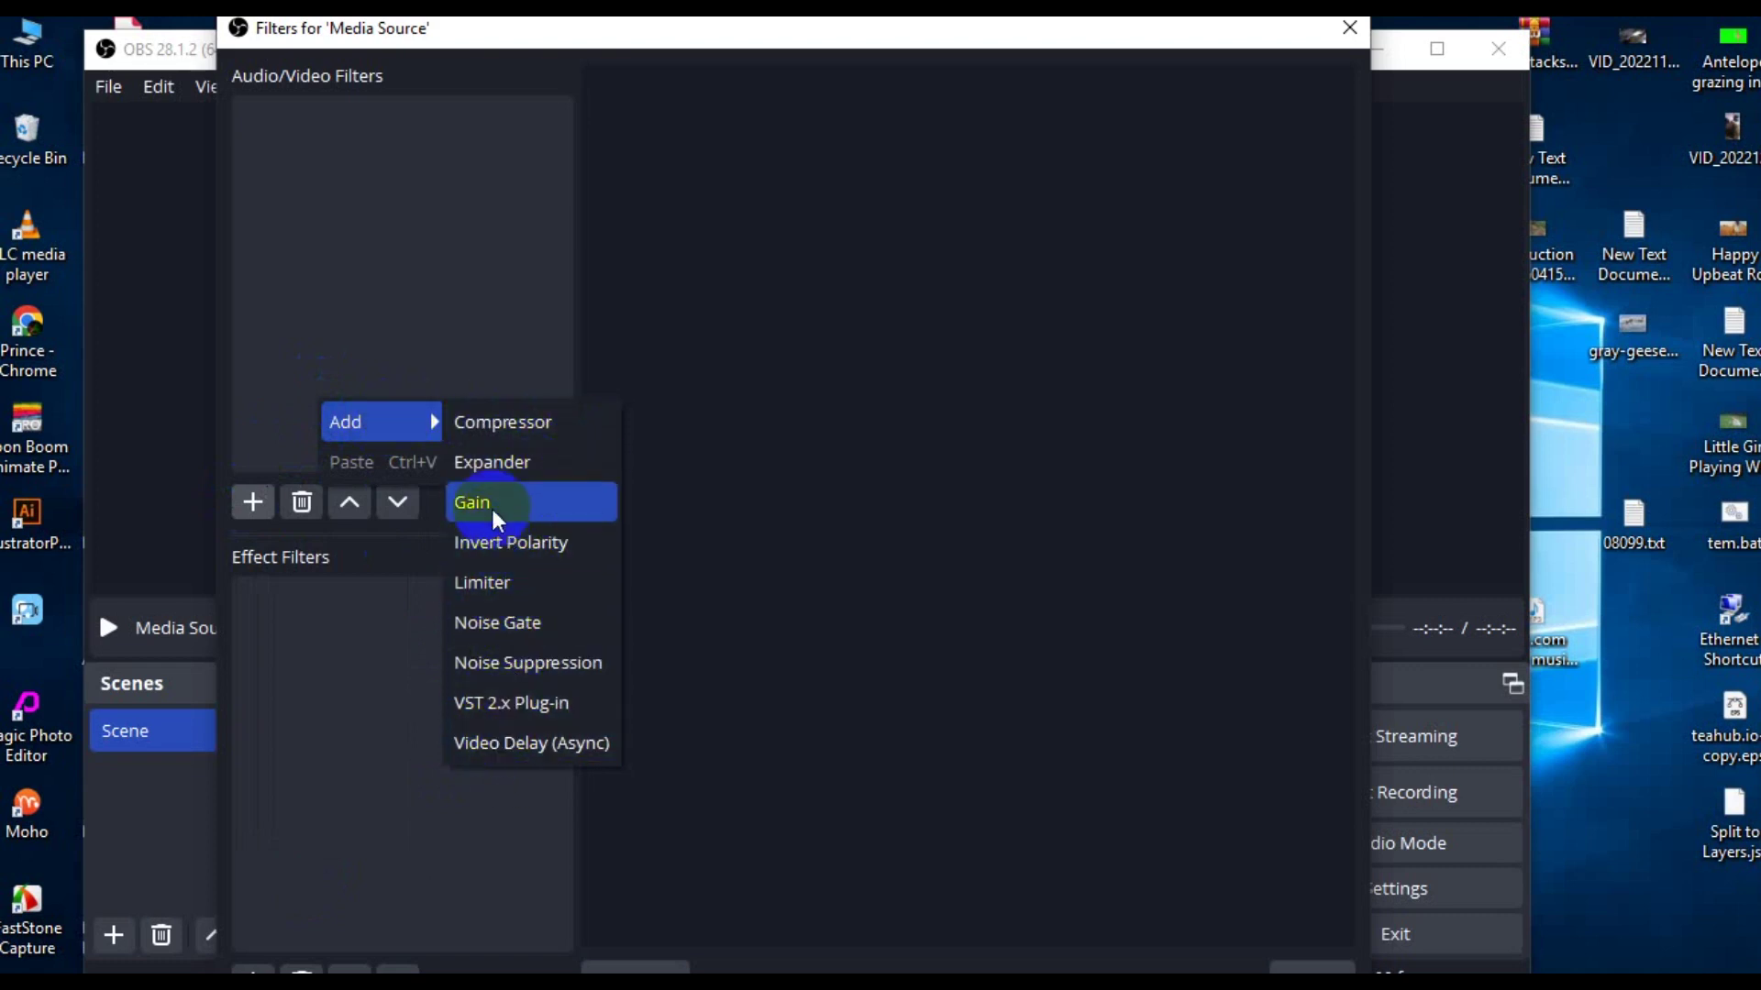
left_click(320, 601)
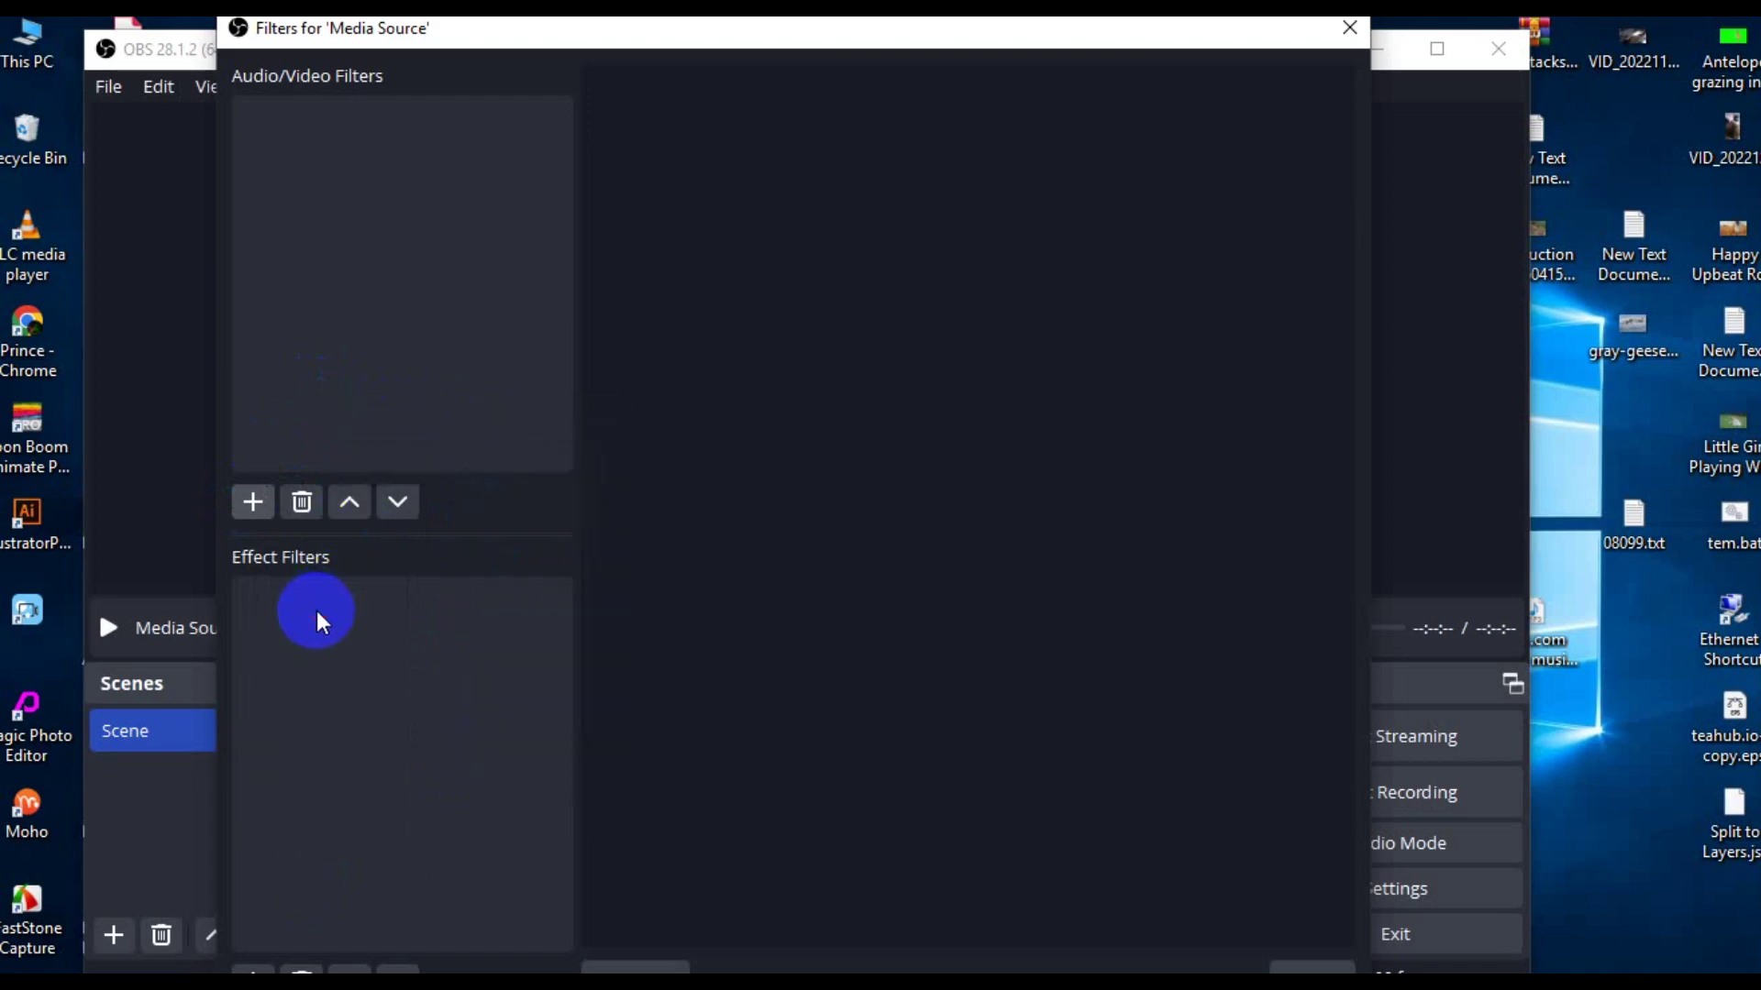
Step: Add a VST 2.x Plug-in audio/video filter to the media source, keeping its default name
left_click(254, 502)
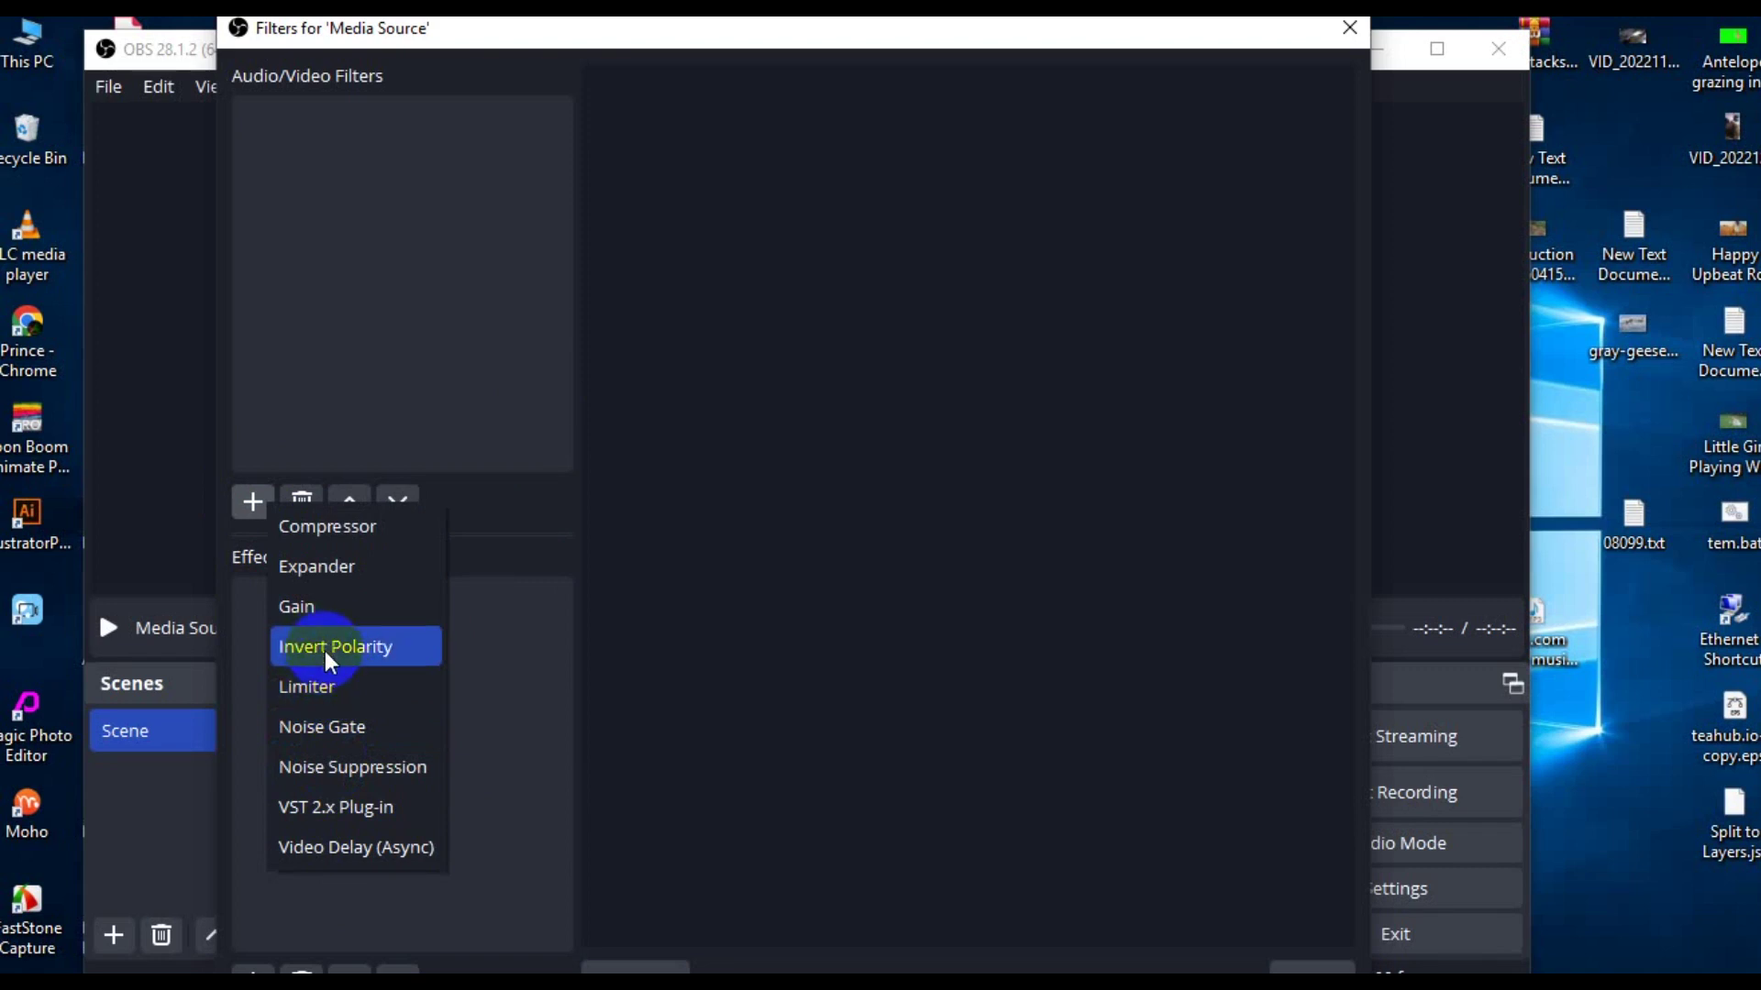
left_click(516, 701)
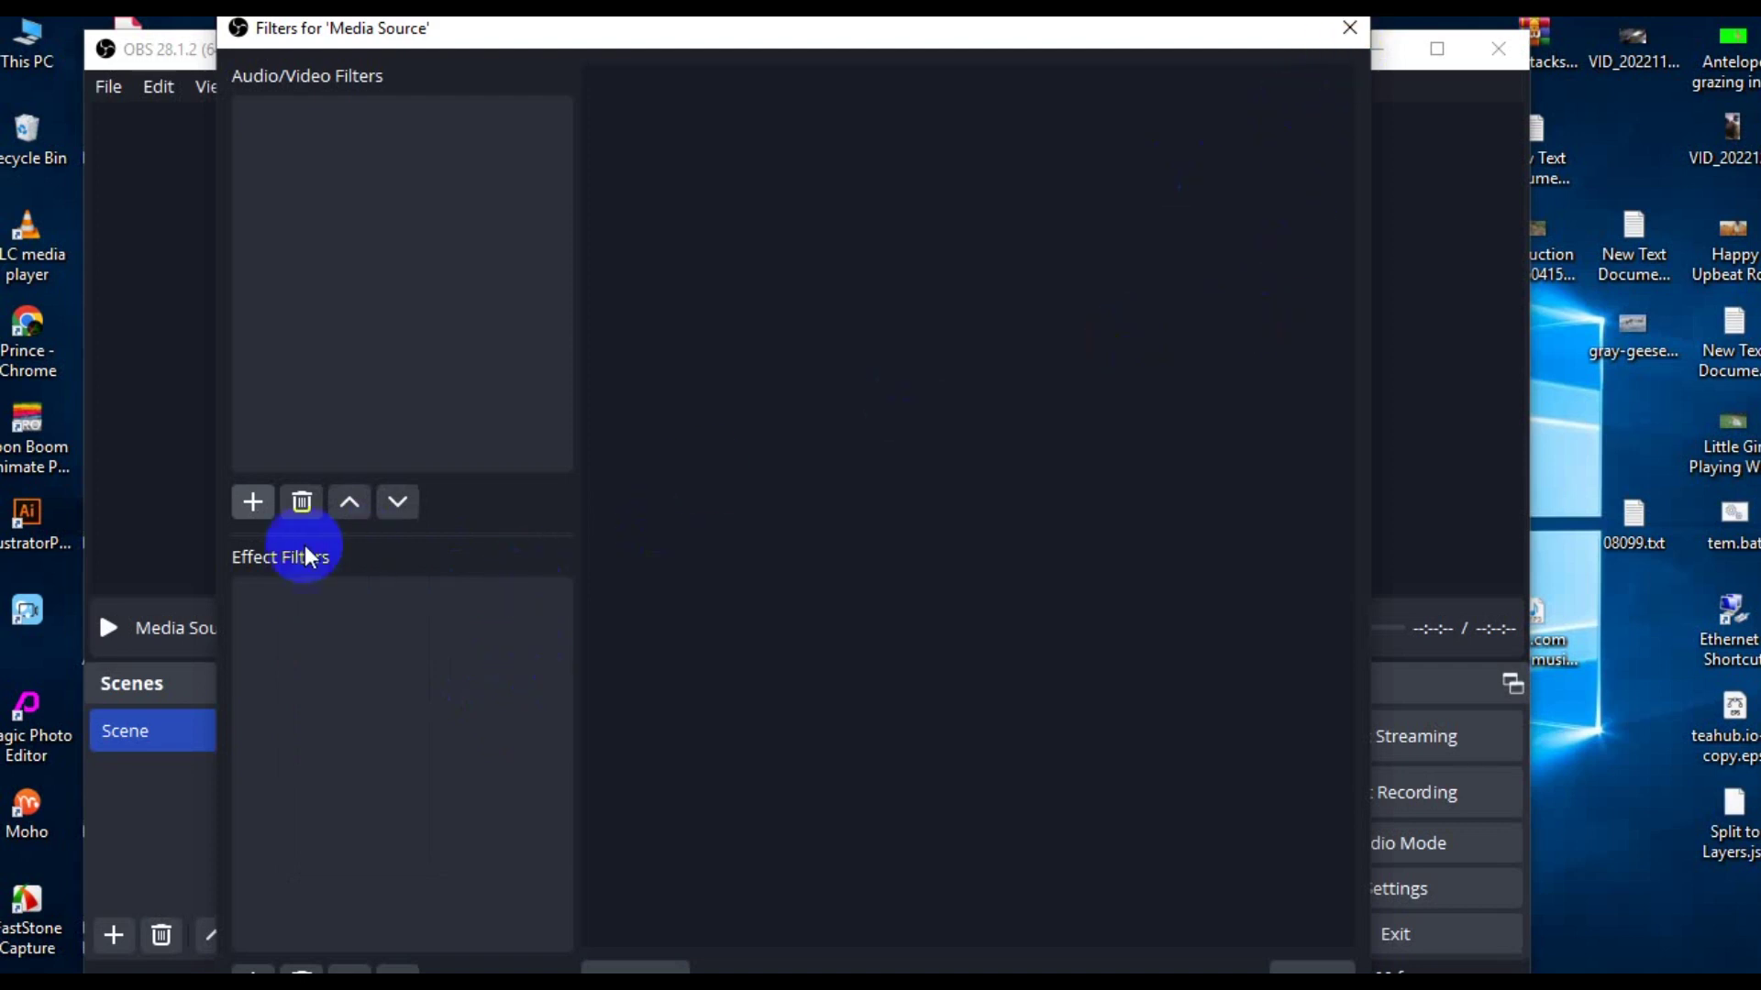
left_click(253, 503)
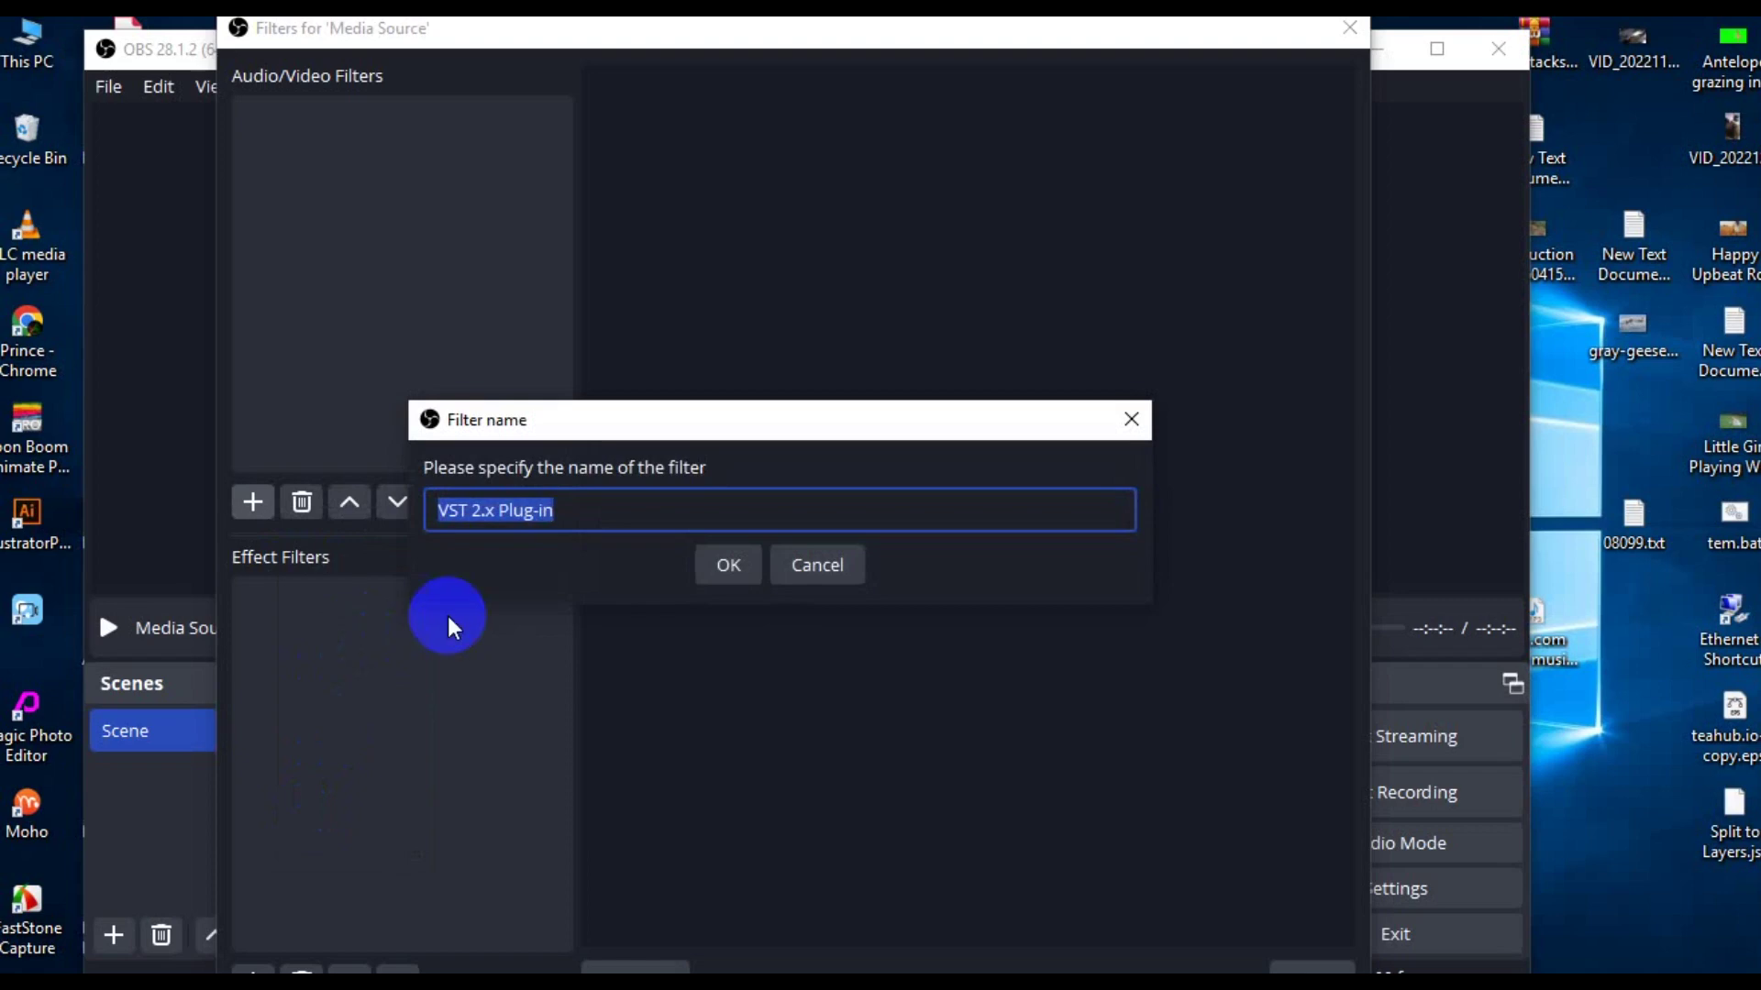
left_click(724, 563)
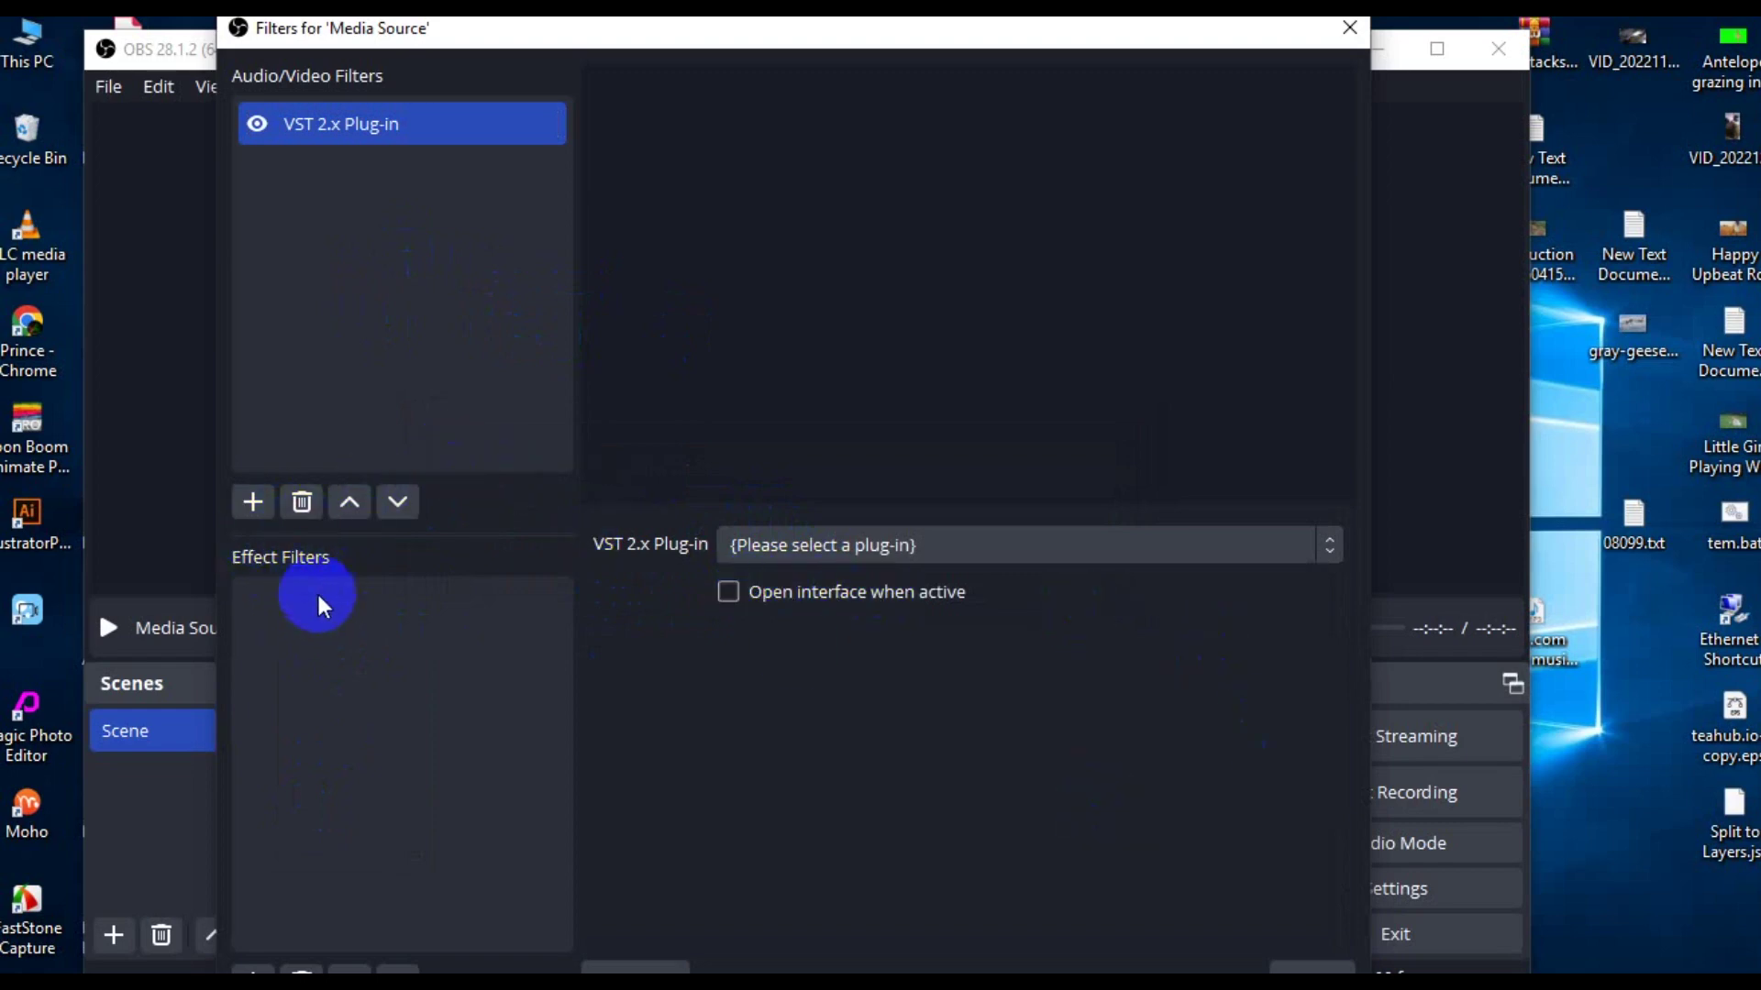
Step: Add a Chroma Key effect filter with the default name, set its similarity to 393, and close the filters window
right_click(338, 627)
mouse_move(415, 659)
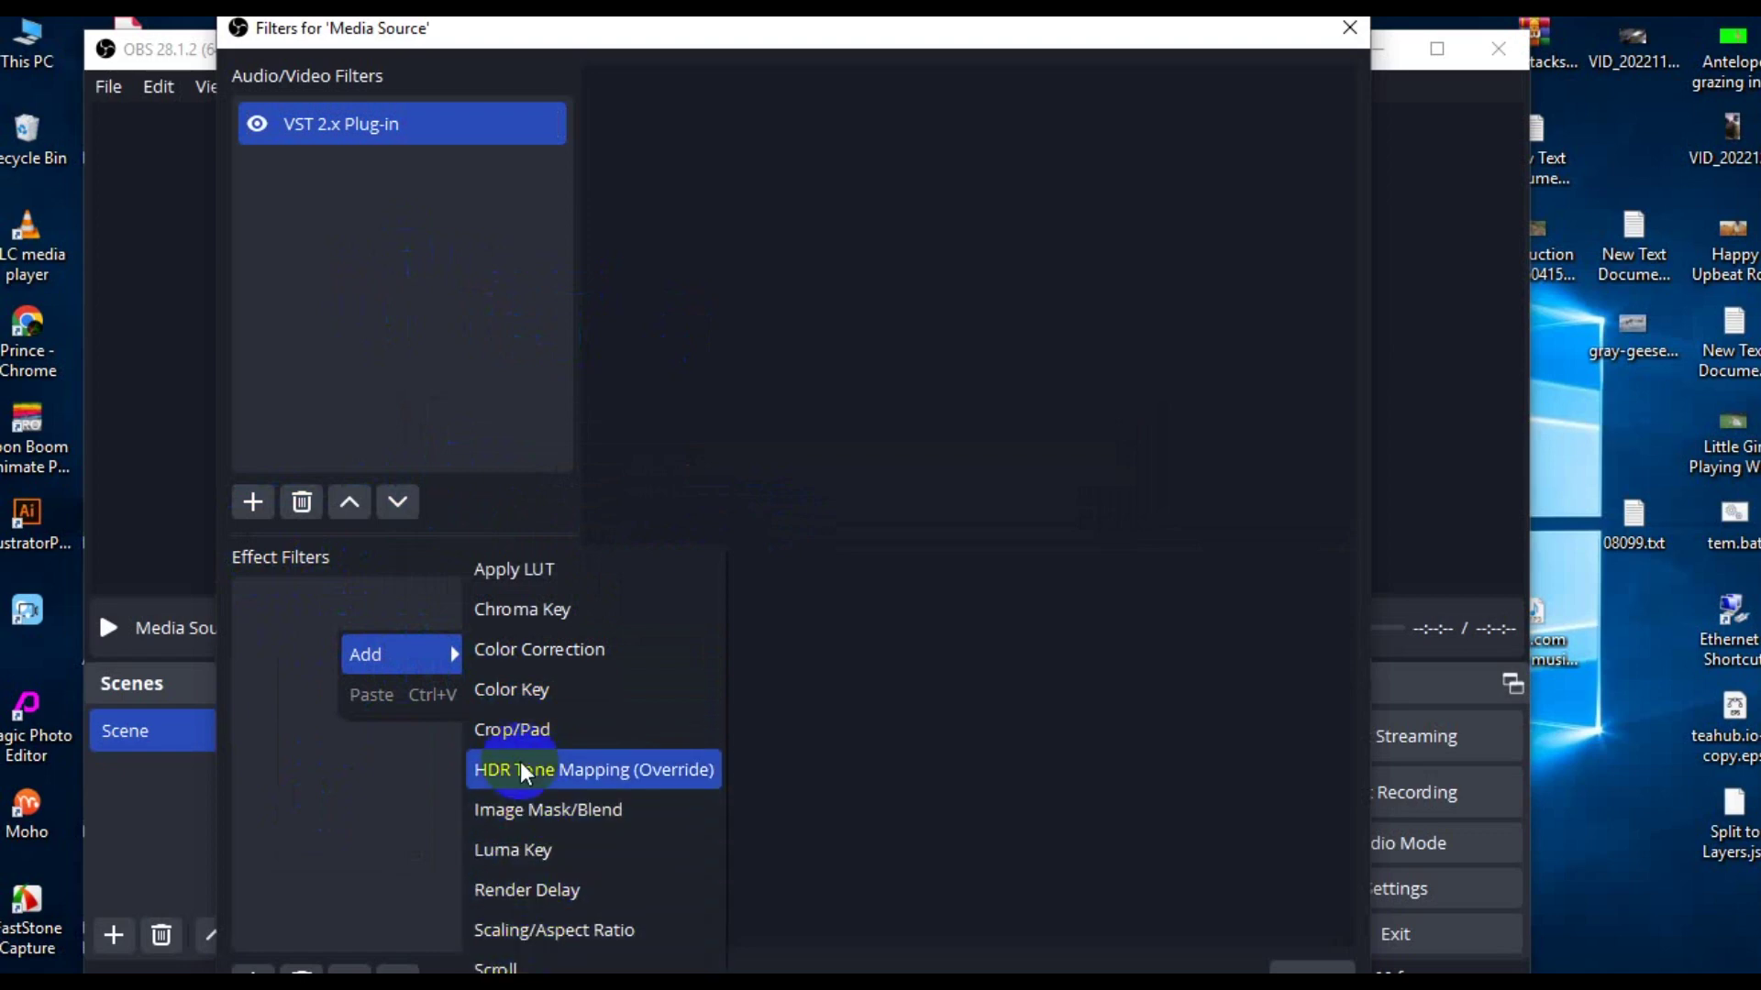
left_click(531, 618)
left_click(725, 566)
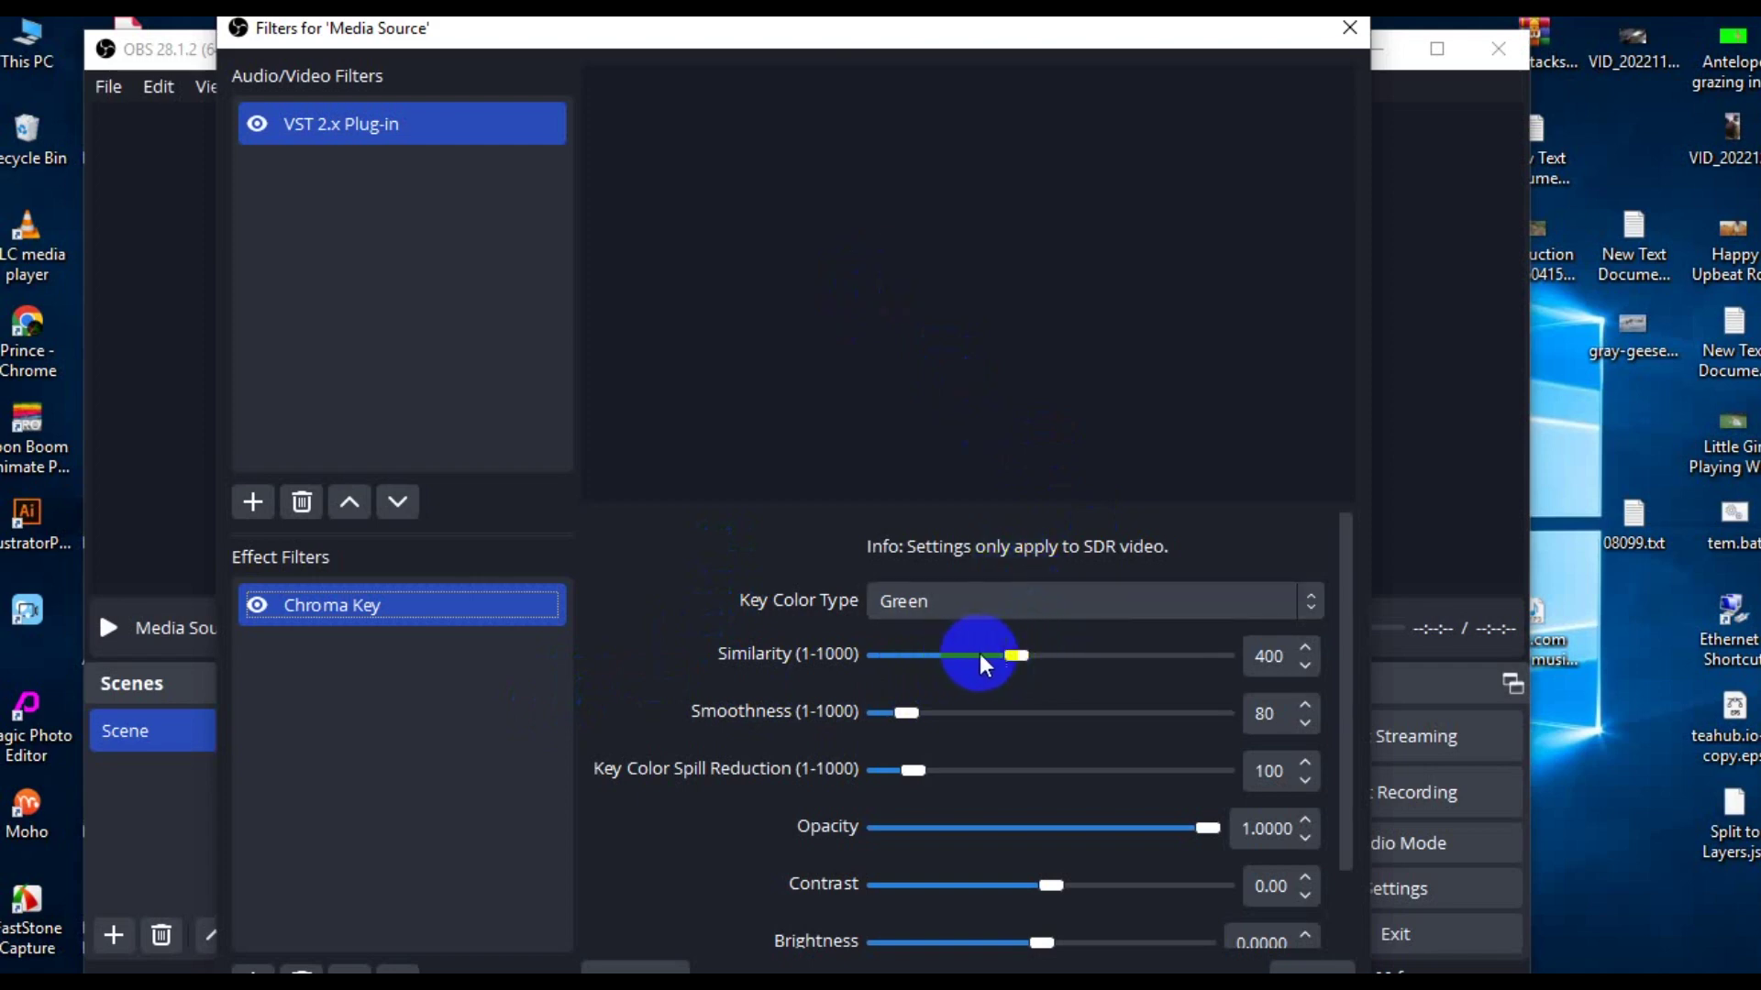
mouse_move(1016, 657)
left_mouse_down()
mouse_move(980, 655)
mouse_move(1015, 649)
left_mouse_up()
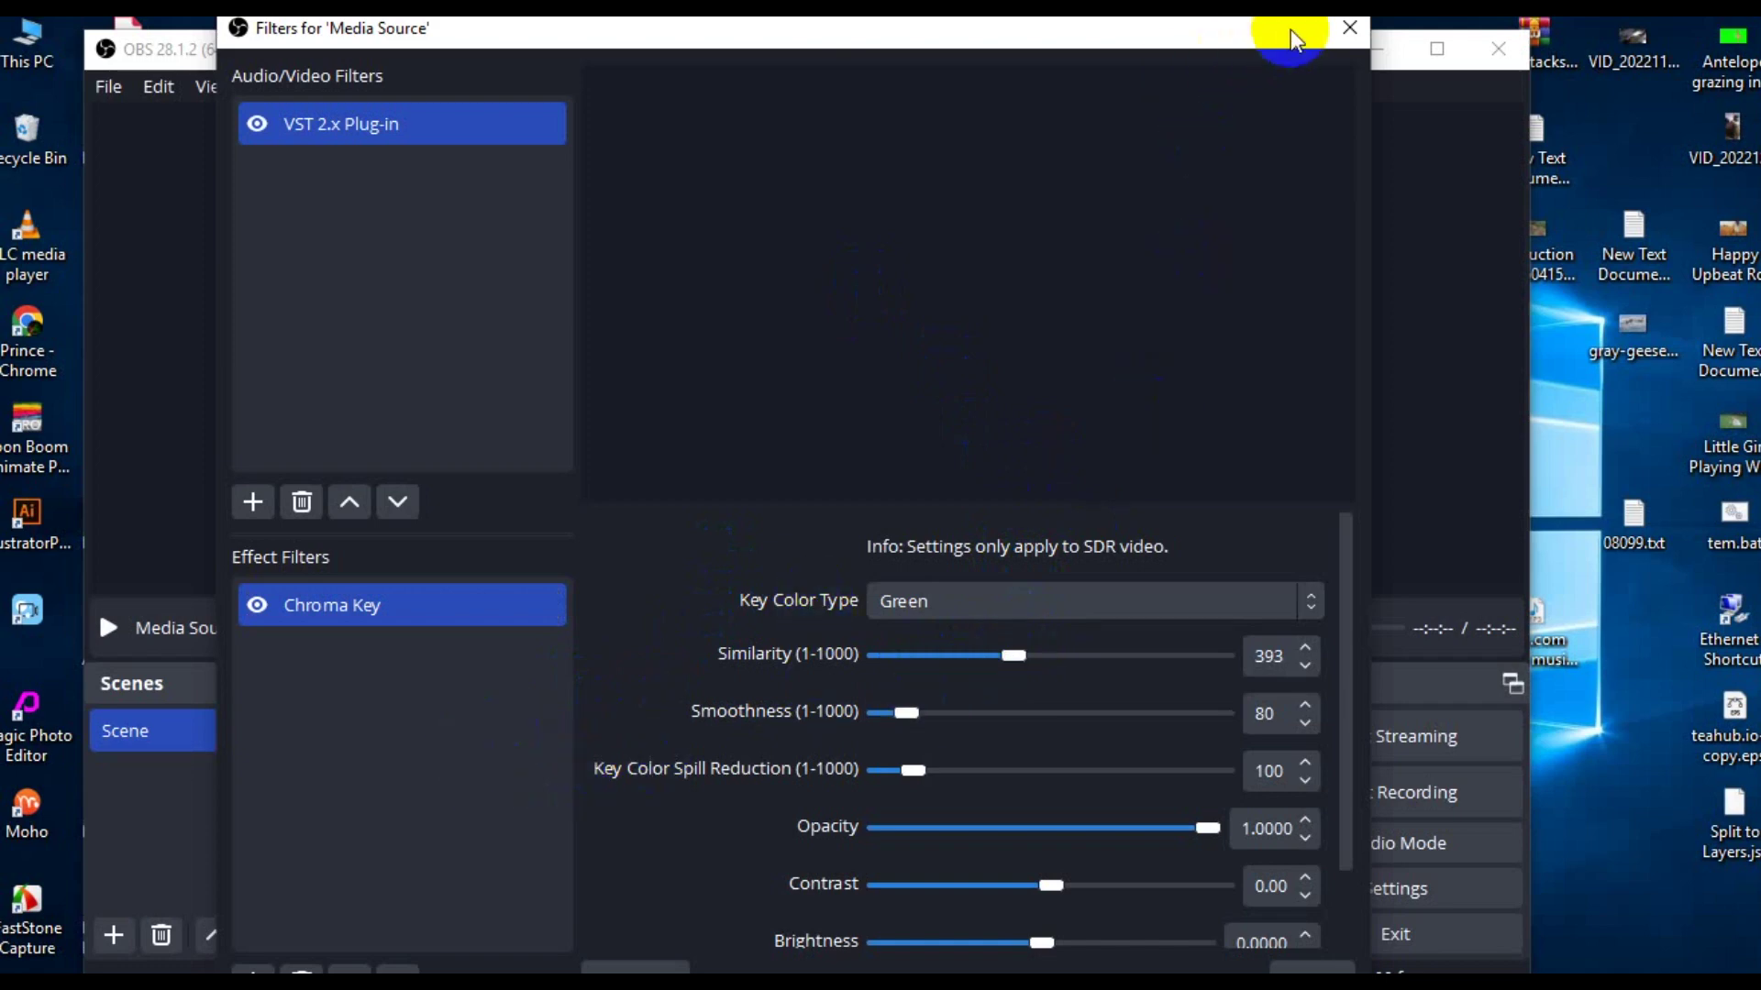
left_click(1346, 28)
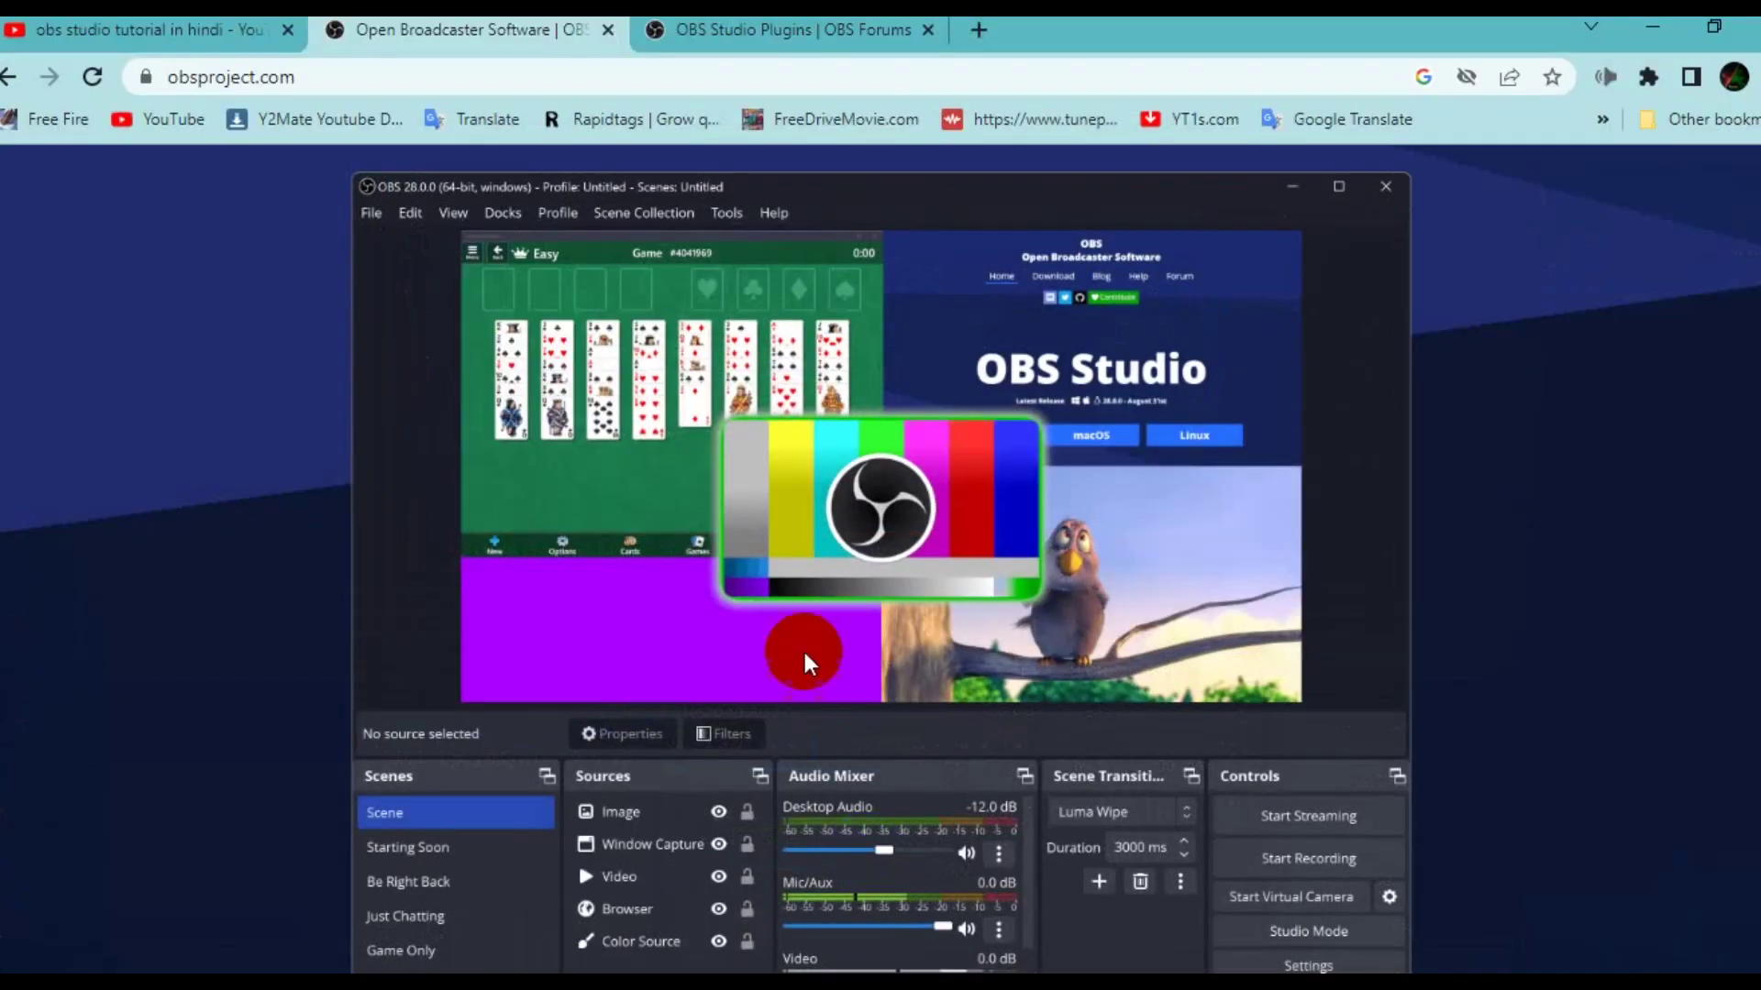
Step: Go to the OBS Studio Plugins page of the OBS forum and examine the plugins on the first results page
left_click(750, 28)
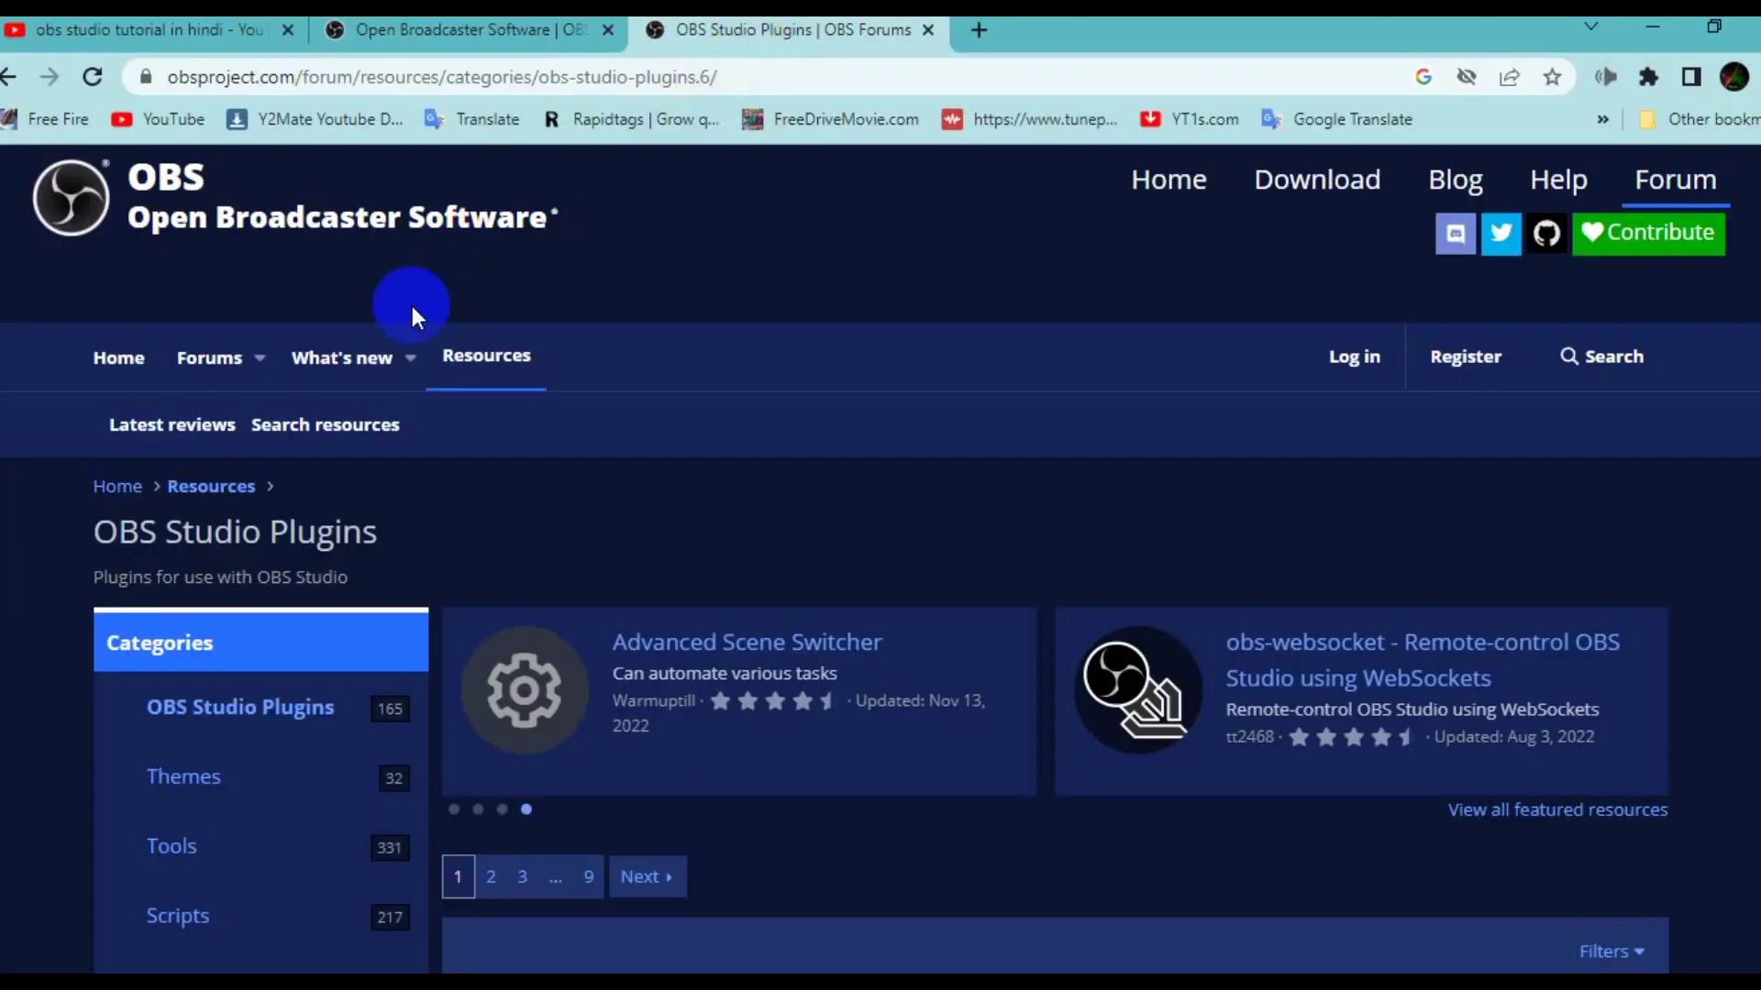
scroll(444, 405, "down", 5)
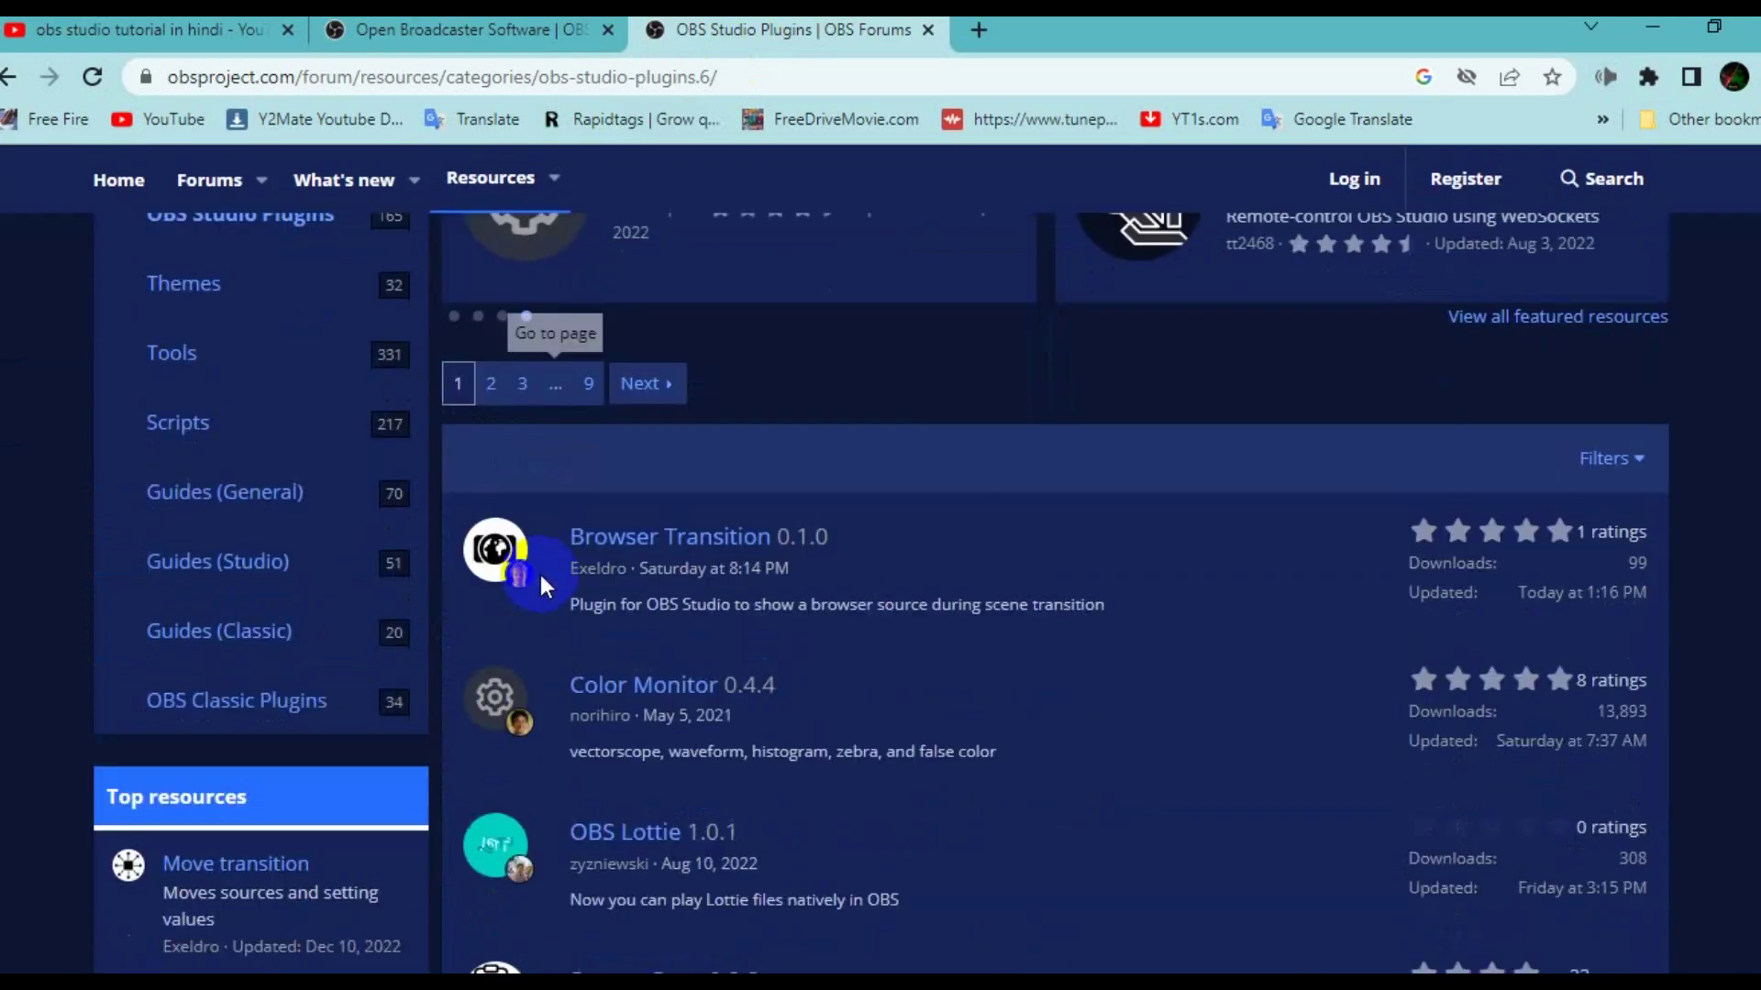
scroll(541, 580, "down", 10)
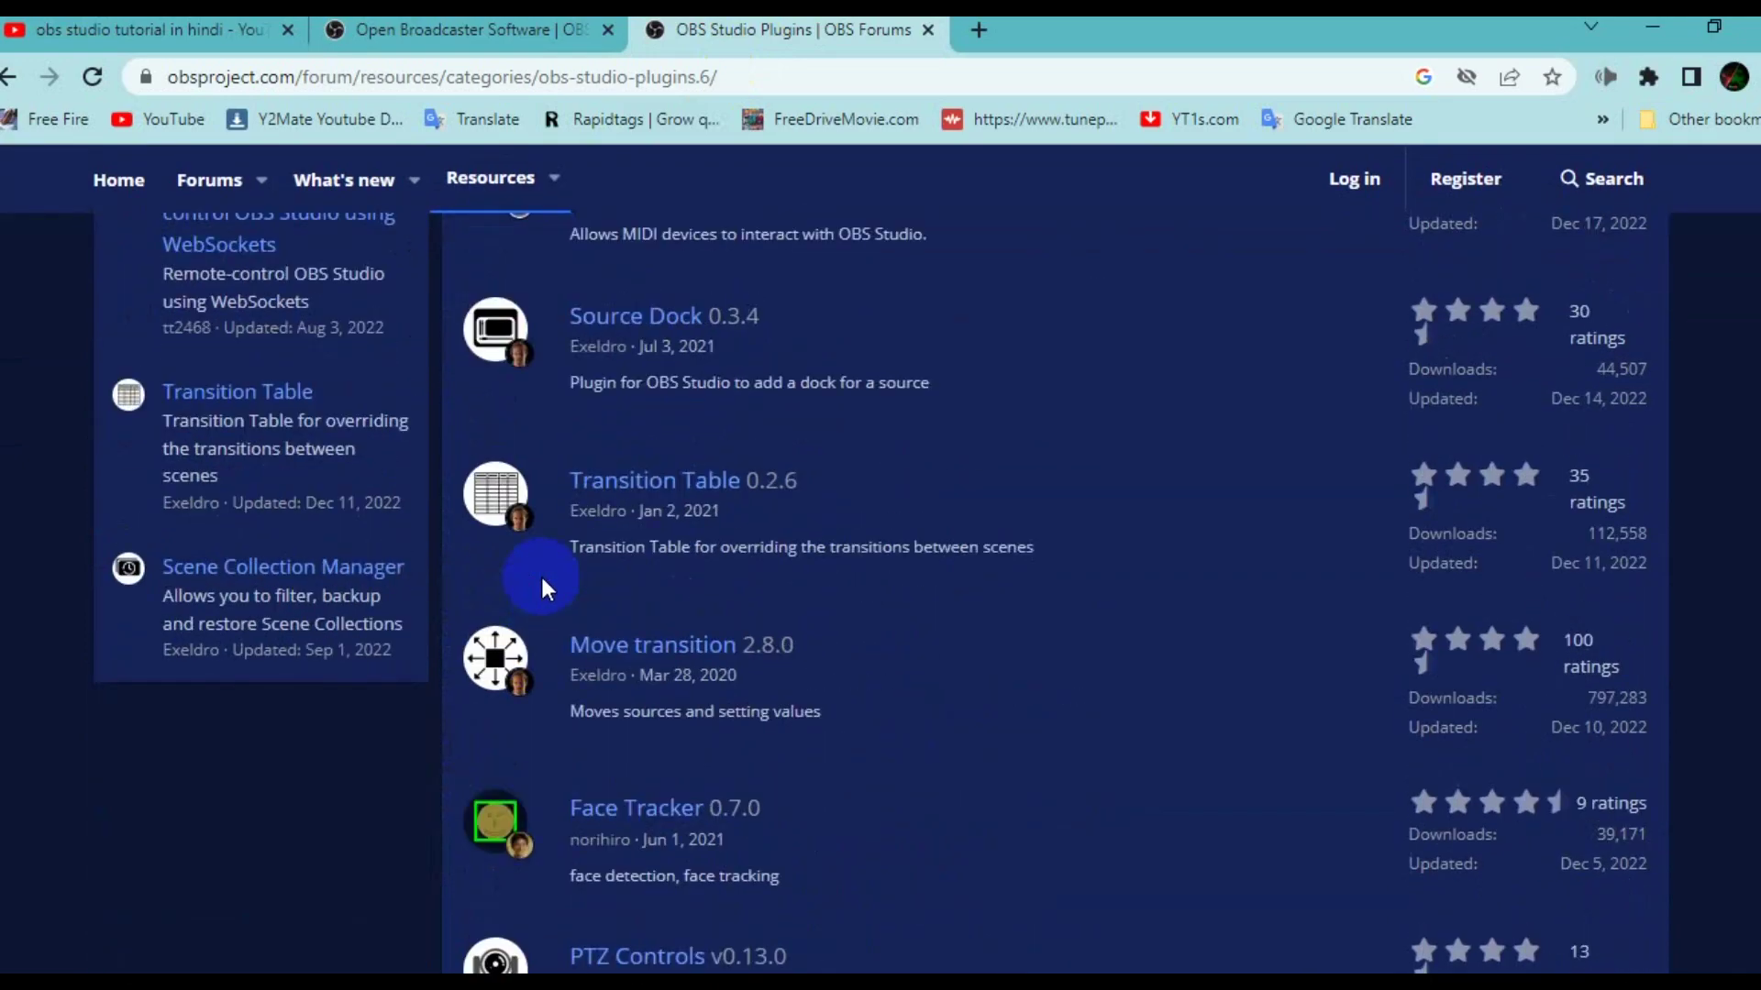
scroll(542, 579, "down", 4)
scroll(543, 586, "up", 1)
scroll(546, 569, "down", 3)
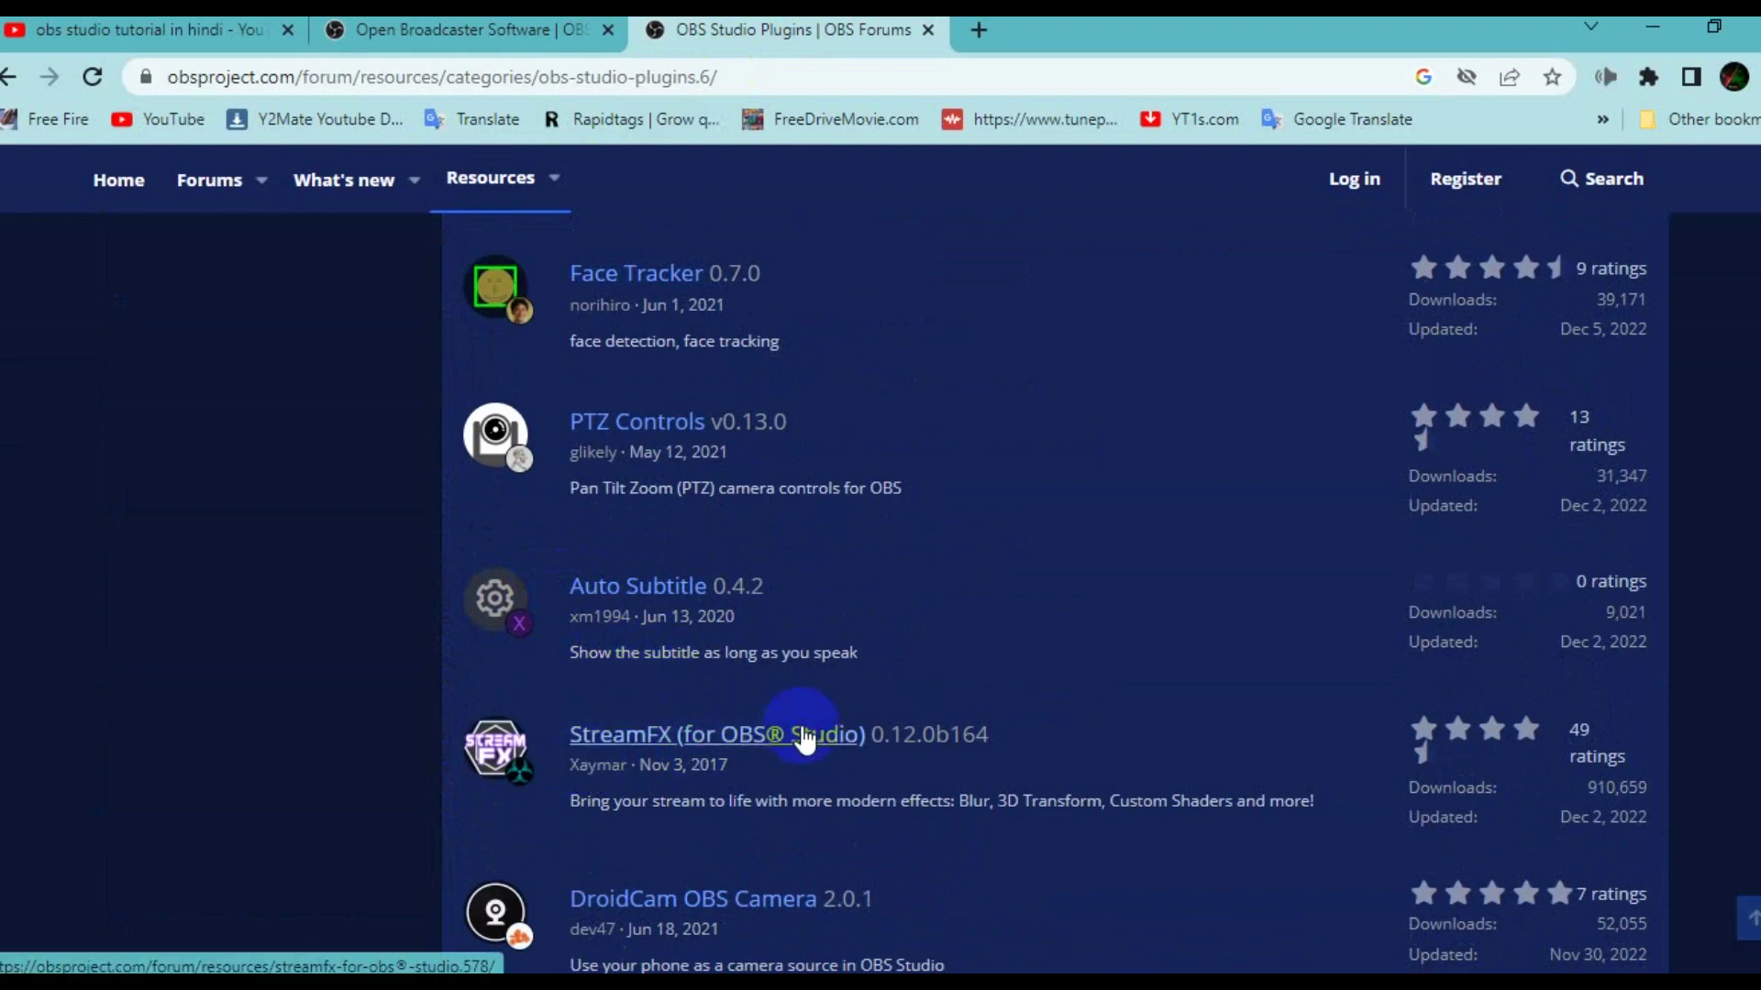
scroll(802, 738, "down", 3)
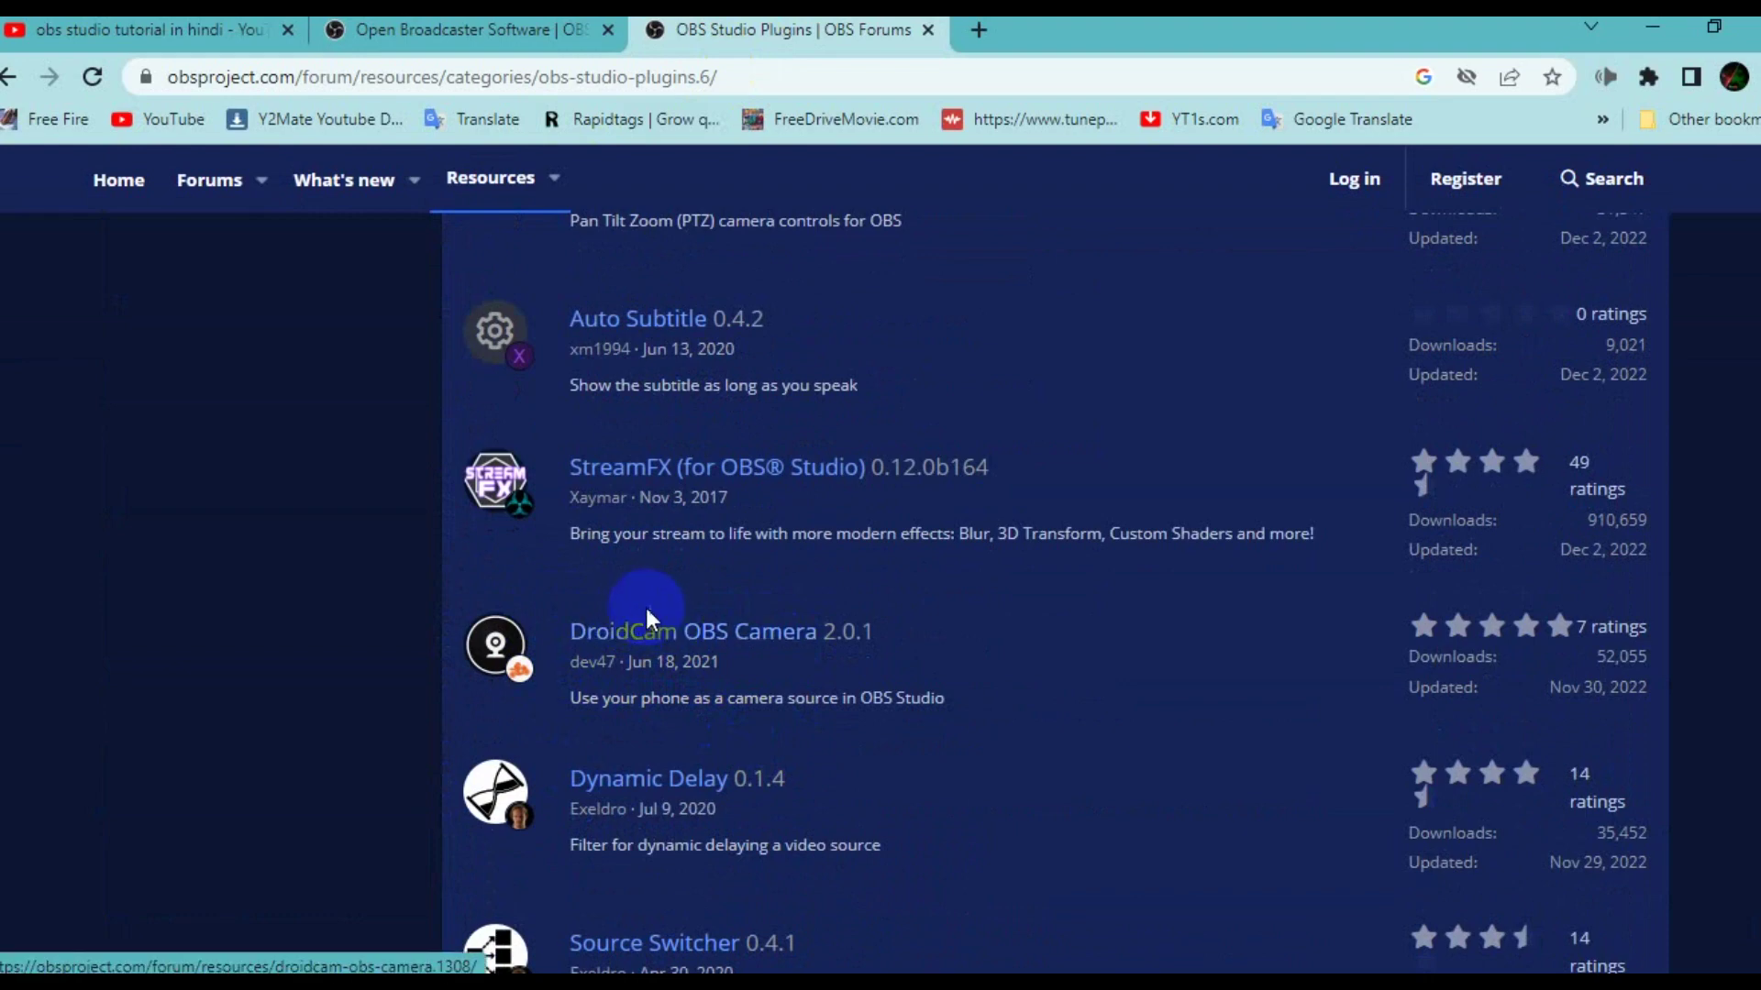
scroll(583, 729, "down", 4)
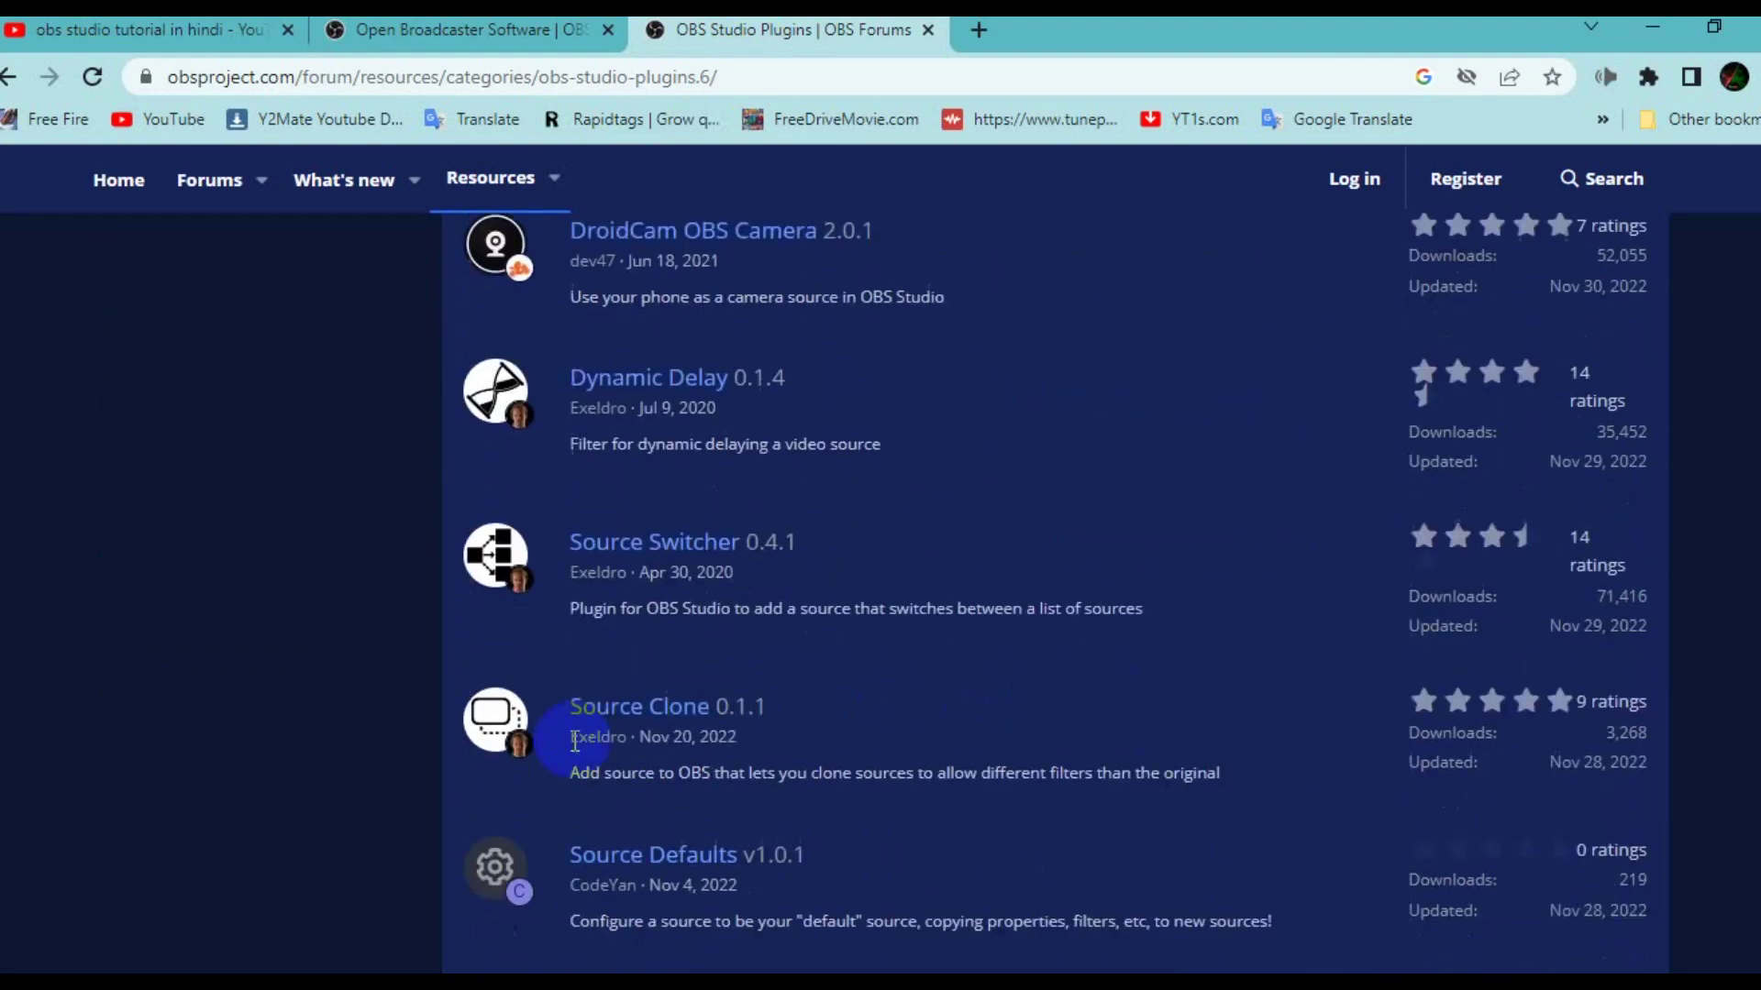
scroll(569, 719, "up", 1)
scroll(570, 719, "down", 1)
scroll(575, 721, "down", 1)
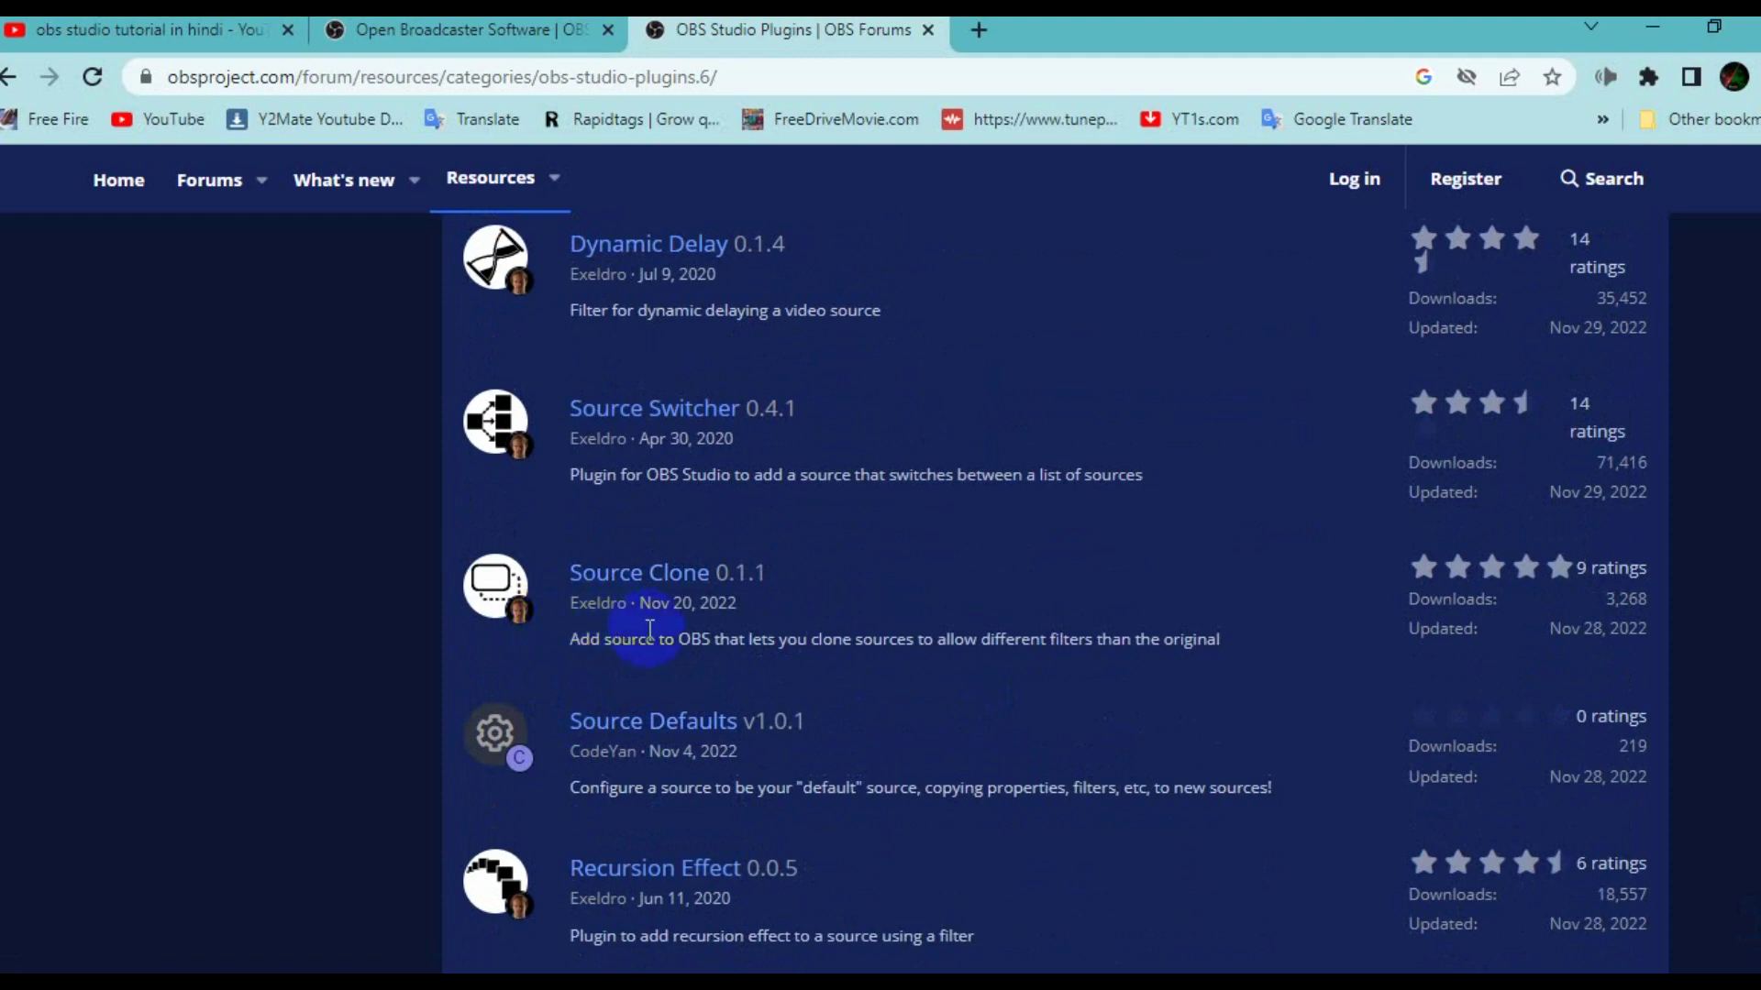
scroll(587, 651, "down", 2)
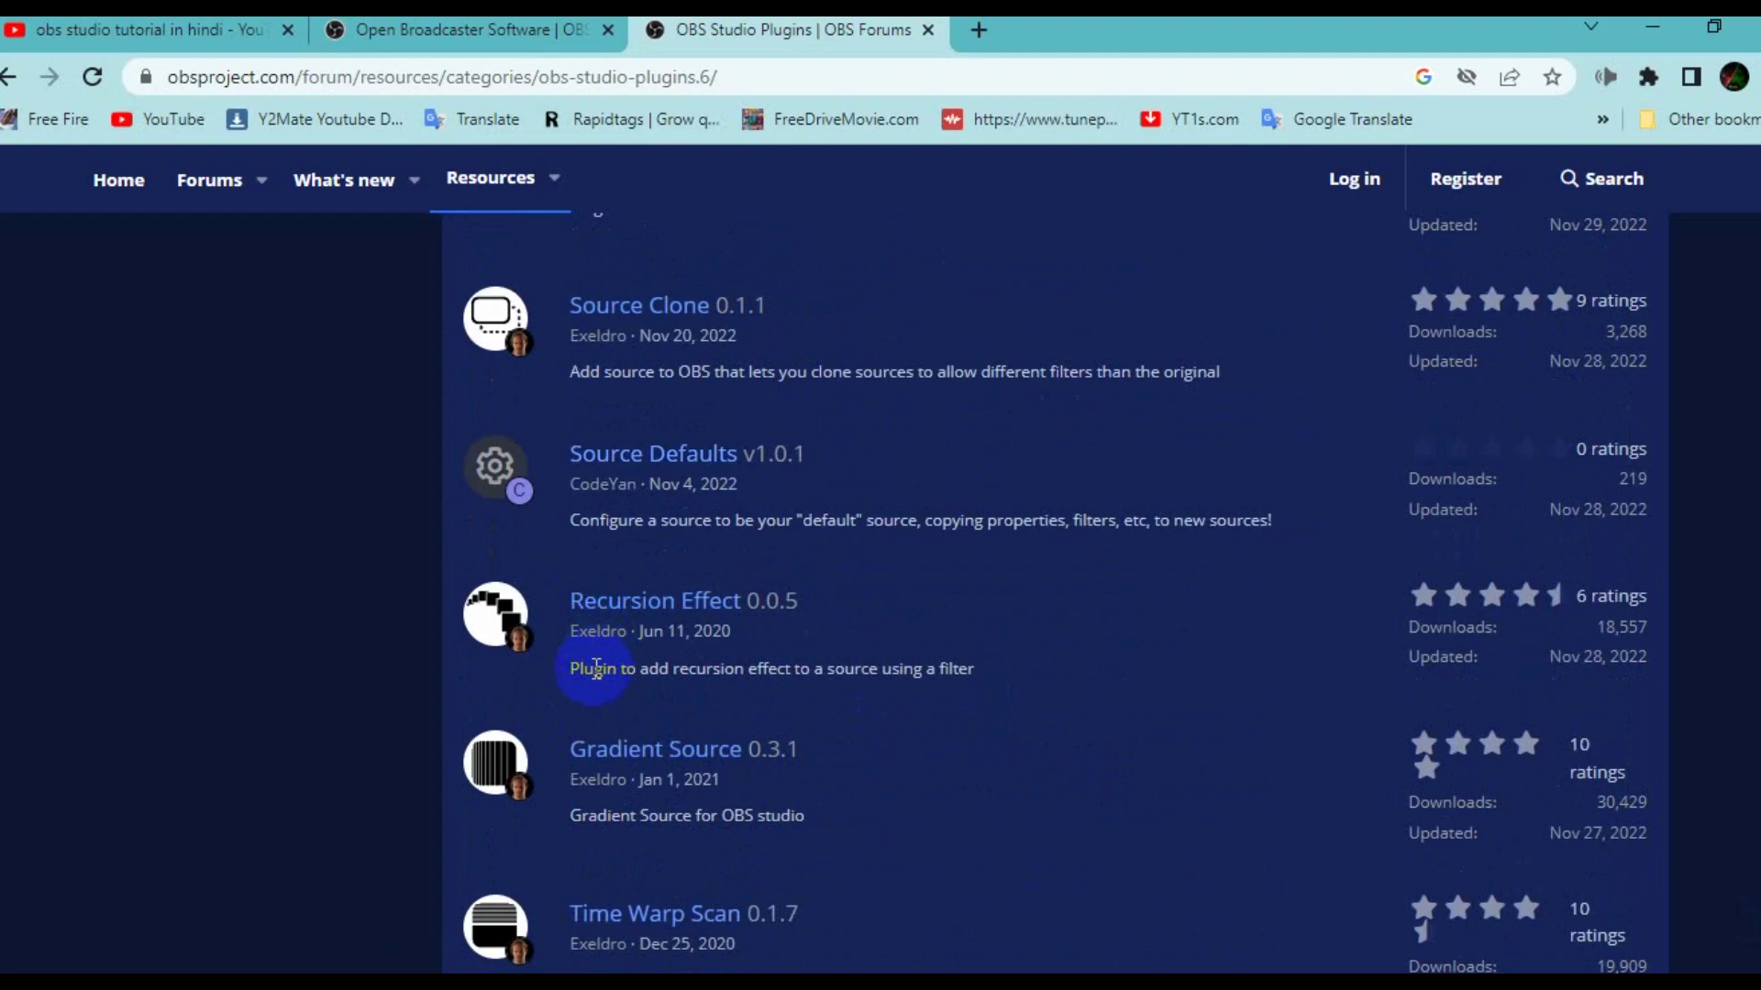
scroll(594, 674, "up", 4)
scroll(596, 674, "up", 4)
scroll(598, 663, "down", 11)
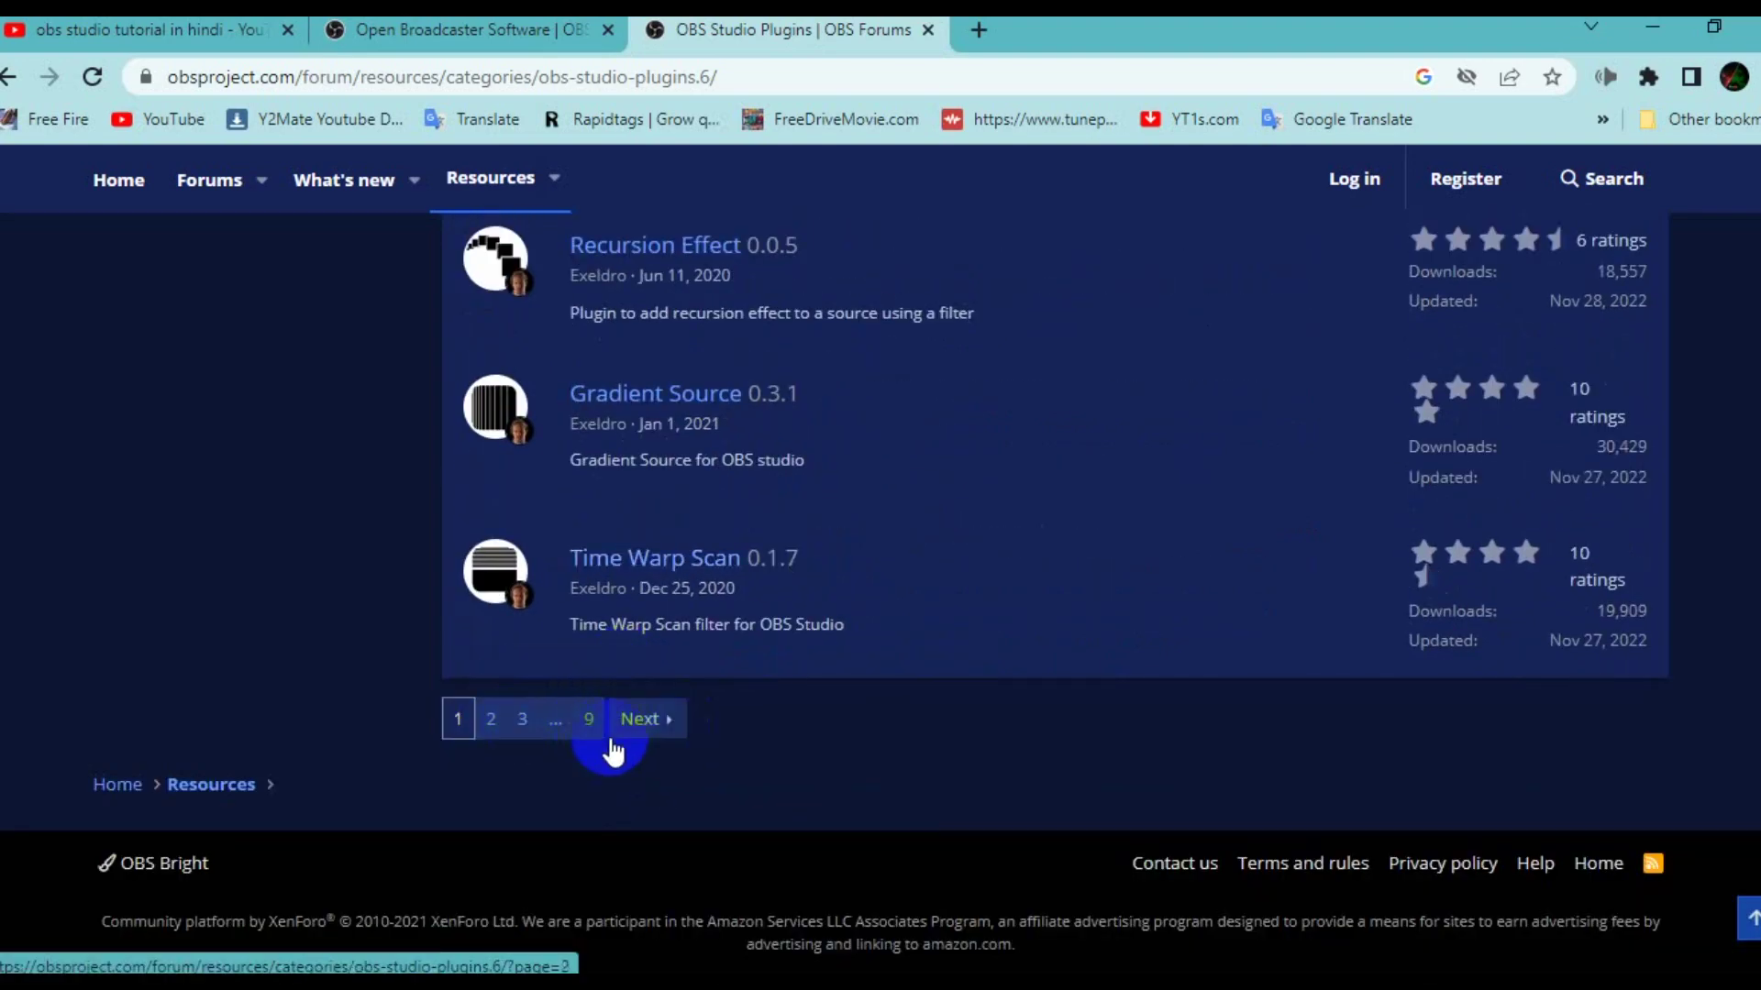
Step: Open the second page of the OBS Studio Plugins list and examine the plugins offered there
left_click(649, 723)
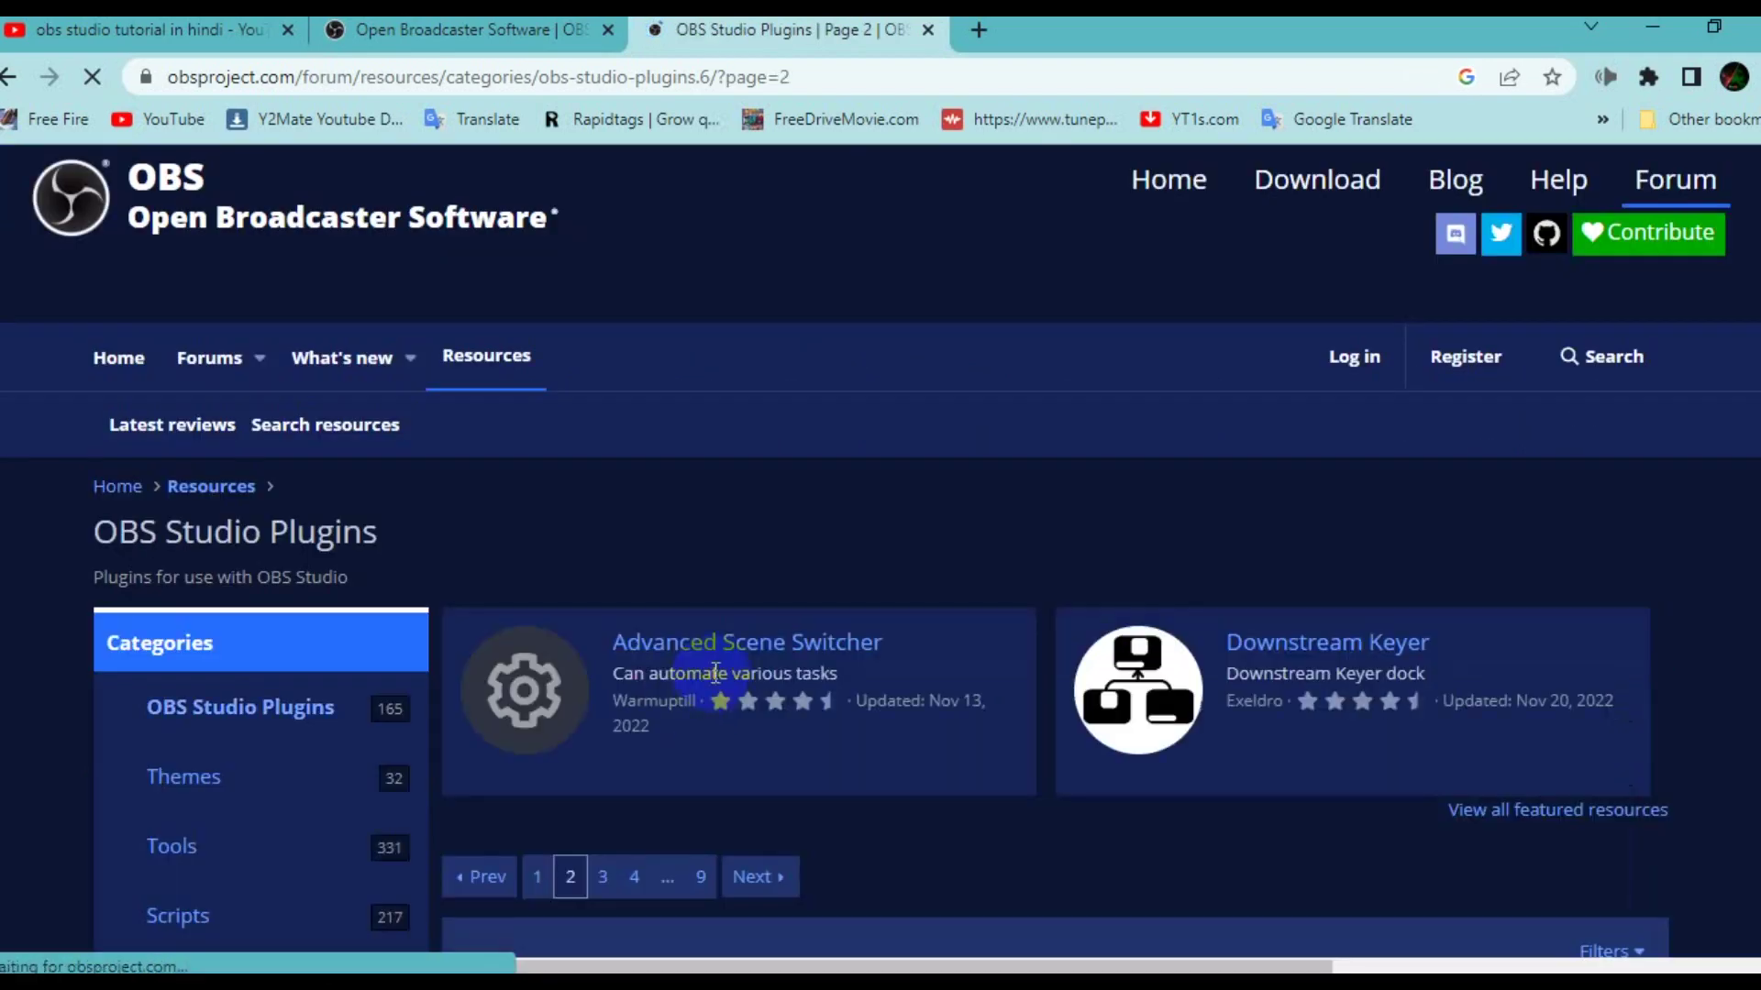
scroll(714, 677, "down", 6)
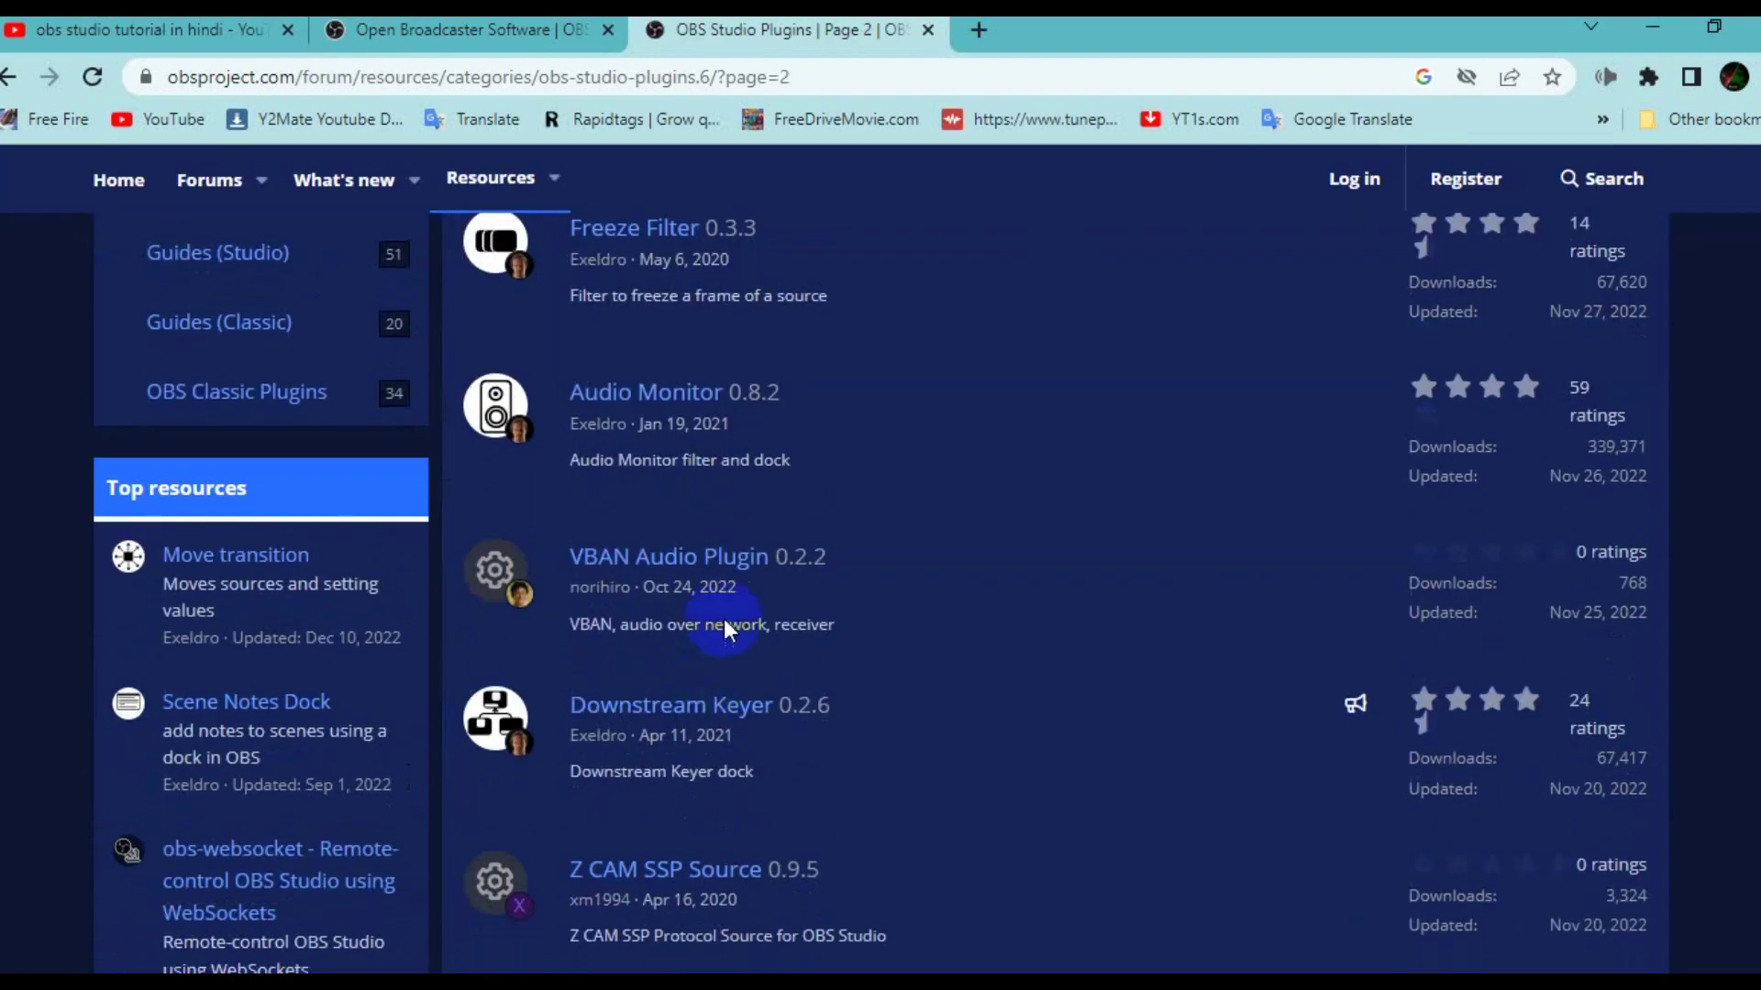
scroll(729, 468, "down", 9)
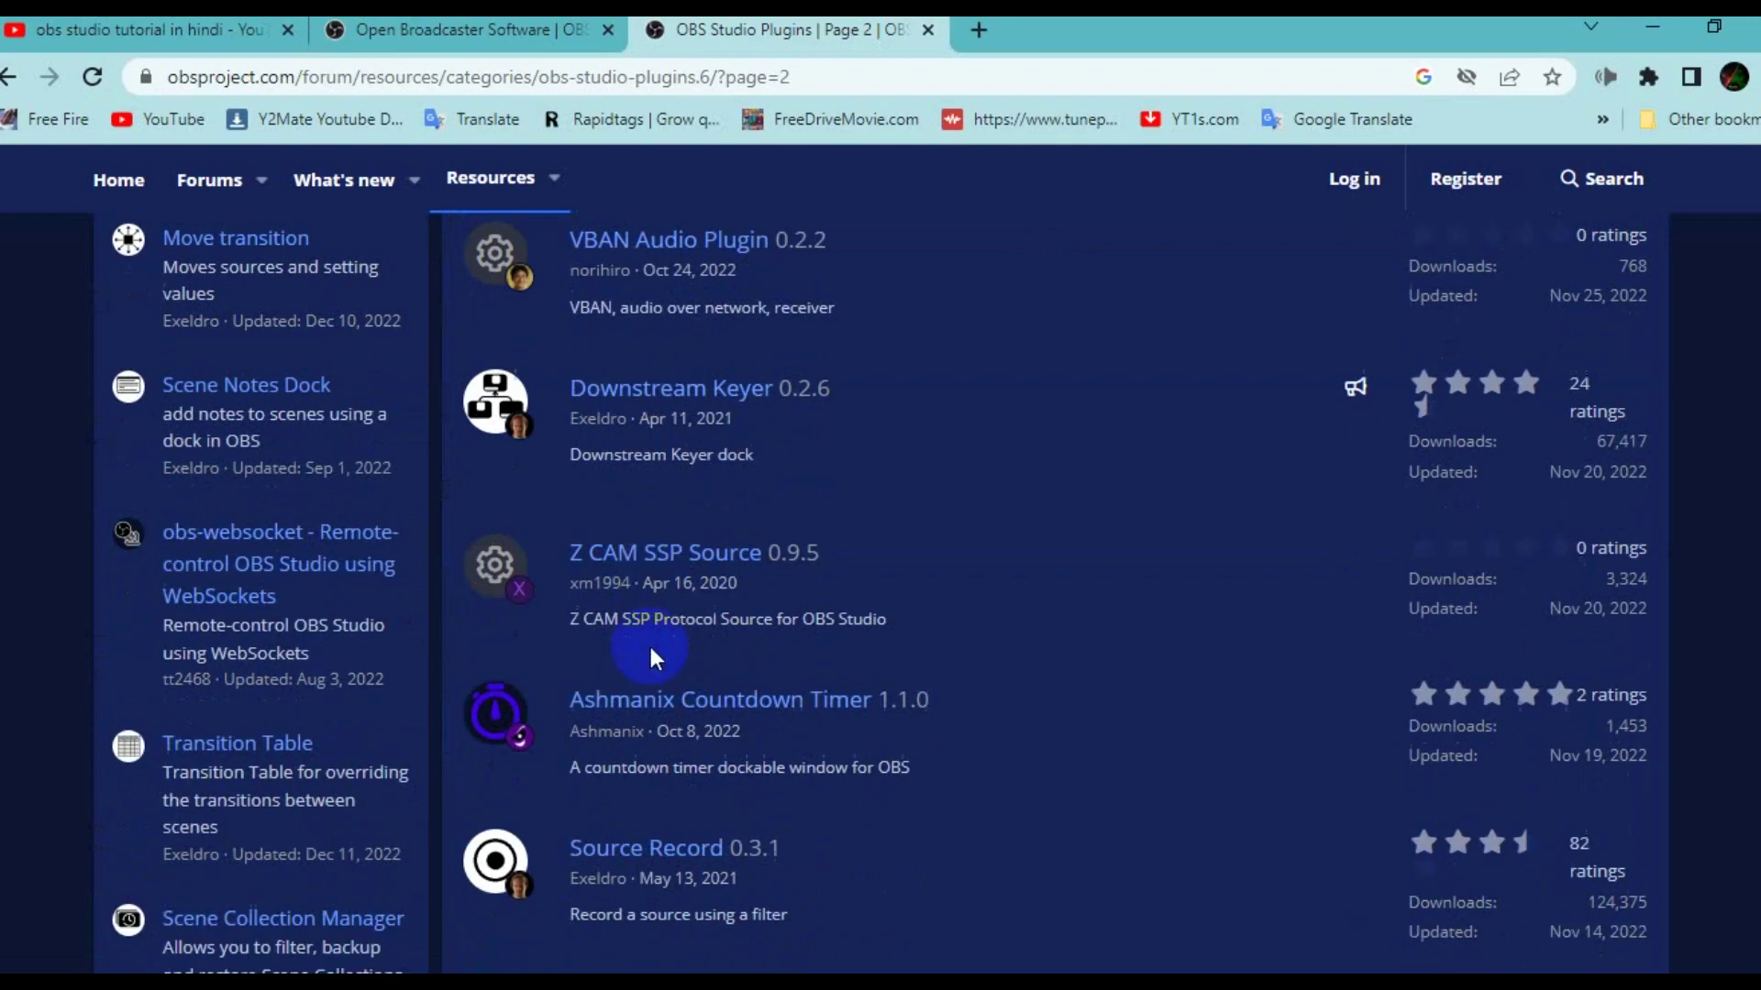
scroll(652, 656, "down", 12)
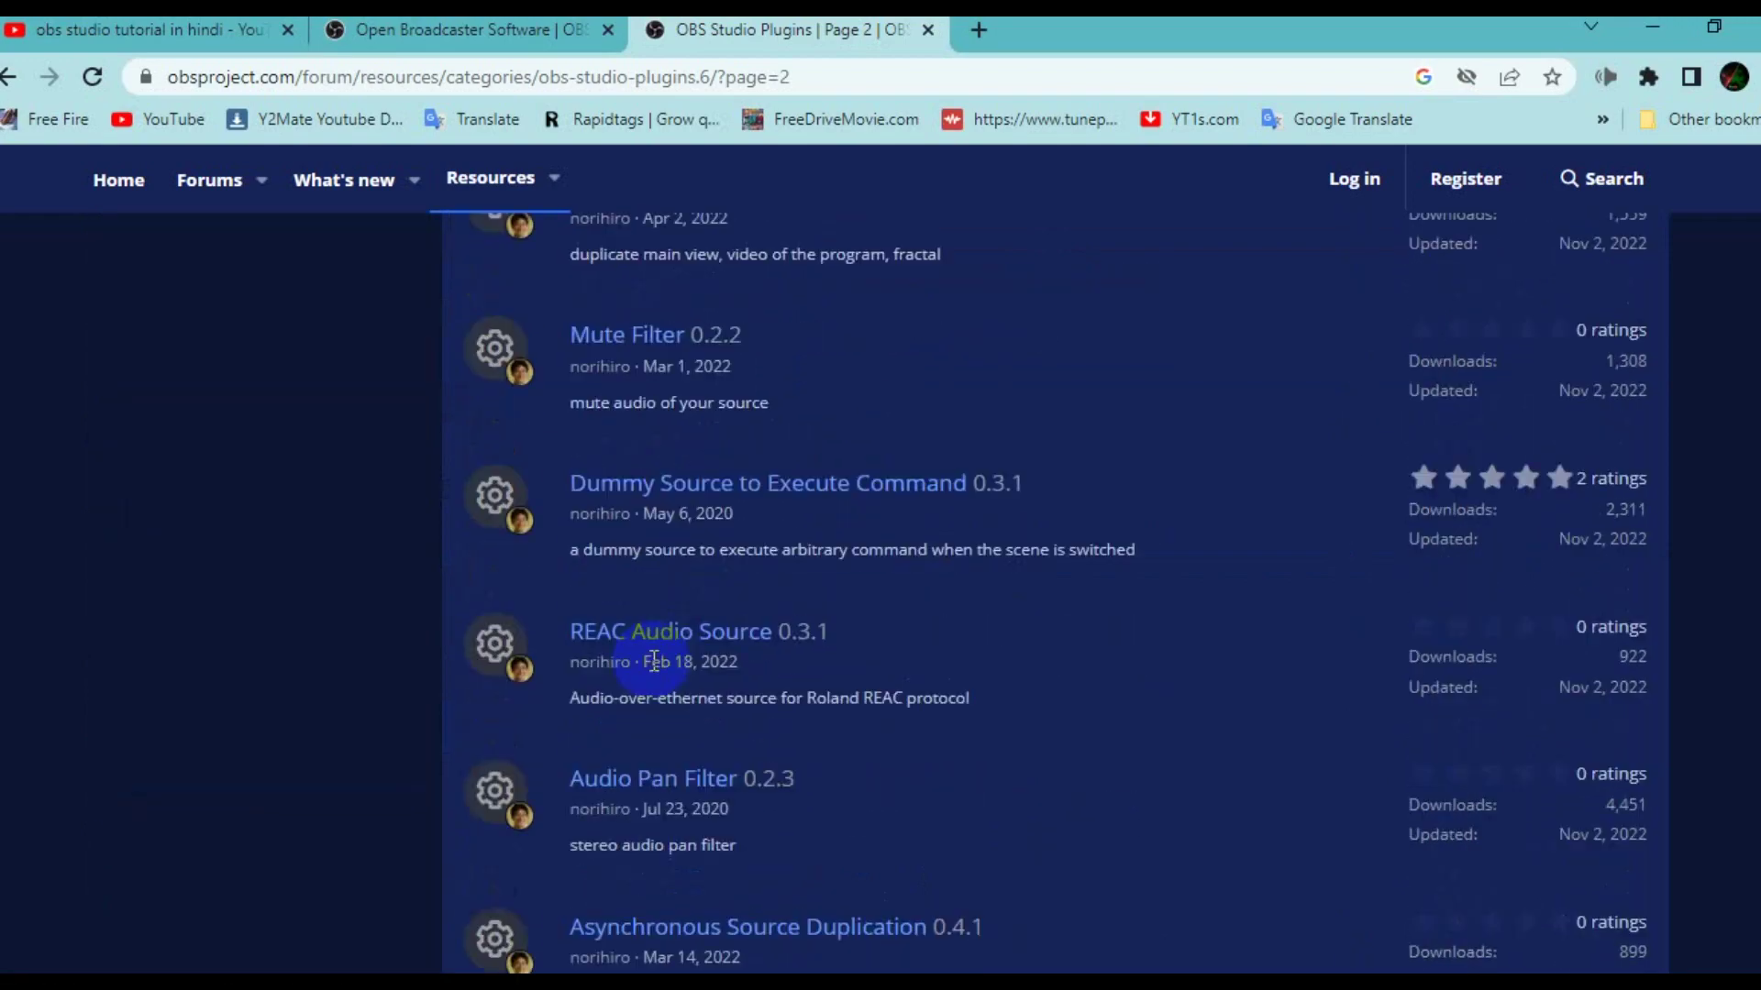
scroll(653, 682, "down", 7)
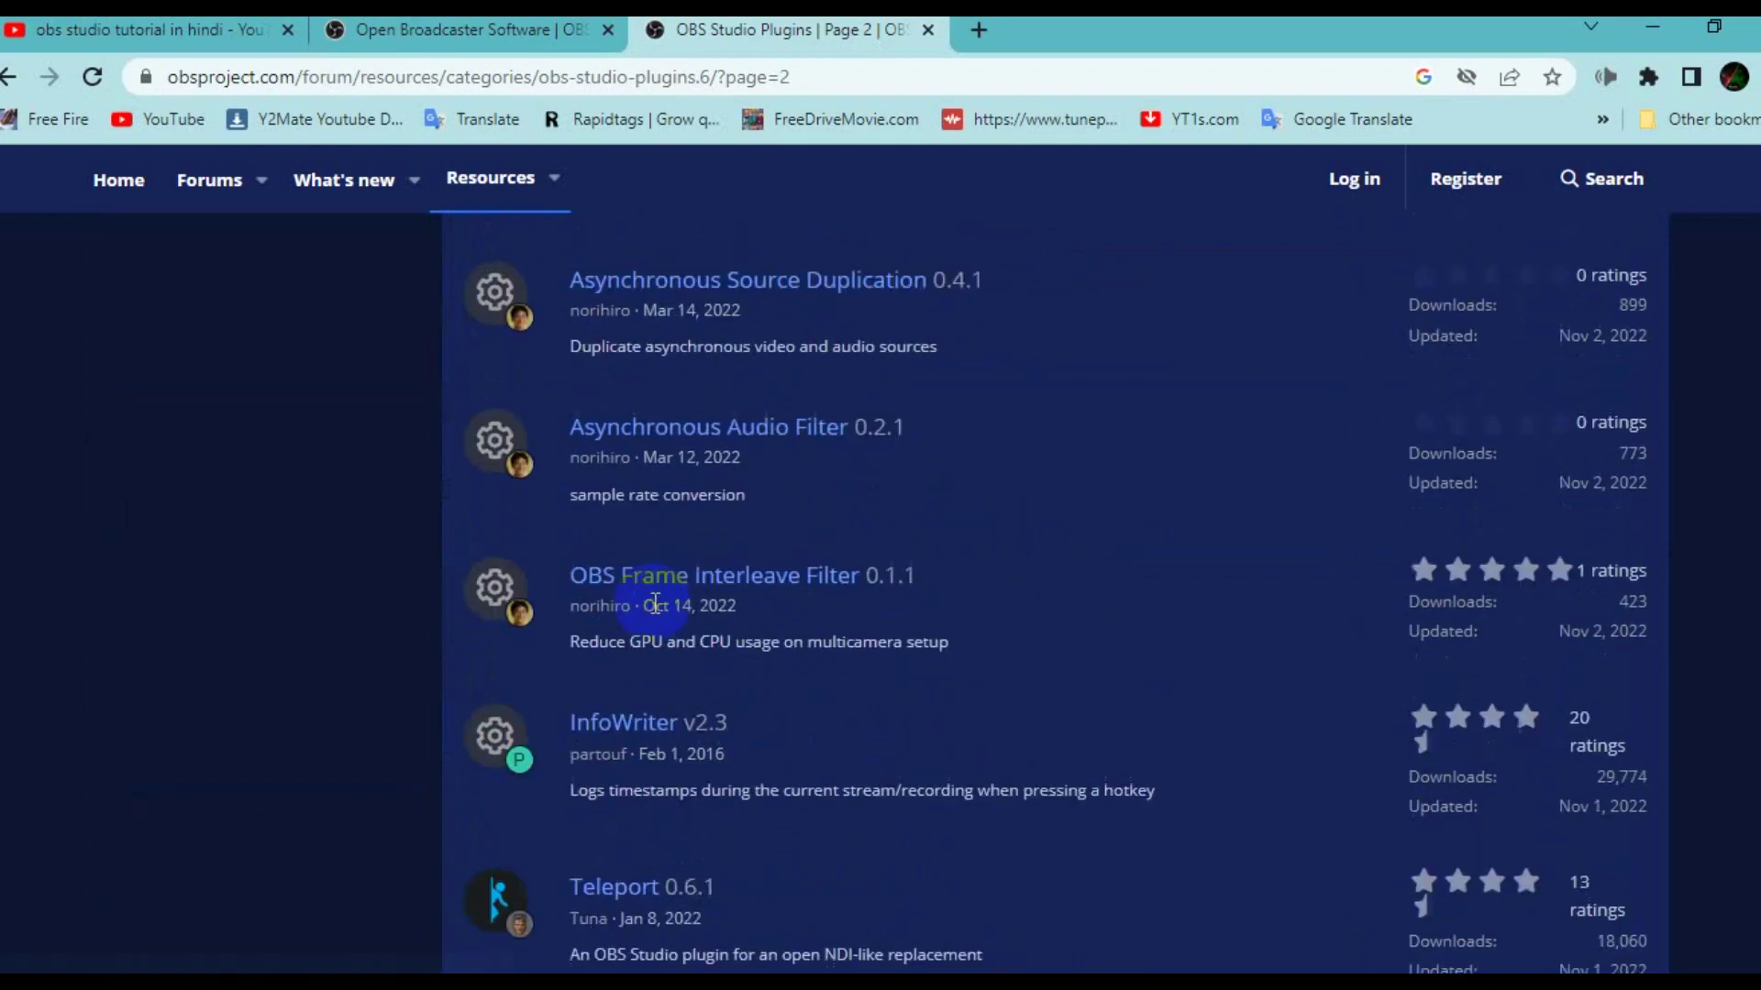
scroll(650, 694, "up", 18)
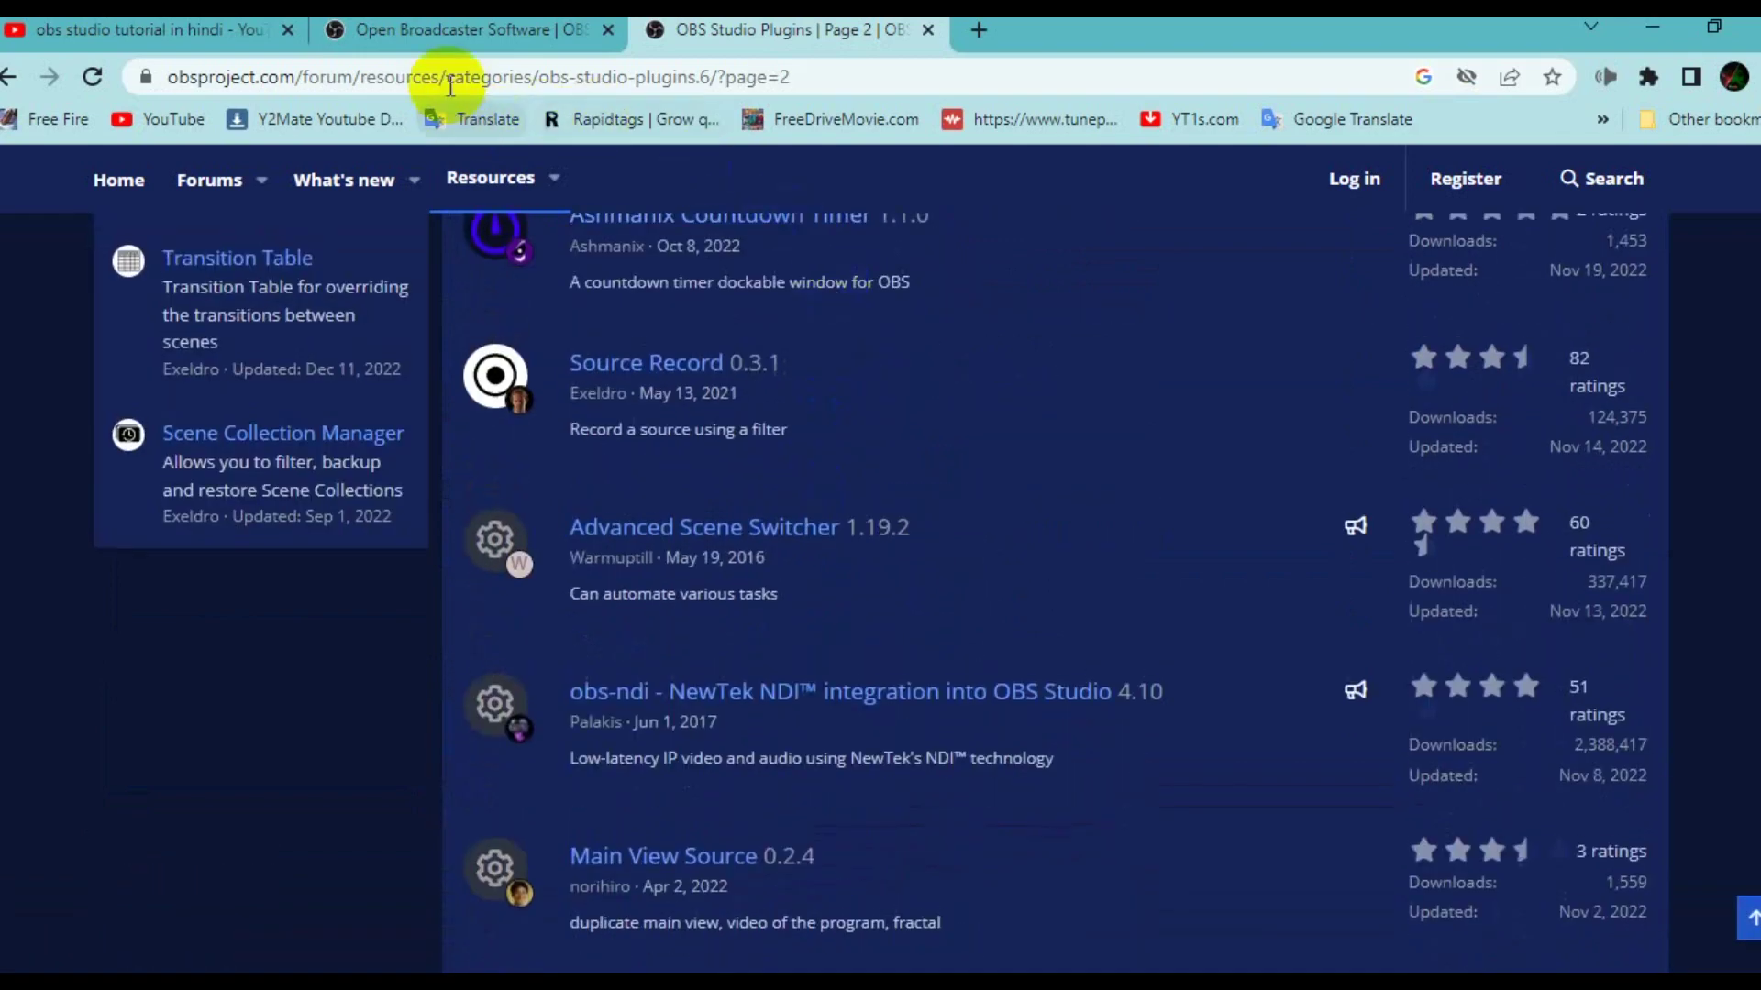
scroll(541, 321, "up", 6)
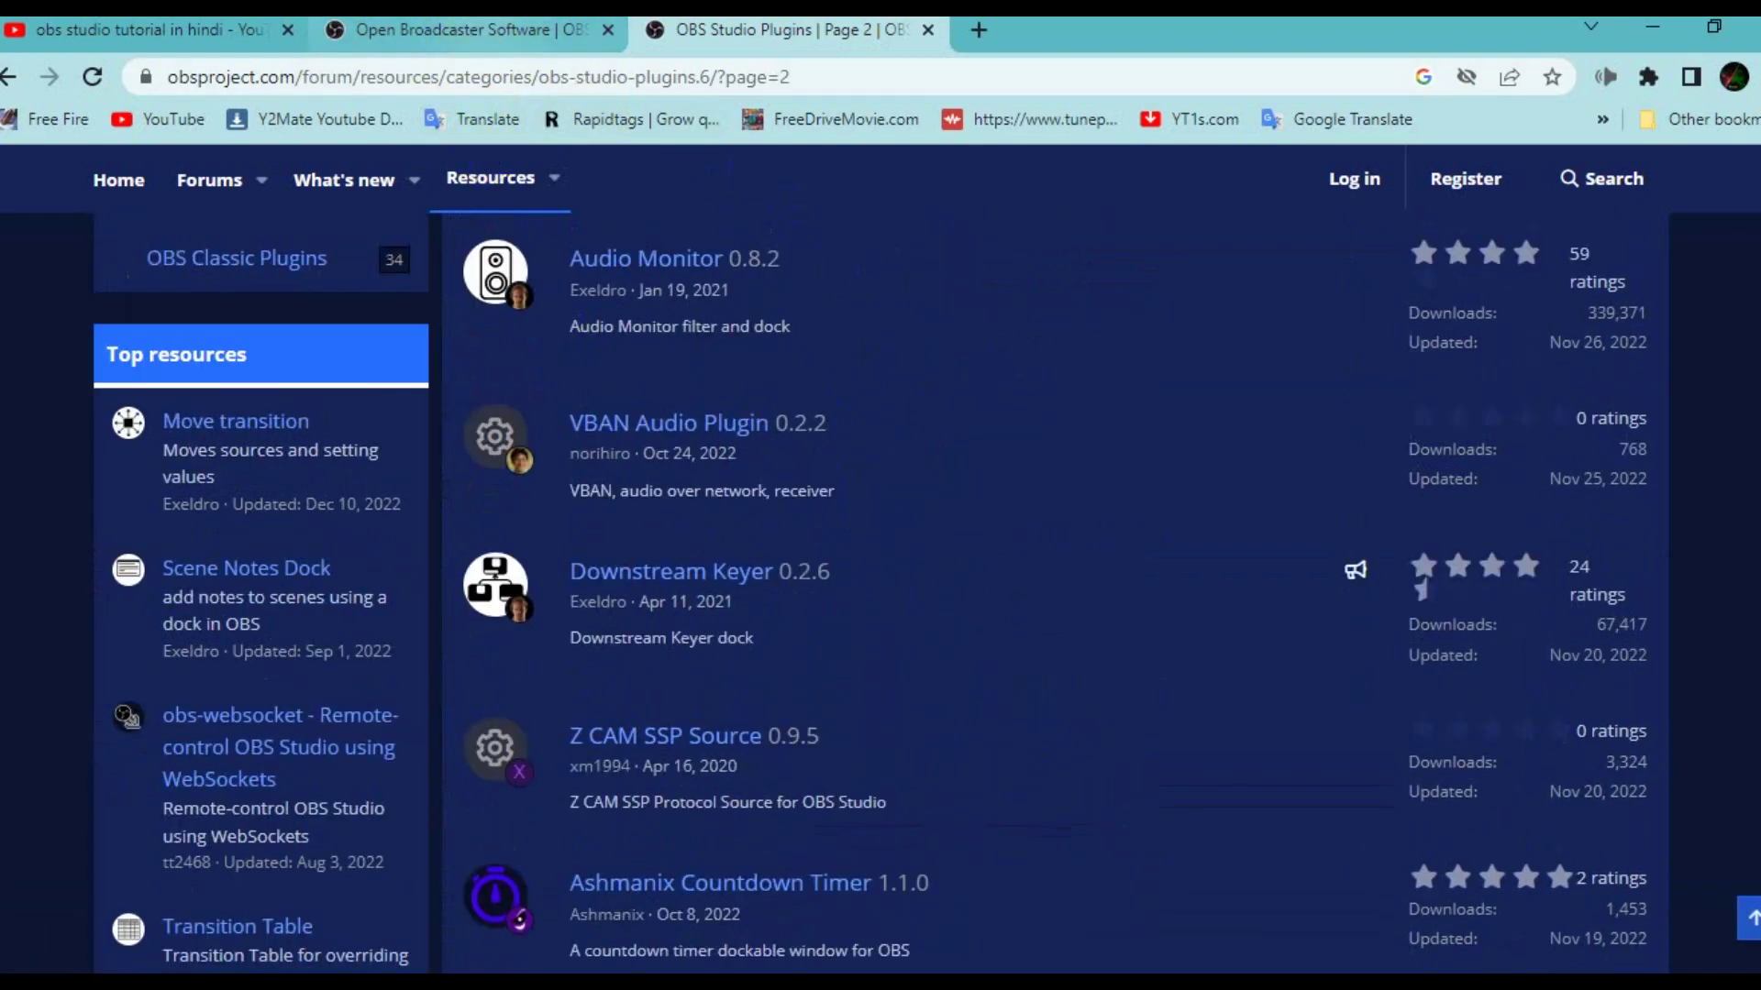
Step: Leave the browser for OBS Studio and check the installed program version in its About information
left_click(488, 36)
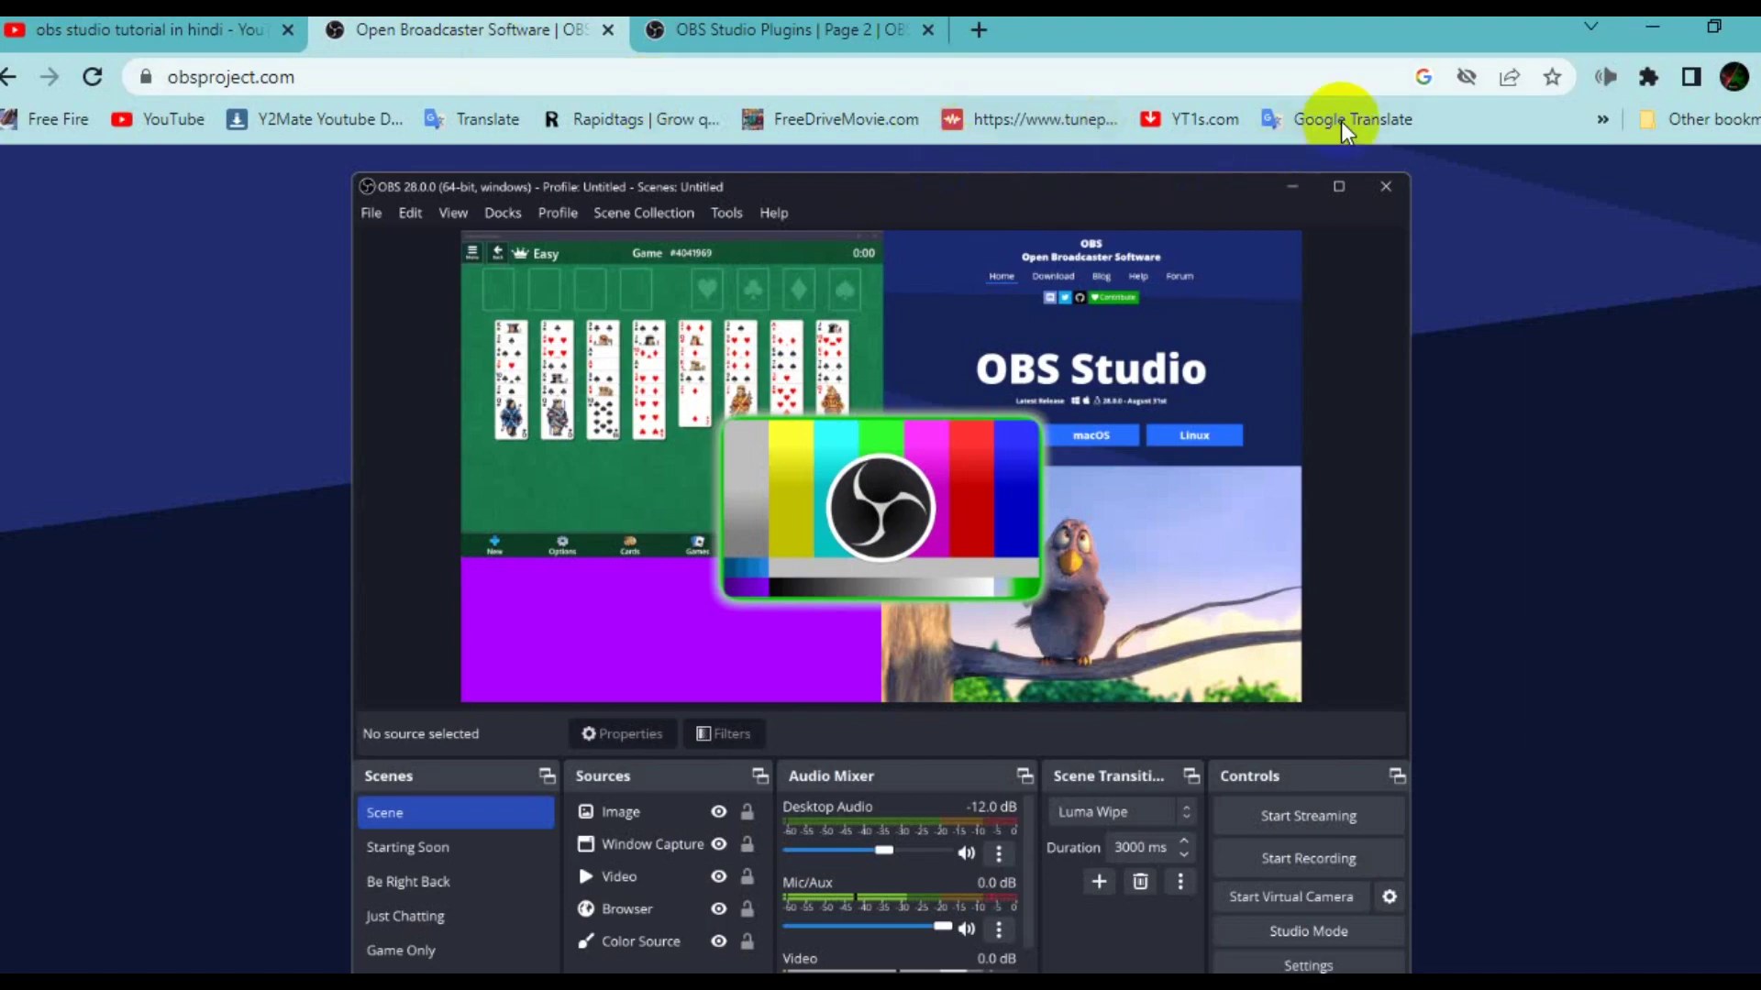
left_click(1665, 35)
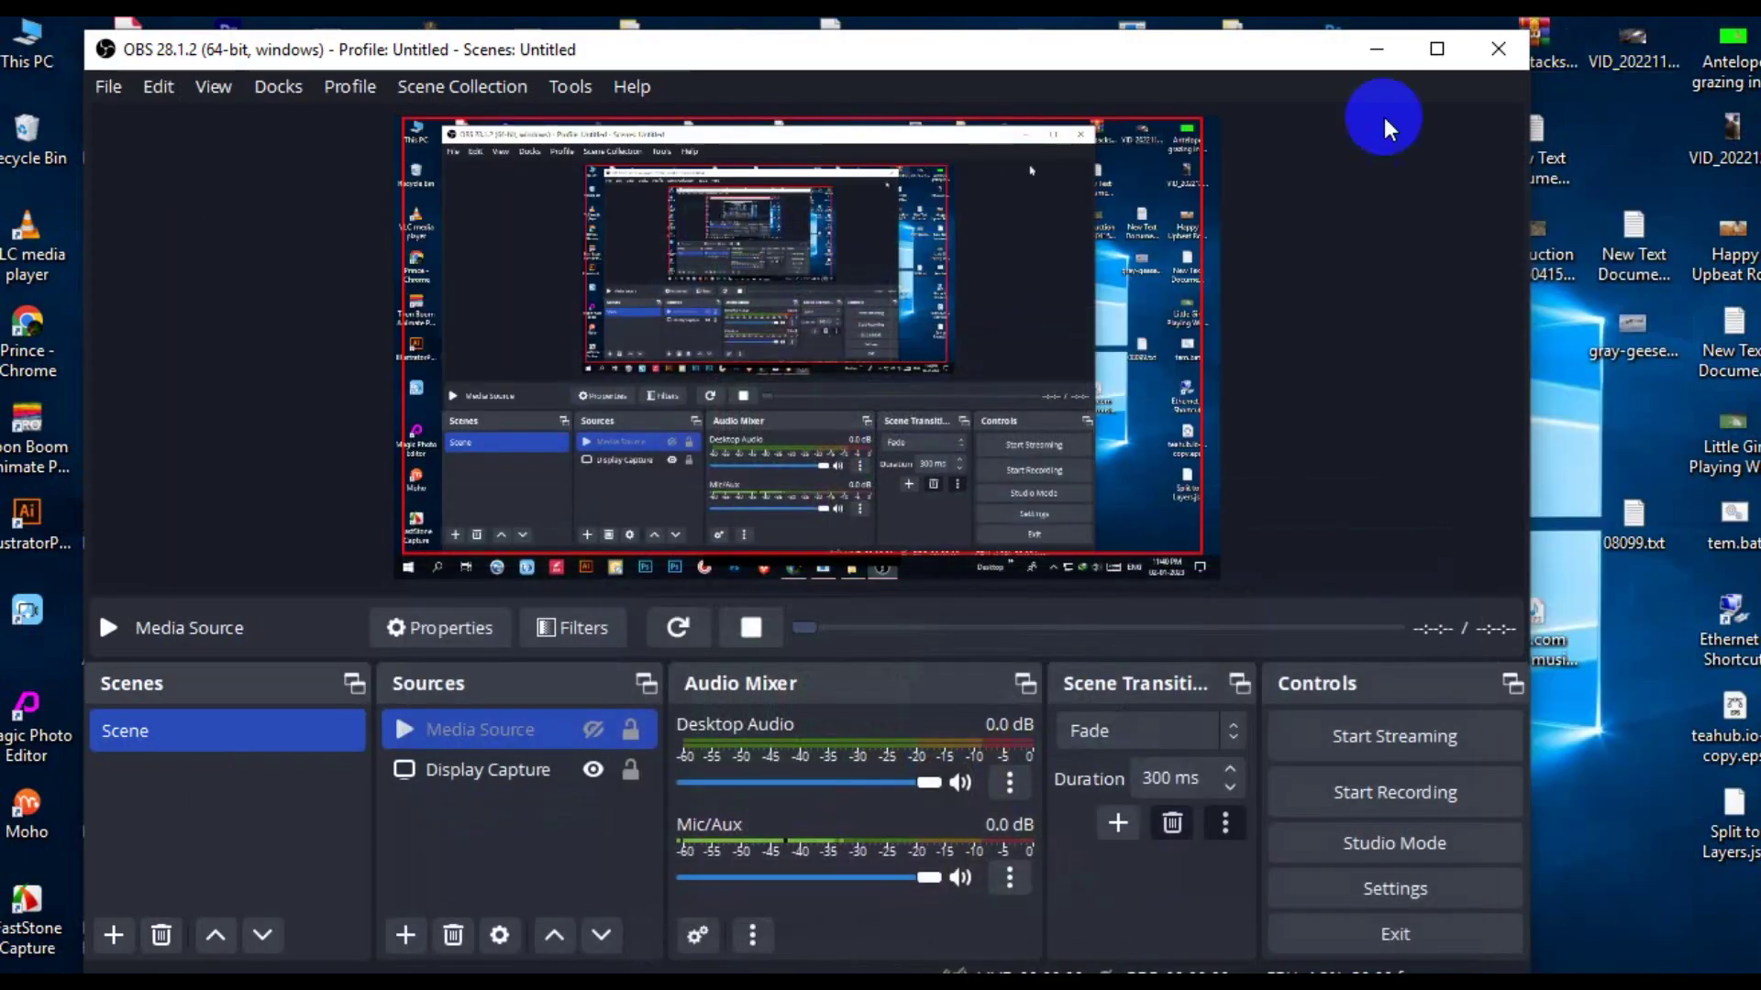
left_click(631, 86)
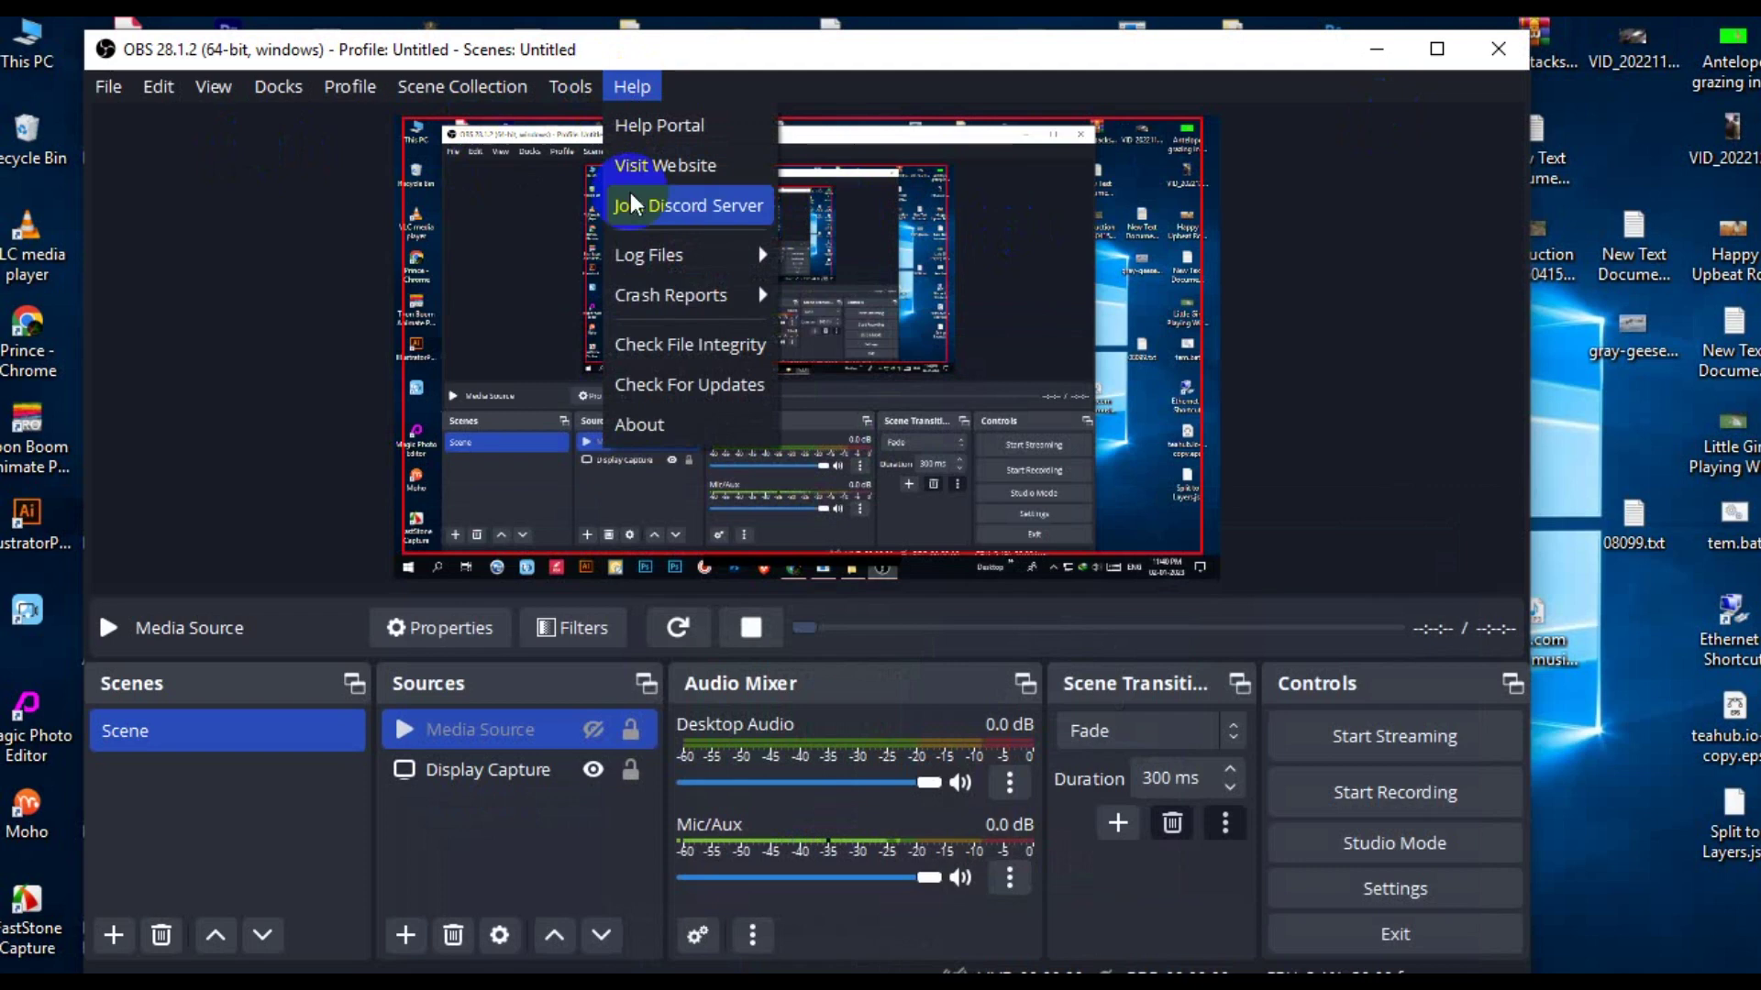
left_click(658, 427)
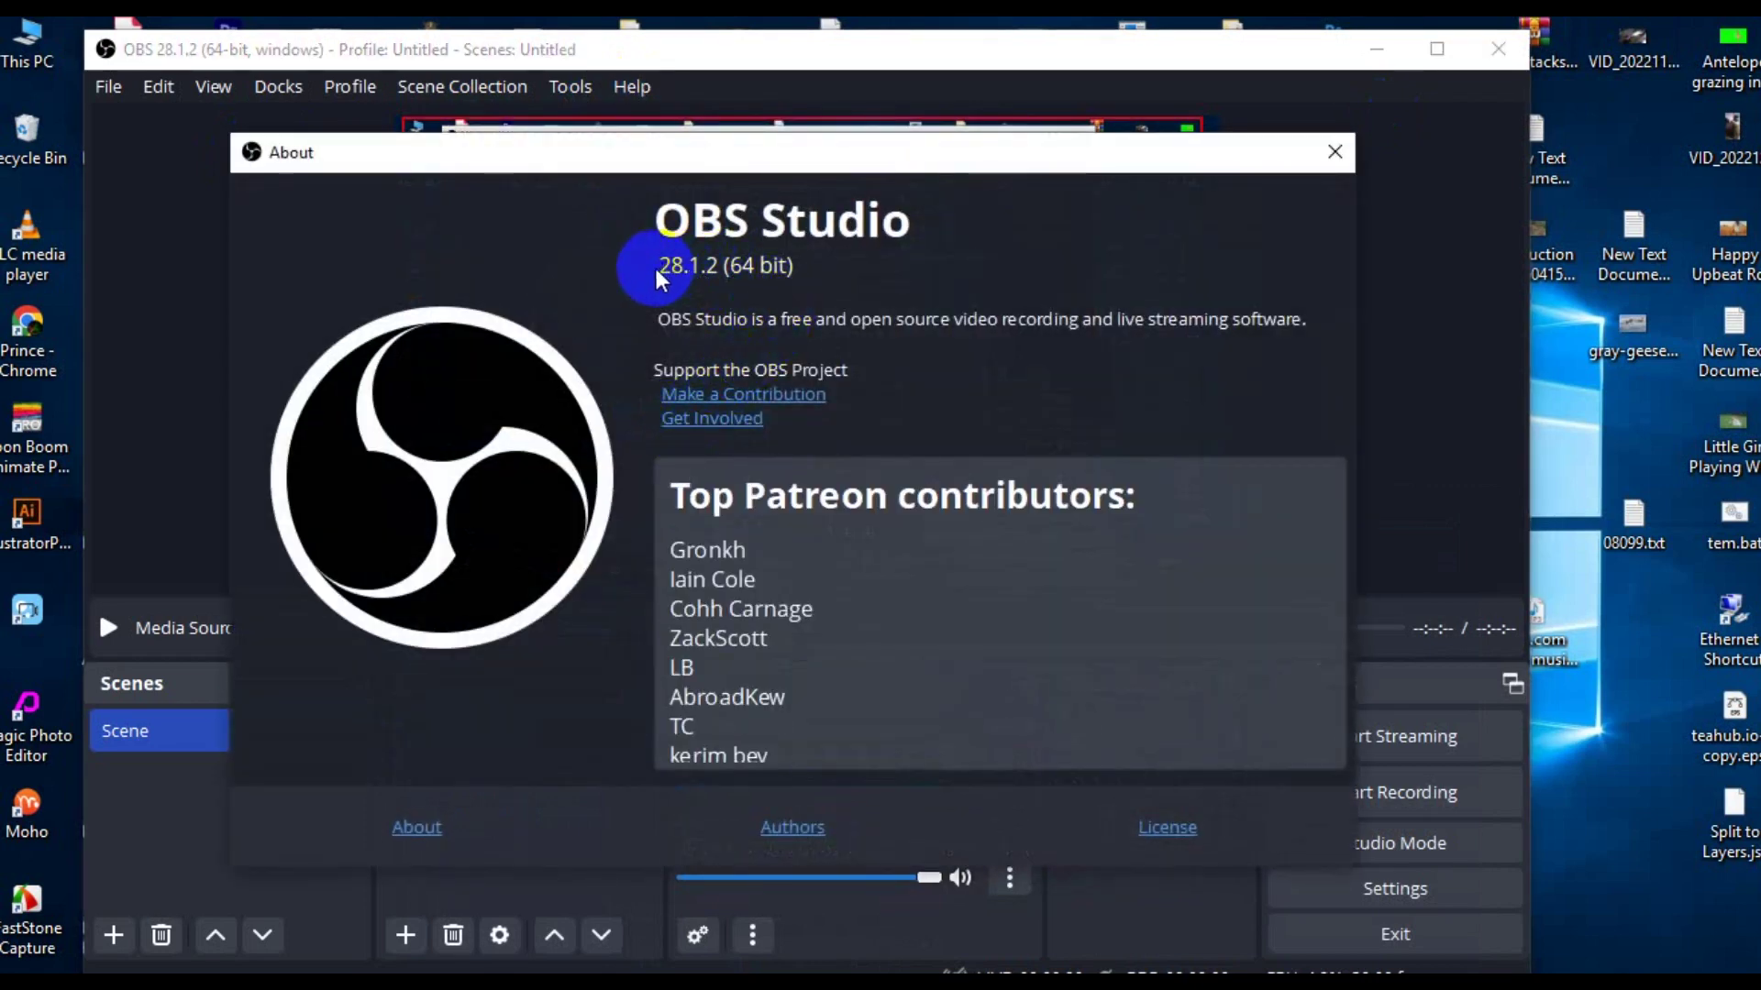
left_click(727, 259)
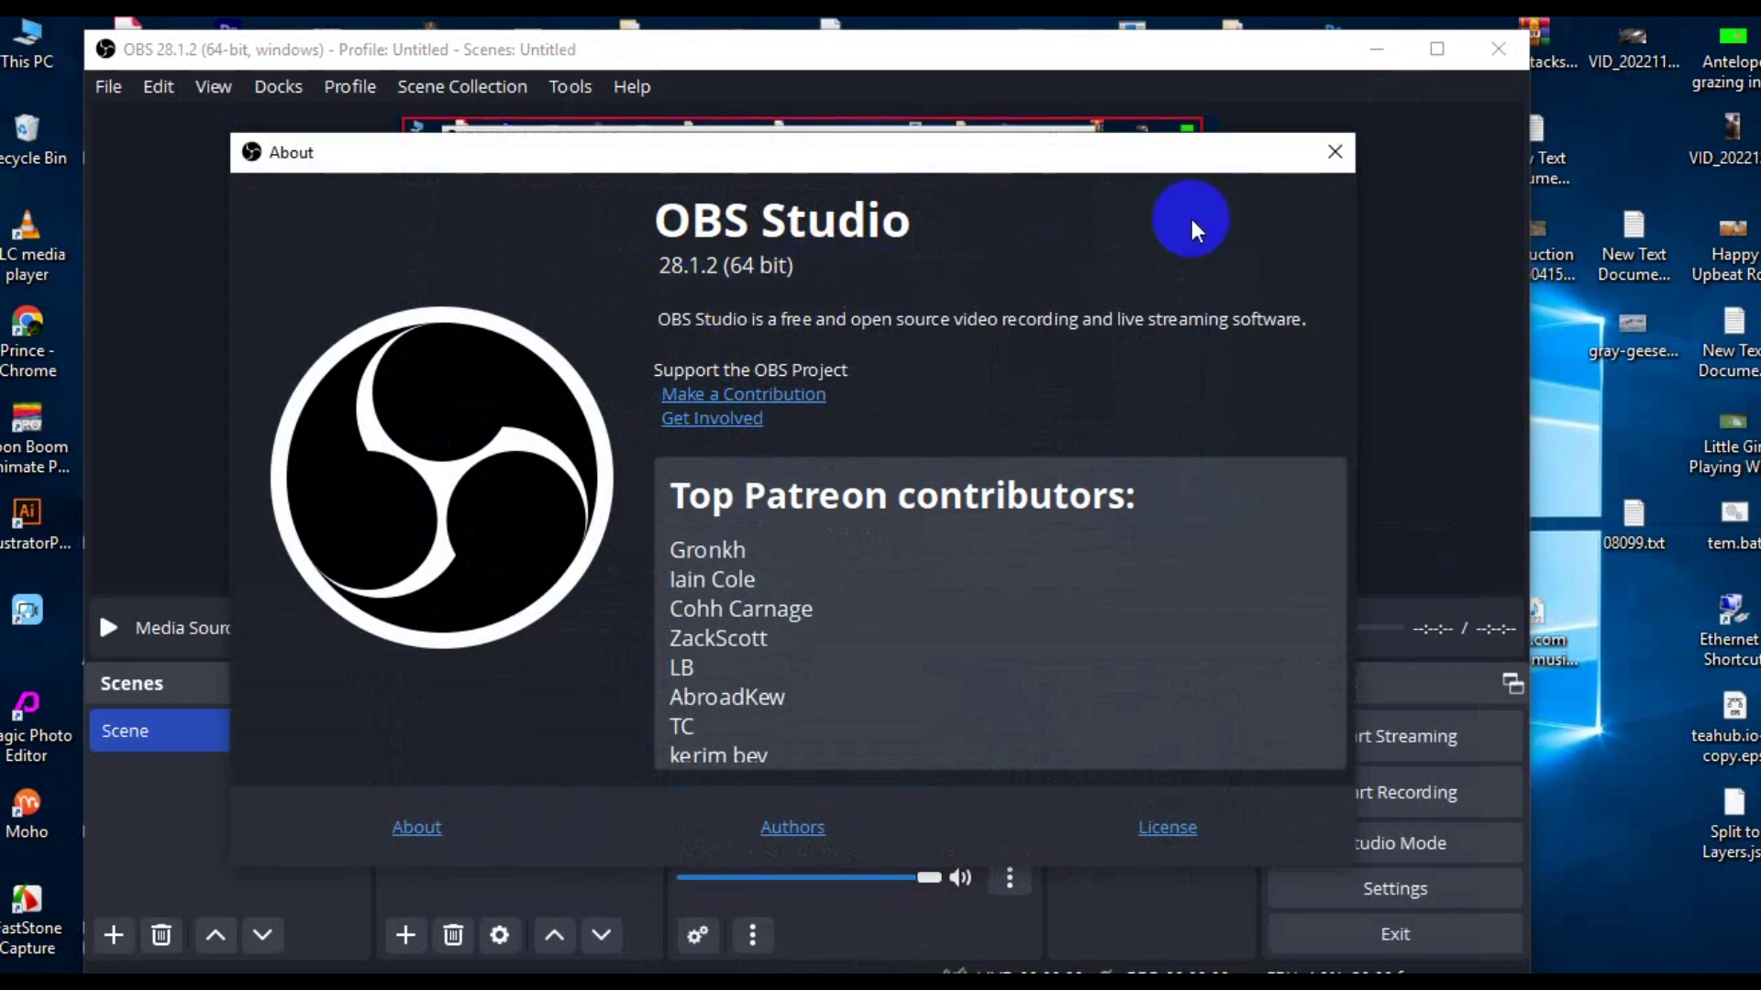
left_click(1336, 151)
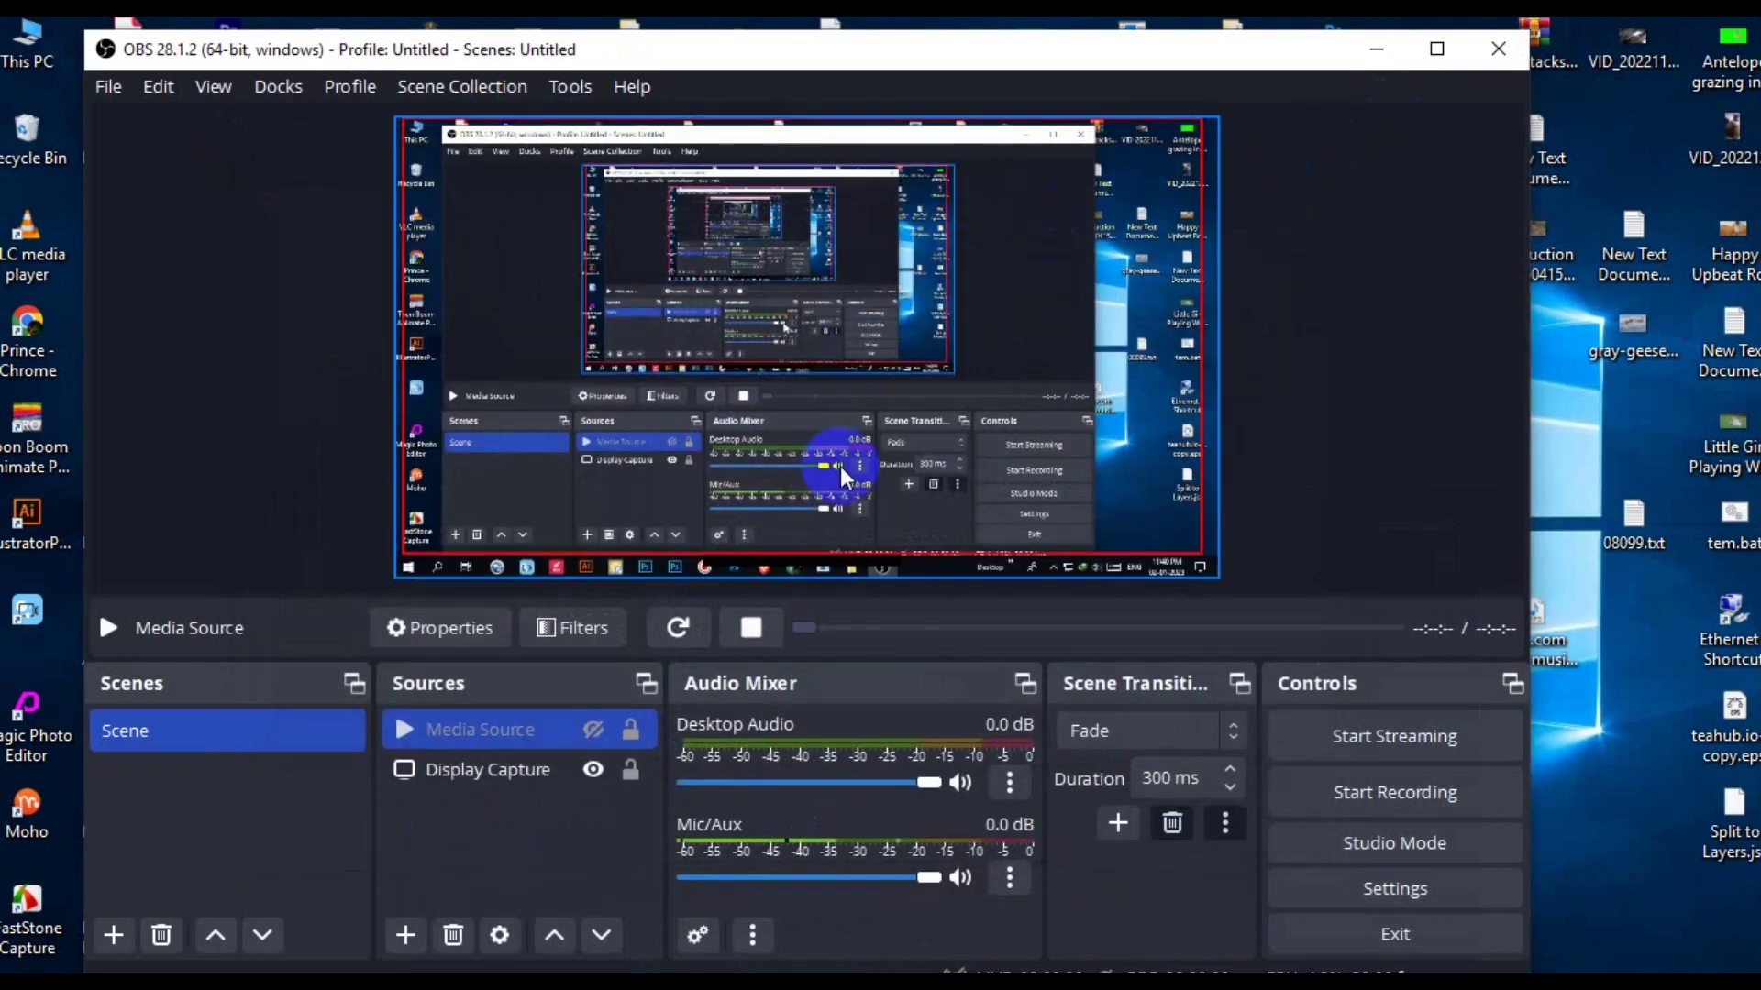
Step: Add a Video Capture Device source with the default name, view its Resolution/FPS Type options, and dismiss its properties unchanged
right_click(491, 818)
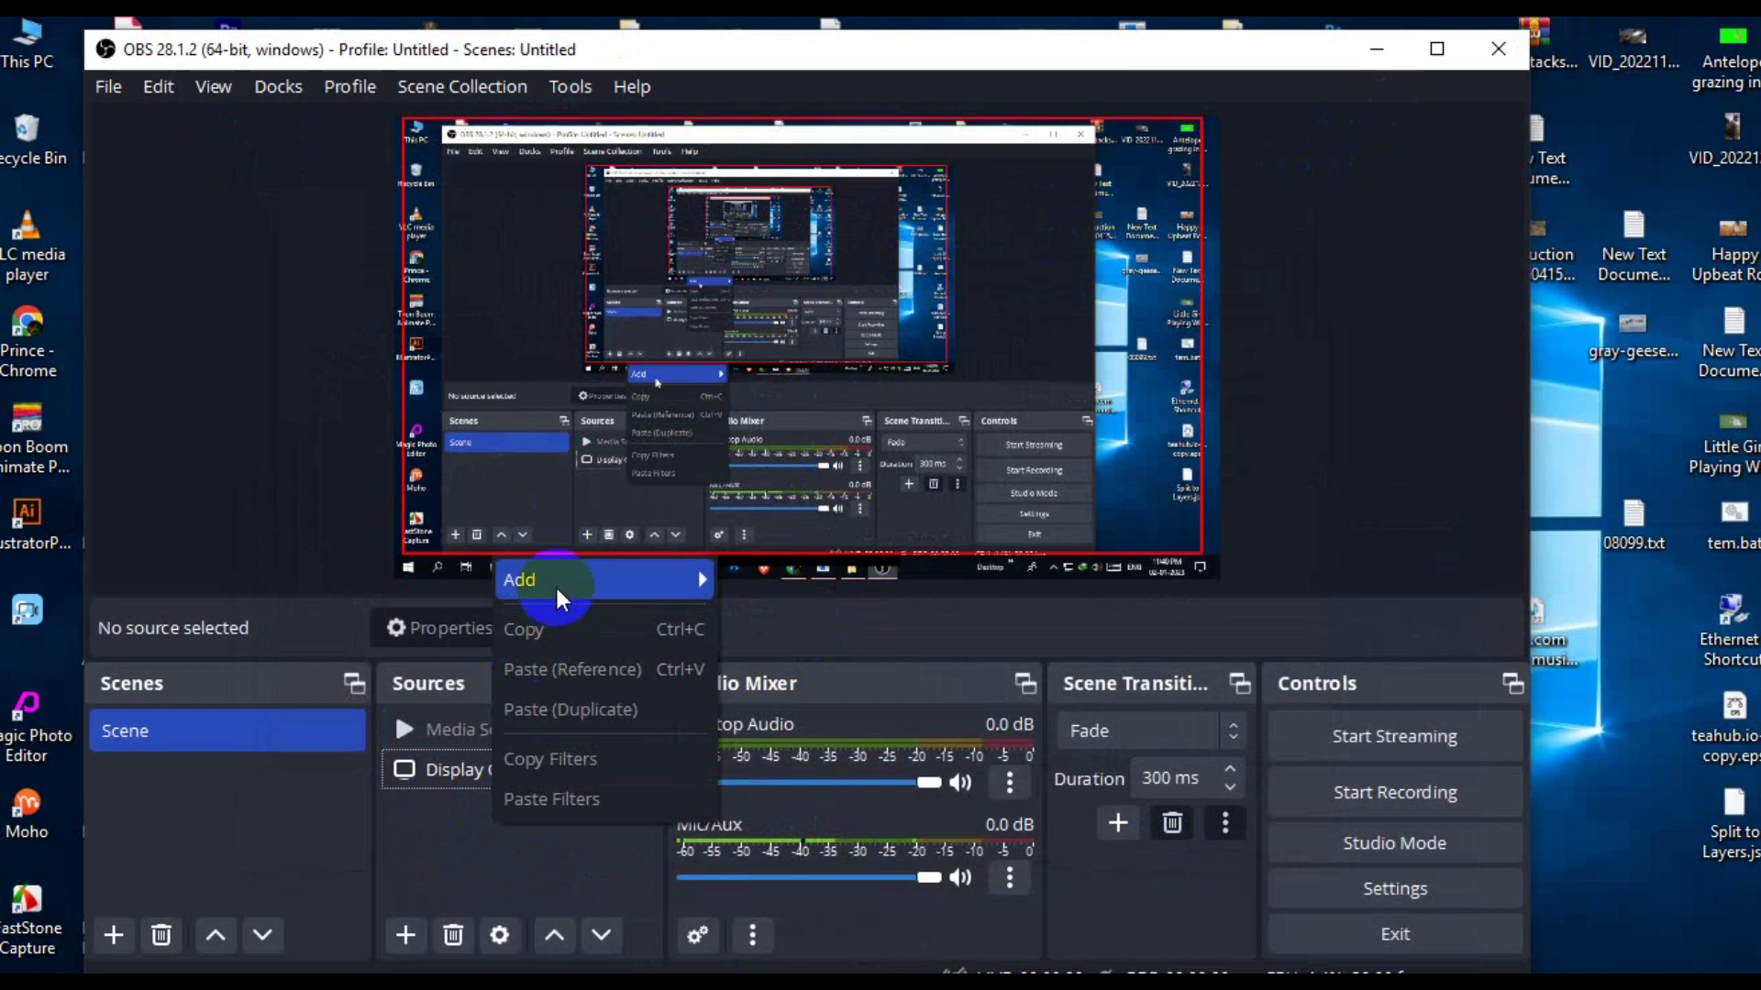
mouse_move(622, 573)
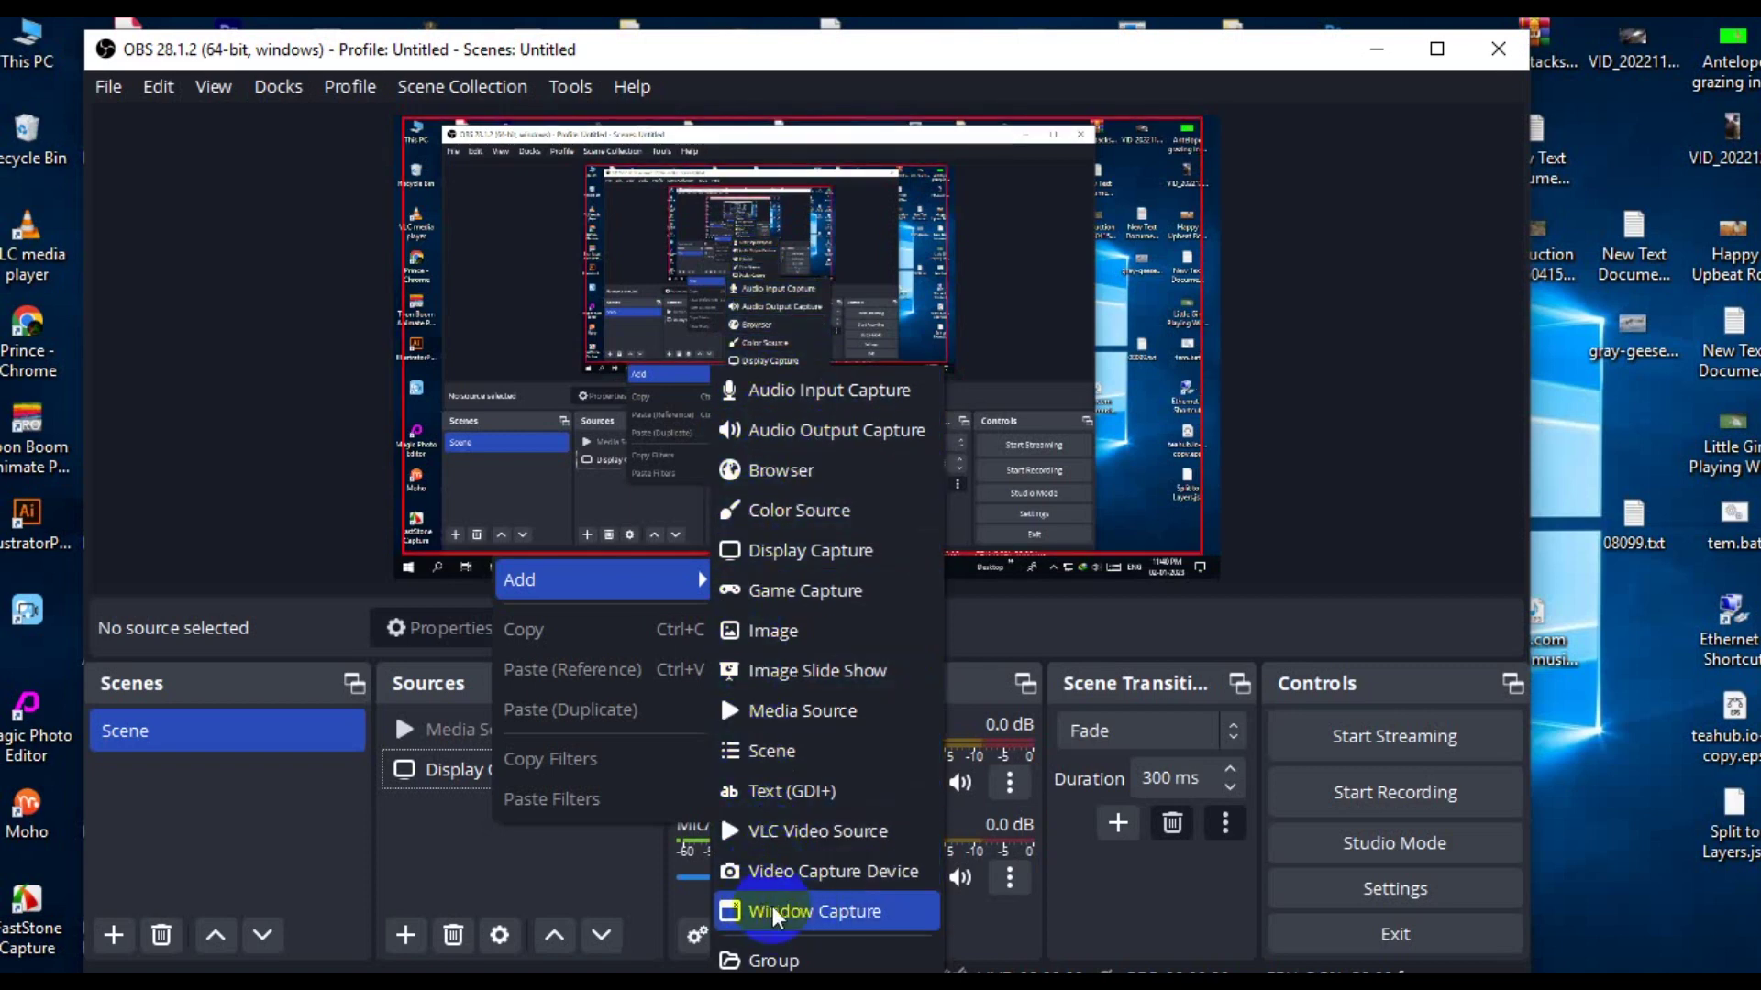
left_click(878, 871)
left_click(878, 697)
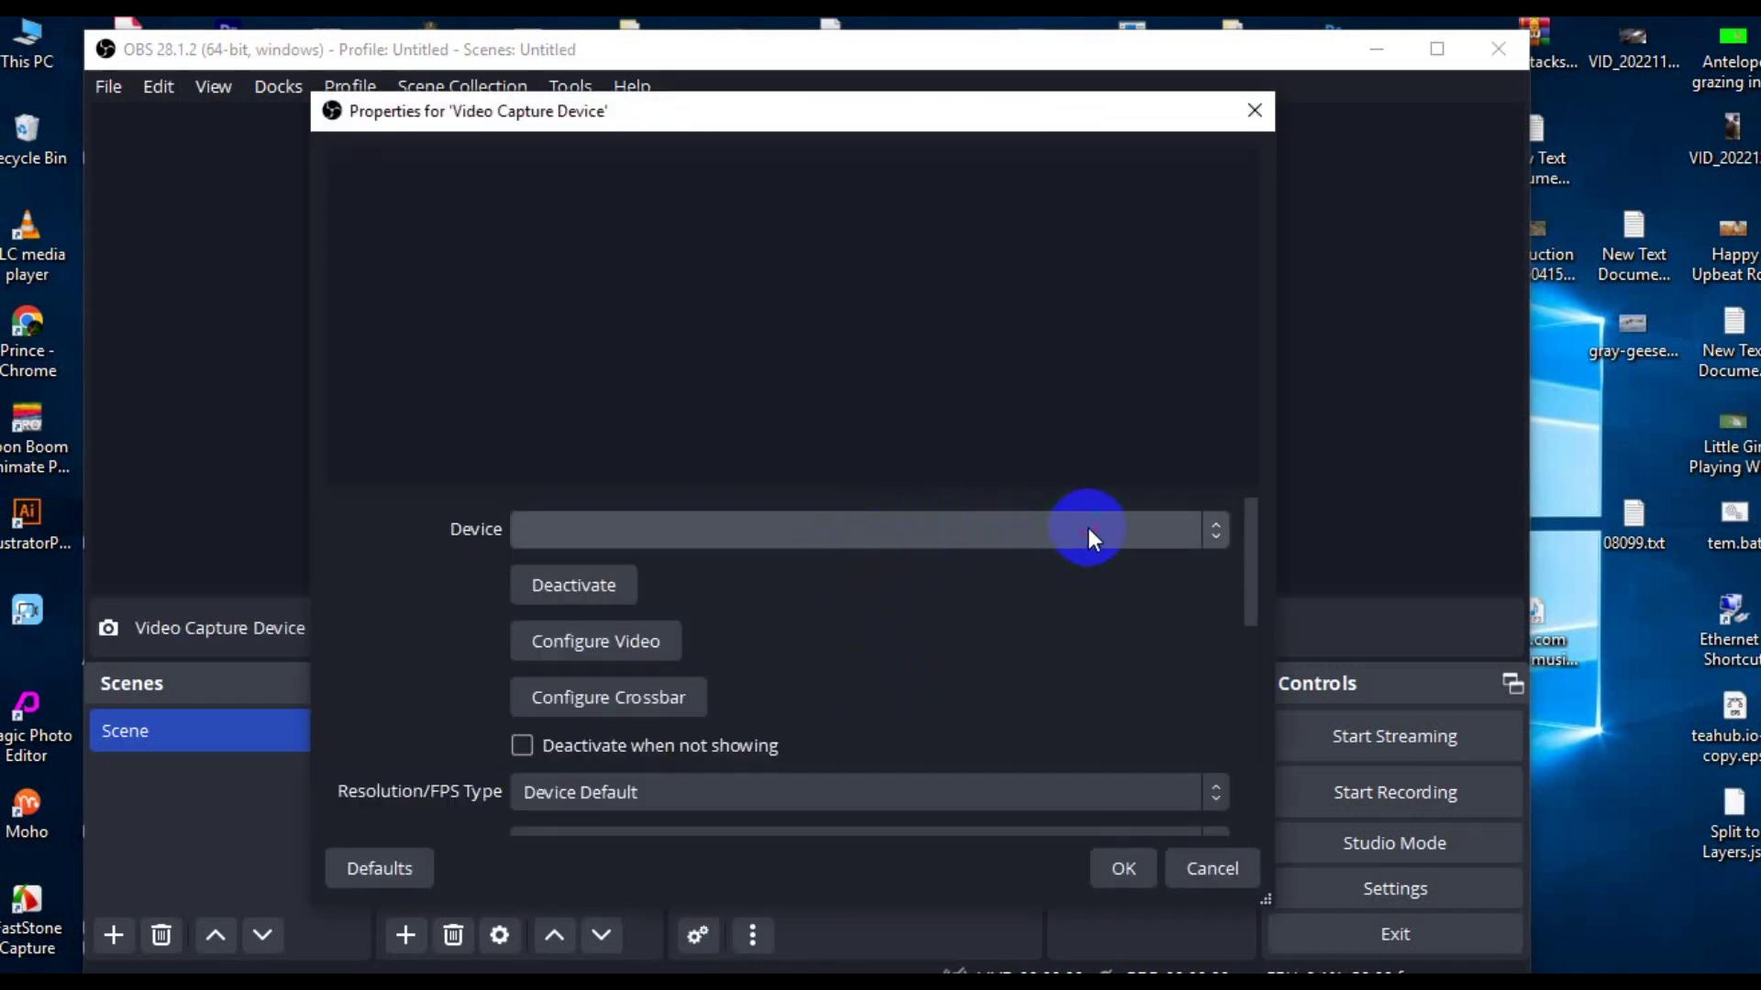
left_click(662, 794)
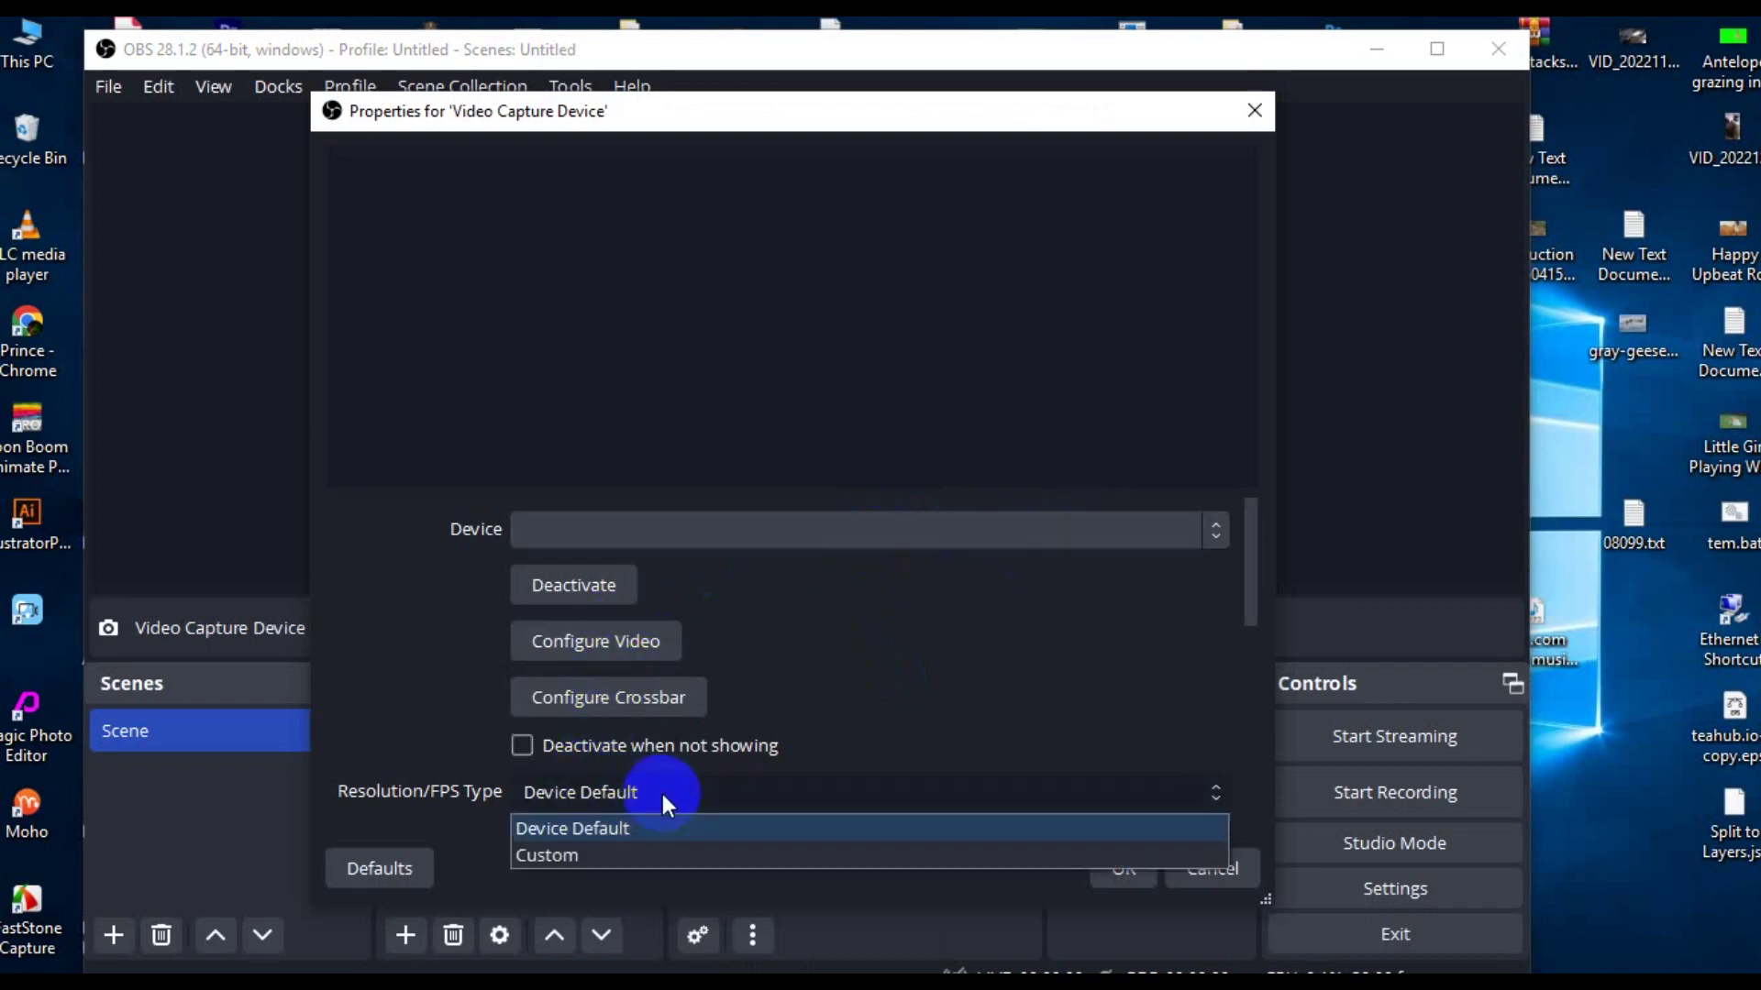
left_click(669, 781)
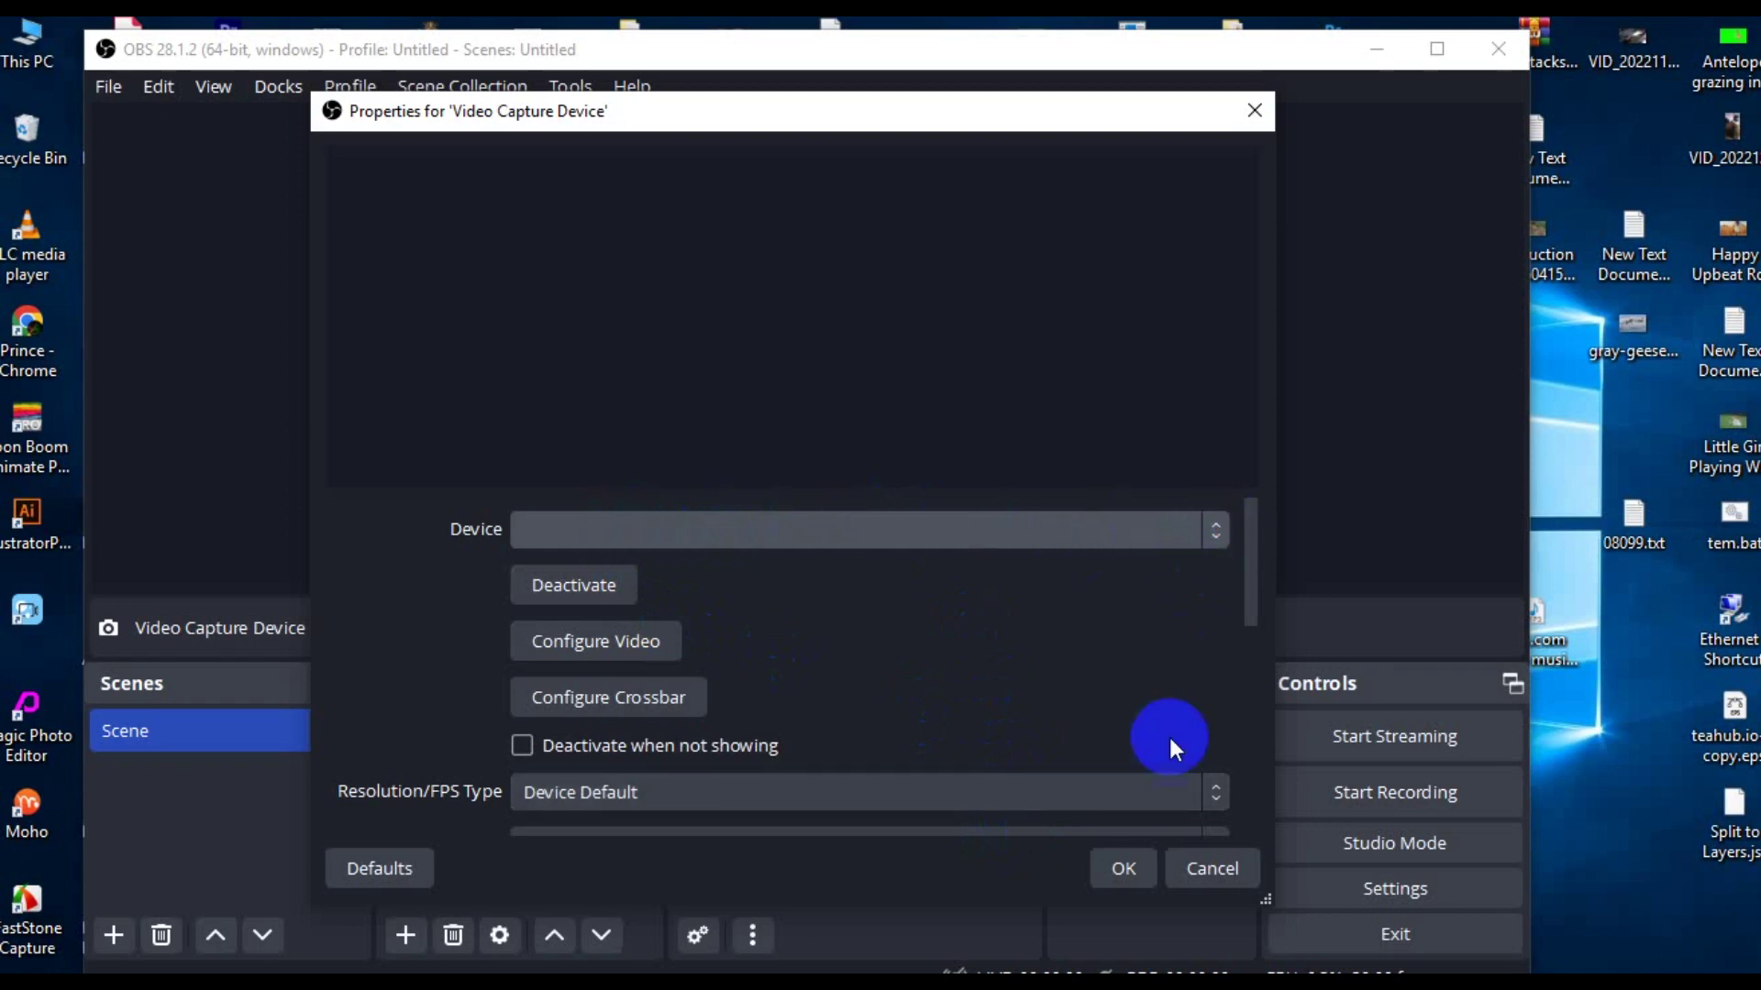
left_click(1189, 862)
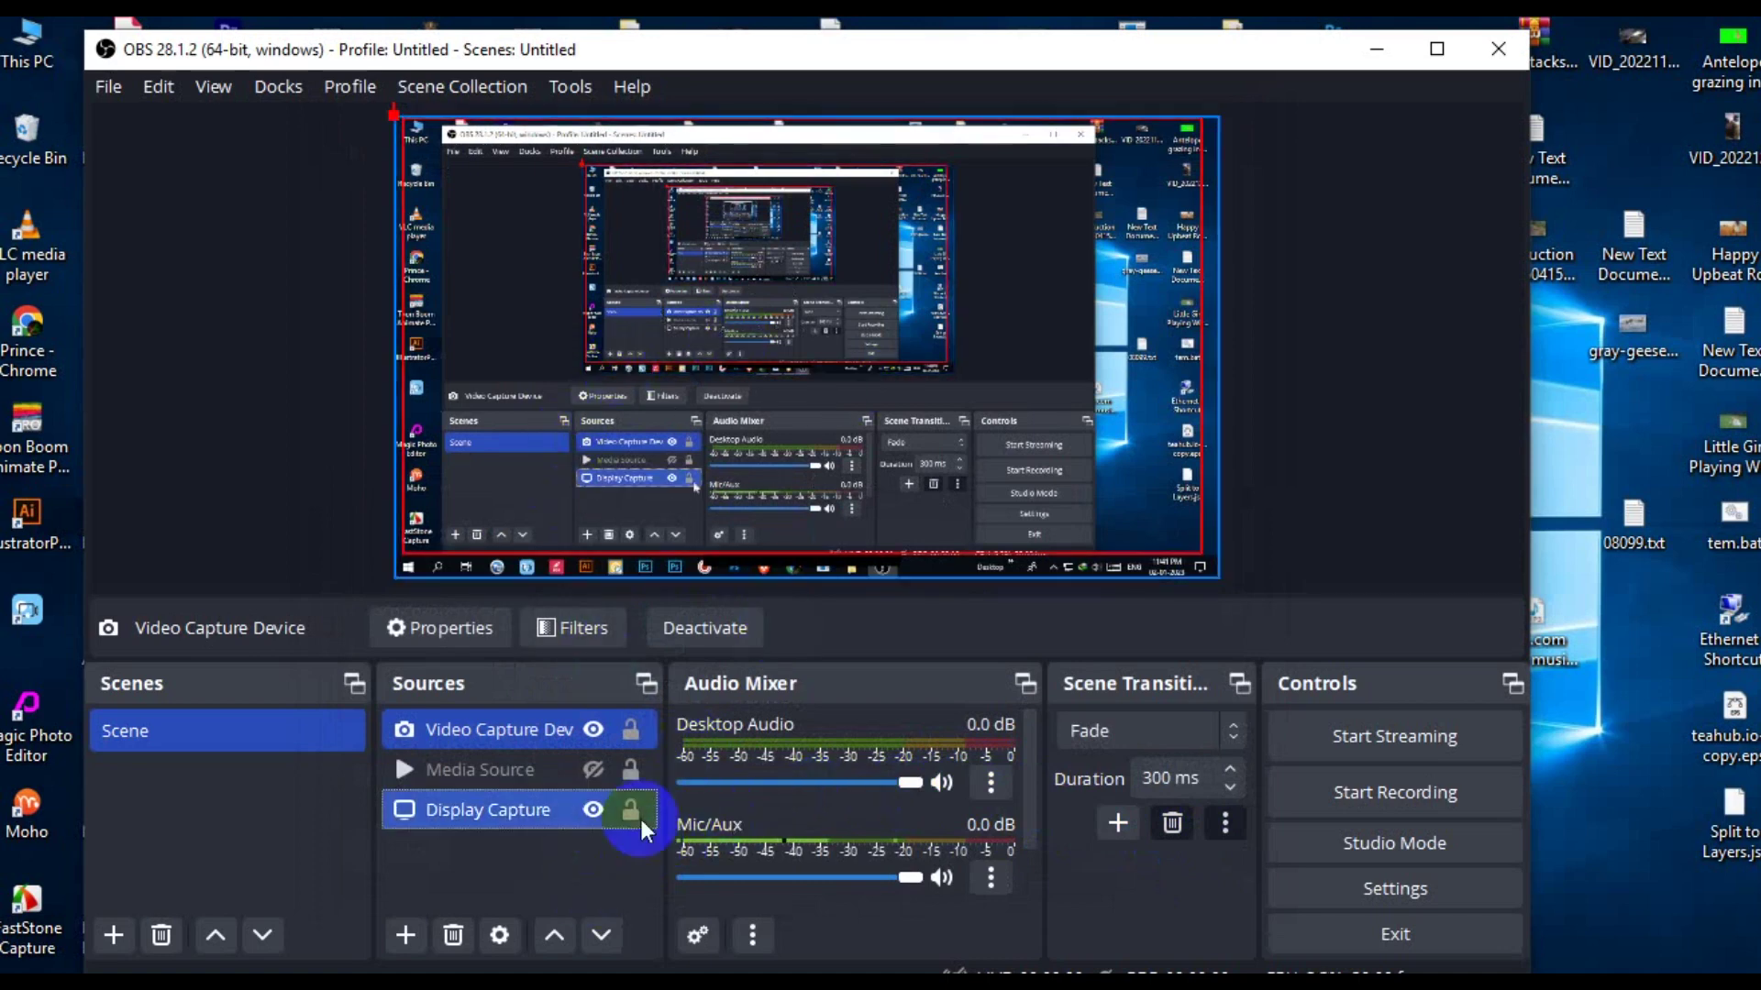
Step: Add a new VLC Video Source to the scene, keeping its default name
left_click(590, 876)
right_click(520, 859)
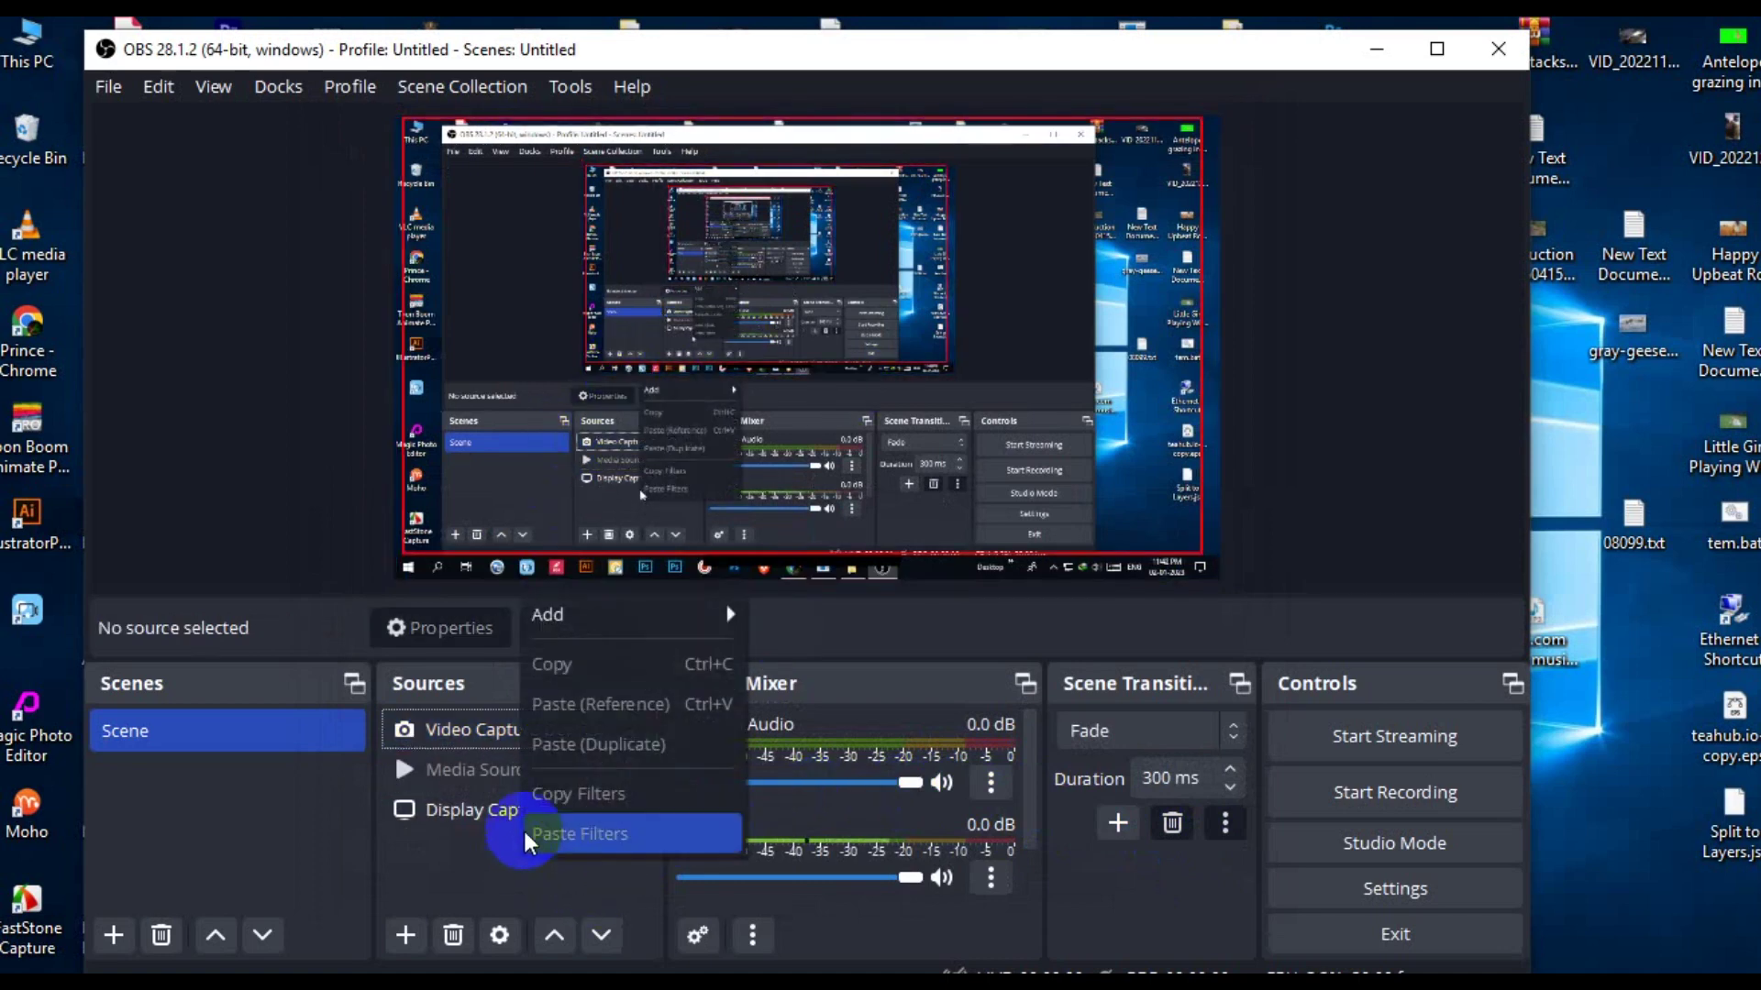
mouse_move(700, 624)
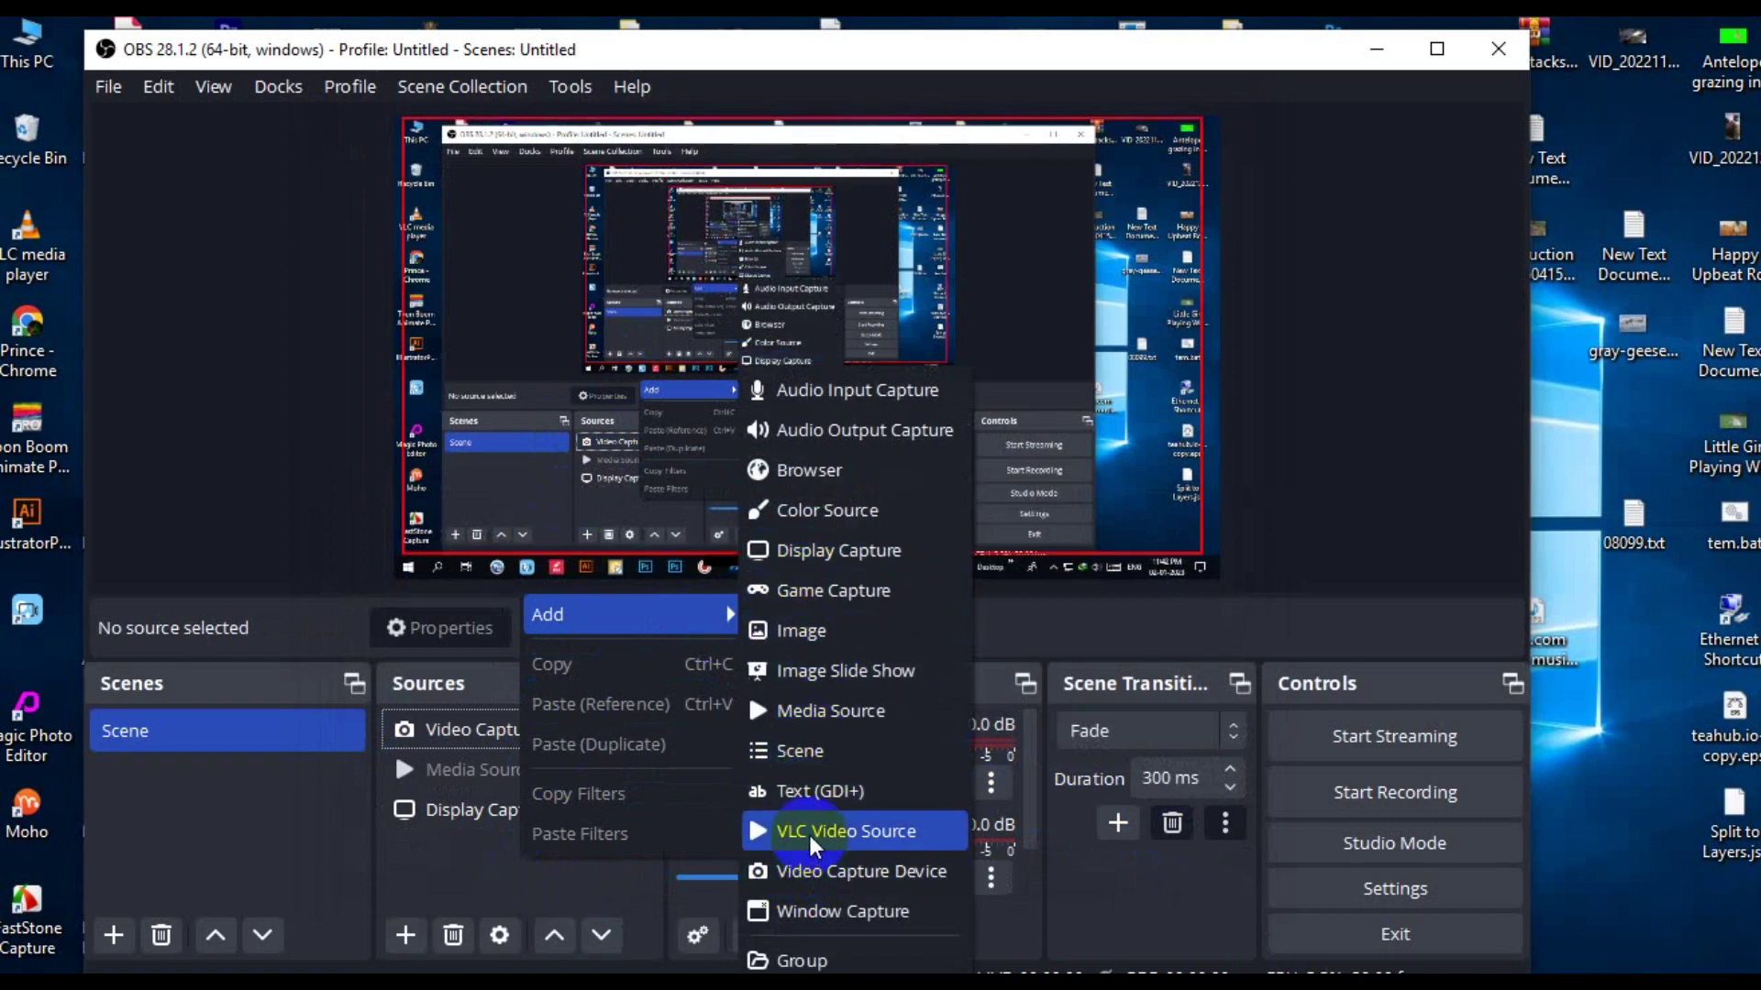
left_click(872, 829)
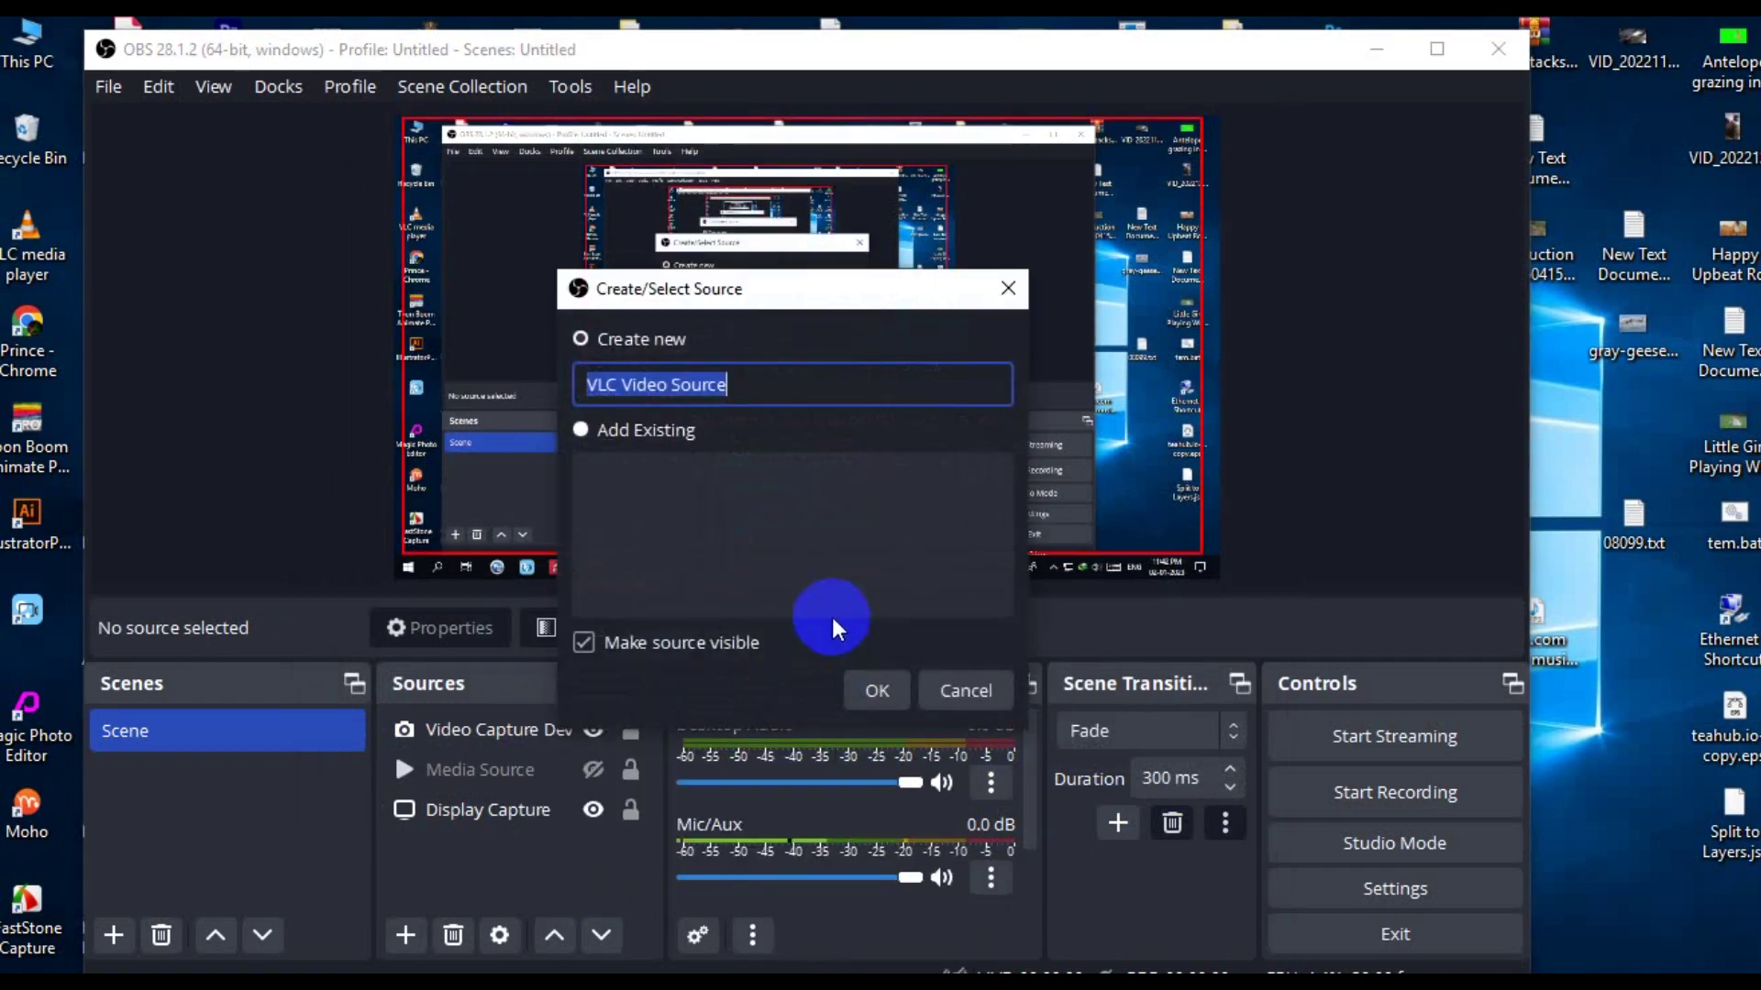
left_click(882, 690)
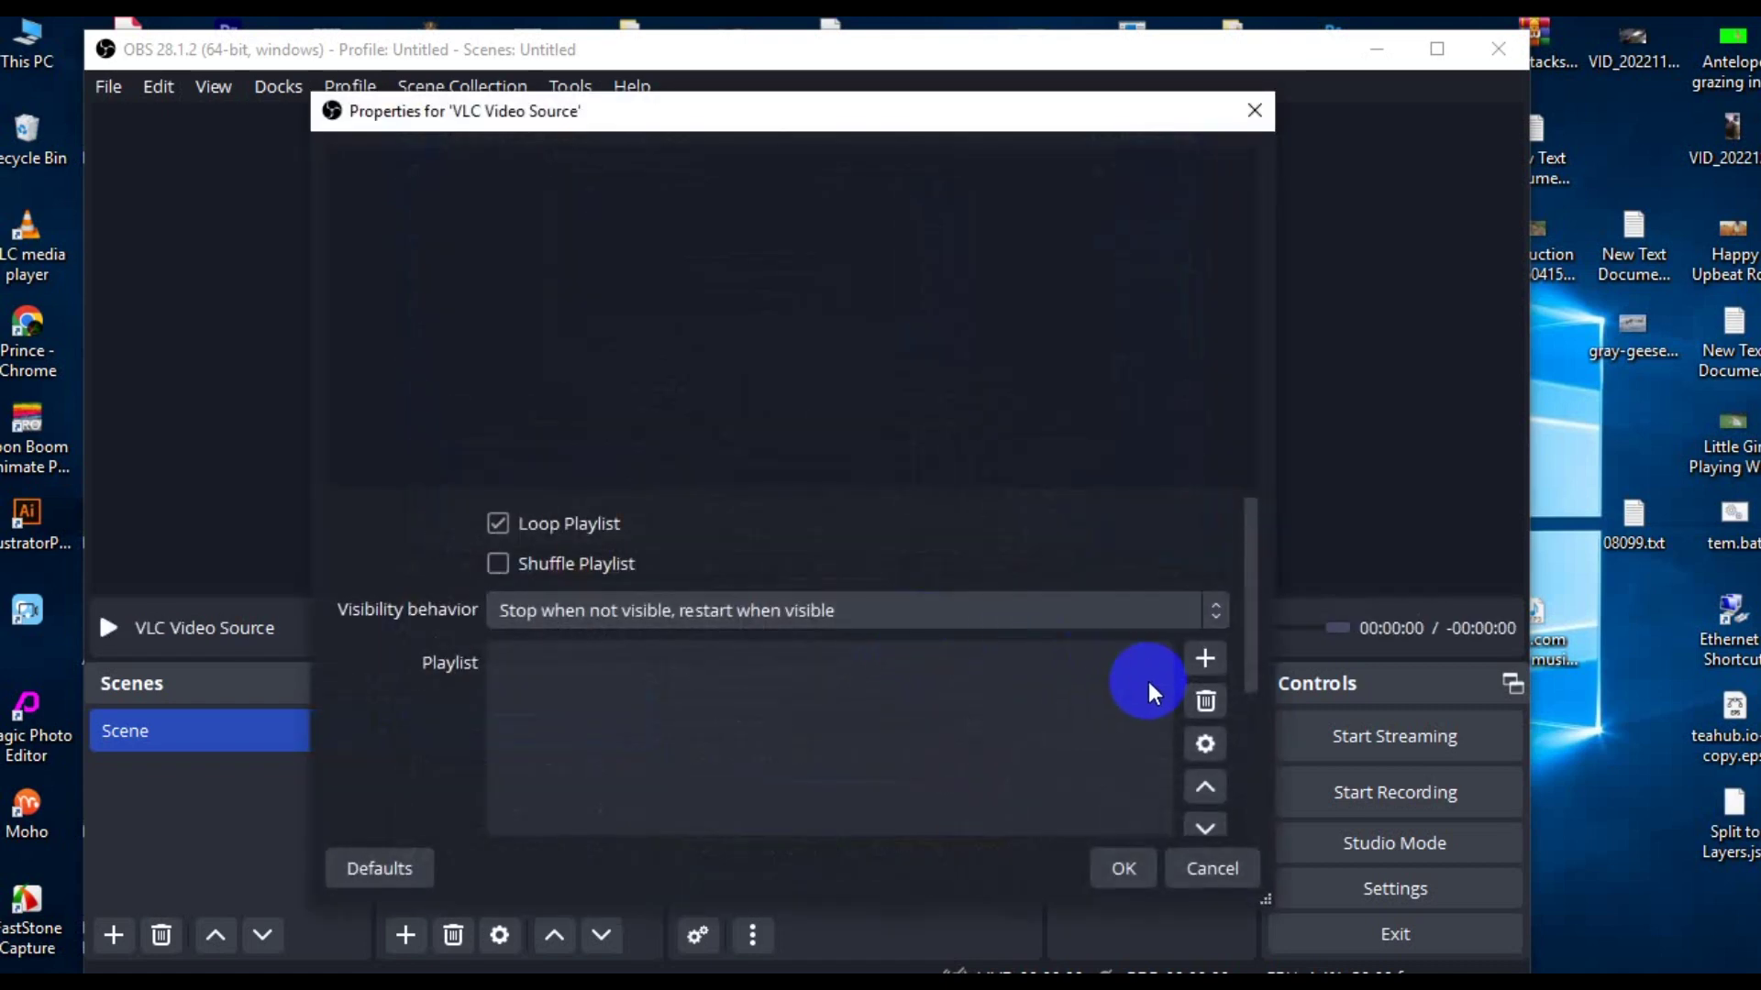
Step: Load the Desktop clip "Little Girl Playing With Rabbit" into the VLC playlist and place the video about 84 px from the canvas's right edge and 95 px above its bottom
left_click(1200, 653)
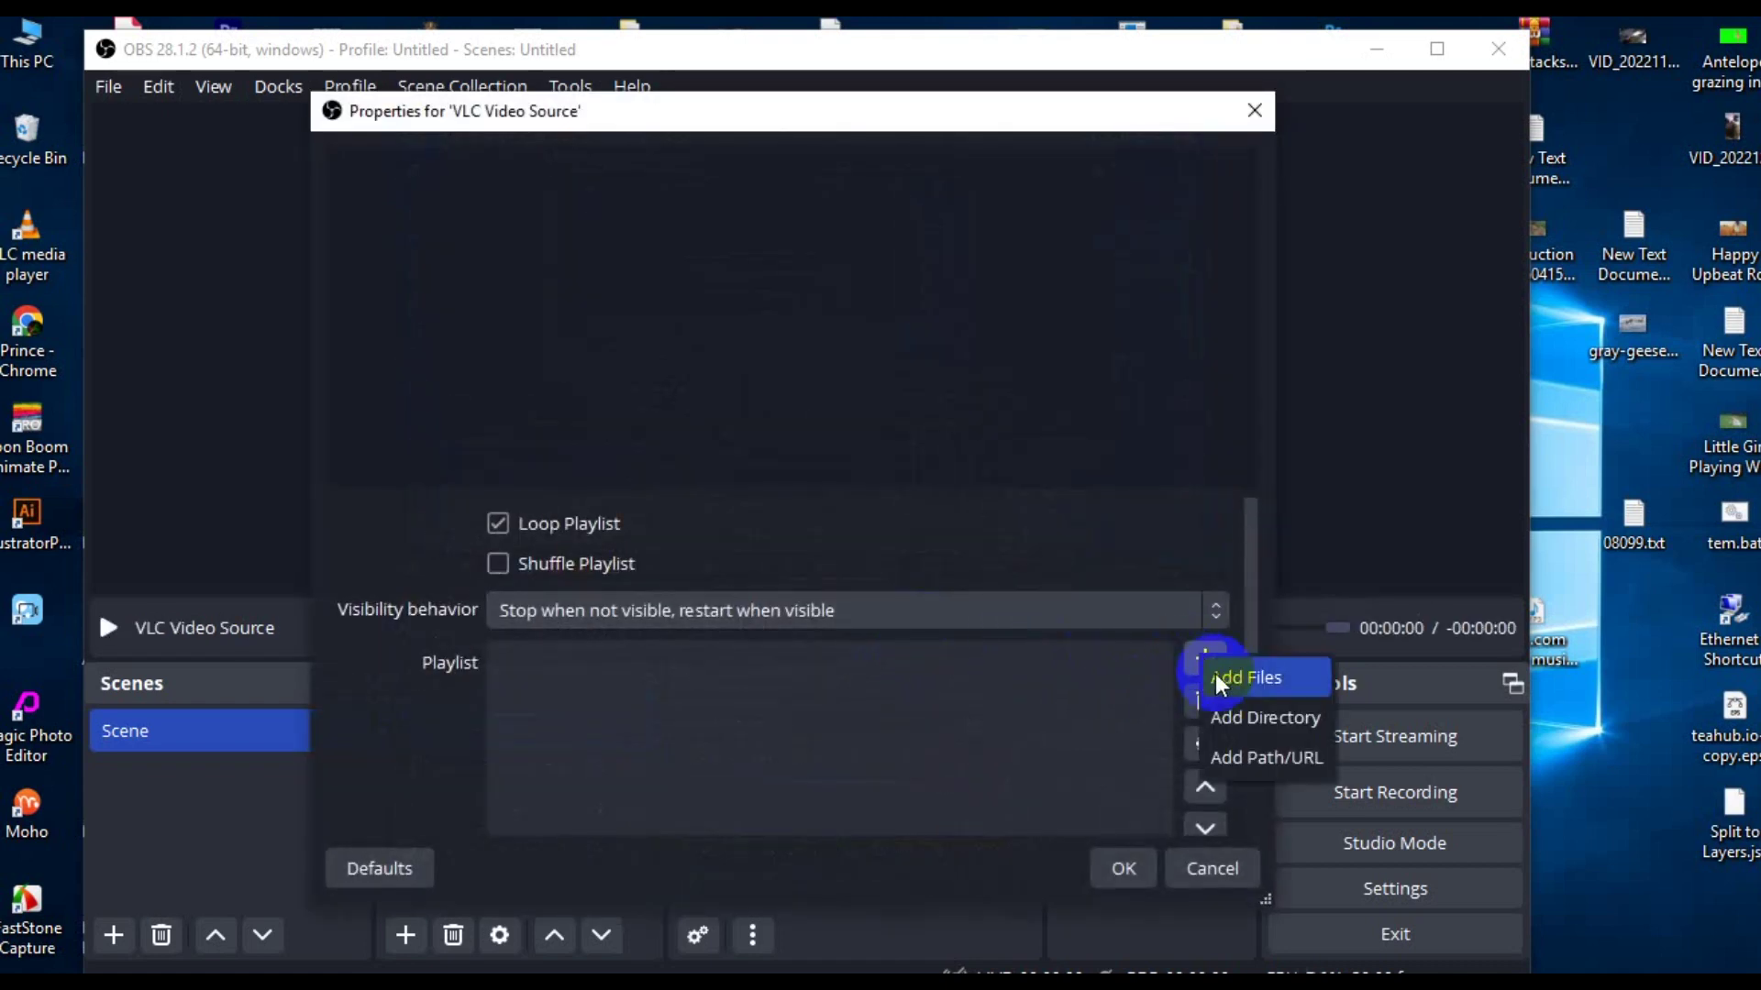
left_click(1216, 674)
scroll(774, 514, "down", 2)
left_click(862, 568)
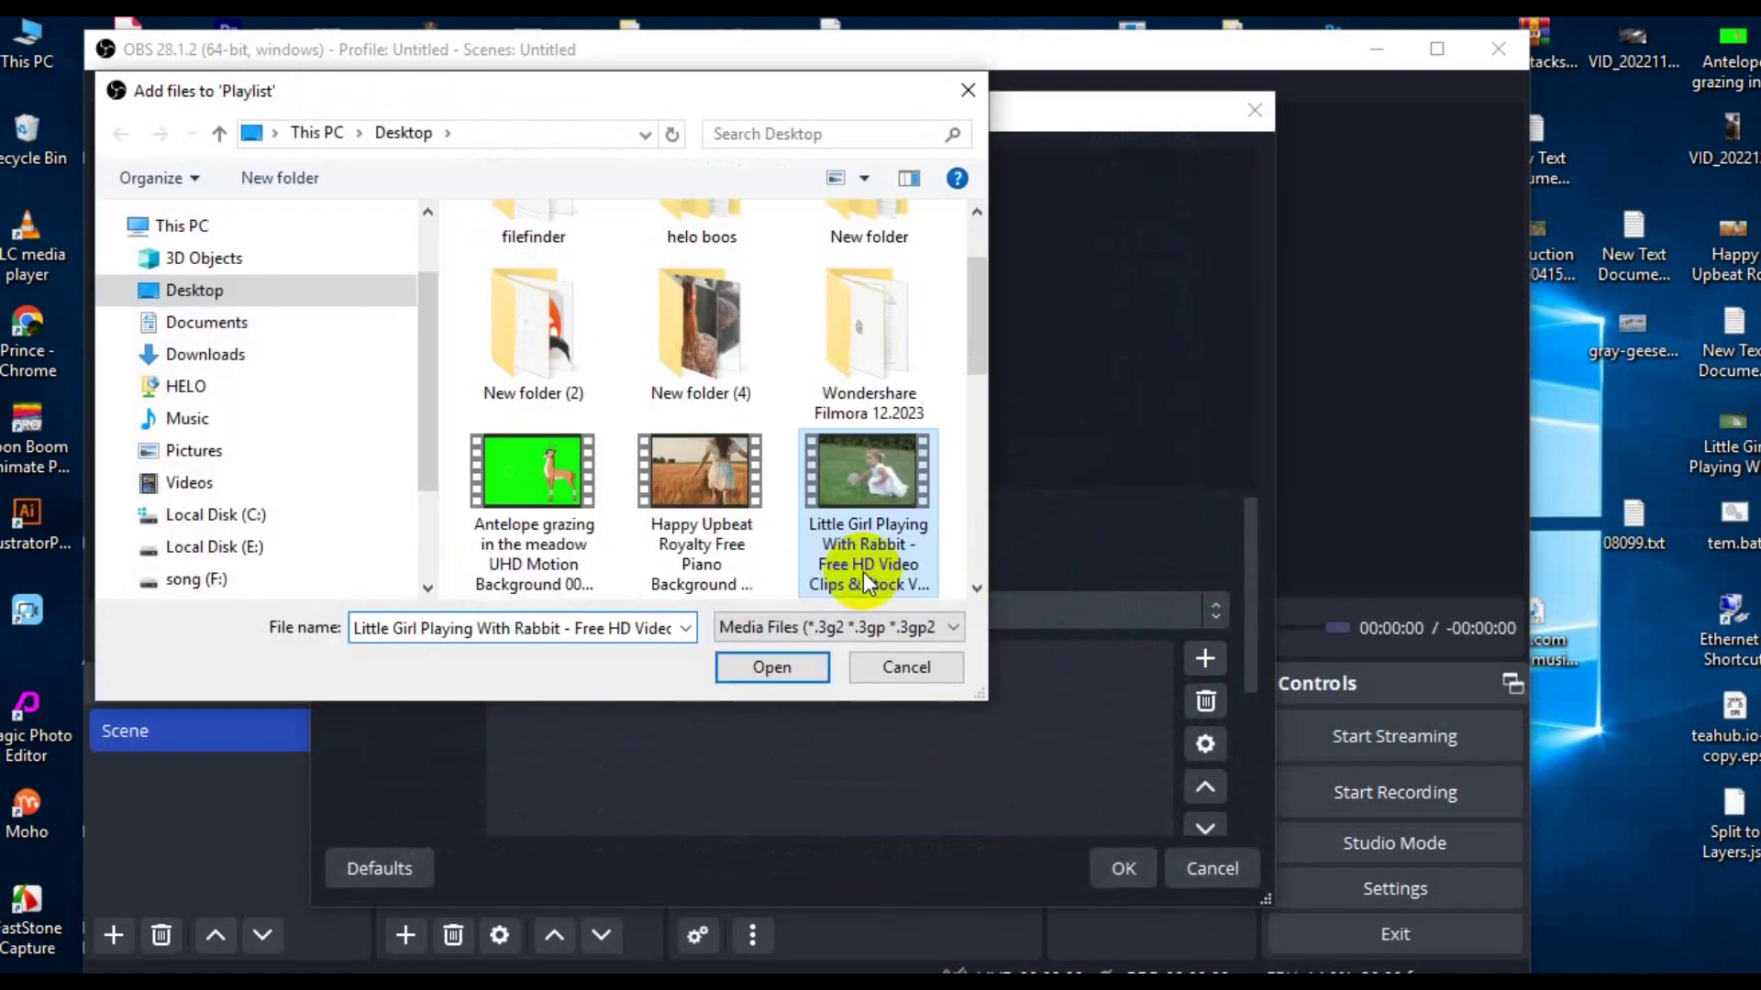
left_click(779, 661)
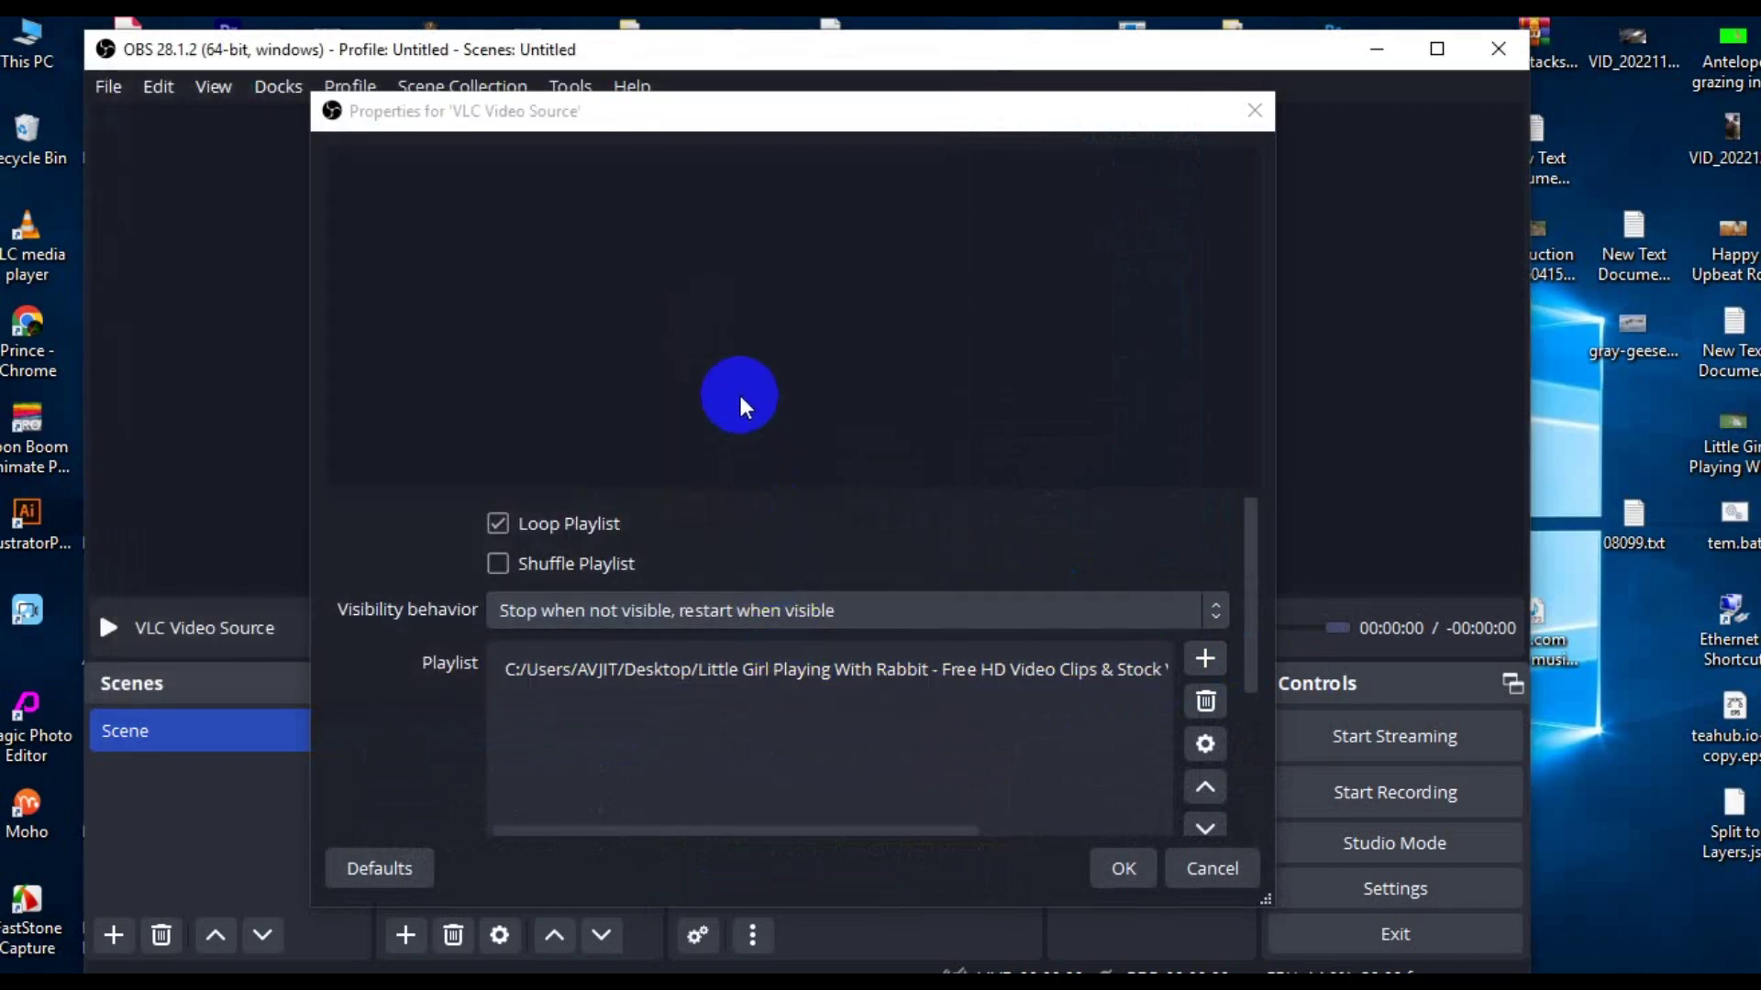
left_click(1118, 853)
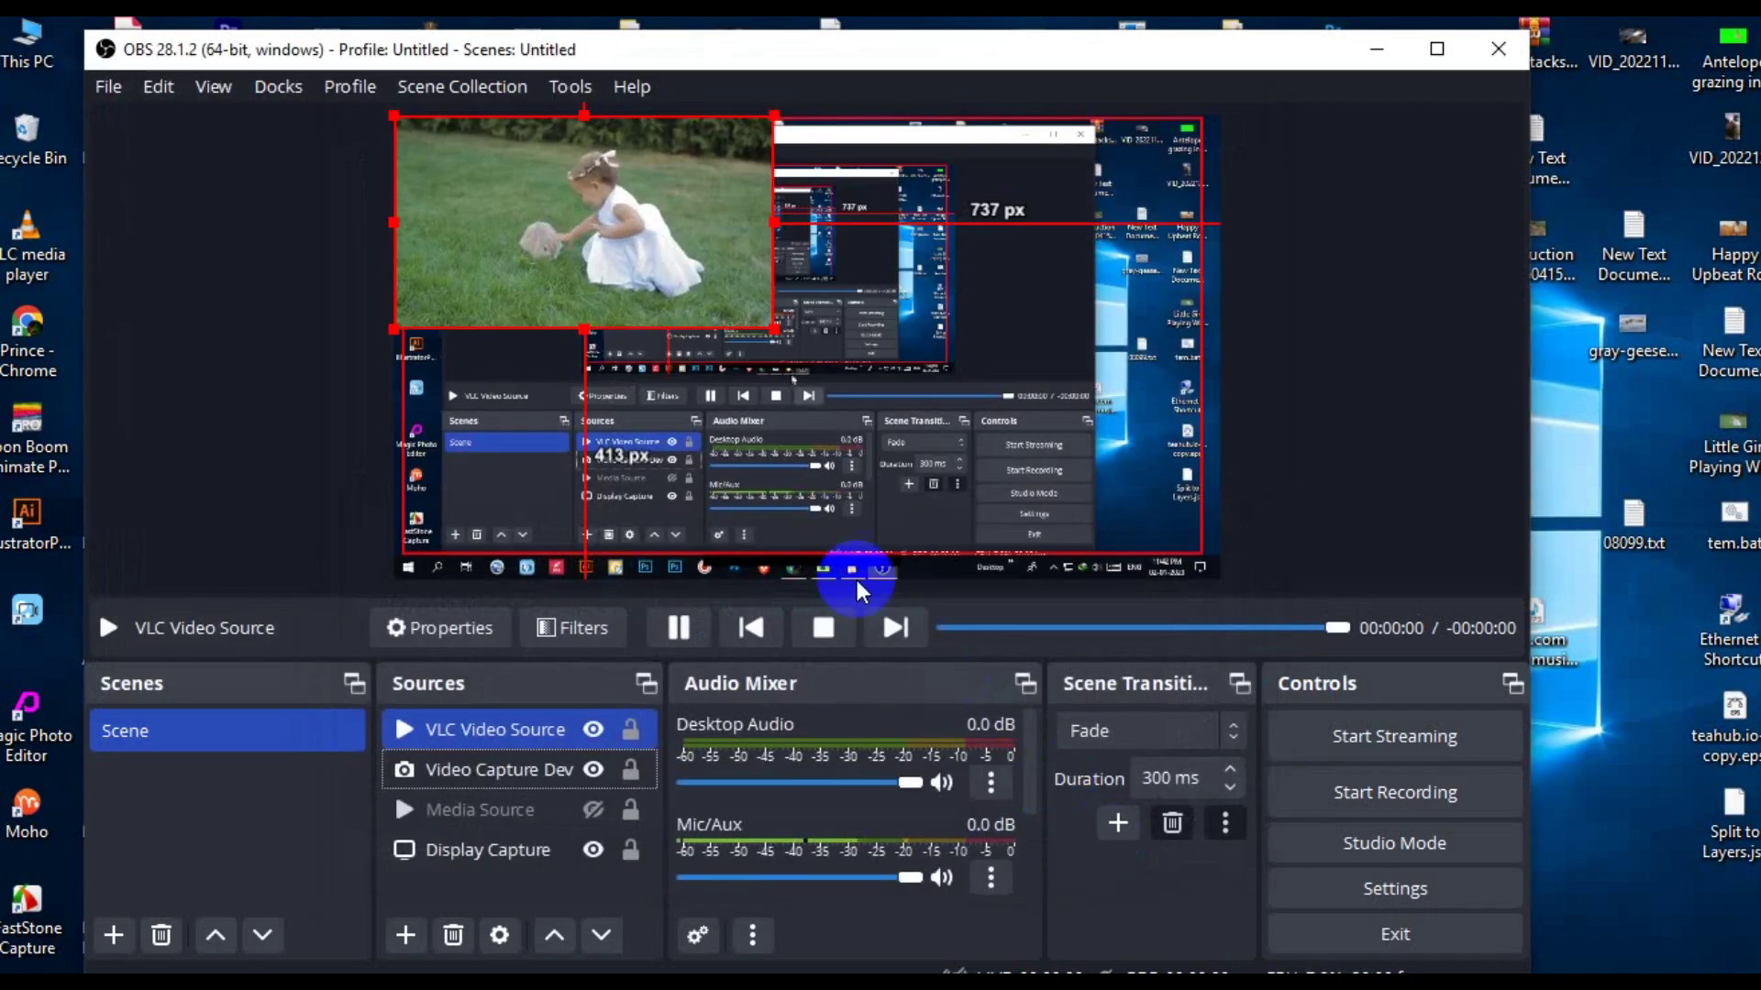
left_click_drag(607, 228, 1001, 406)
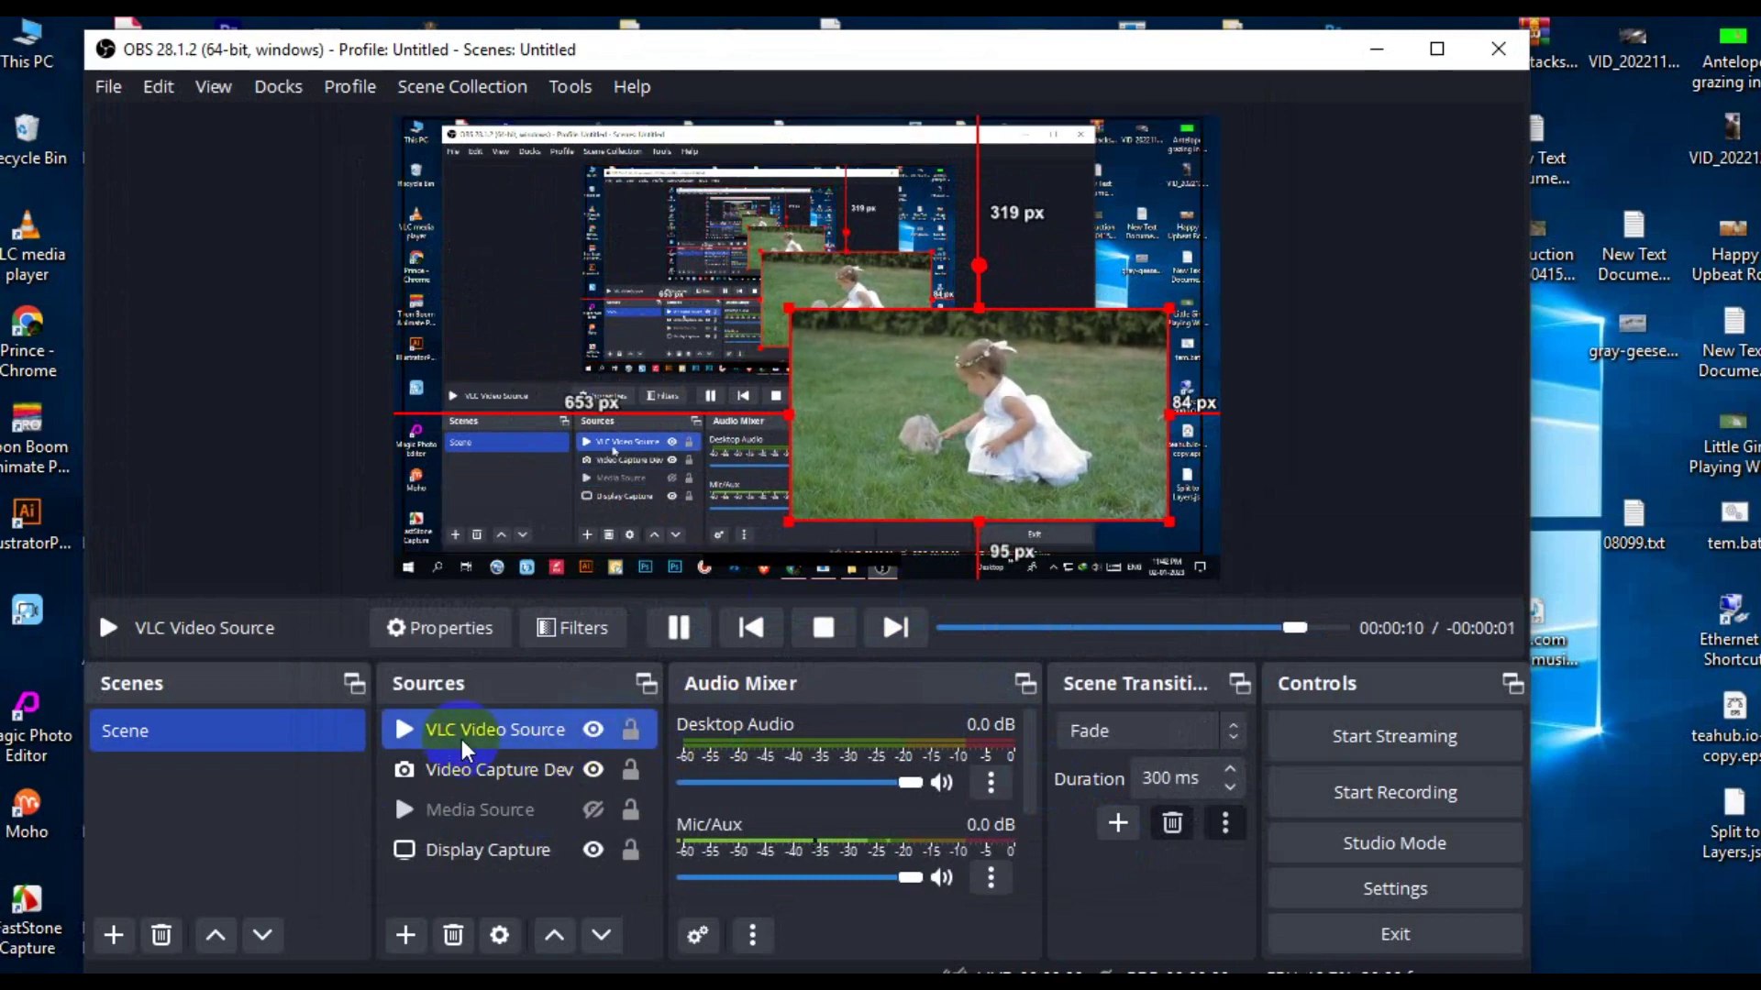
Step: Hide the VLC Video Source and remove it from the scene
right_click(553, 731)
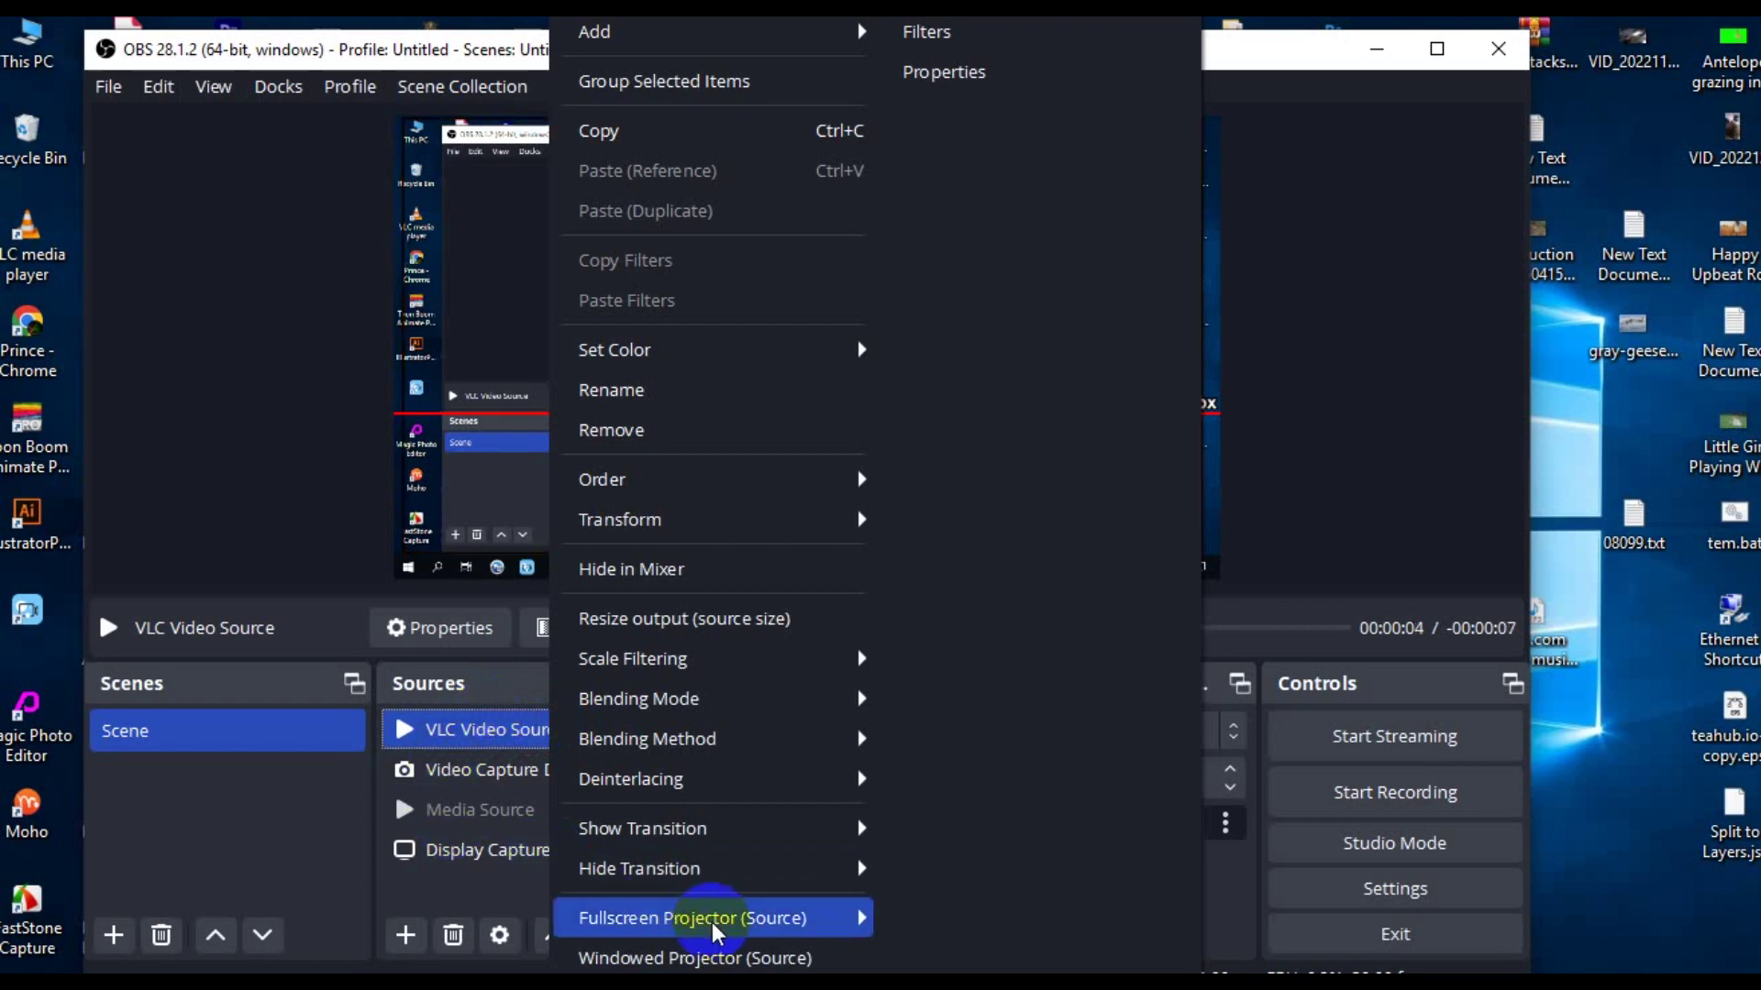
left_click(459, 738)
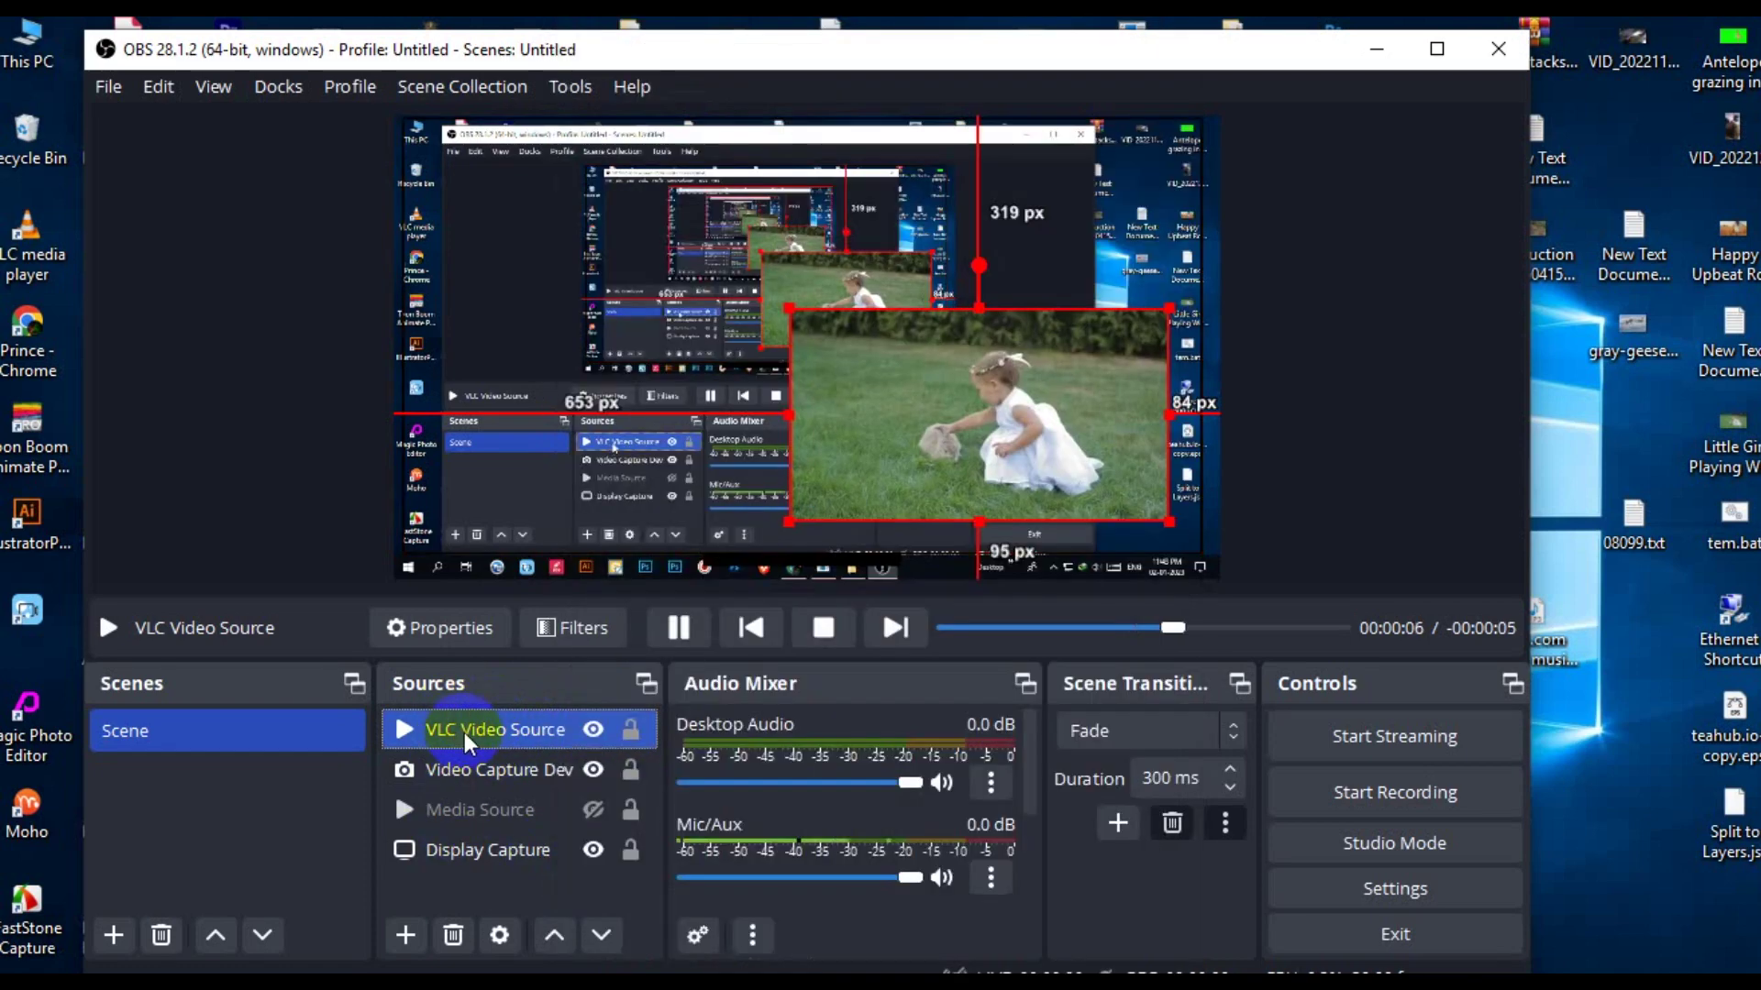
left_click(593, 730)
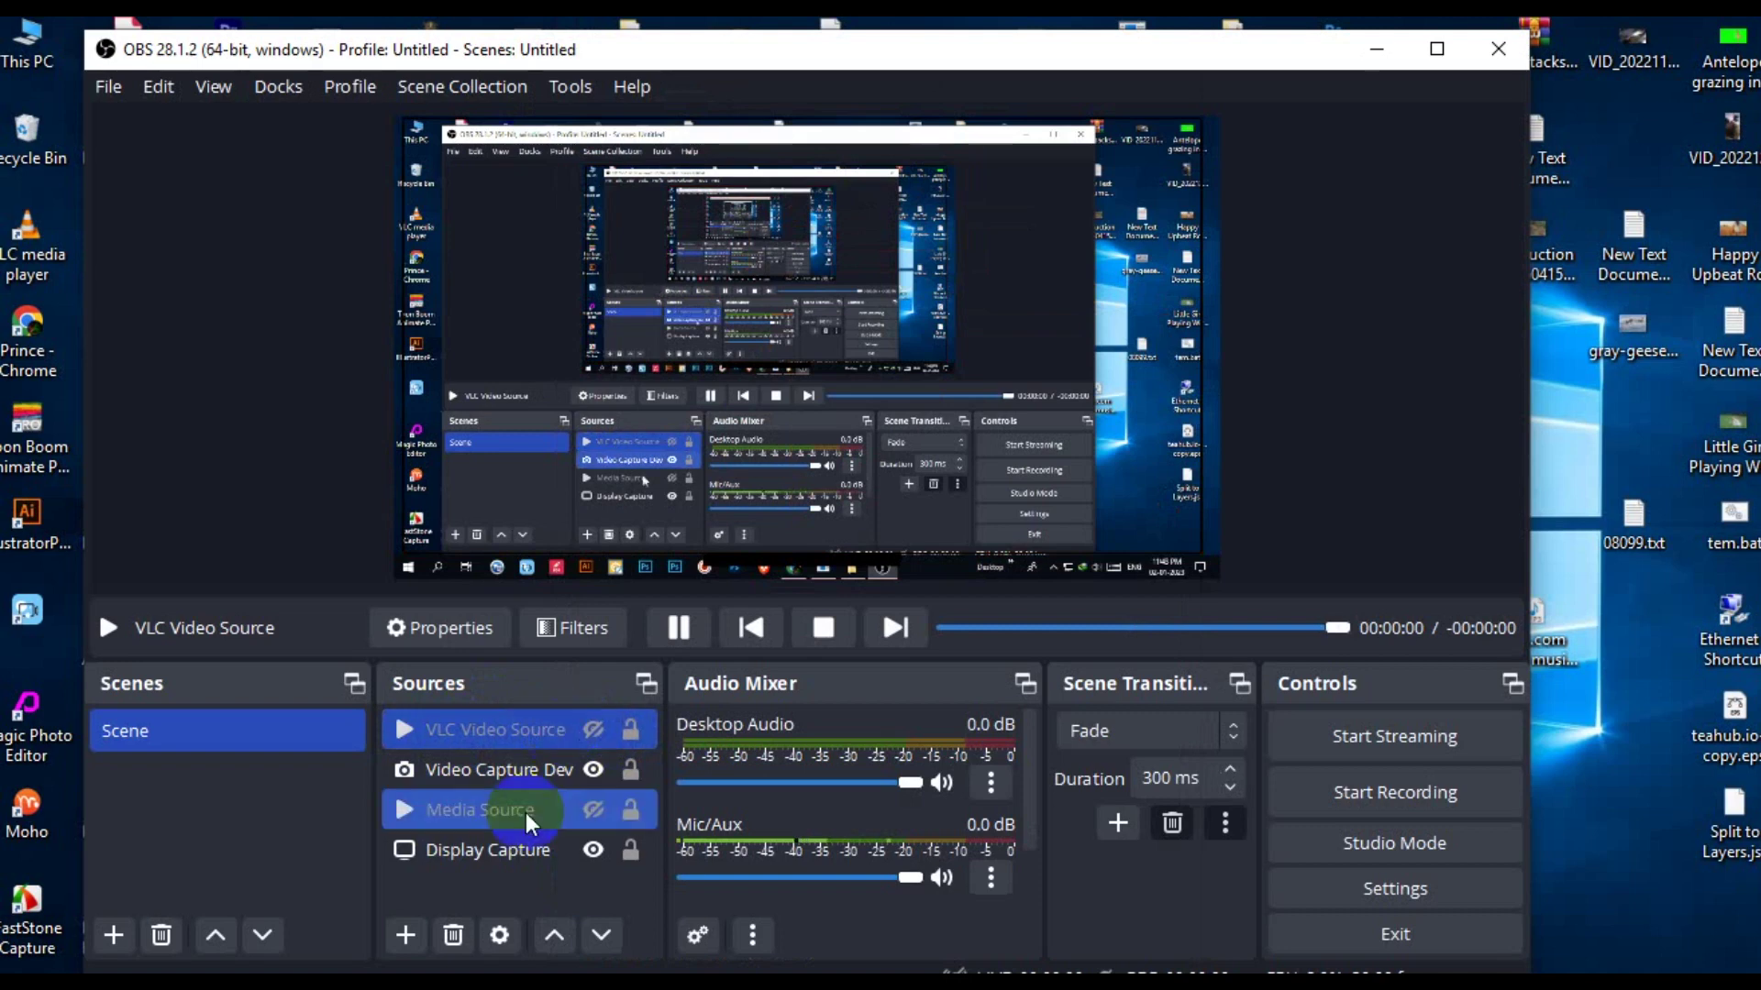
left_click(452, 936)
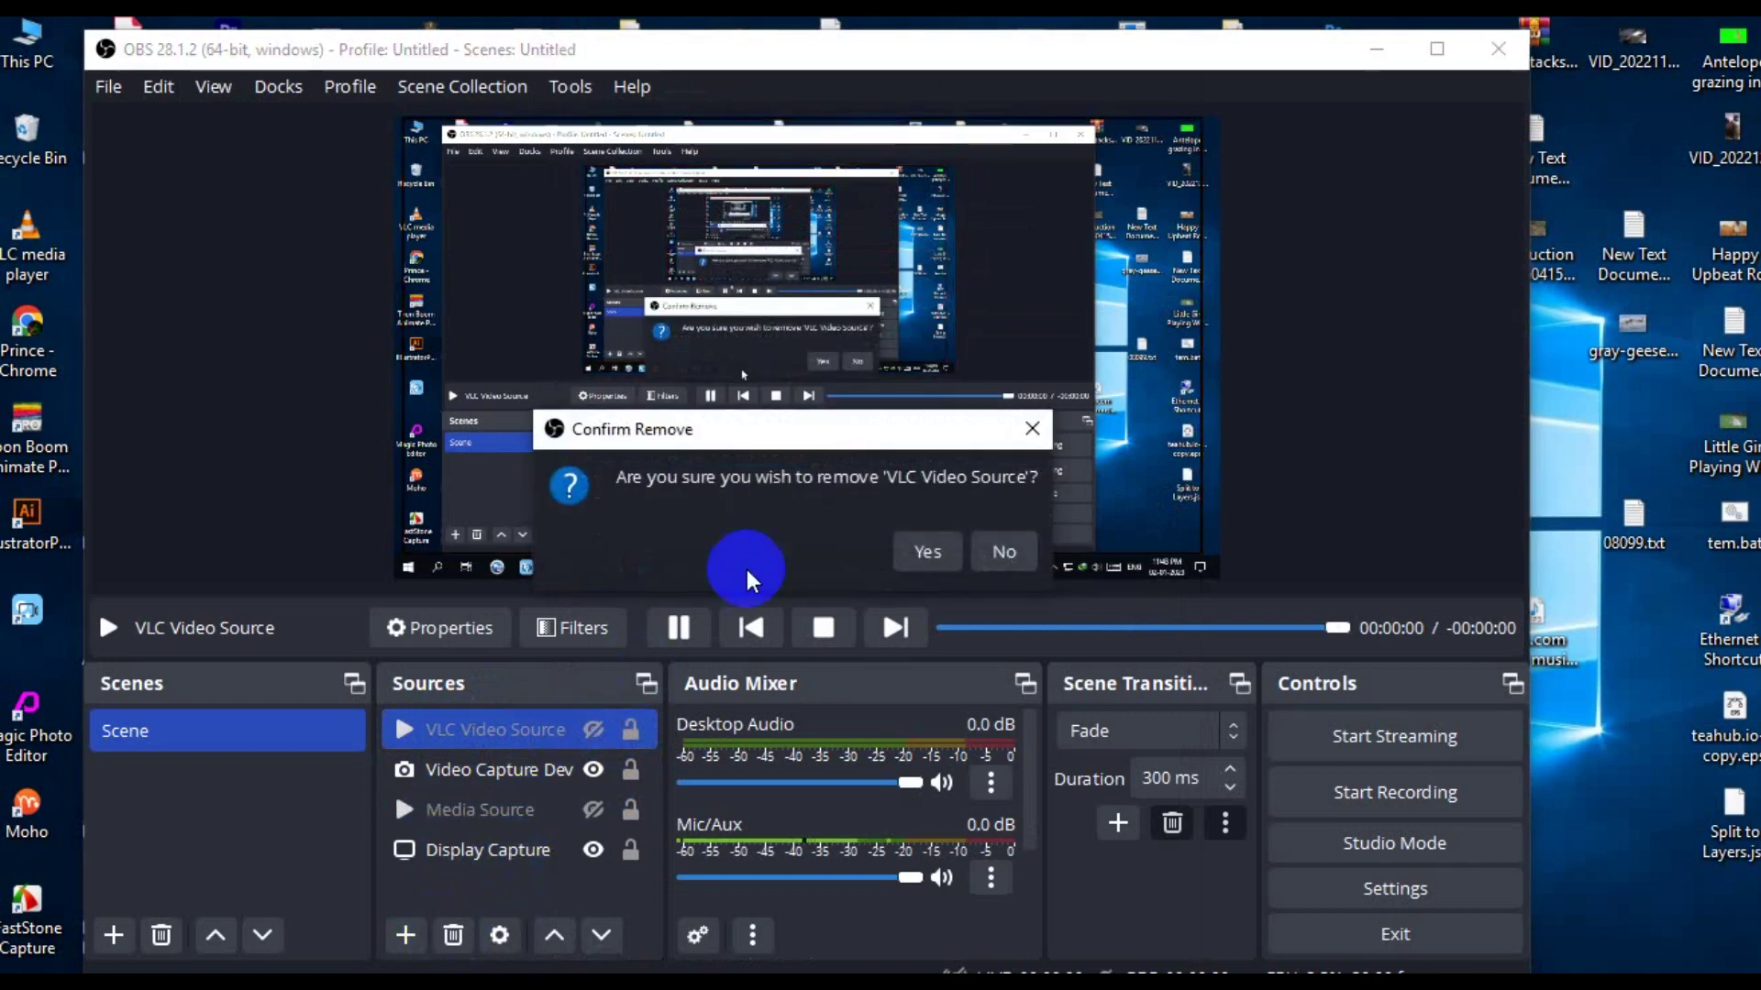
left_click(910, 553)
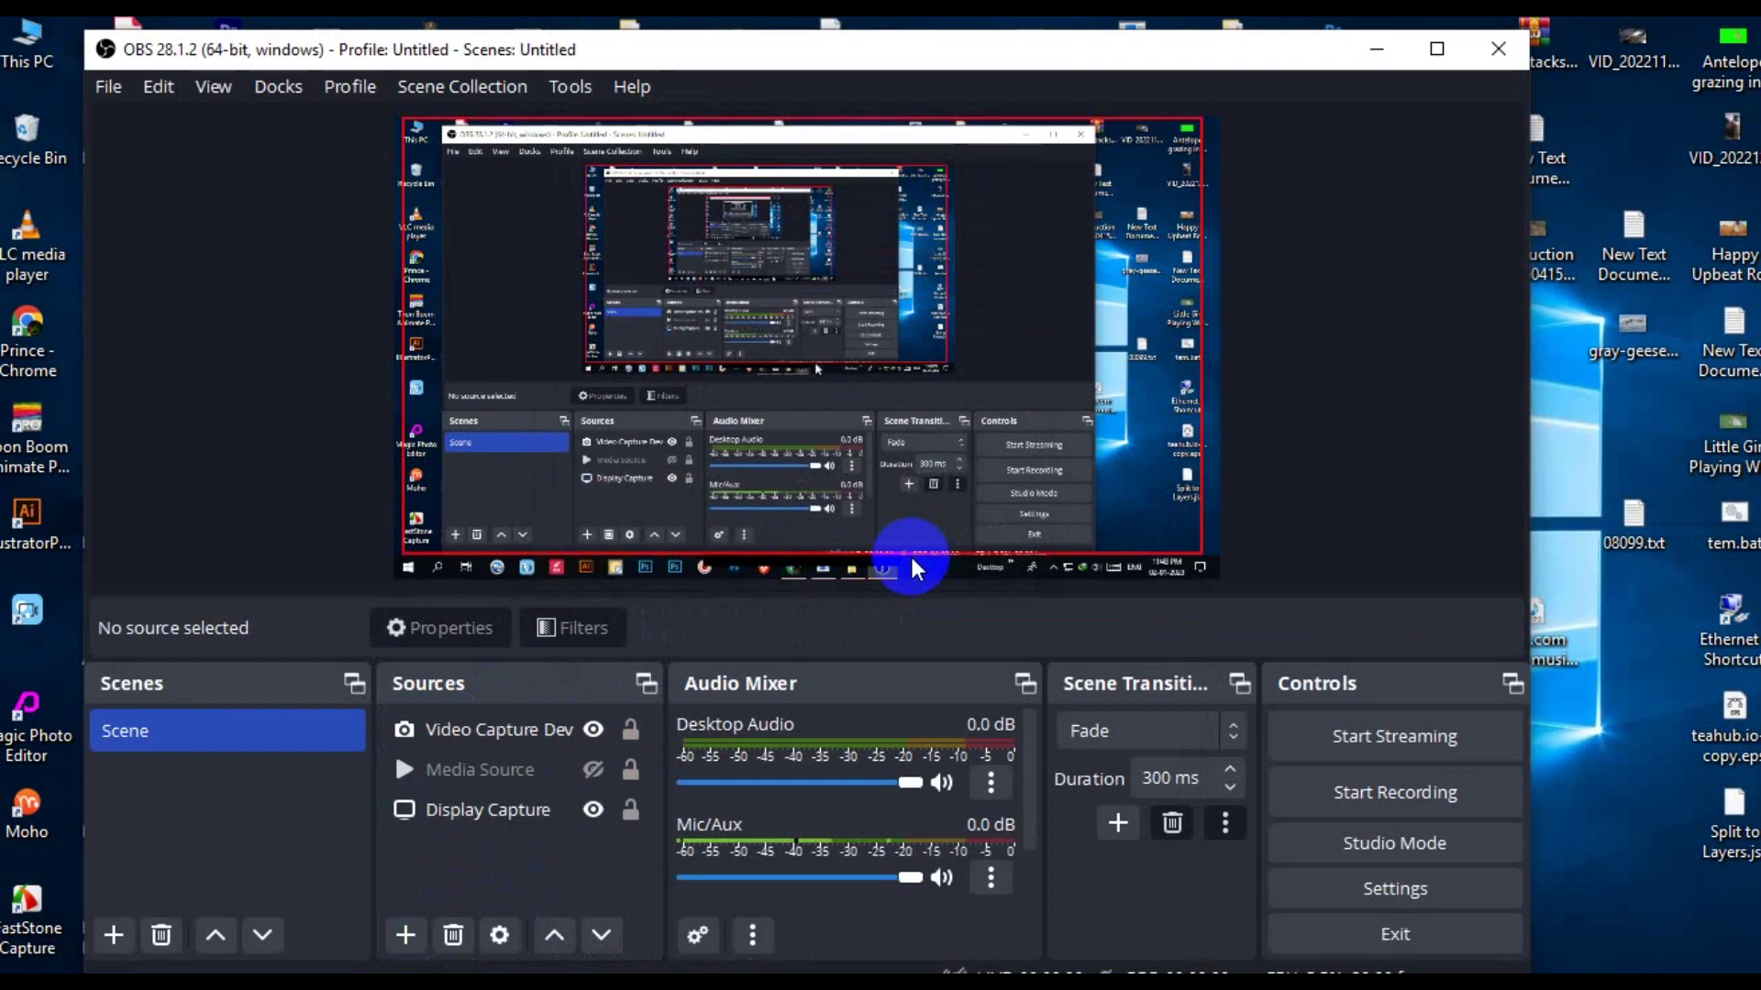
Step: Remove the Video Capture Device source from the scene
left_click(550, 730)
left_click(452, 936)
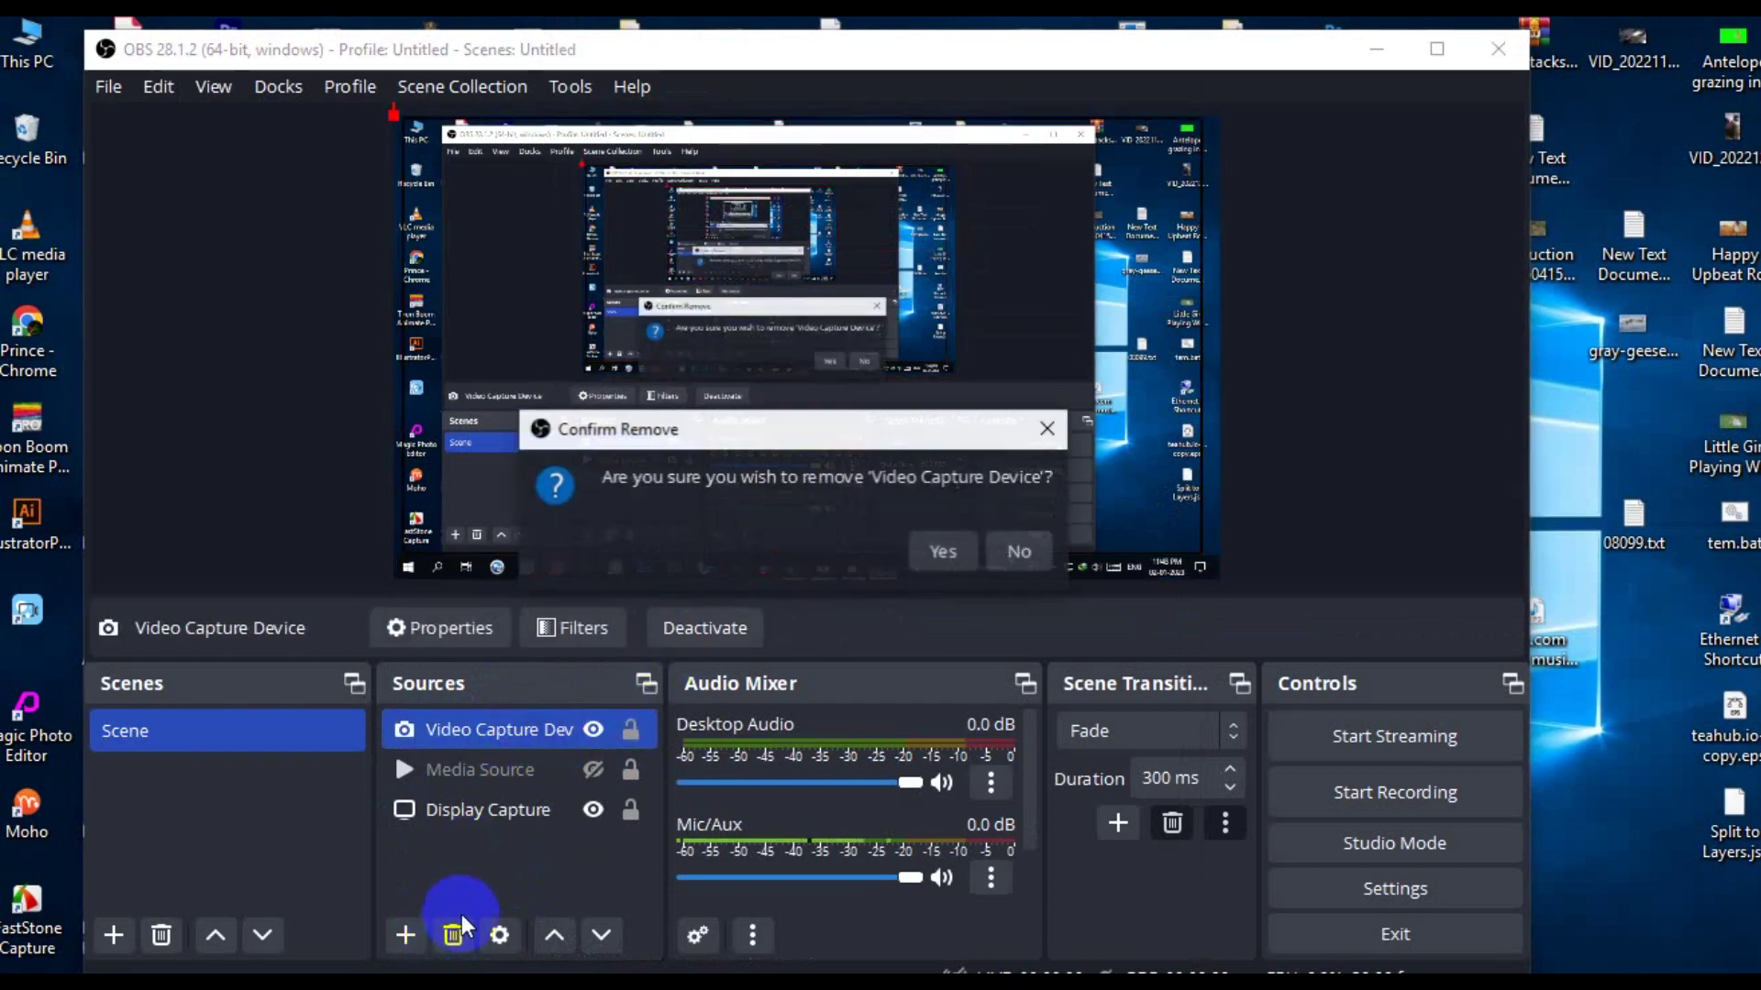
left_click(927, 543)
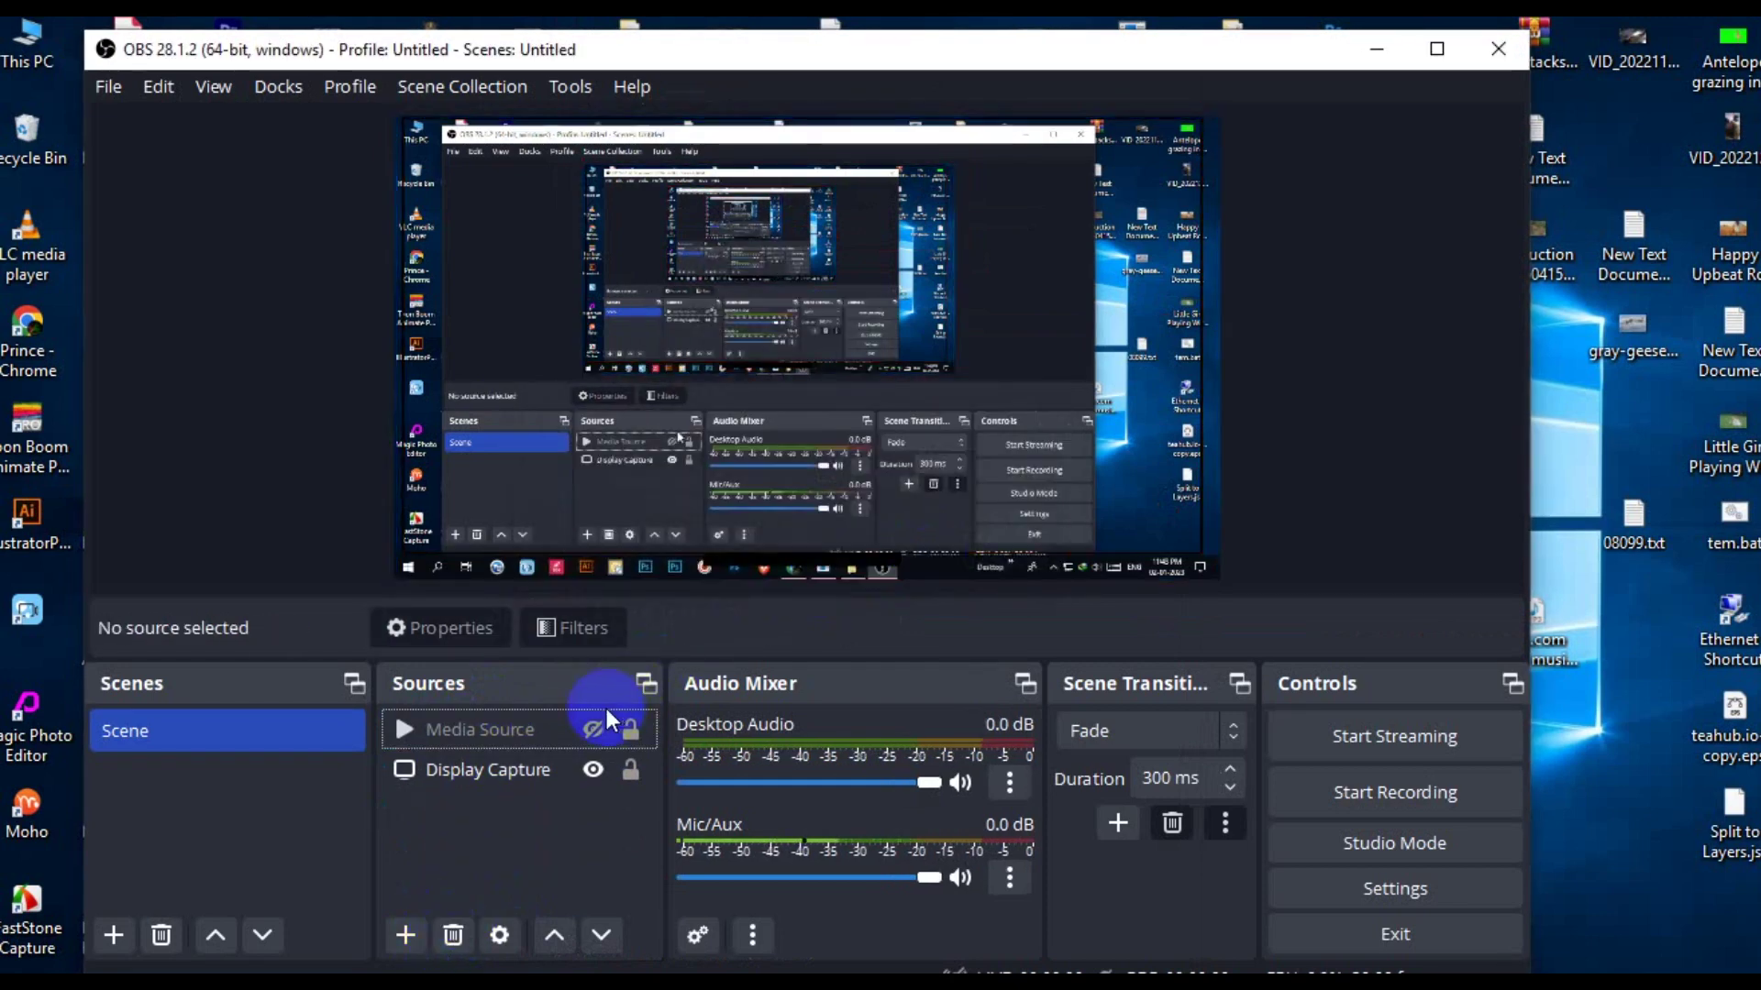
Step: Hide the Display Capture source and show the Media Source
left_click(614, 772)
left_click(602, 773)
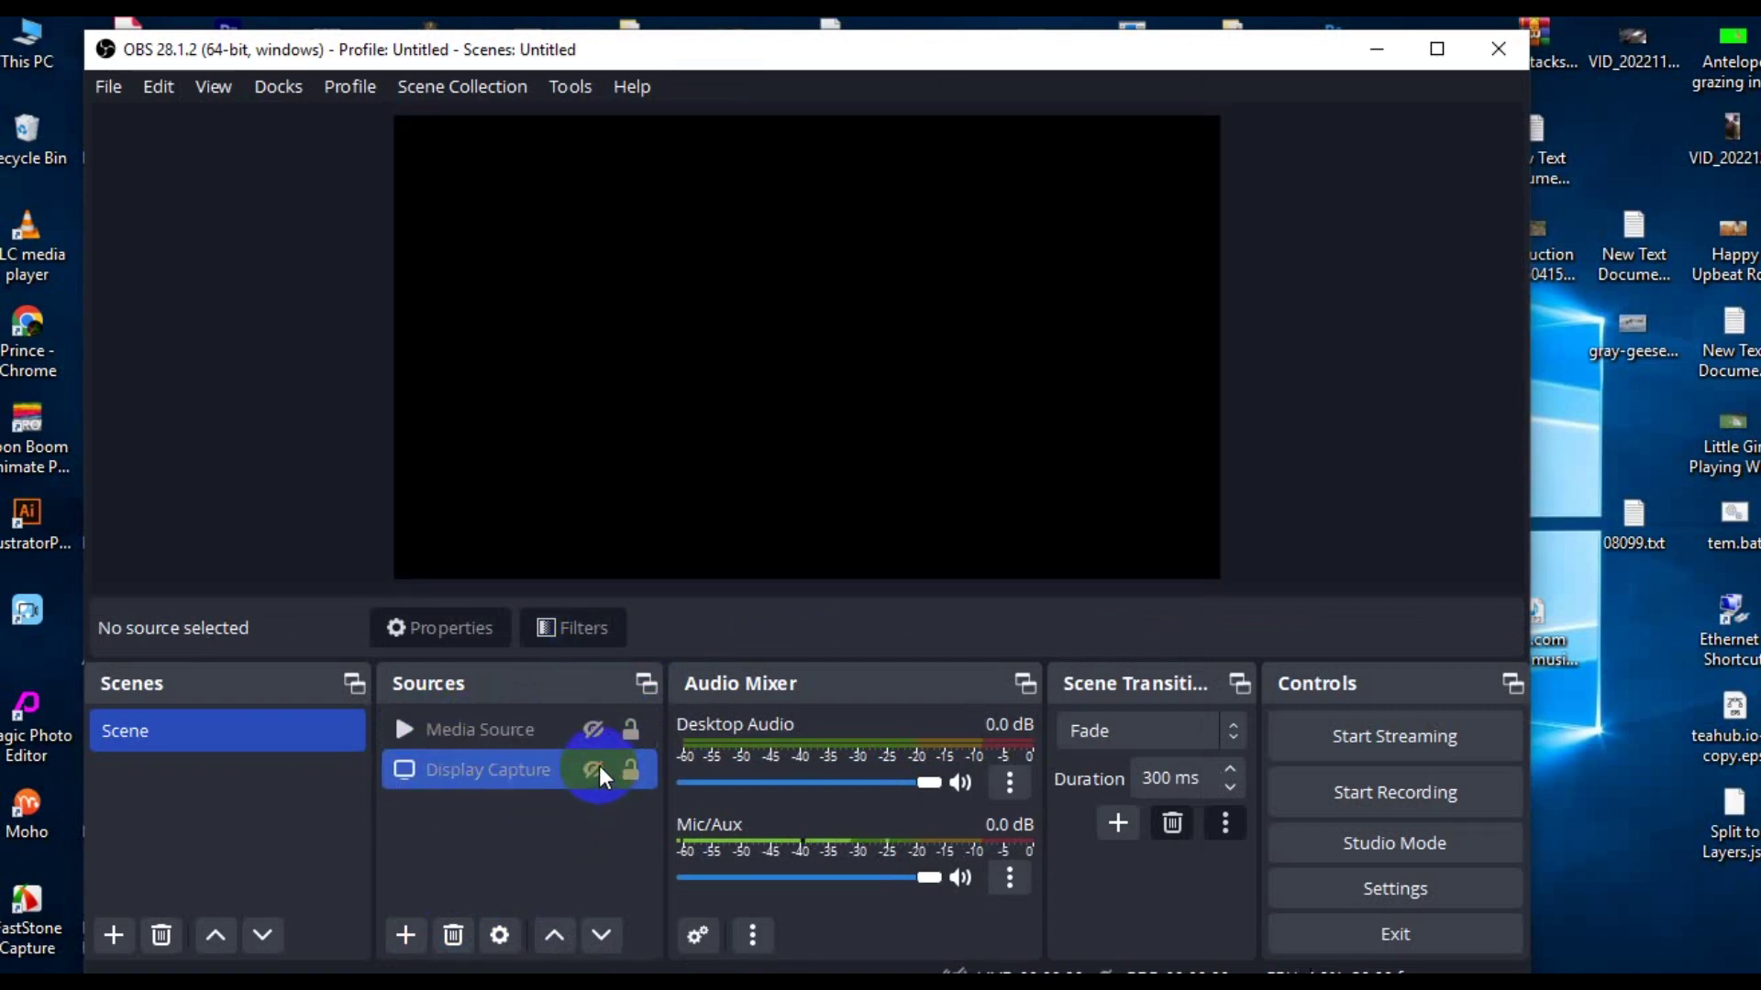
left_click(584, 747)
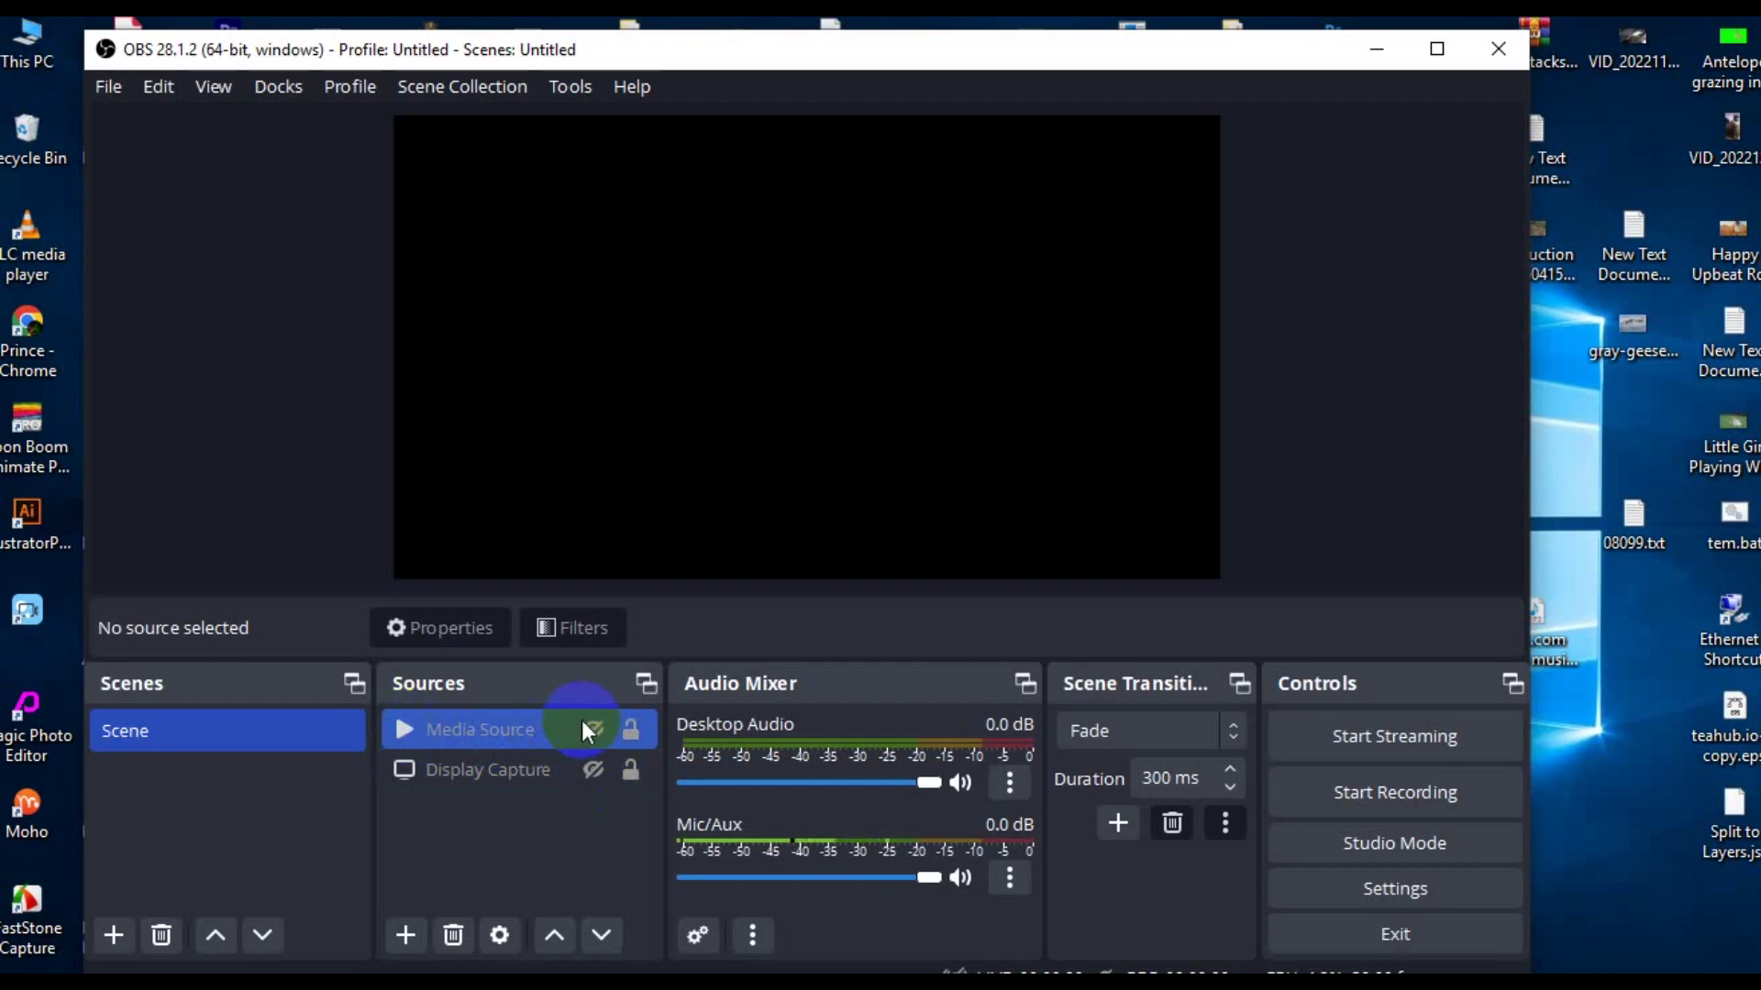
left_click(590, 731)
Step: Enlarge and place the Media Source video about 57 px from the canvas's left and top edges, 200 px from its right and 87 px above its bottom
mouse_move(609, 204)
left_mouse_down()
mouse_move(688, 276)
mouse_move(658, 283)
mouse_move(610, 196)
left_mouse_up()
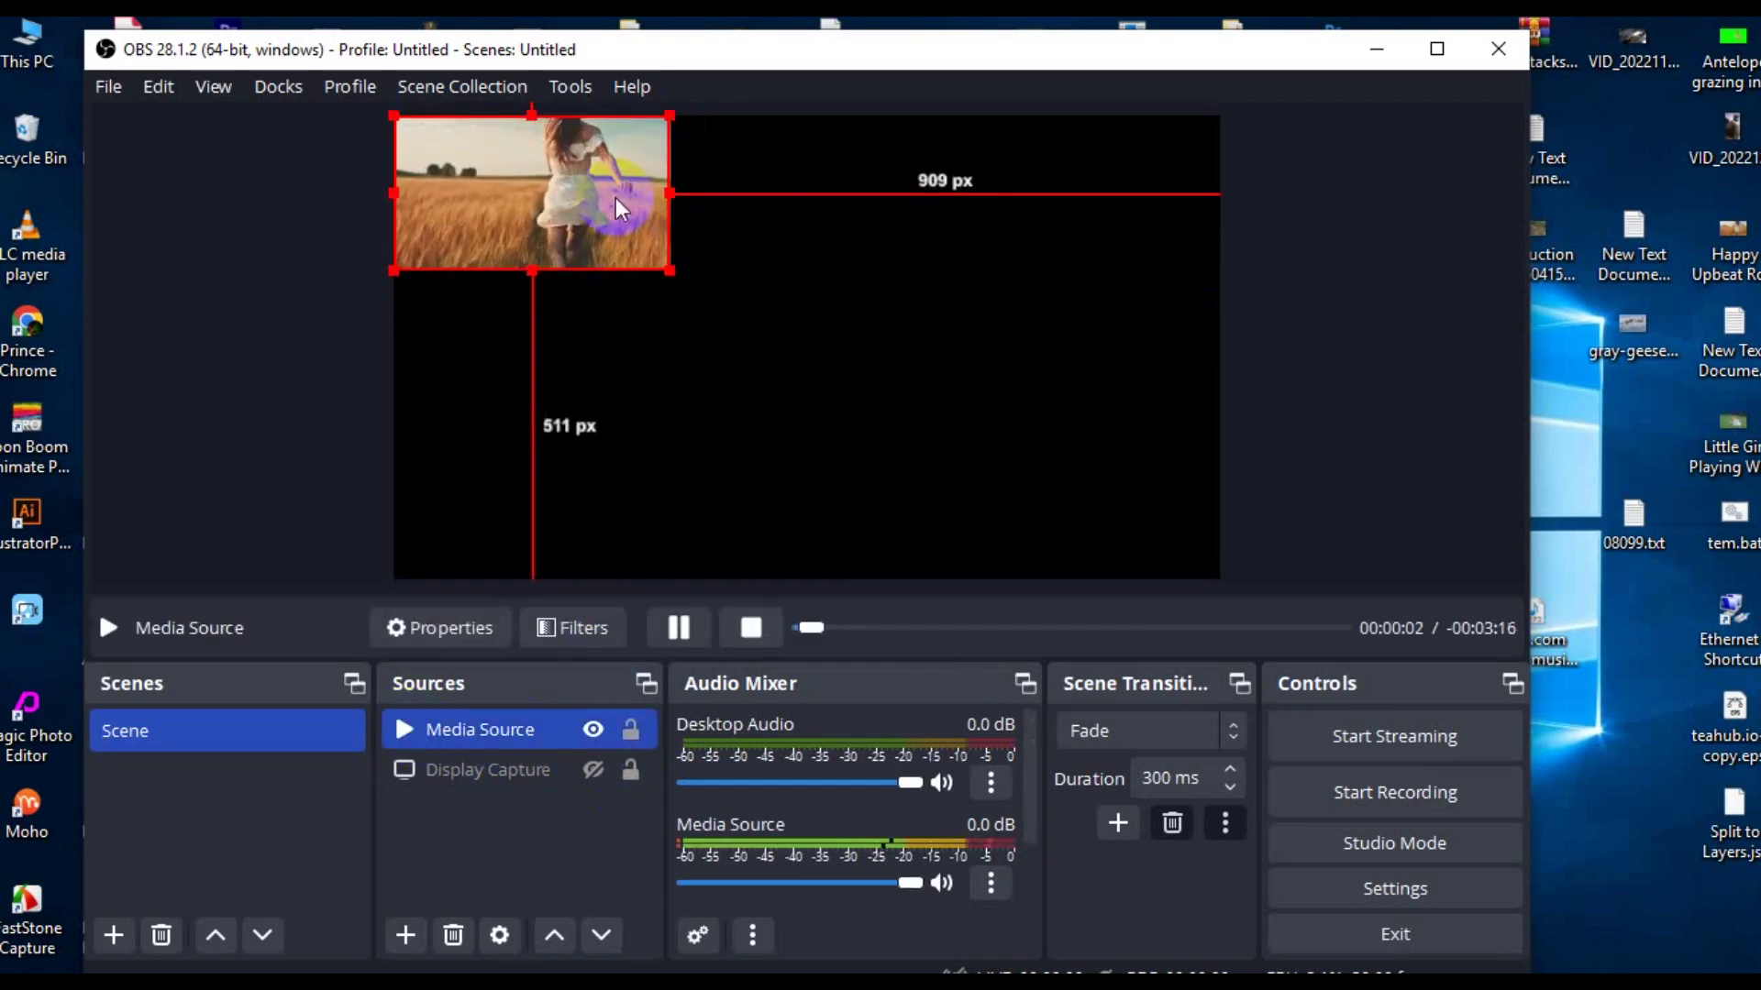
left_click(523, 729, "ctrl")
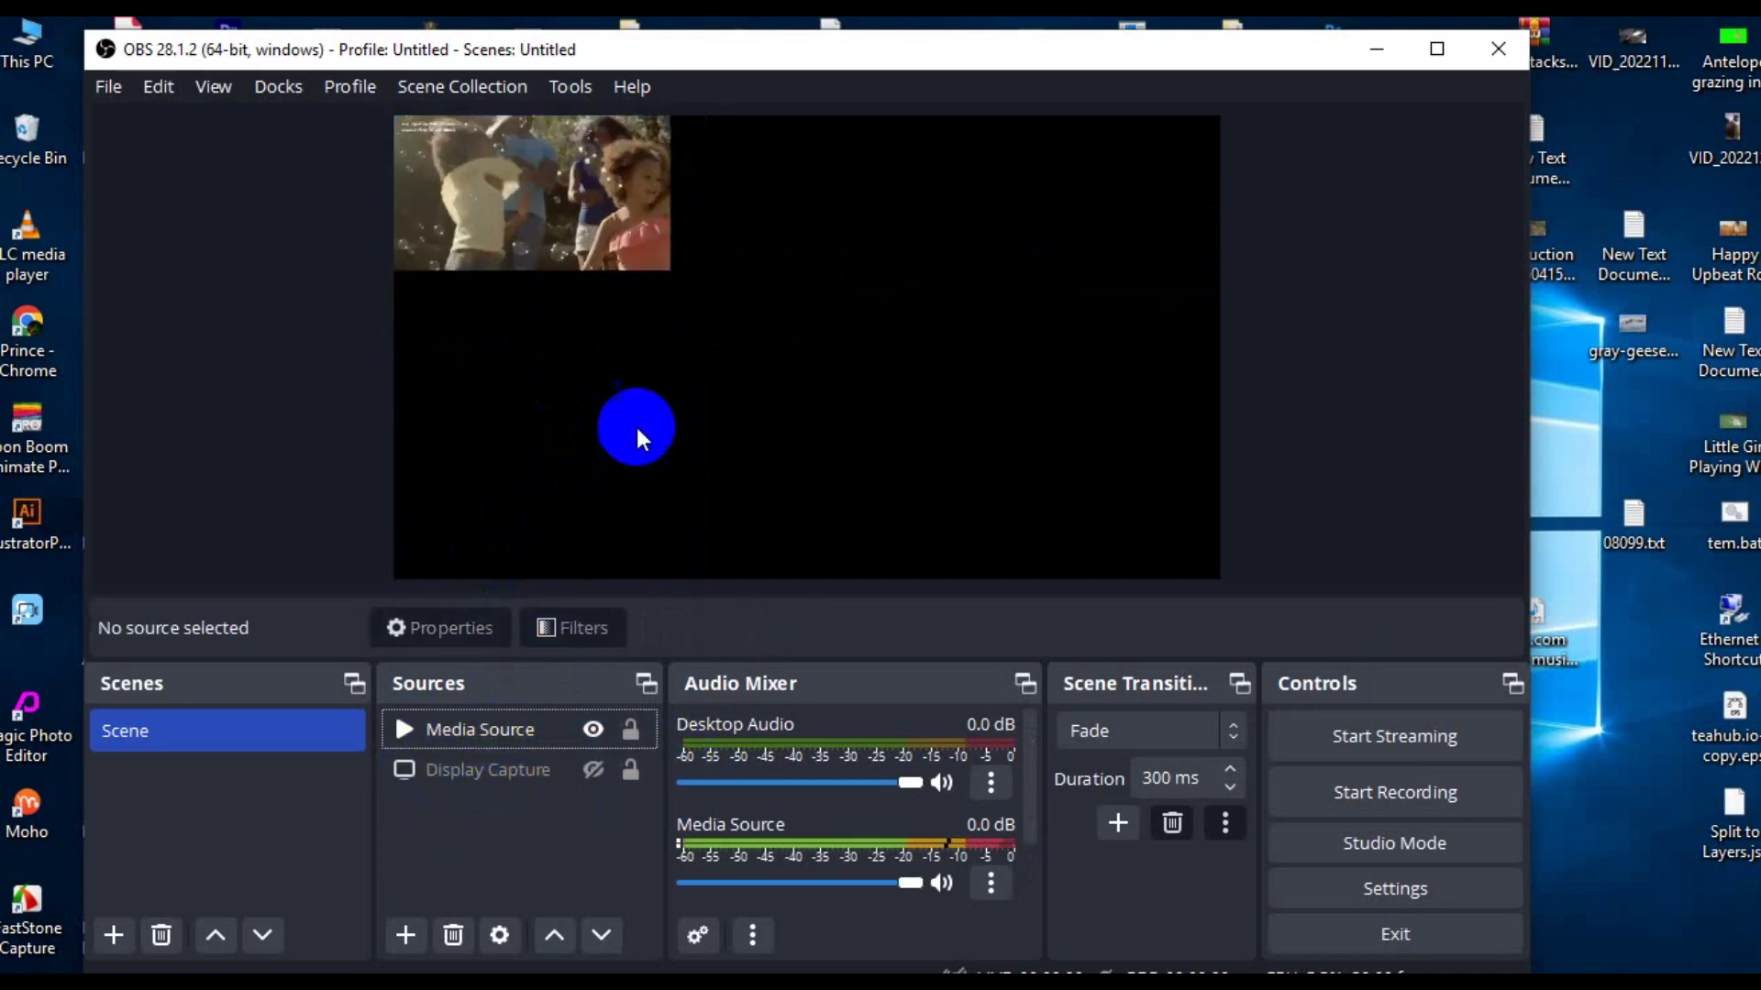
left_click_drag(663, 264, 1100, 527)
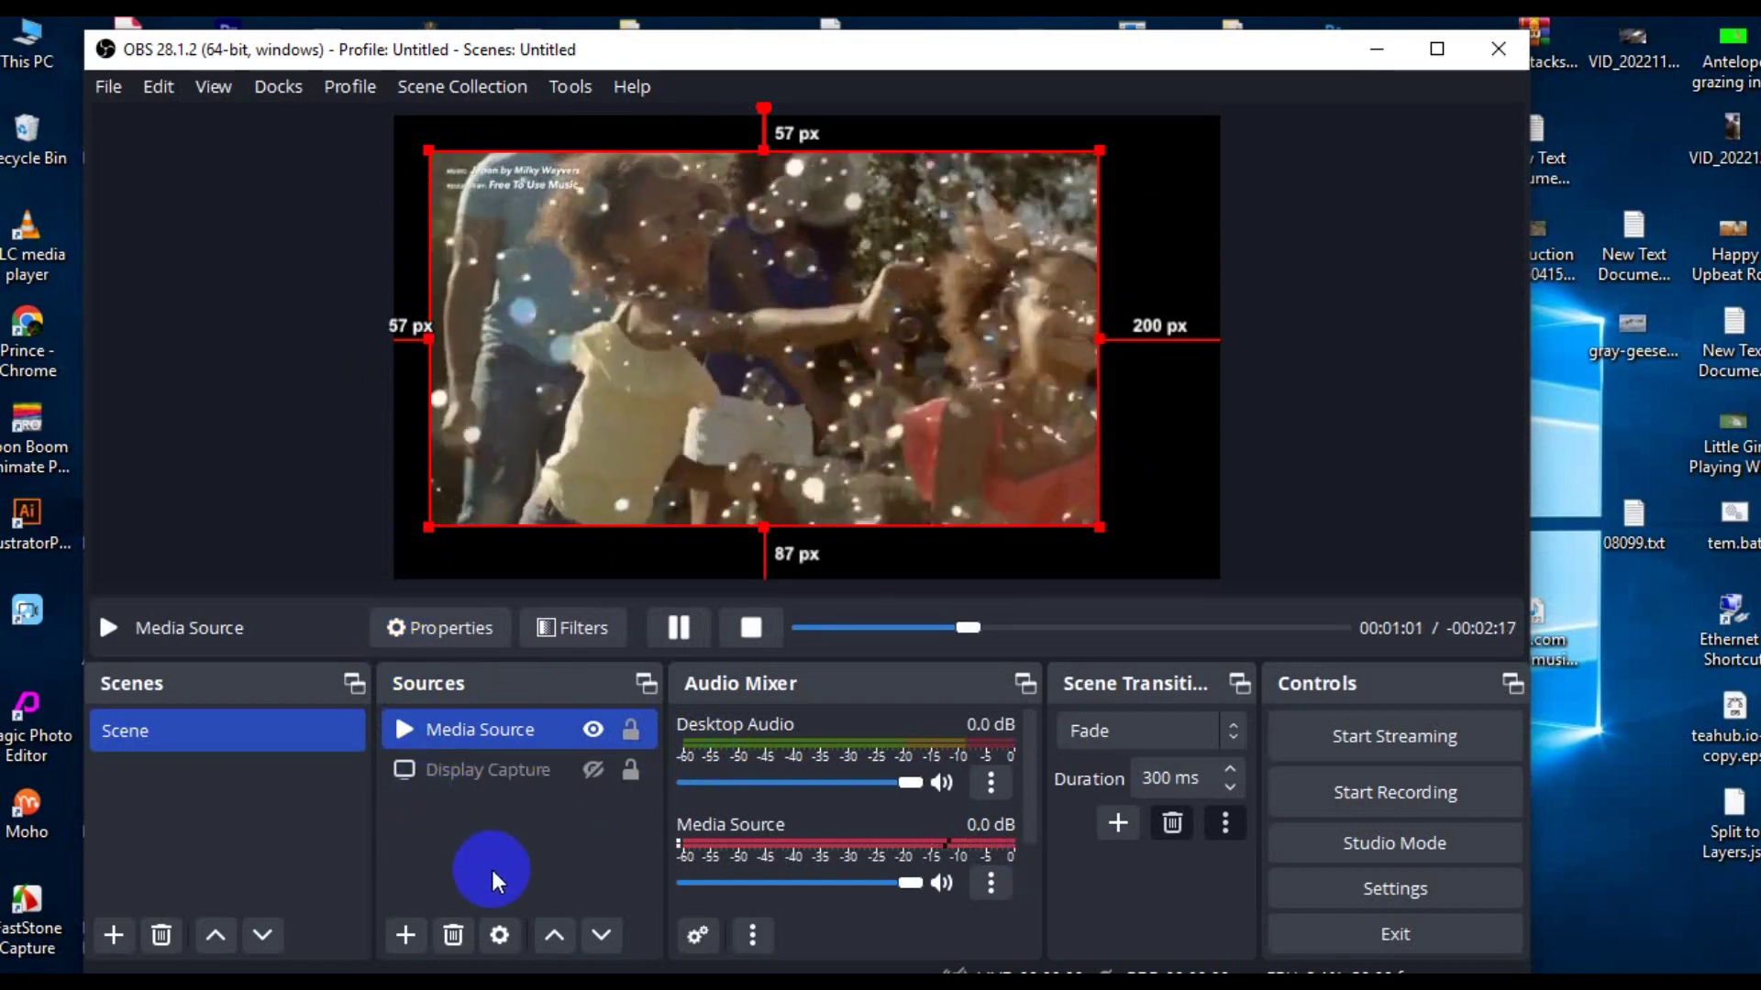
Step: Add a new Text (GDI+) source under its default name and enter "fghjj" as its text
right_click(470, 832)
right_click(663, 371)
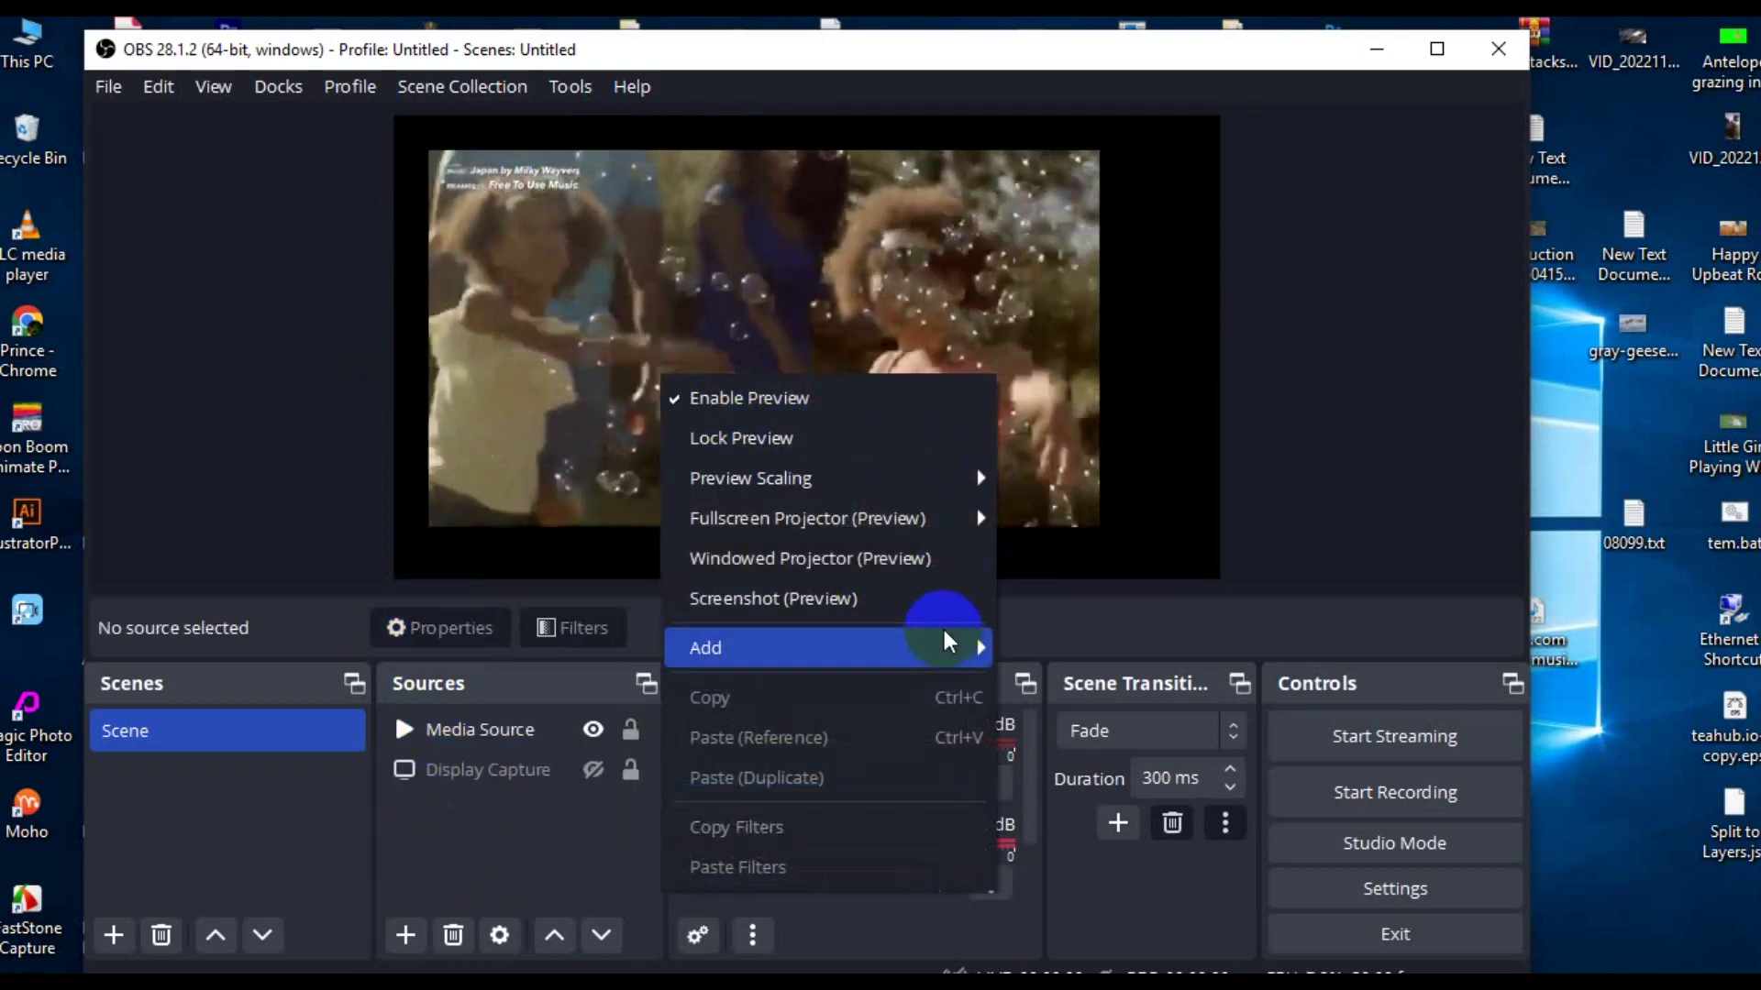
left_click(943, 640)
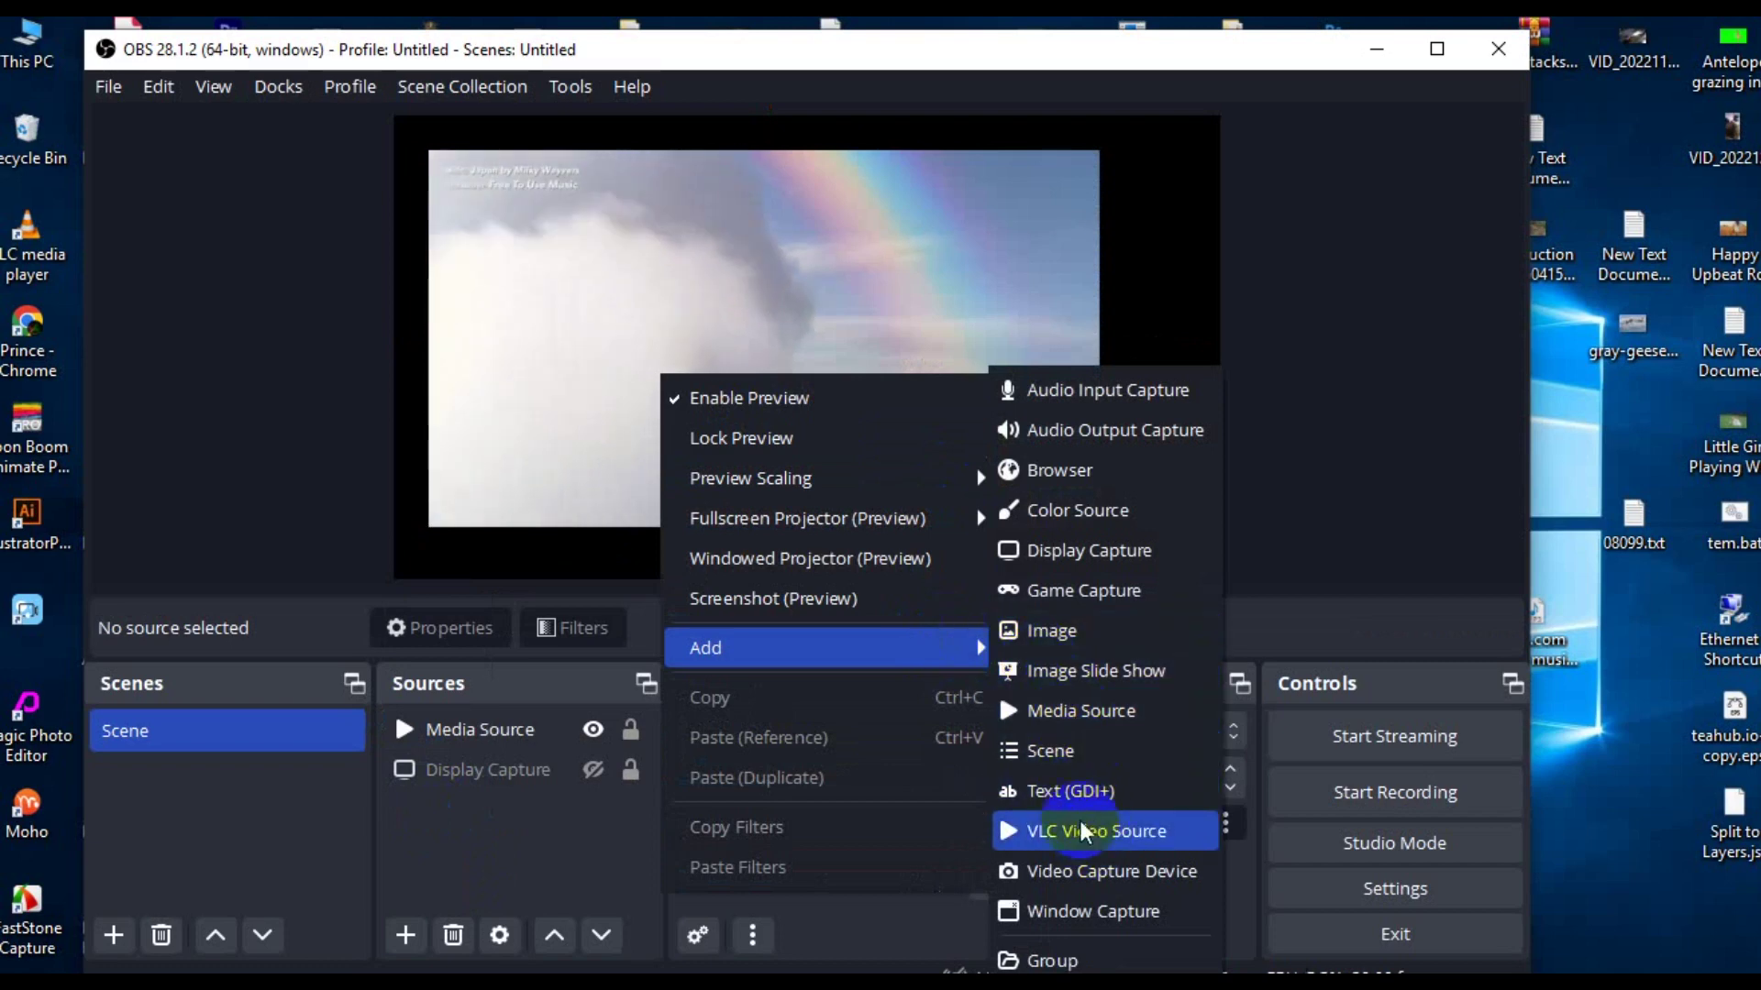
left_click(1070, 793)
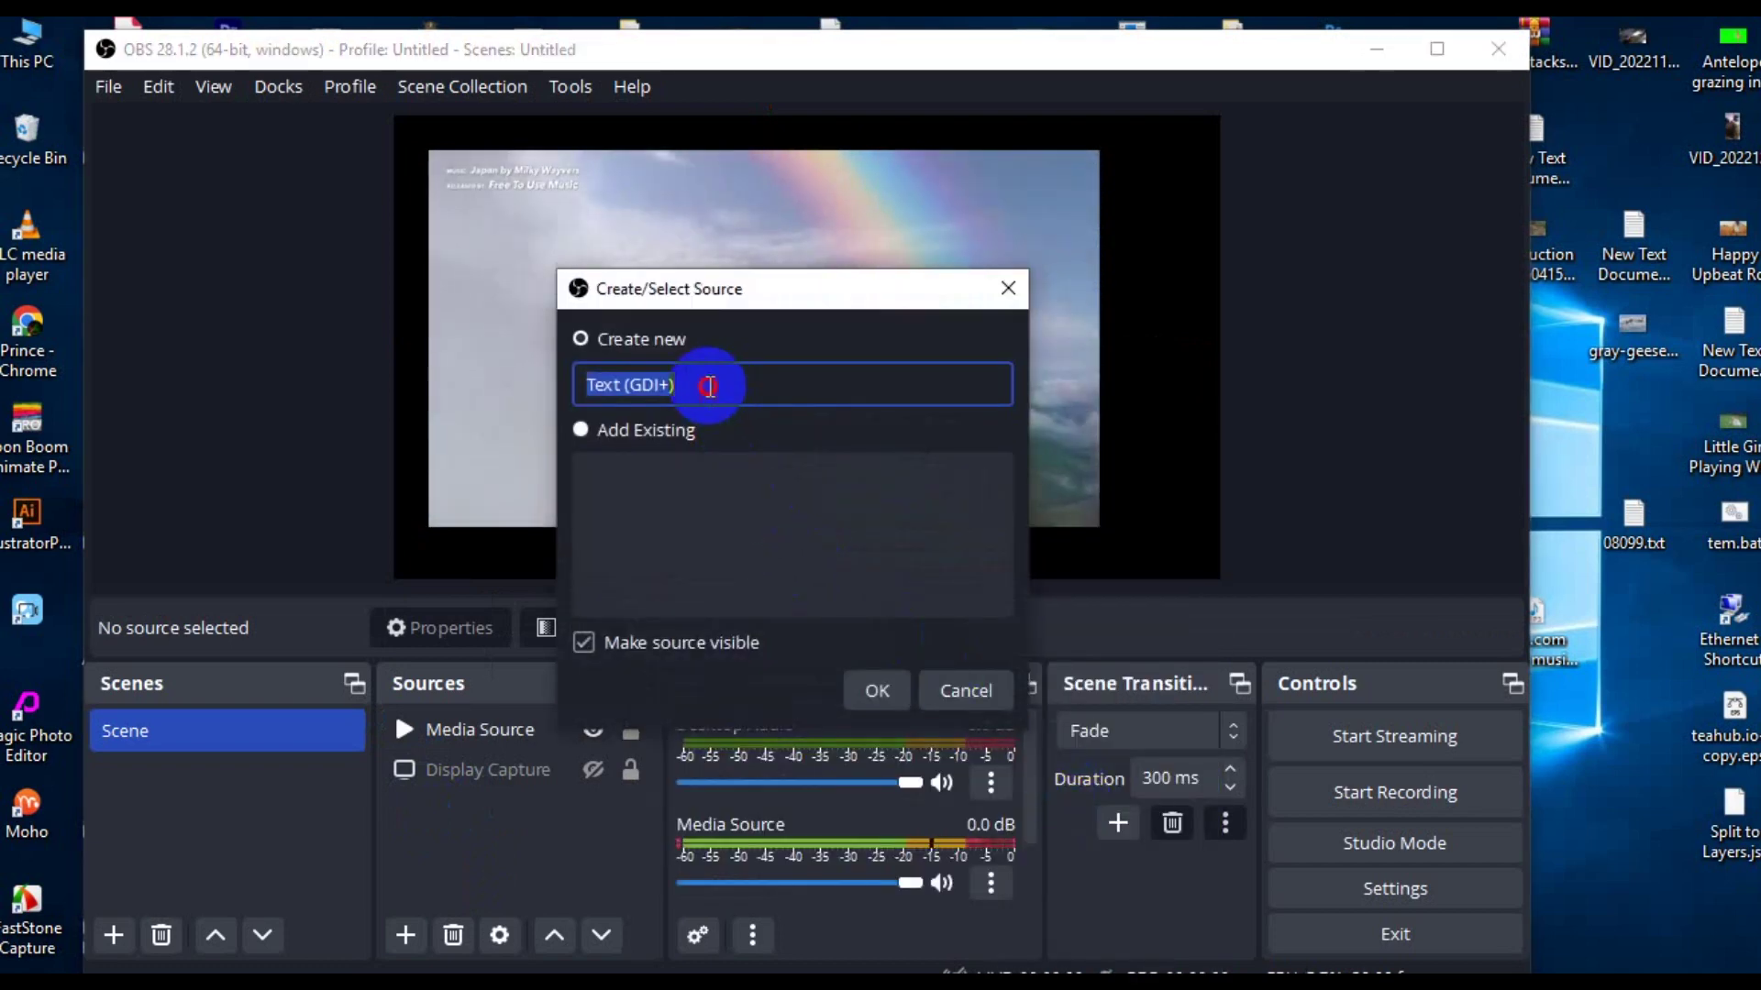
left_click(874, 689)
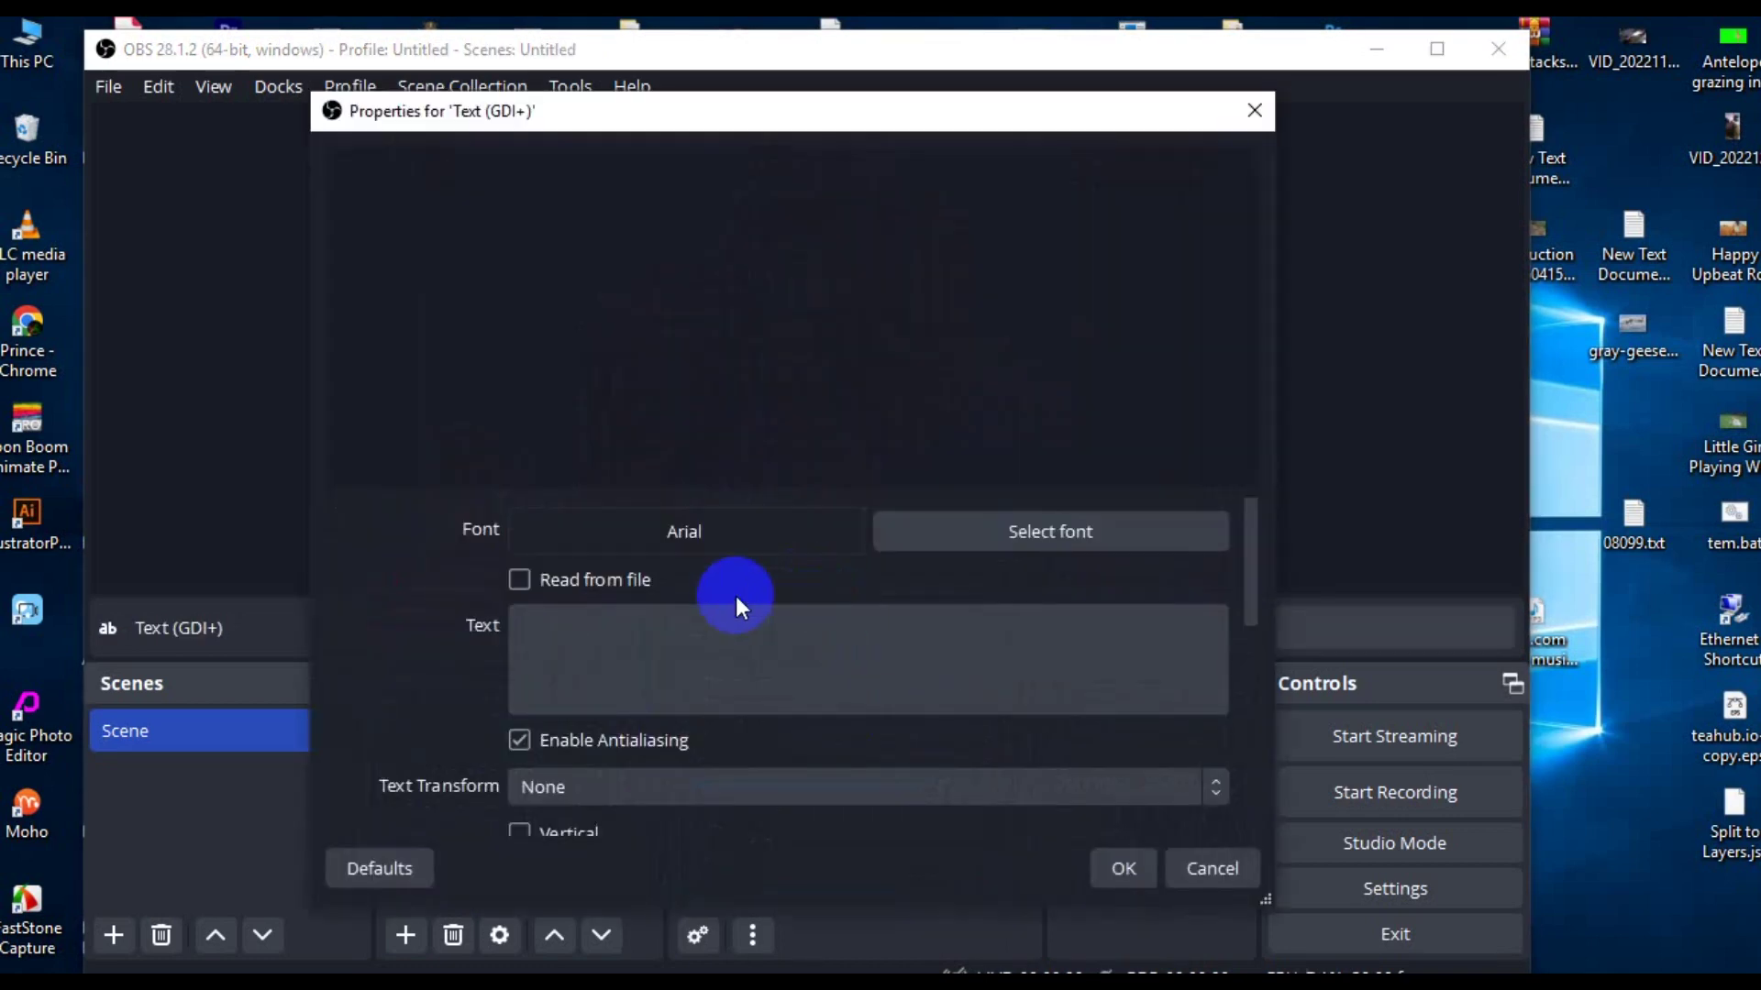
left_click(674, 635)
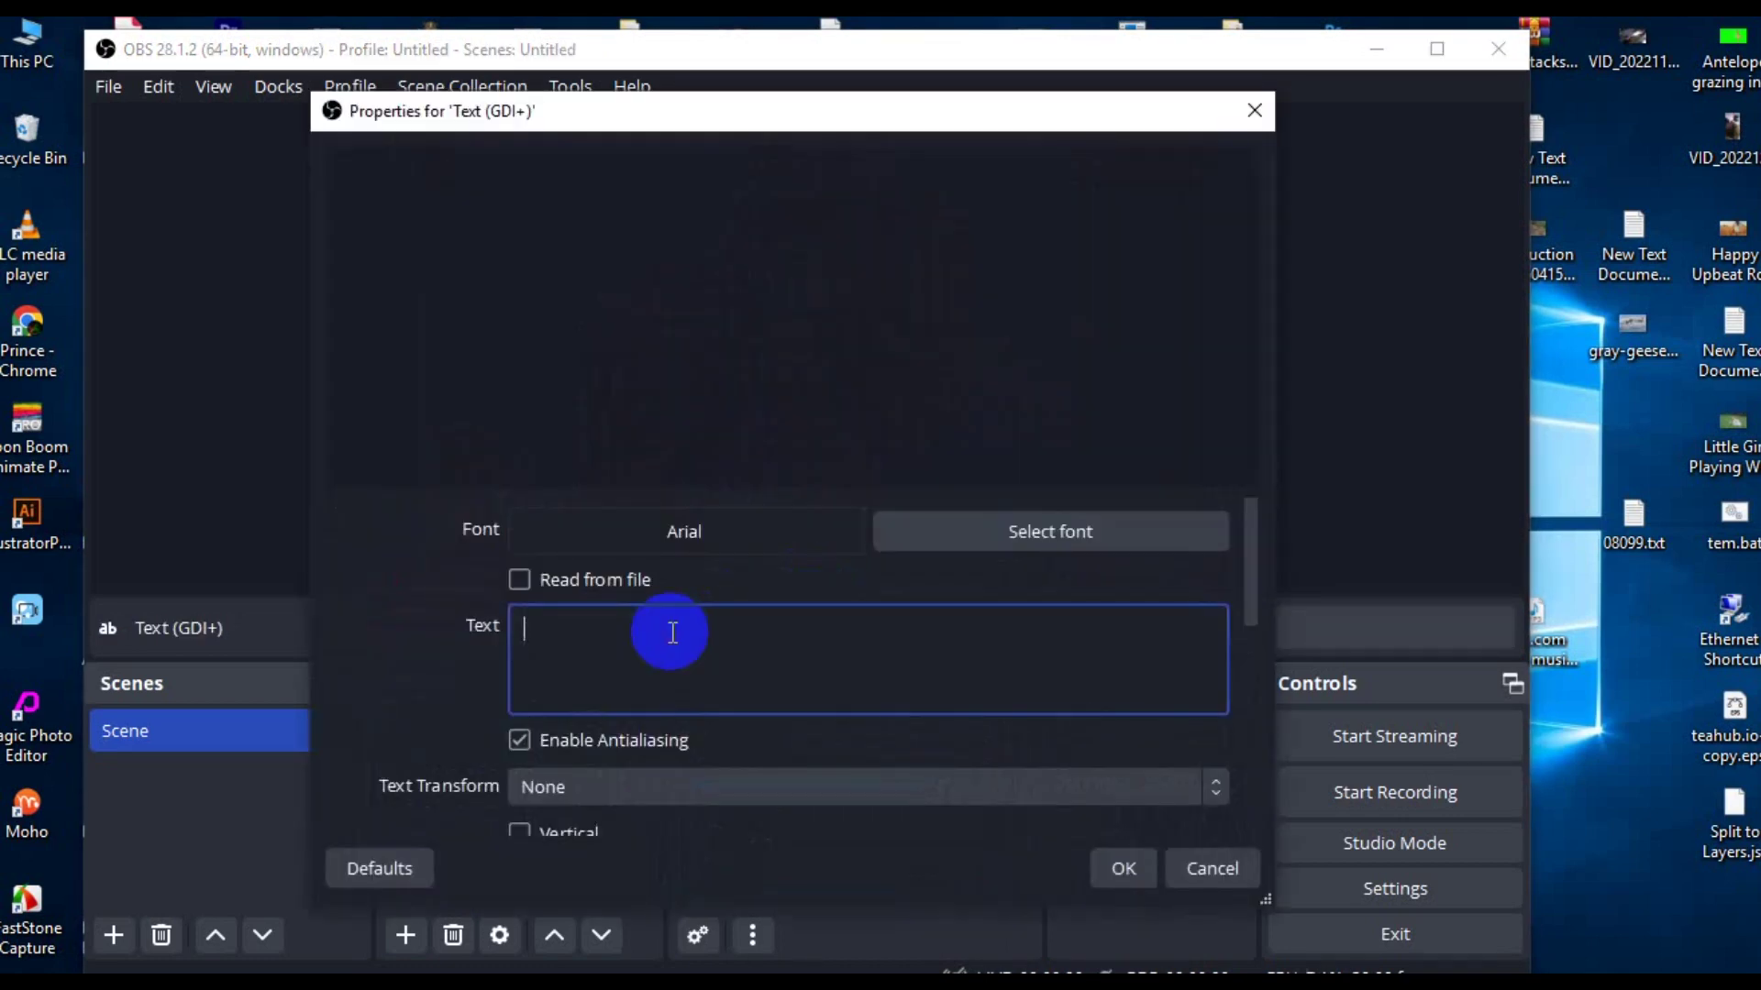
type("fghjj")
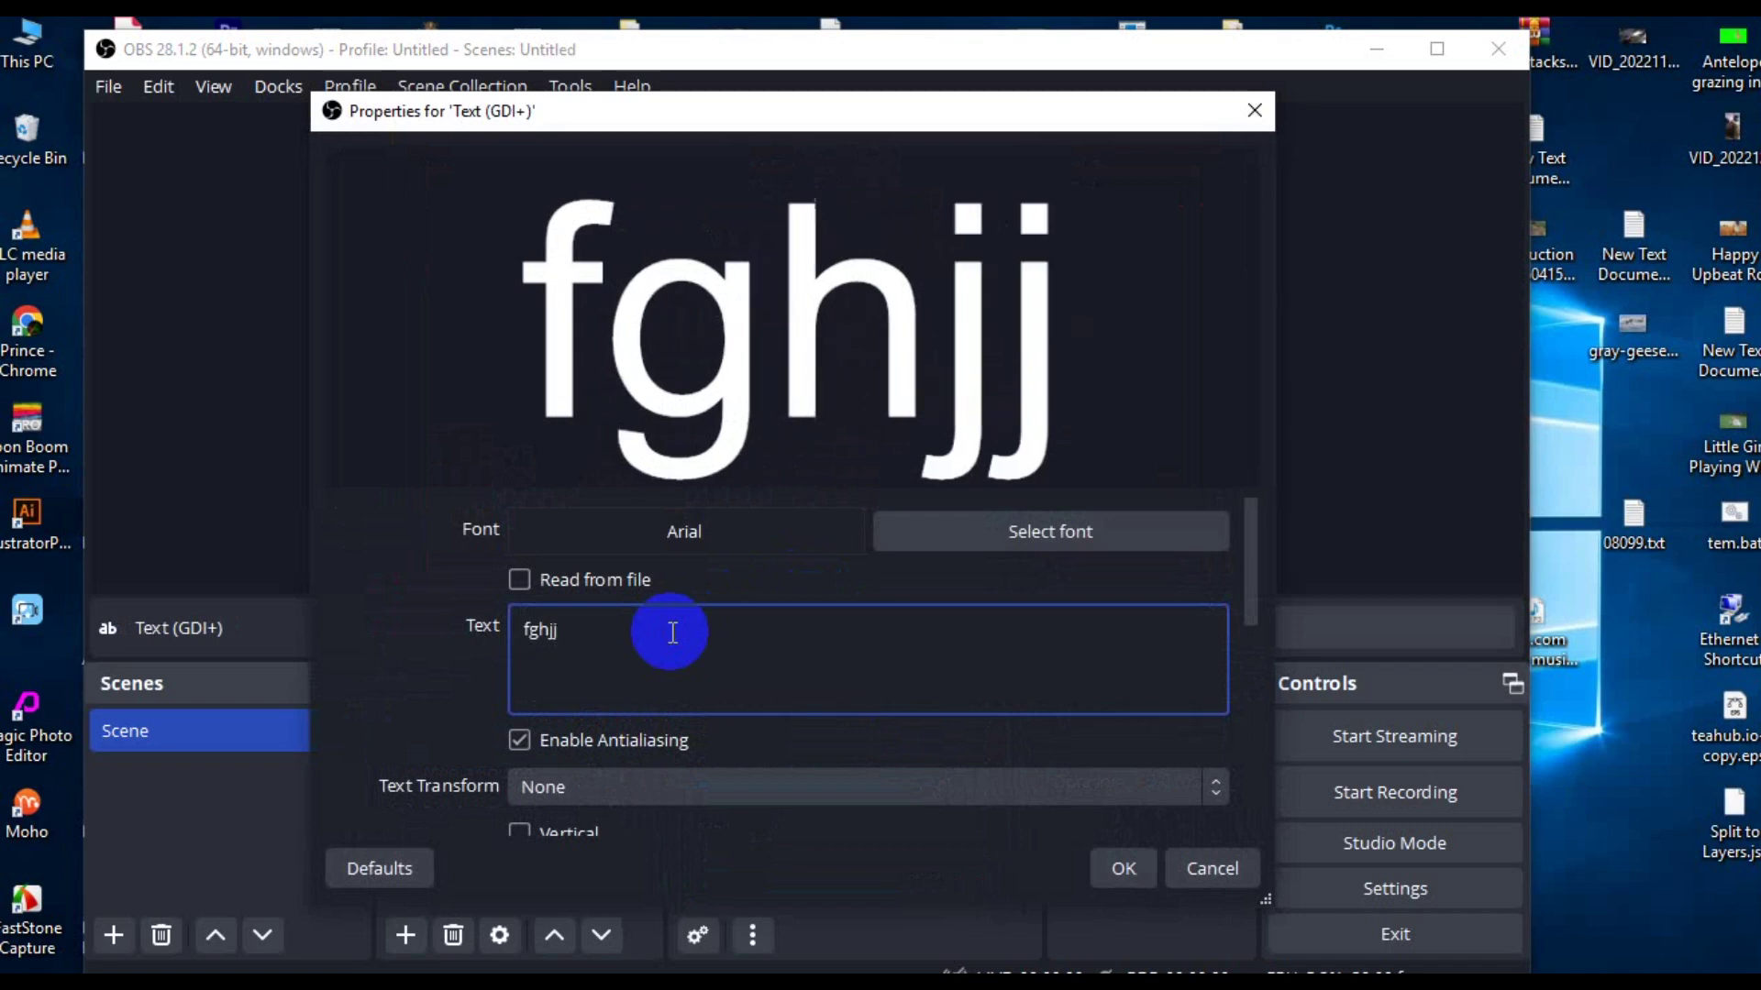
Step: Set the text's font to Arial Regular at size 8
left_click(1083, 532)
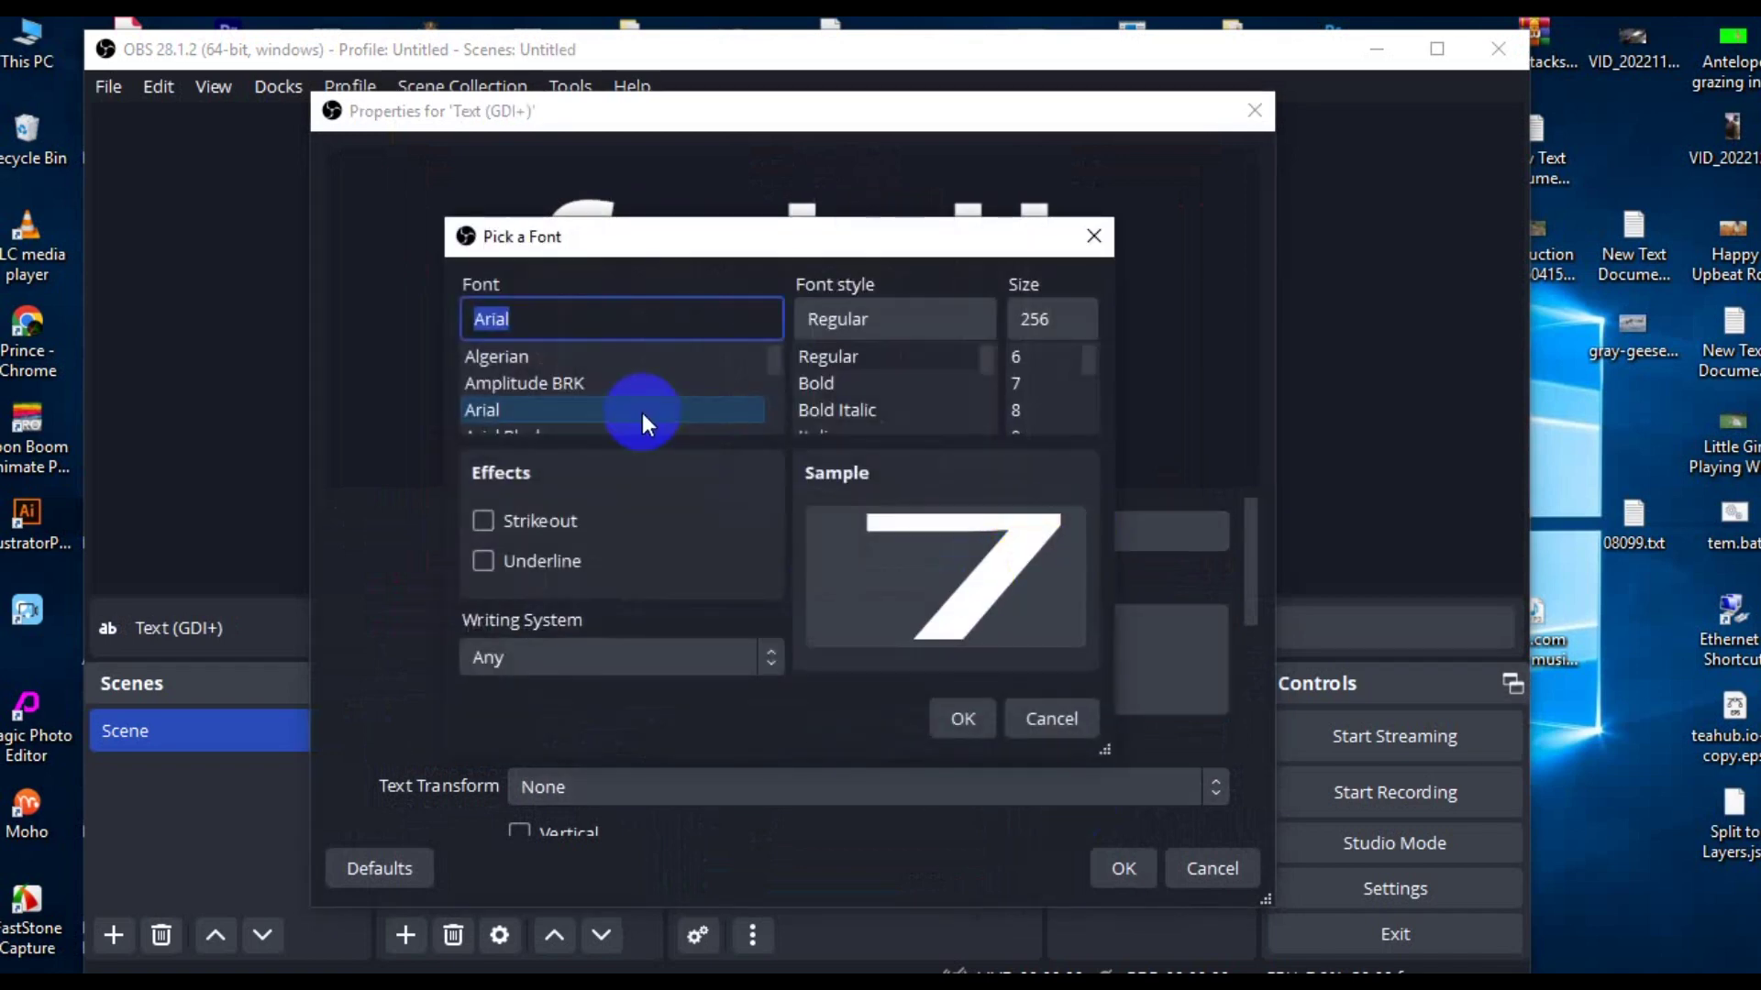
left_click(1034, 311)
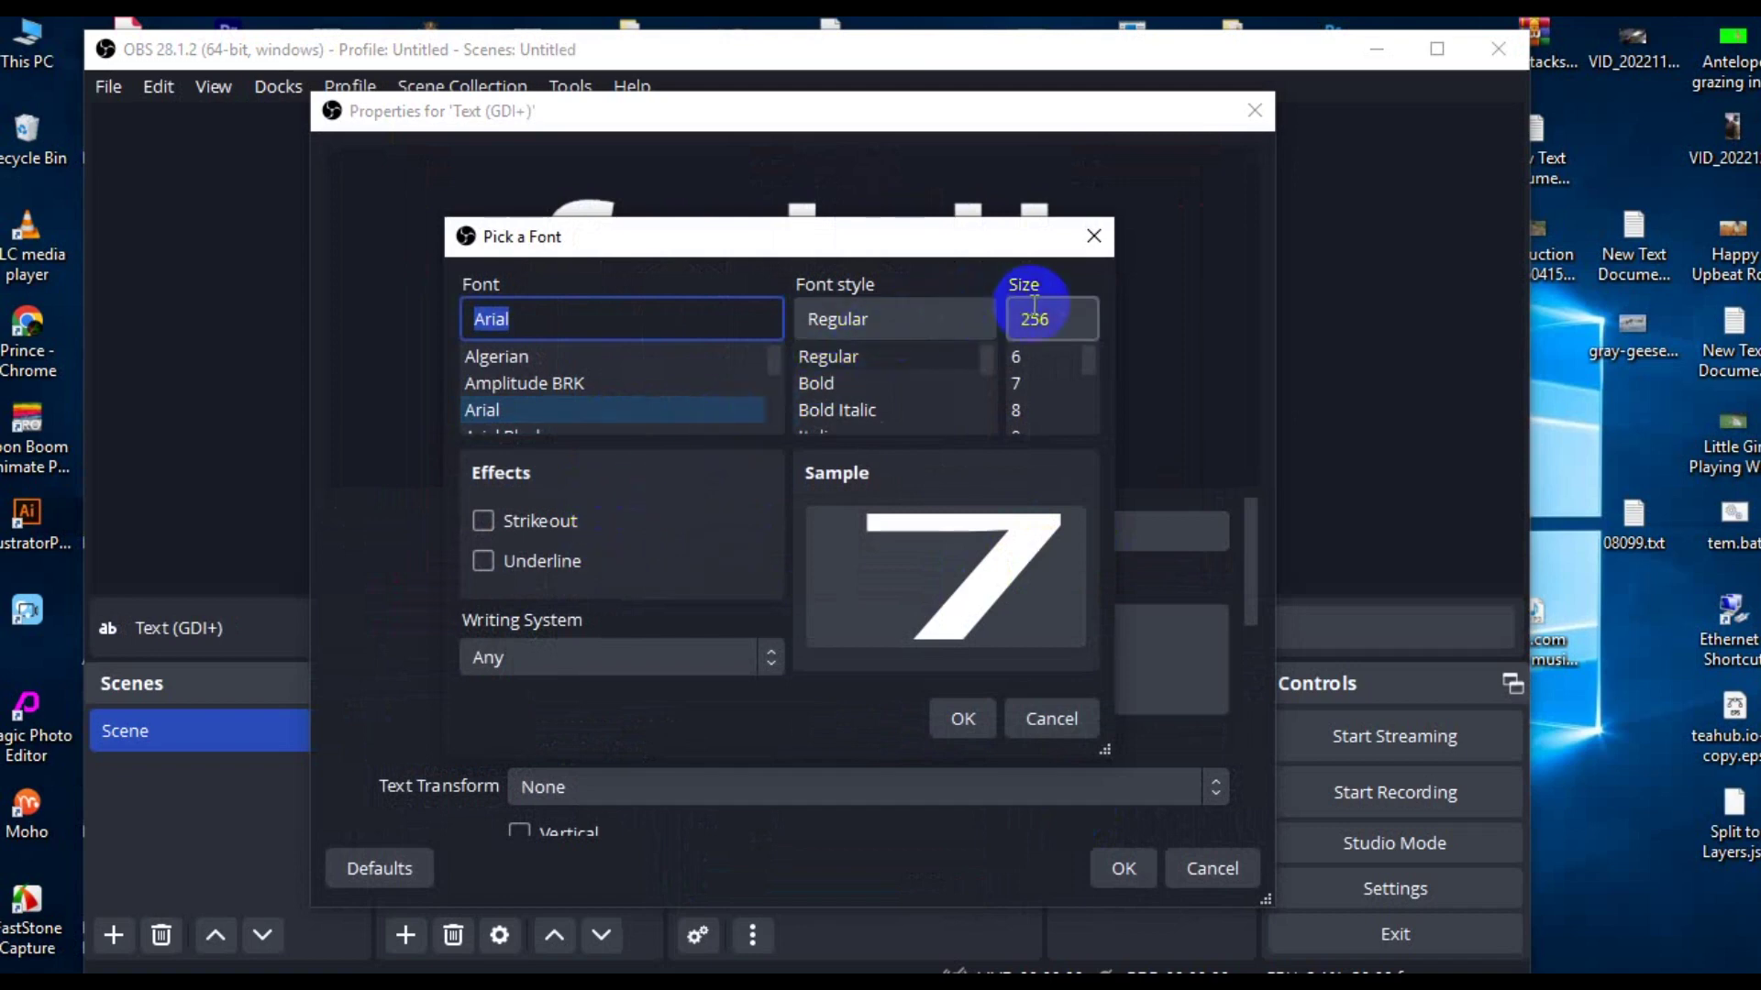
left_click(1014, 360)
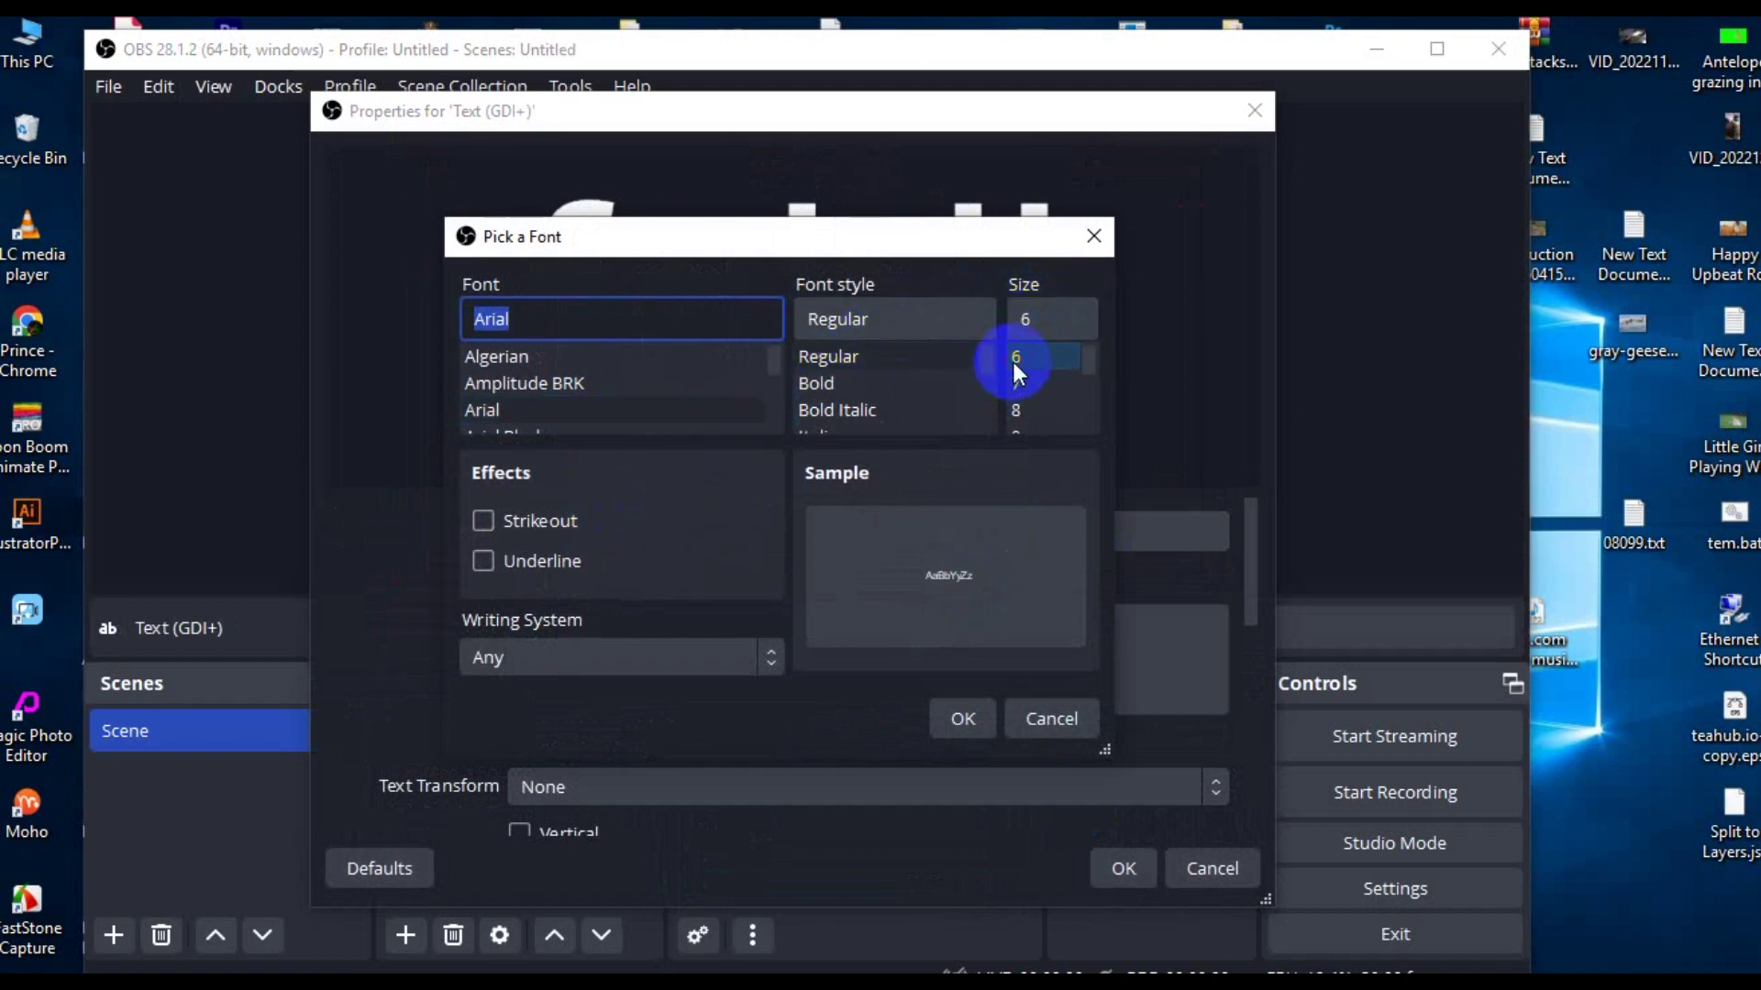
left_click(1018, 385)
left_click(1016, 409)
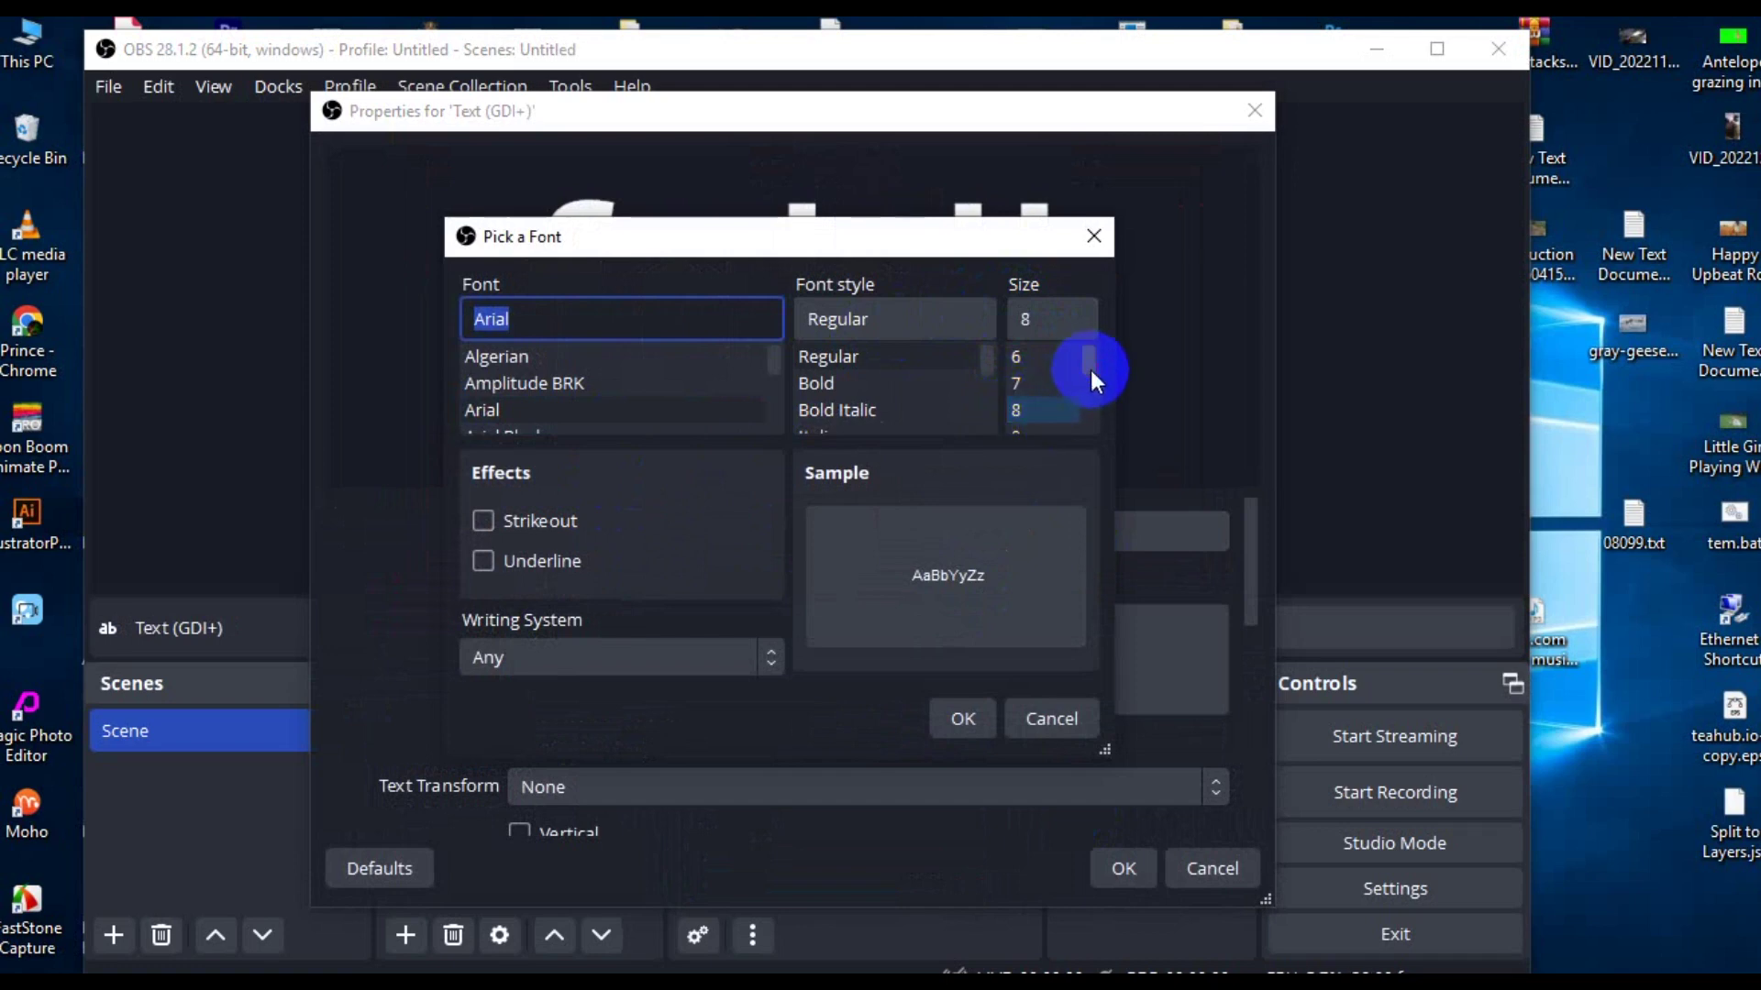
left_click(963, 719)
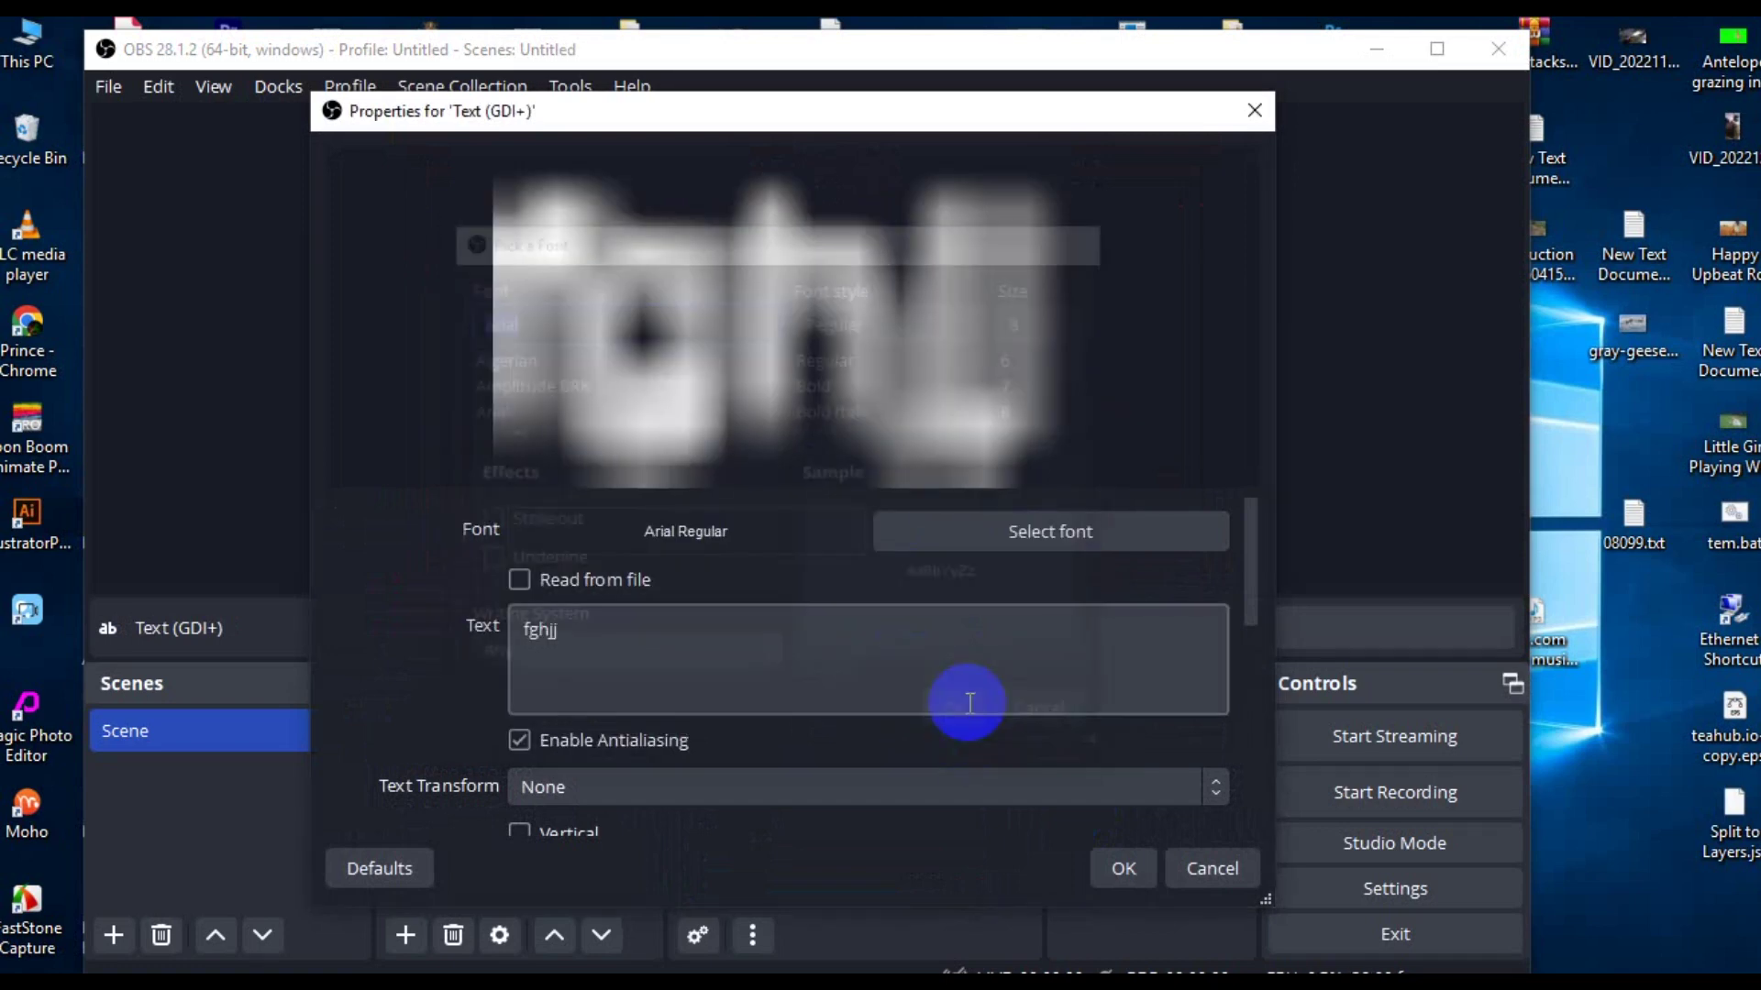
Step: Set the text's font size to 72 and apply the Text (GDI+) source's properties
left_click(1086, 532)
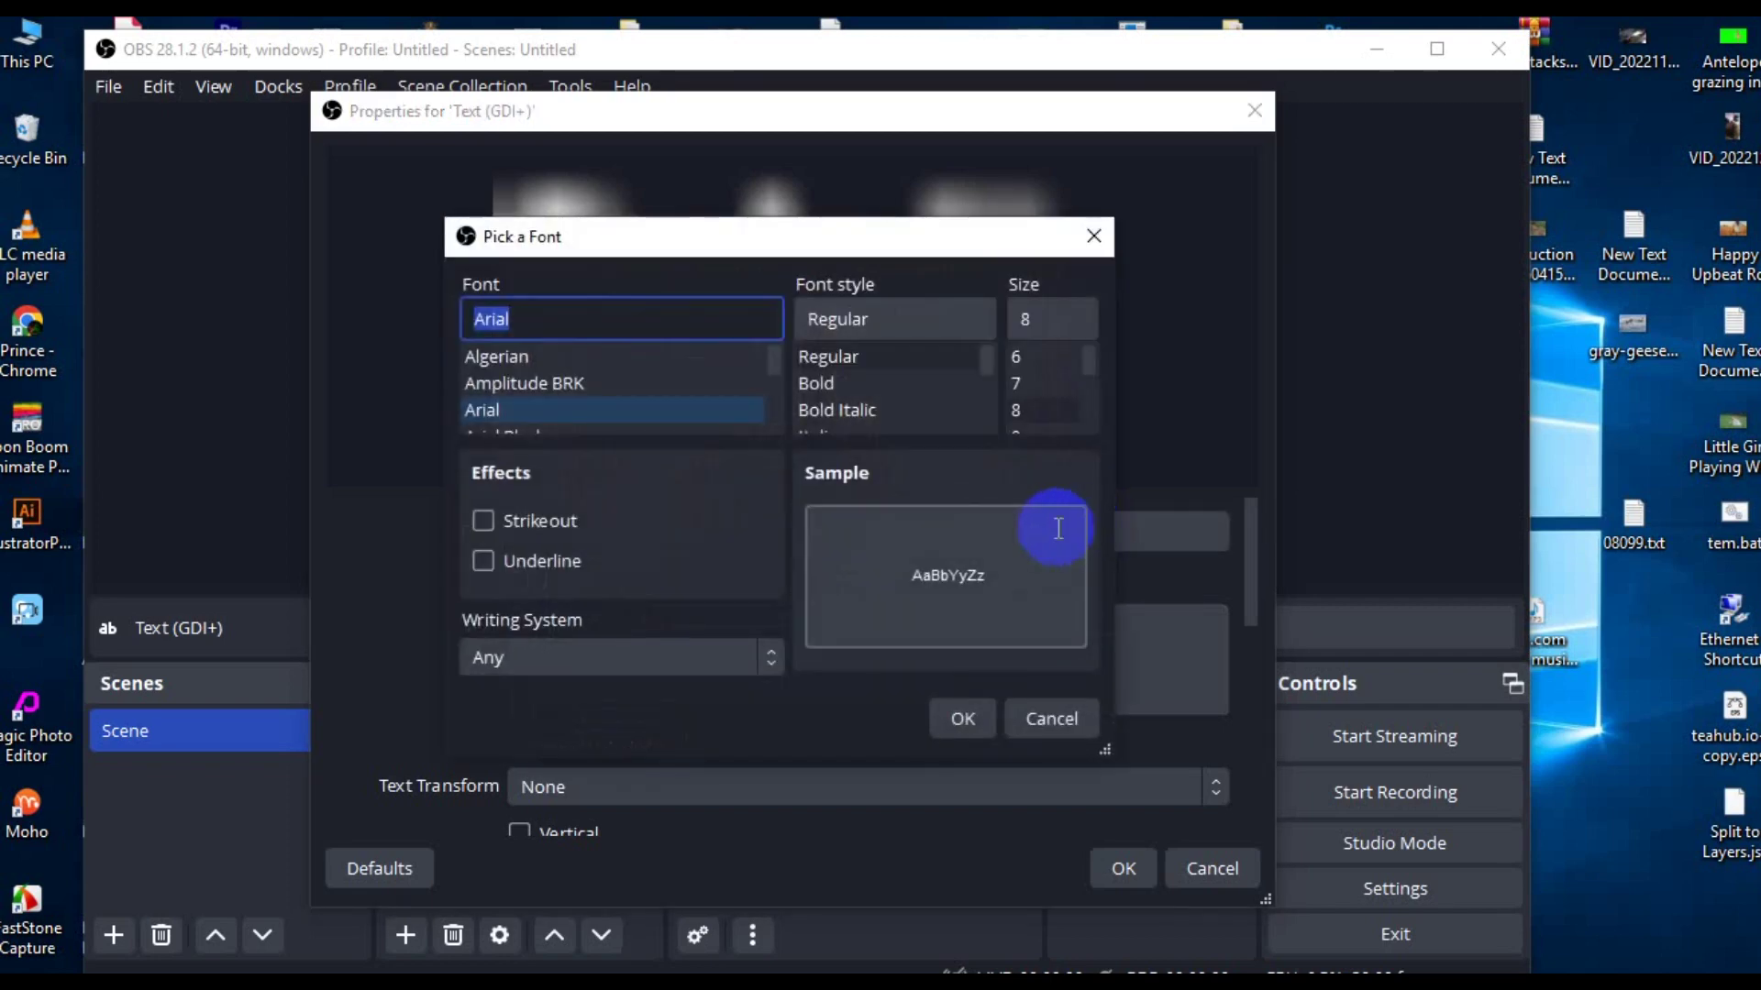
left_click(1016, 381)
left_click(1018, 408)
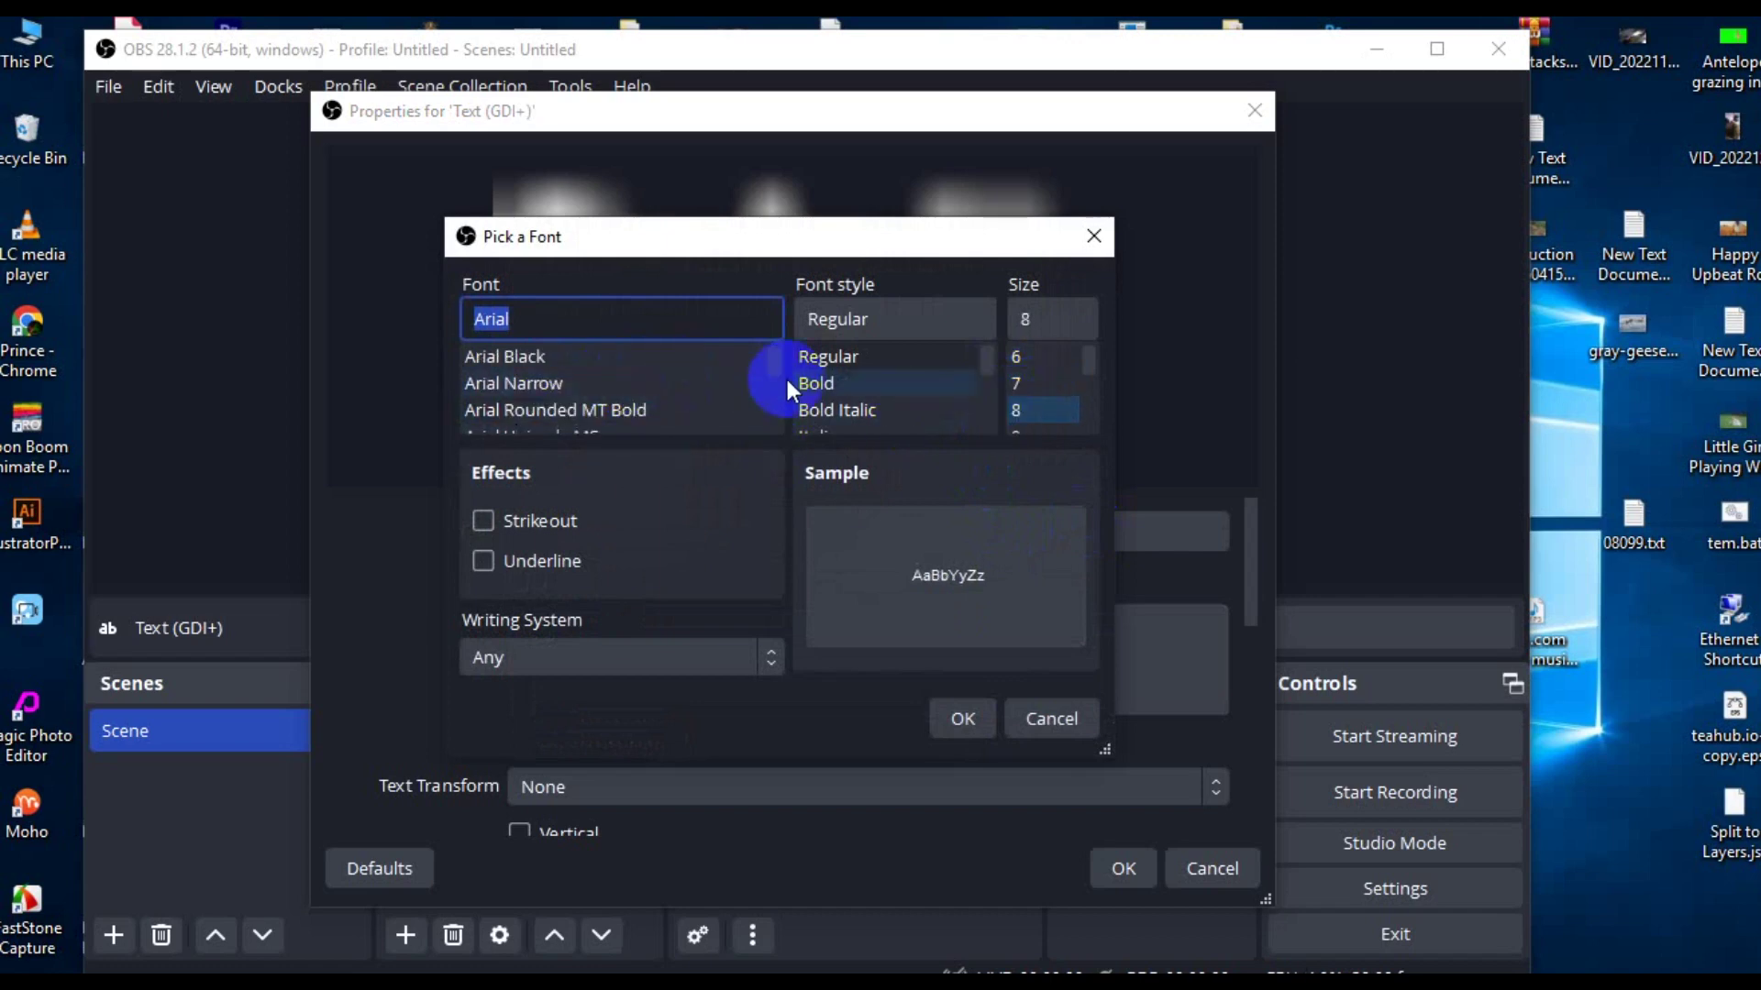
left_click_drag(1087, 356, 1099, 411)
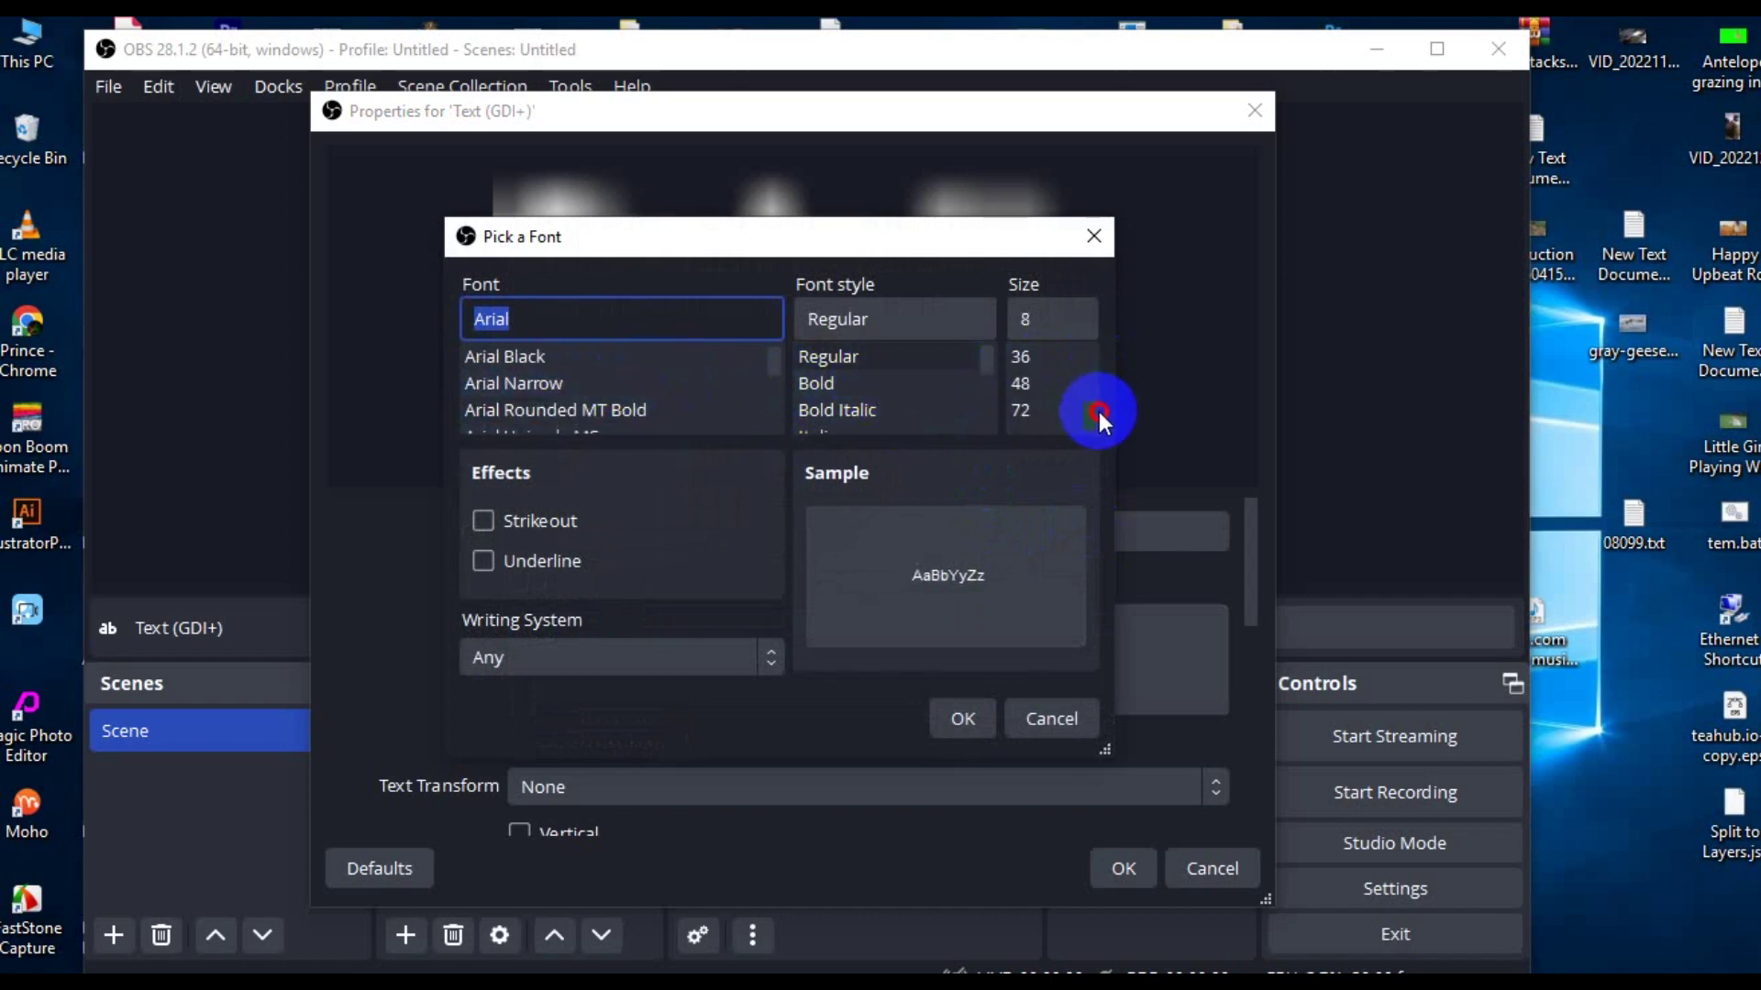
left_click(1029, 413)
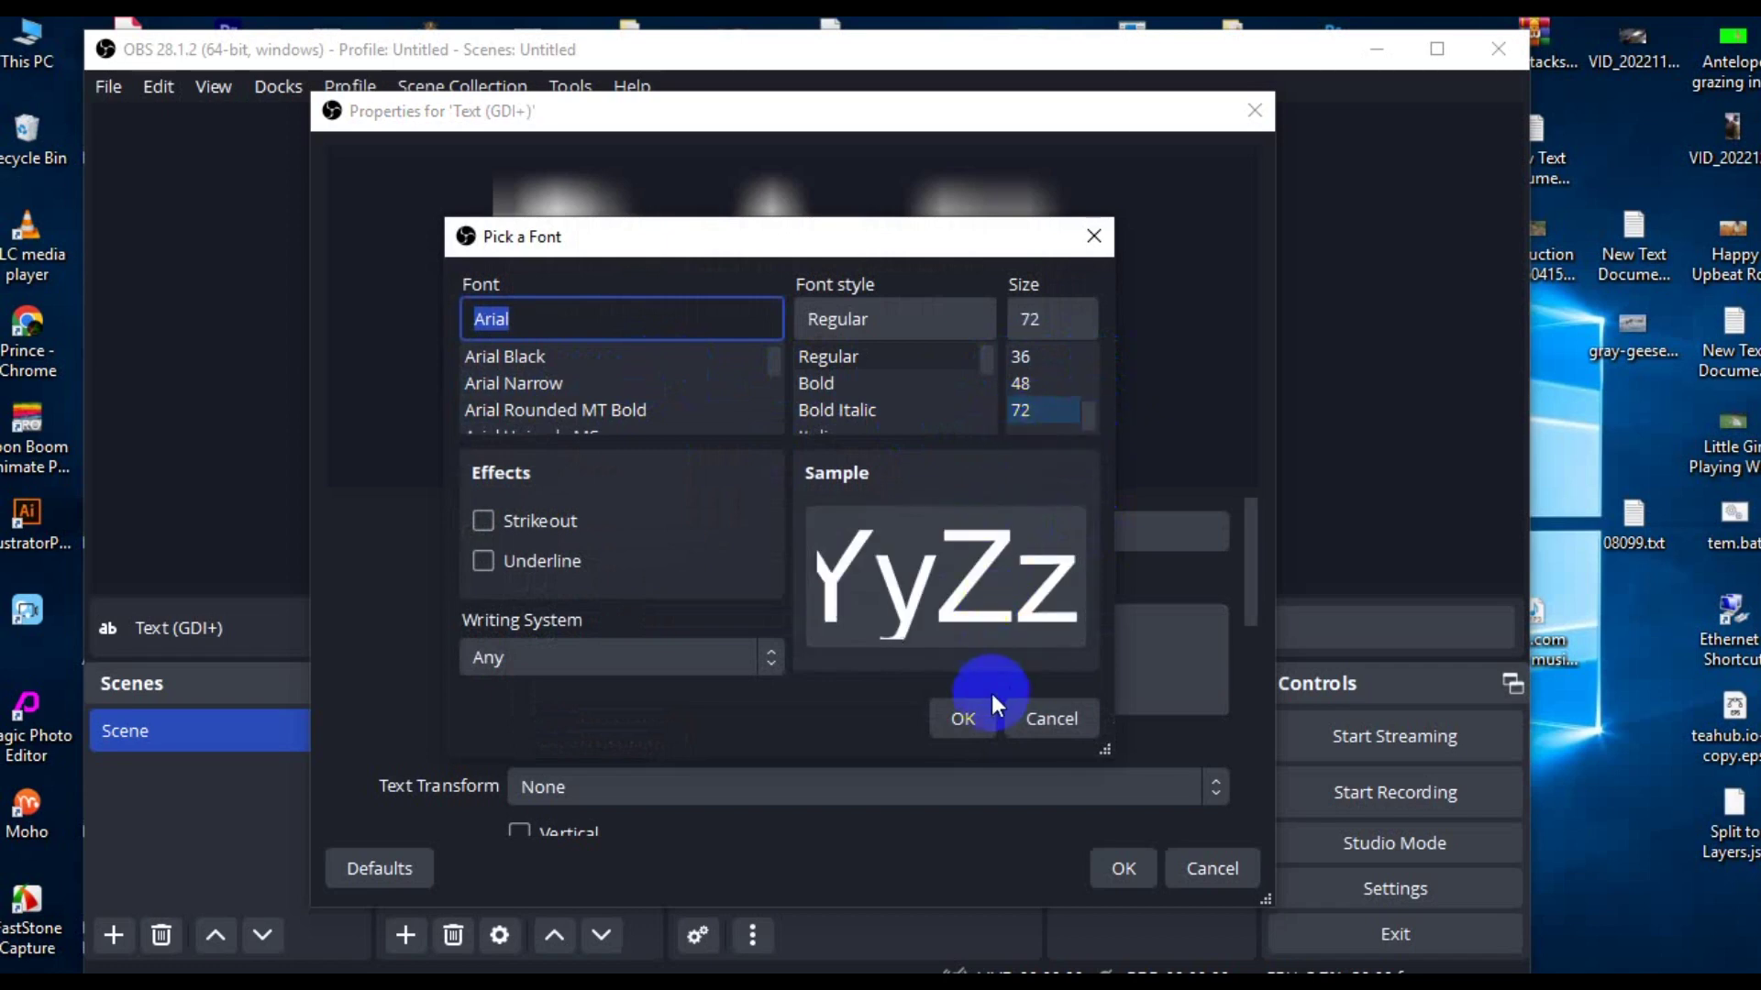
left_click(965, 715)
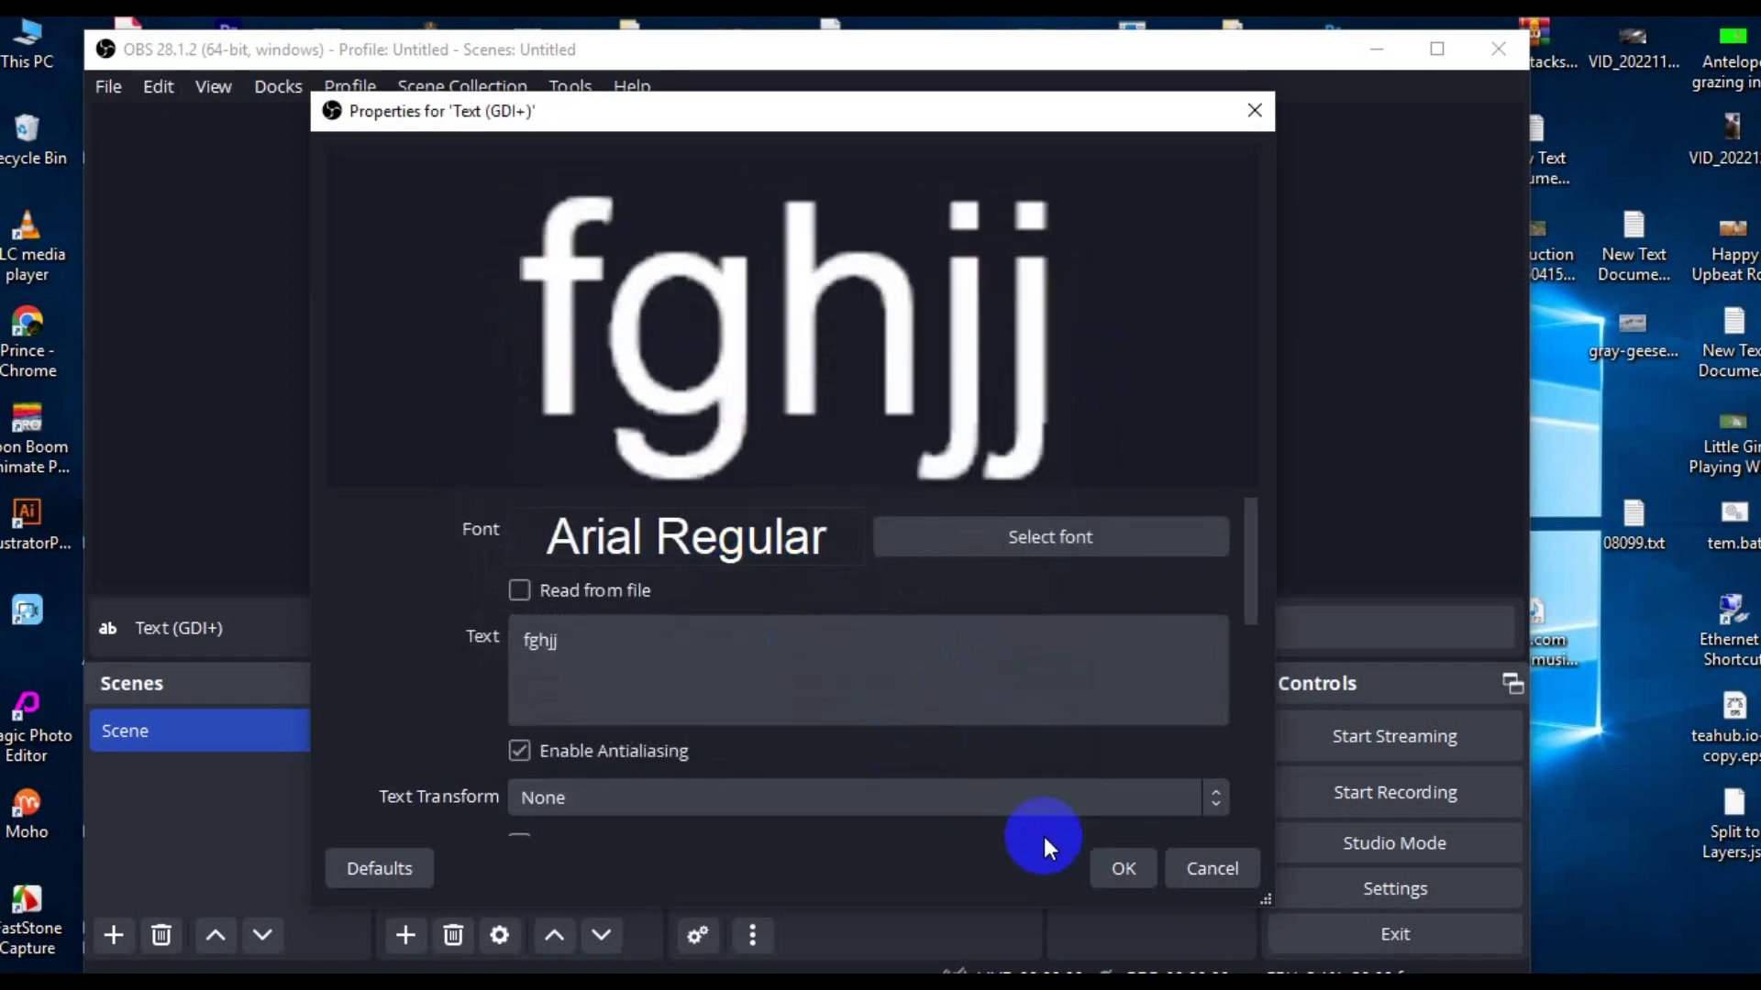
left_click(1119, 866)
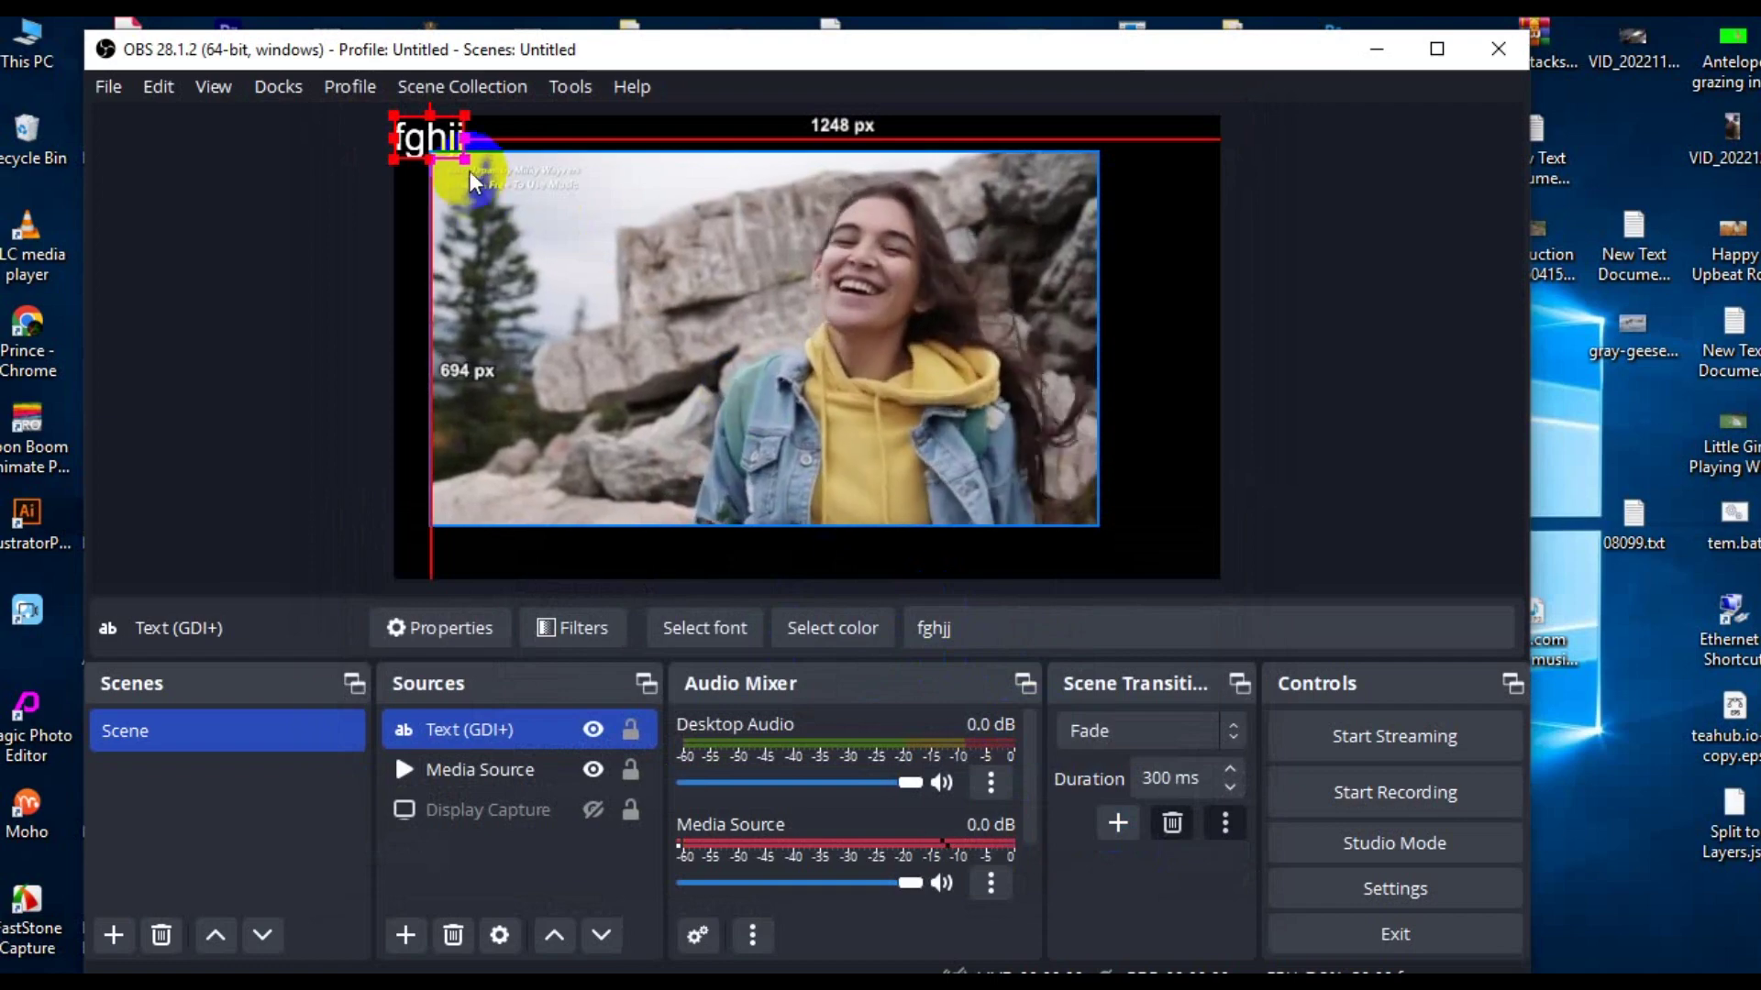
Step: Enlarge the "fghjj" text and place it over the video, about 83 px from the canvas's left edge and 58 px below its top
left_click_drag(470, 152, 731, 359)
left_click_drag(518, 250, 914, 387)
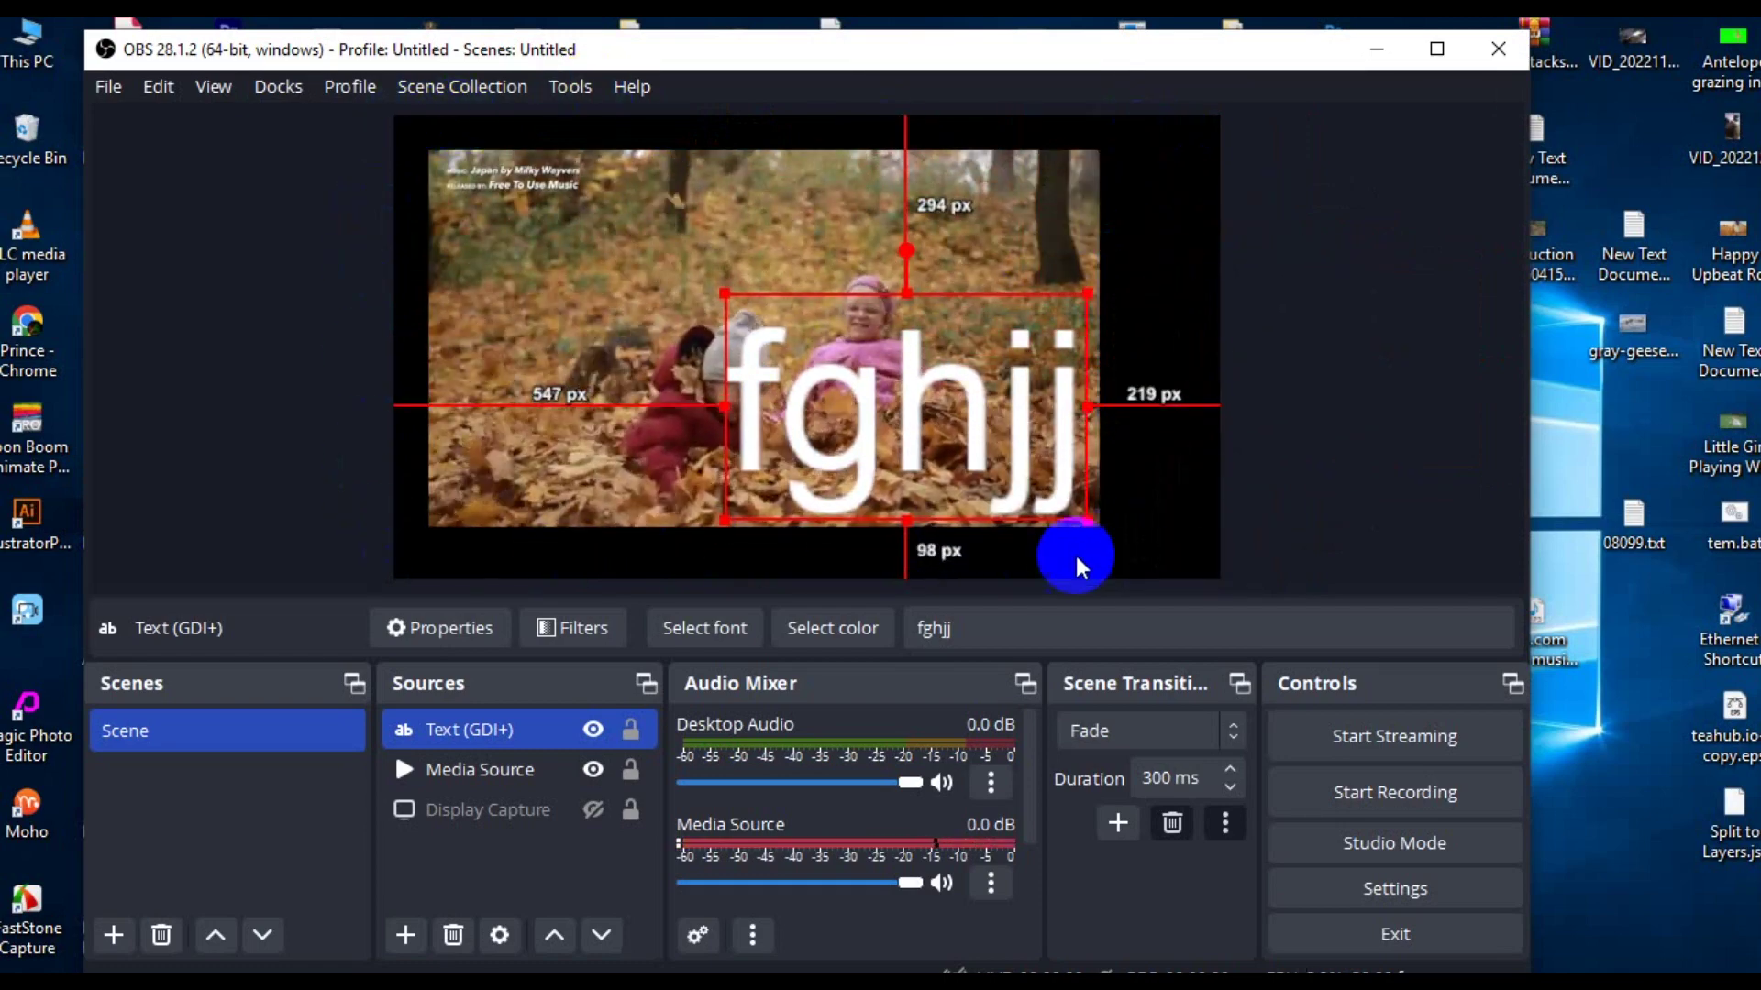
left_click_drag(983, 378, 866, 335)
left_click_drag(978, 475, 754, 374)
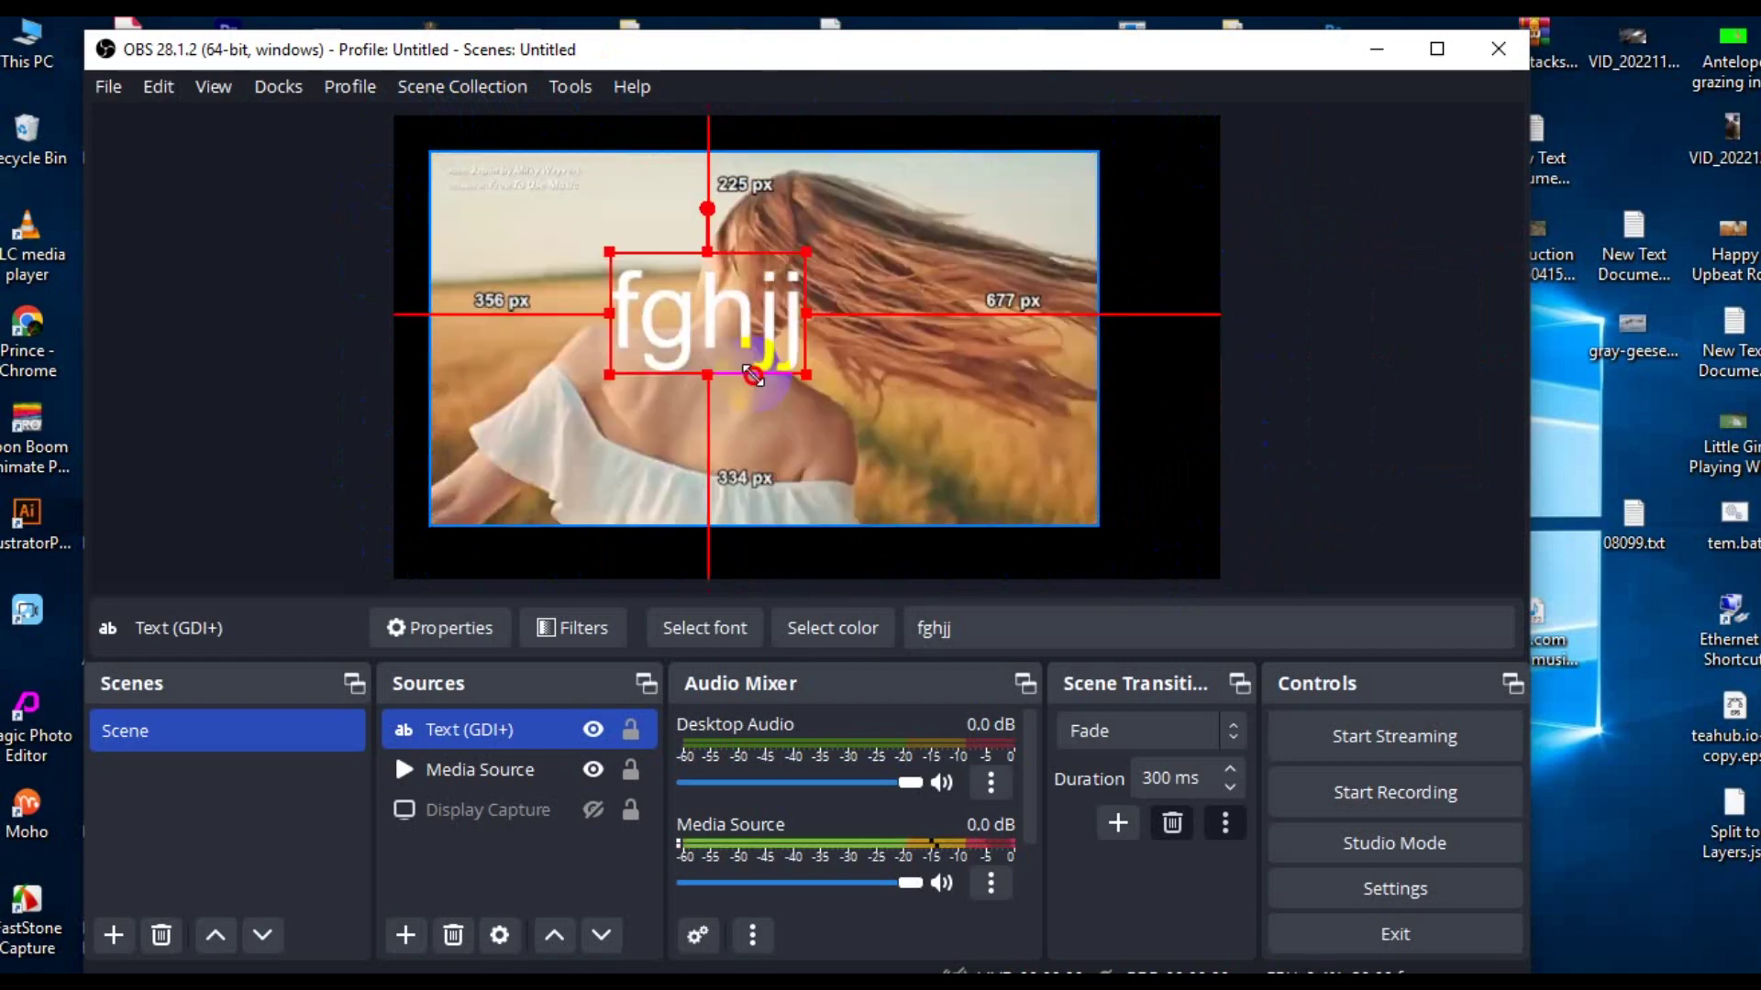
left_click_drag(688, 306, 968, 452)
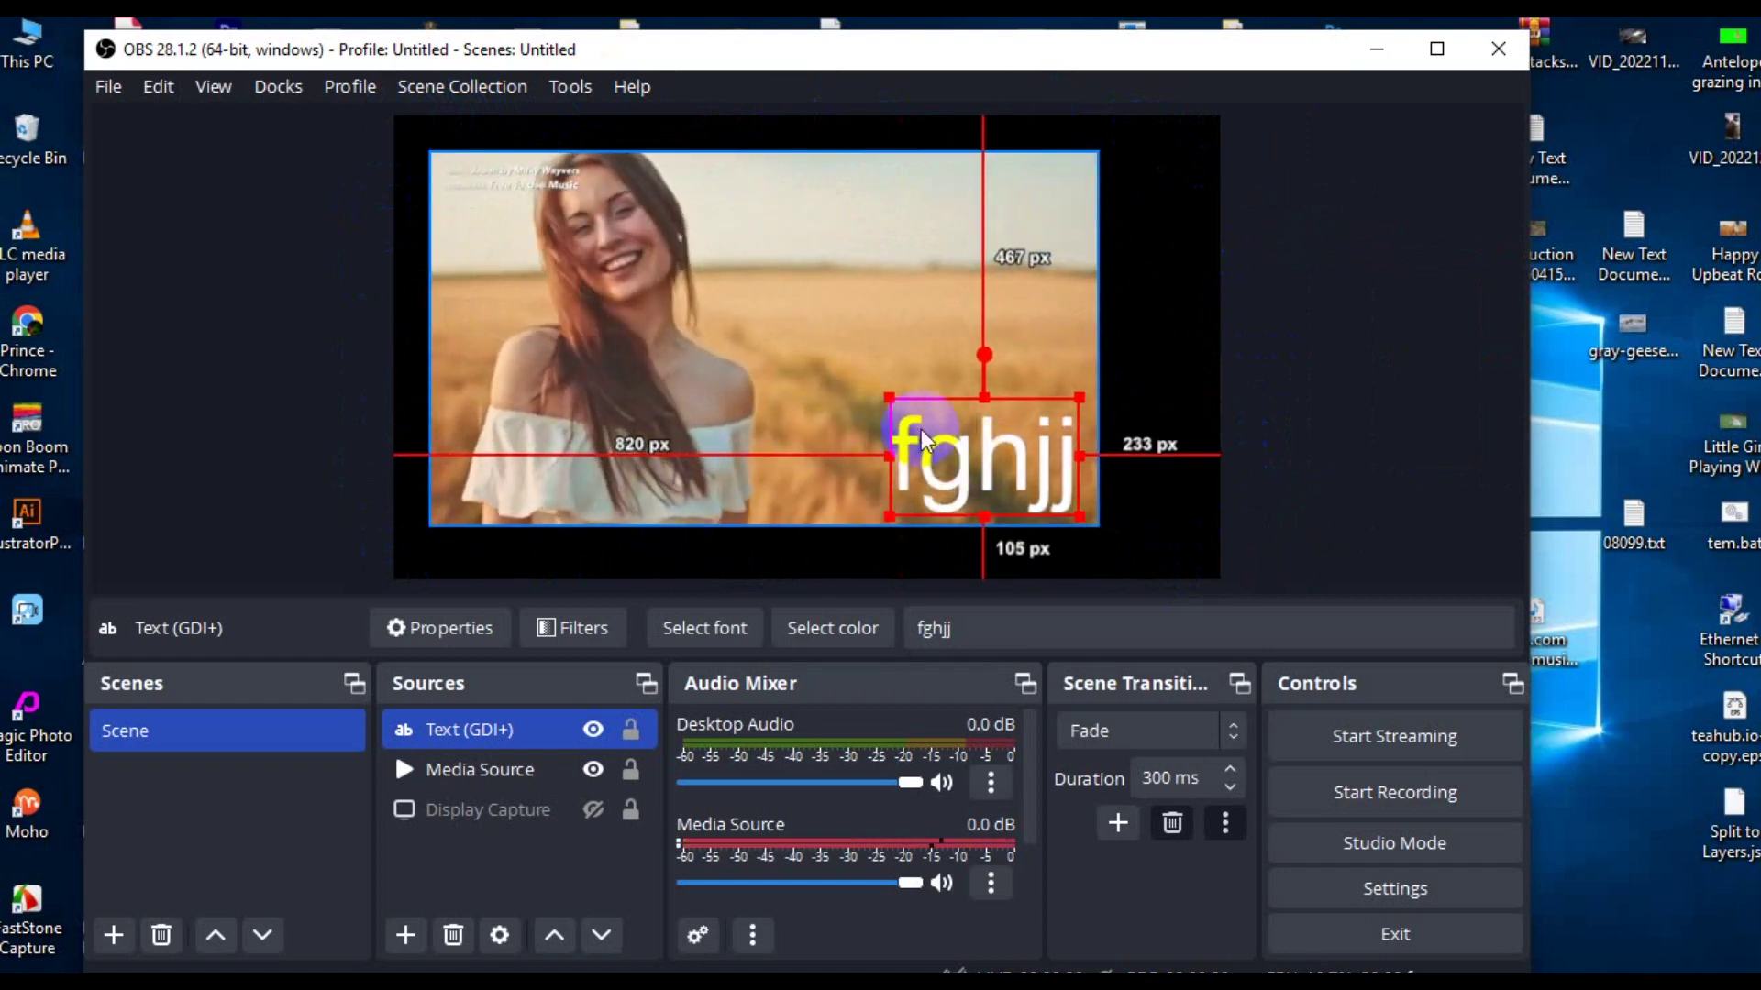
left_click_drag(954, 446, 507, 197)
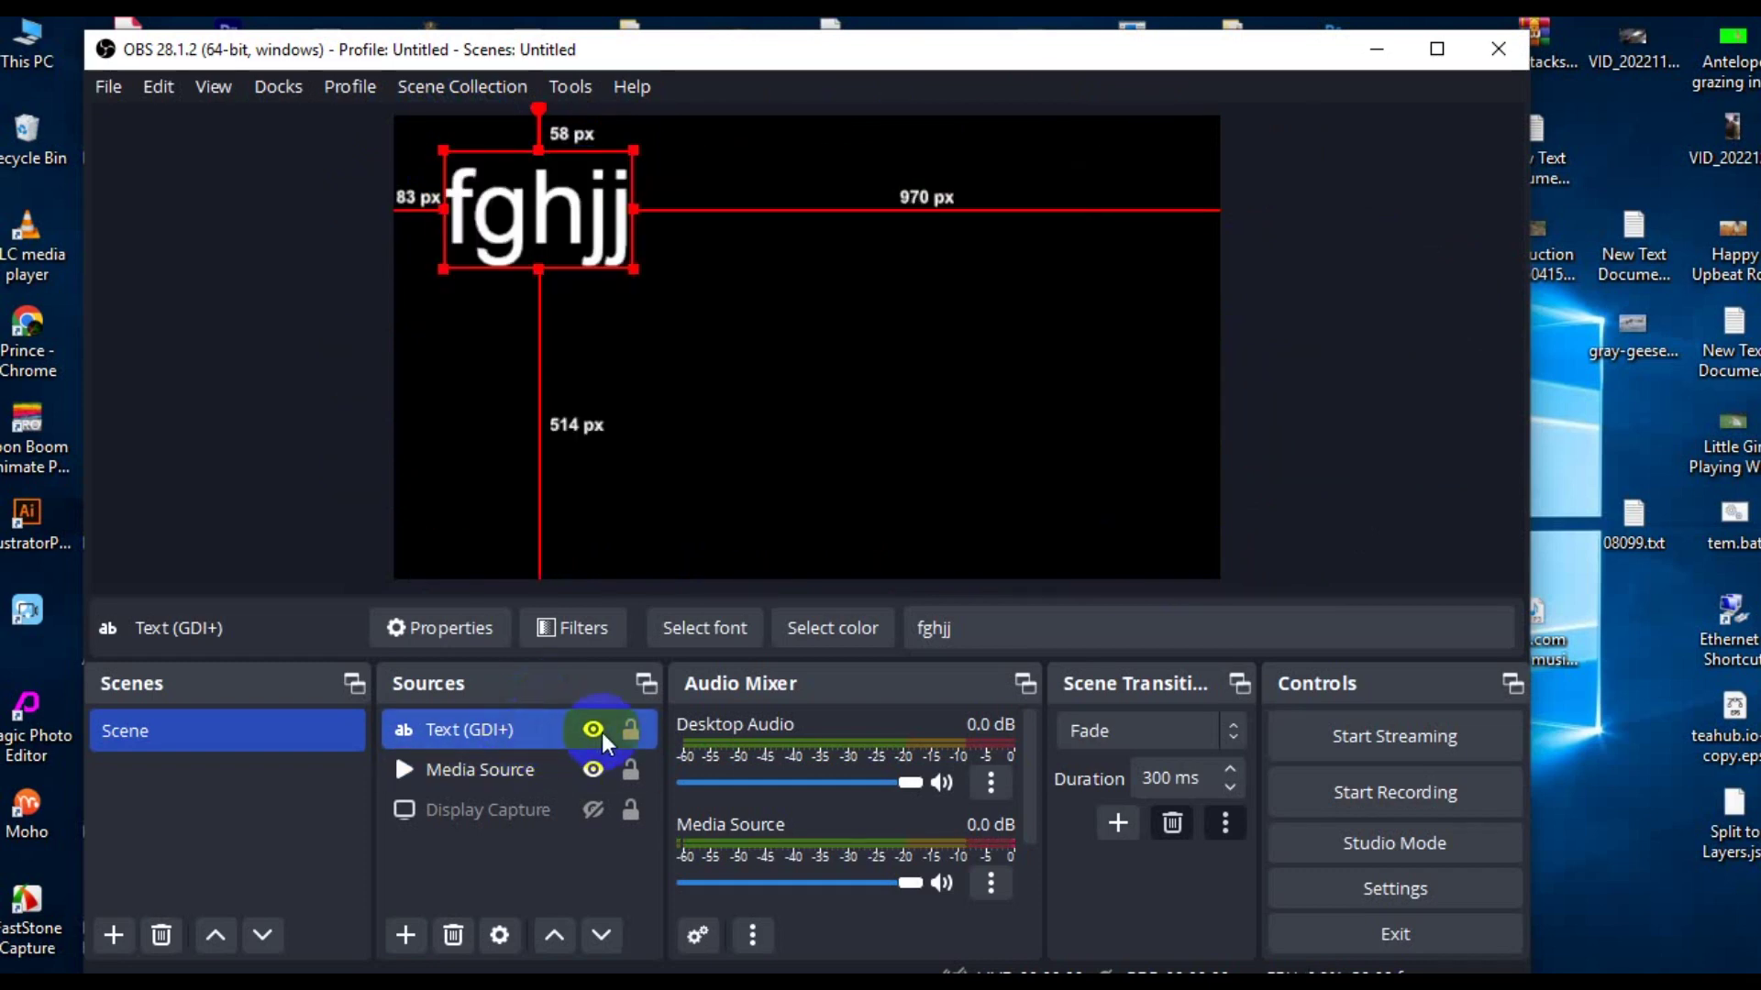
Step: Hide the Text (GDI+) source and the Media Source, and mark the text source's list entry in yellow
left_click(598, 731)
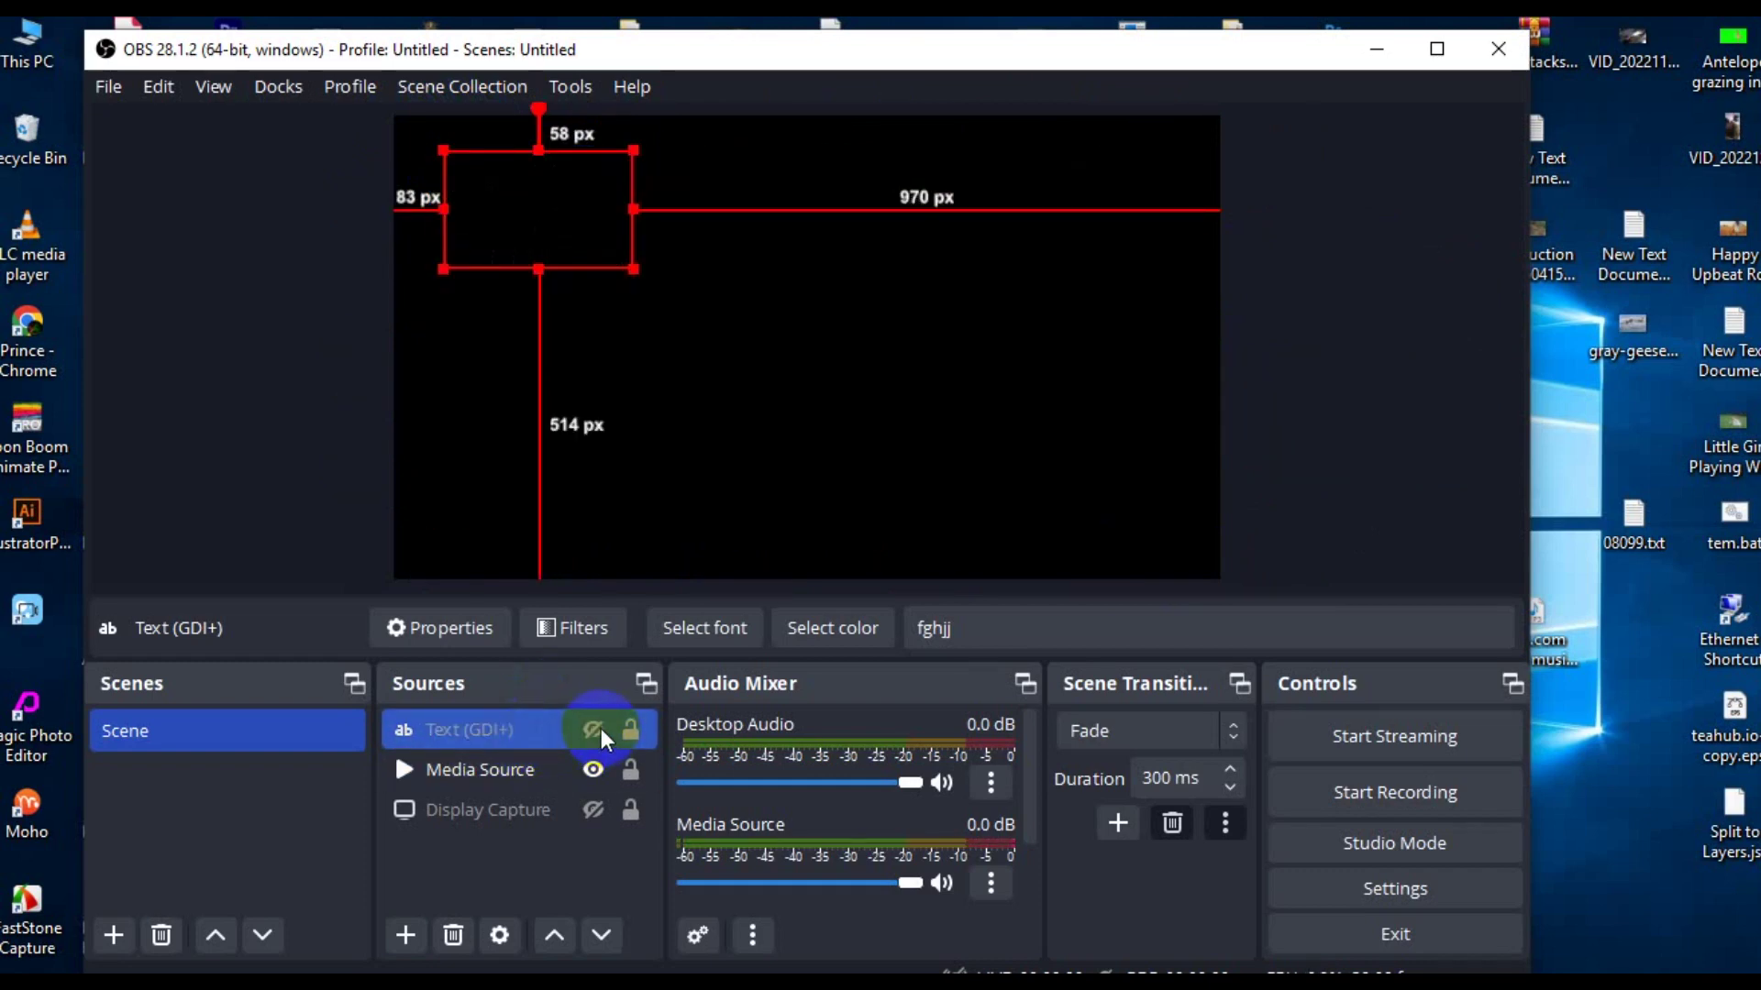
left_click(596, 767)
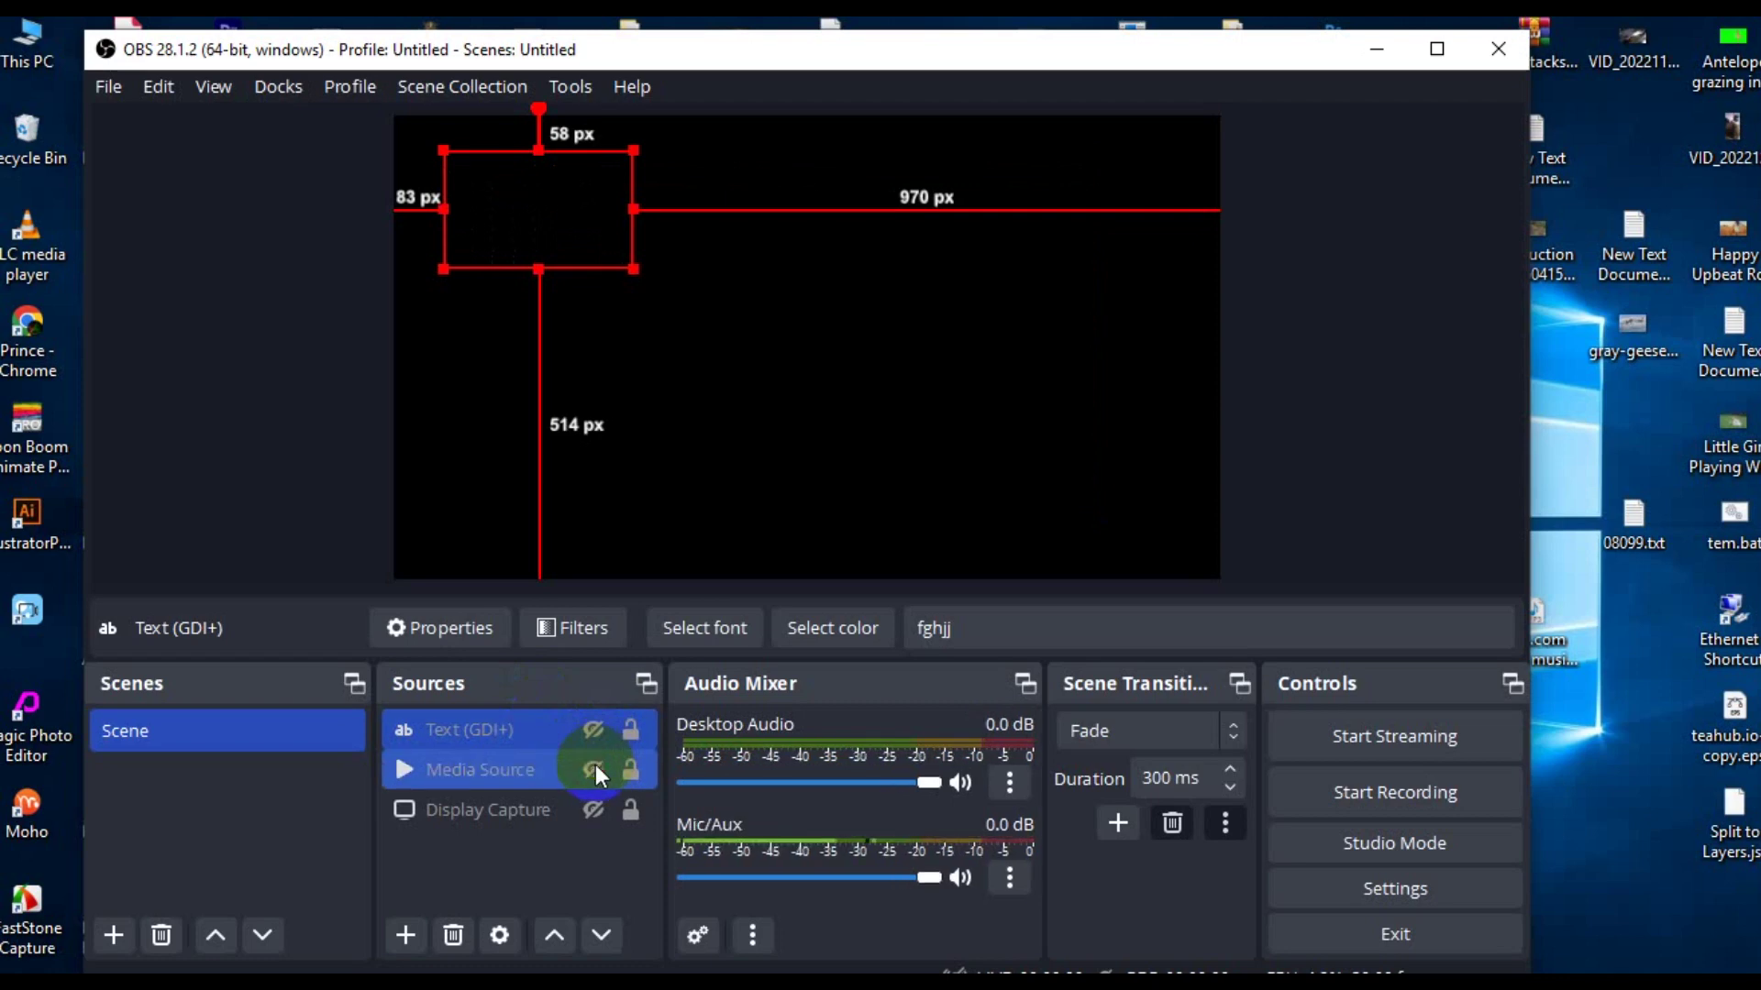
right_click(521, 733)
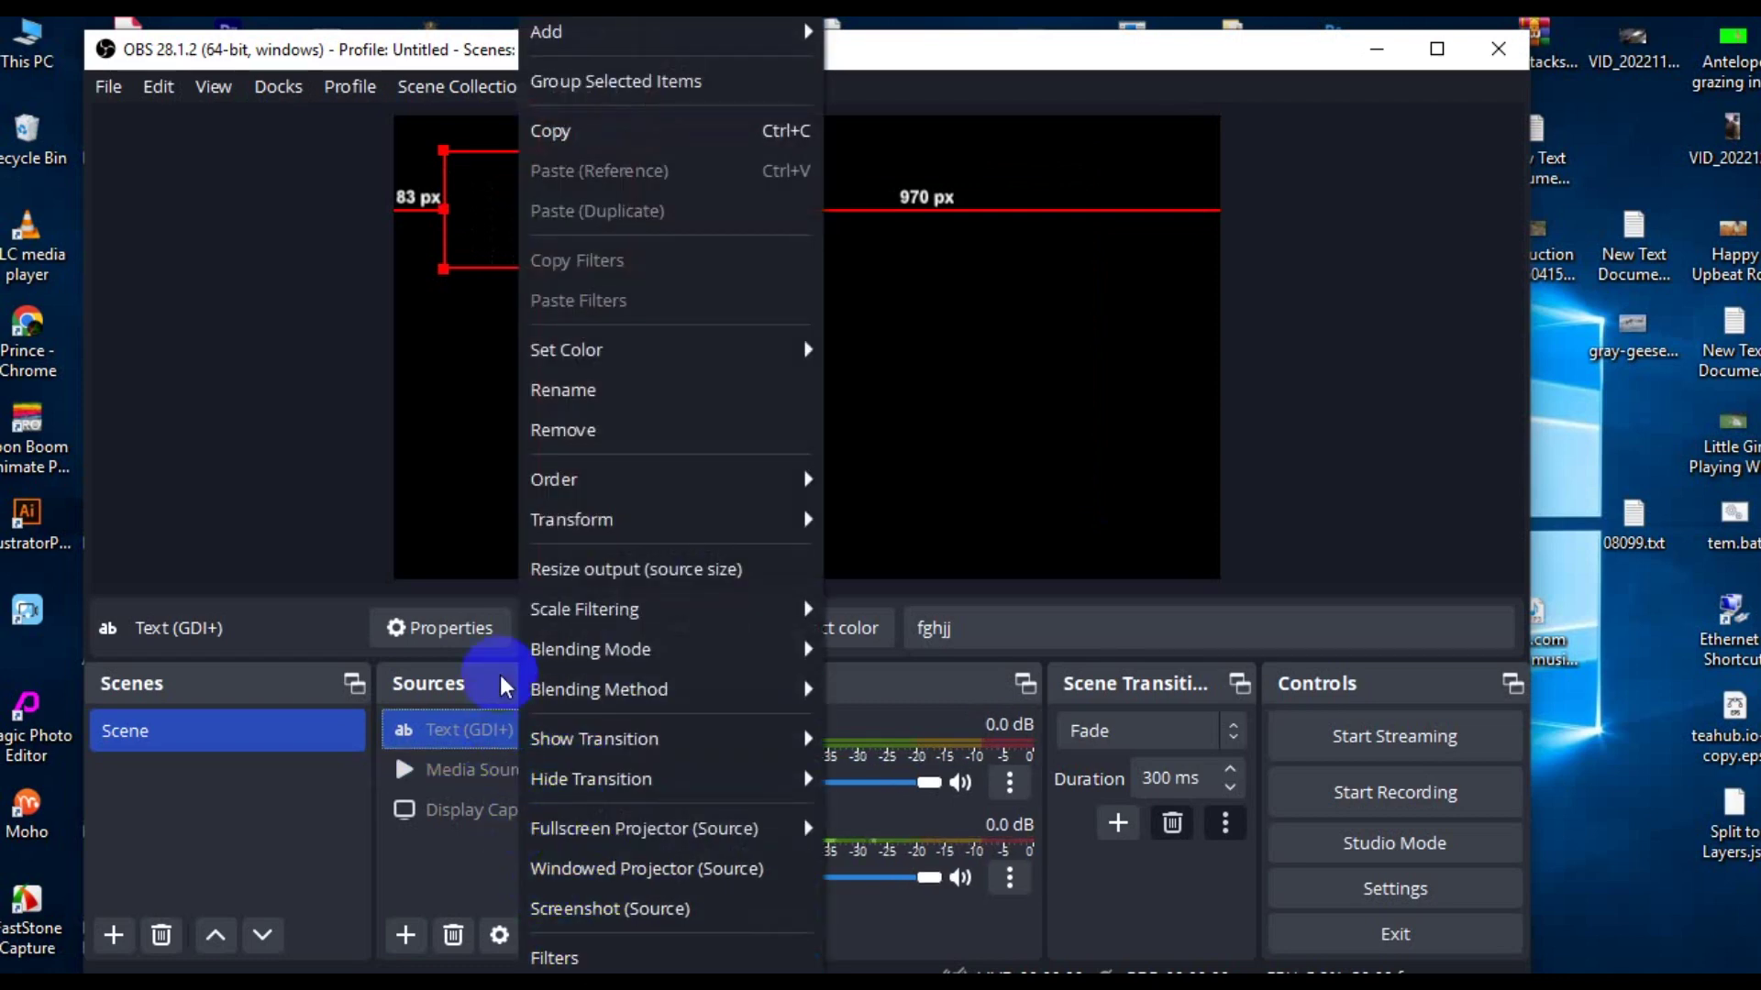
Step: Show the Text (GDI+) source and the Media Source again
left_click(593, 729)
left_click(596, 770)
left_click(595, 768)
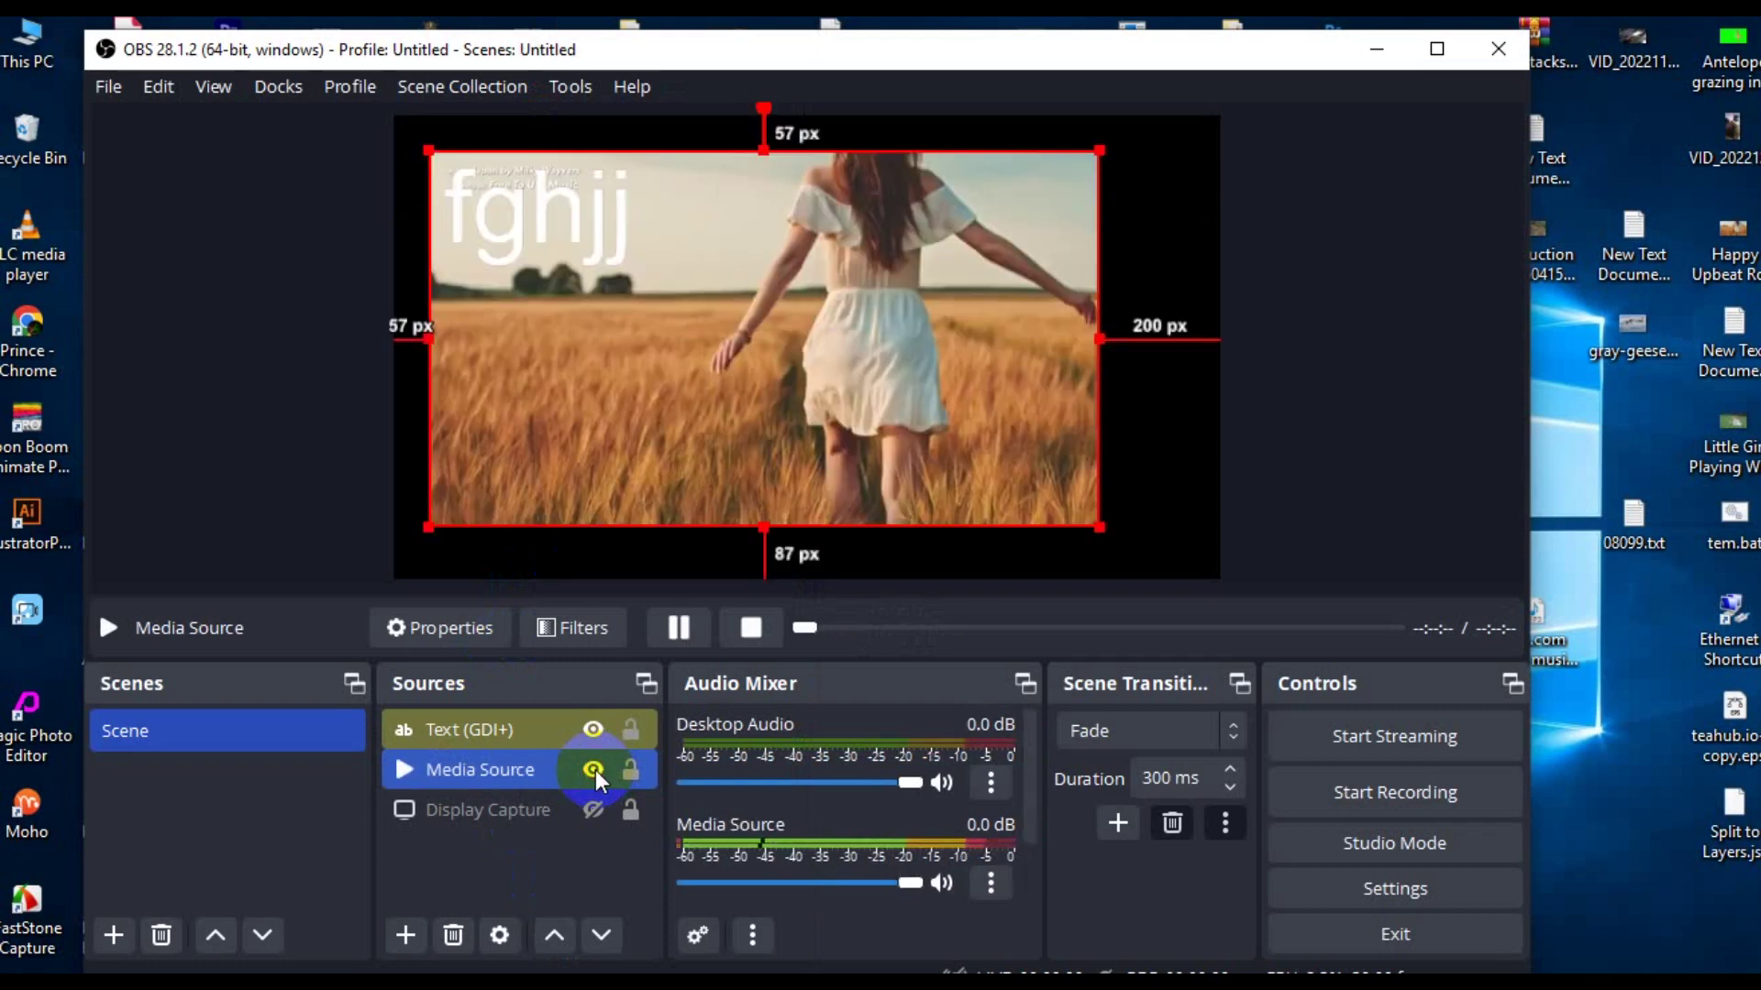
Step: Shrink the Media Source video to end about 619 px from the canvas's right edge and 322 px above its bottom
left_click_drag(1099, 526, 551, 409)
left_click(473, 771)
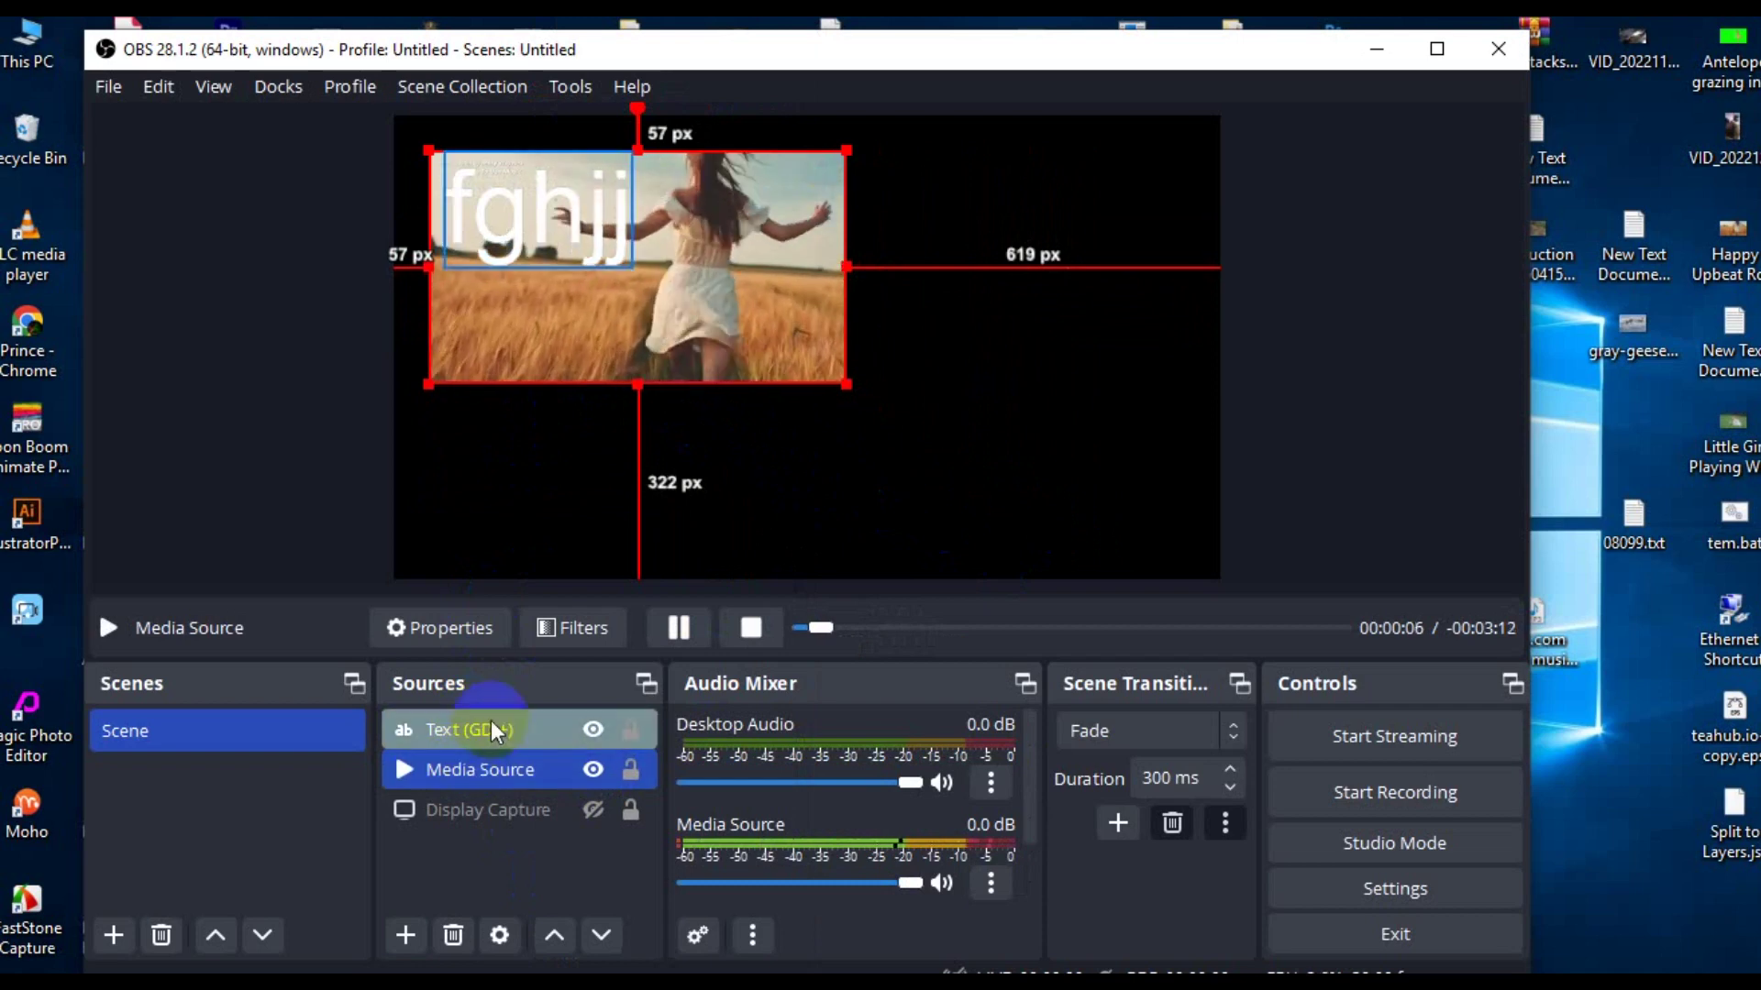
Step: Mark the Text (GDI+) source's list entry in red and show the Display Capture source
left_click(492, 729)
right_click(492, 729)
mouse_move(509, 356)
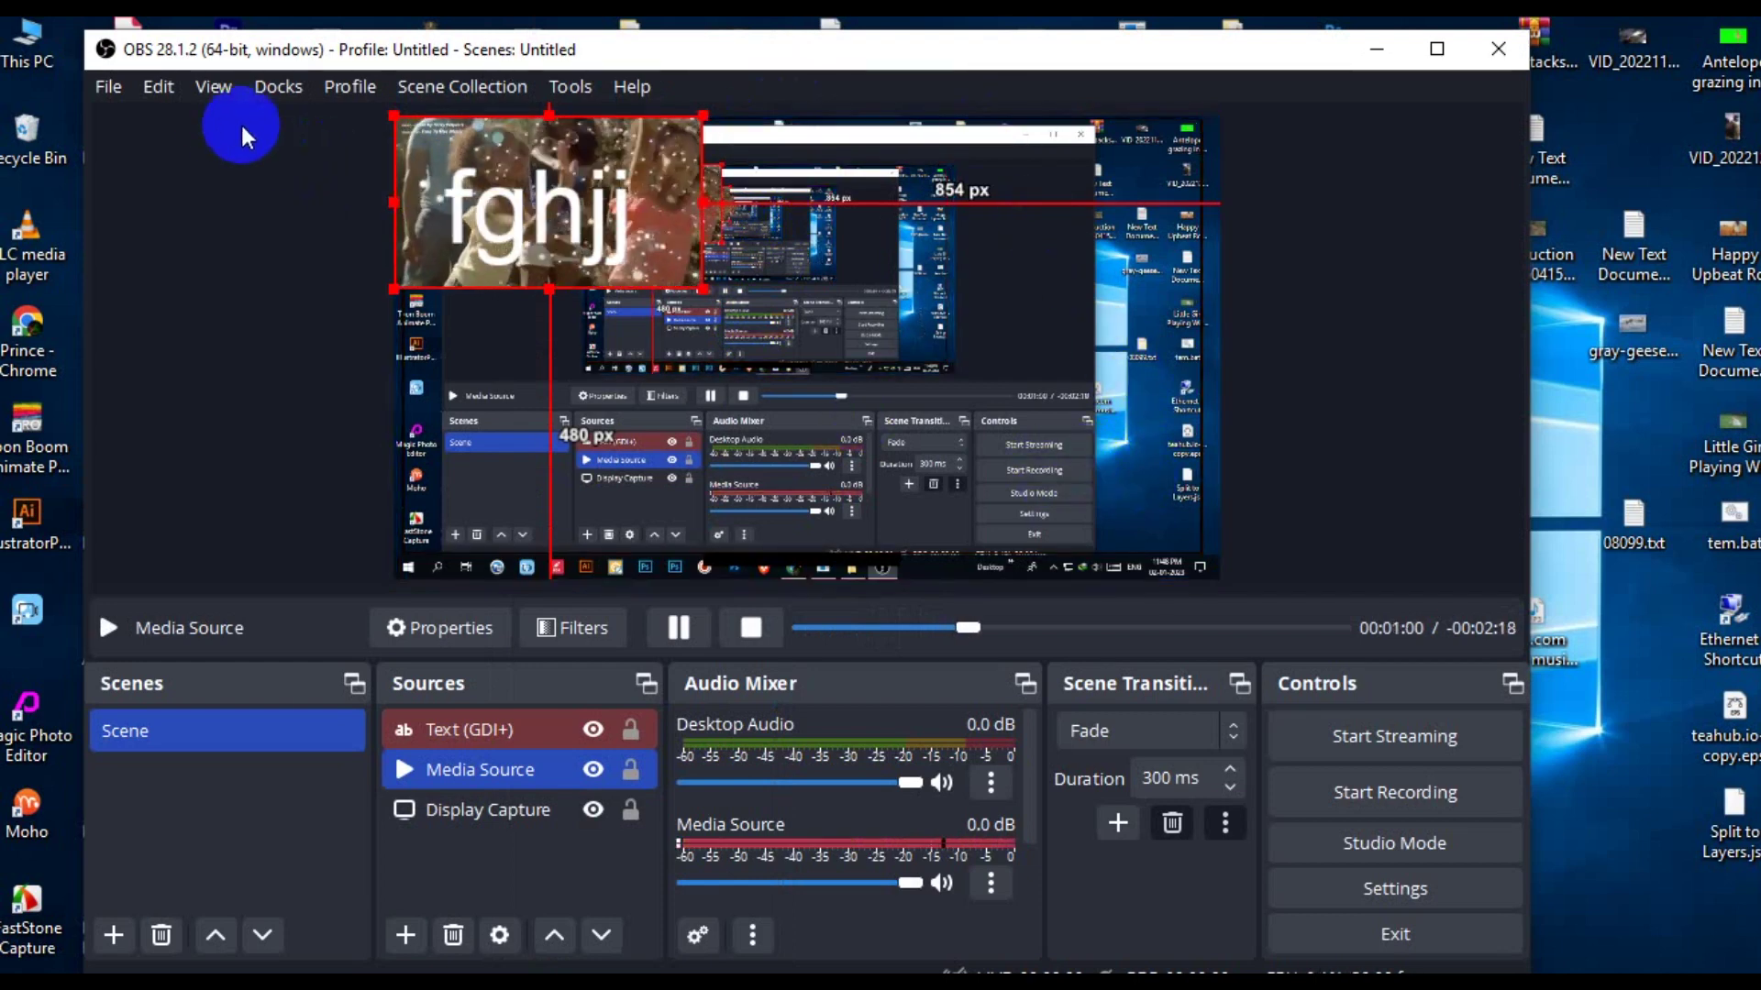
Step: Open the OBS settings folder in File Explorer
left_click(163, 90)
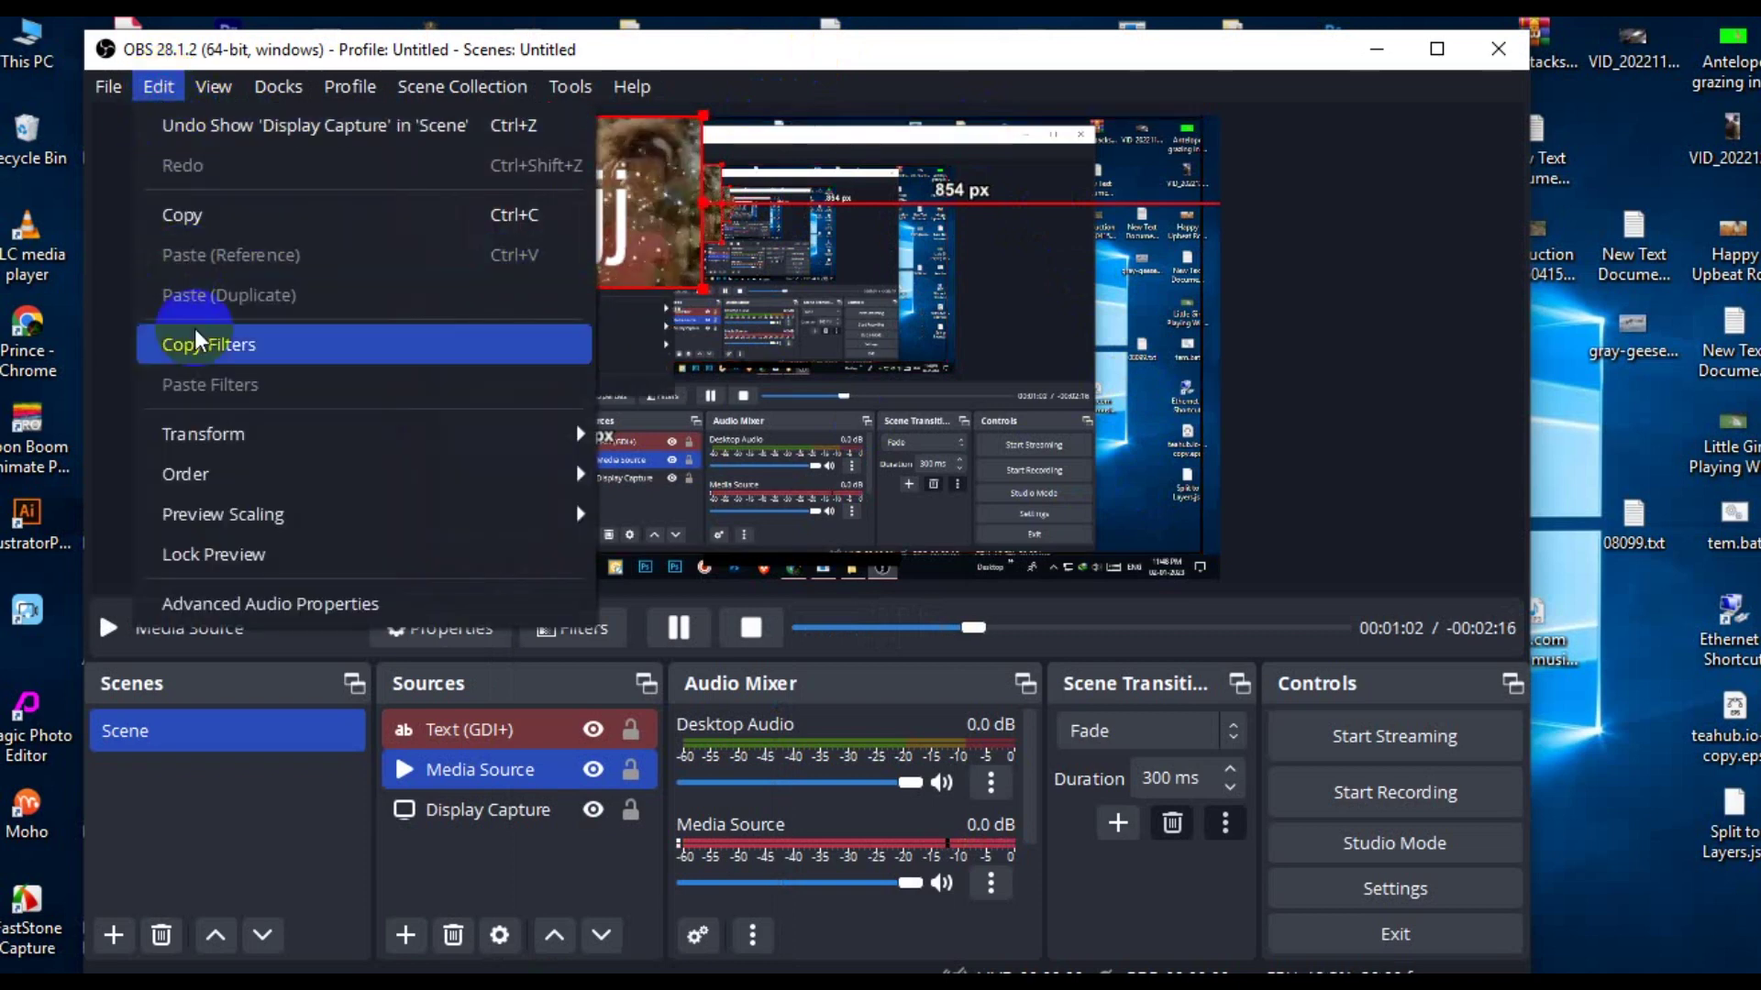
mouse_move(108, 97)
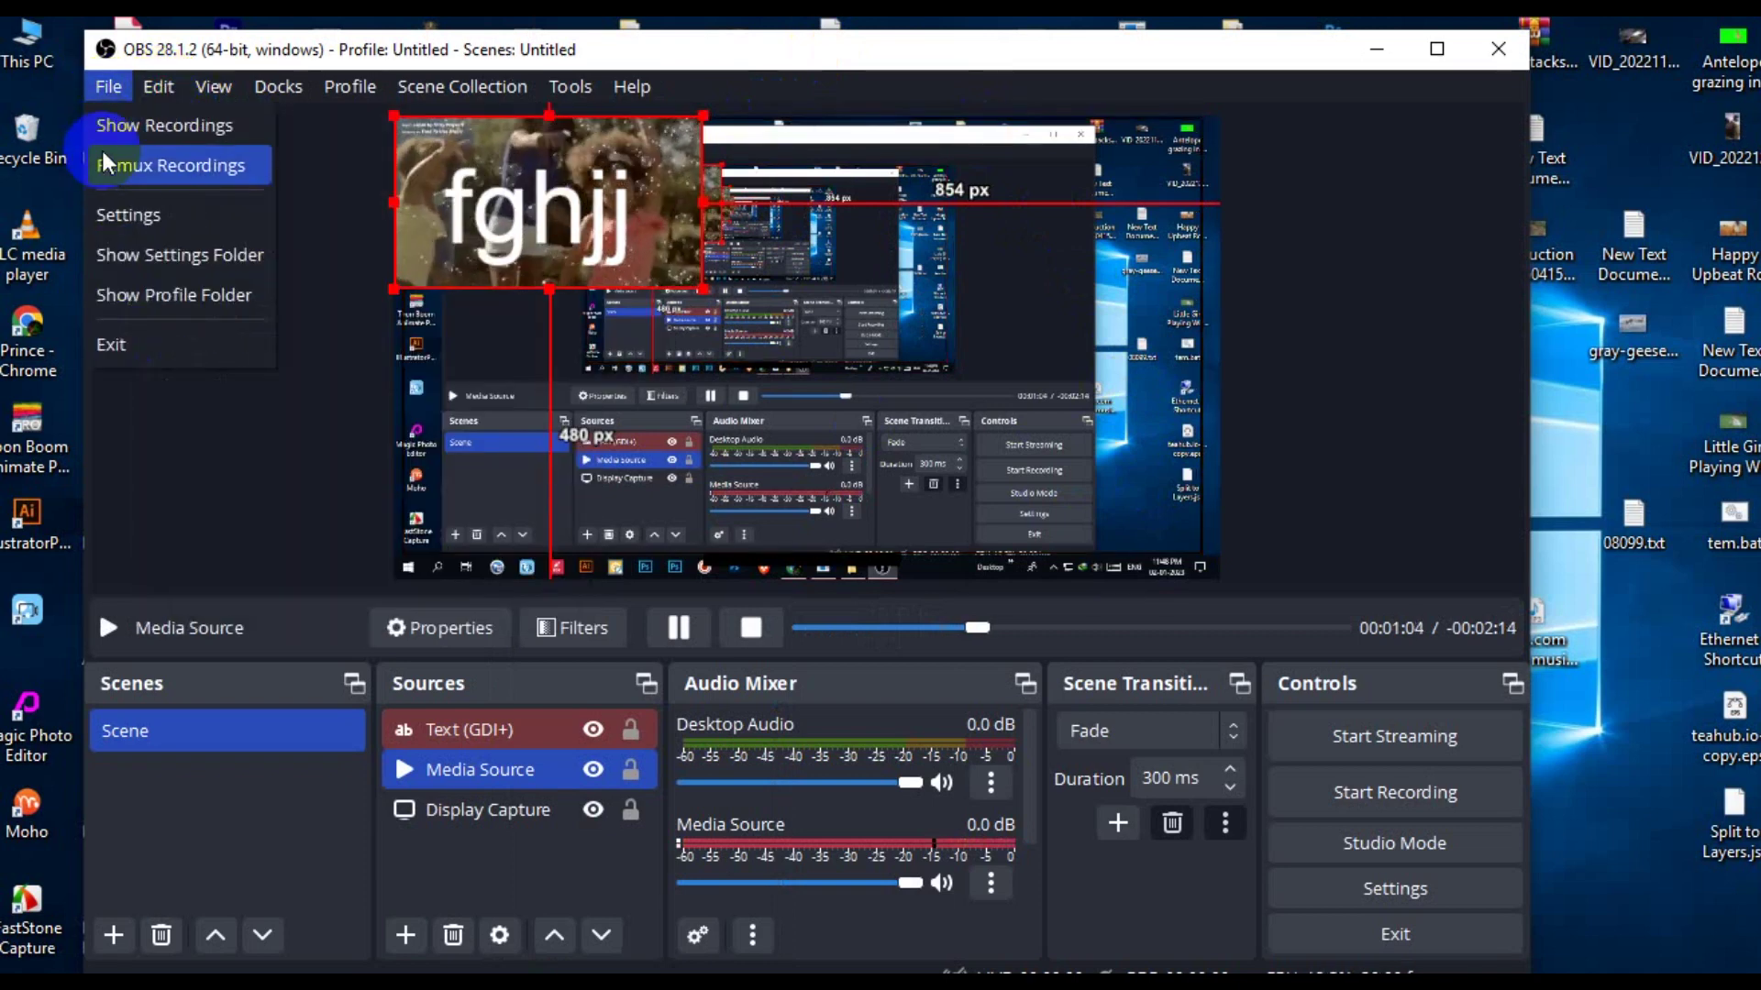
left_click(179, 255)
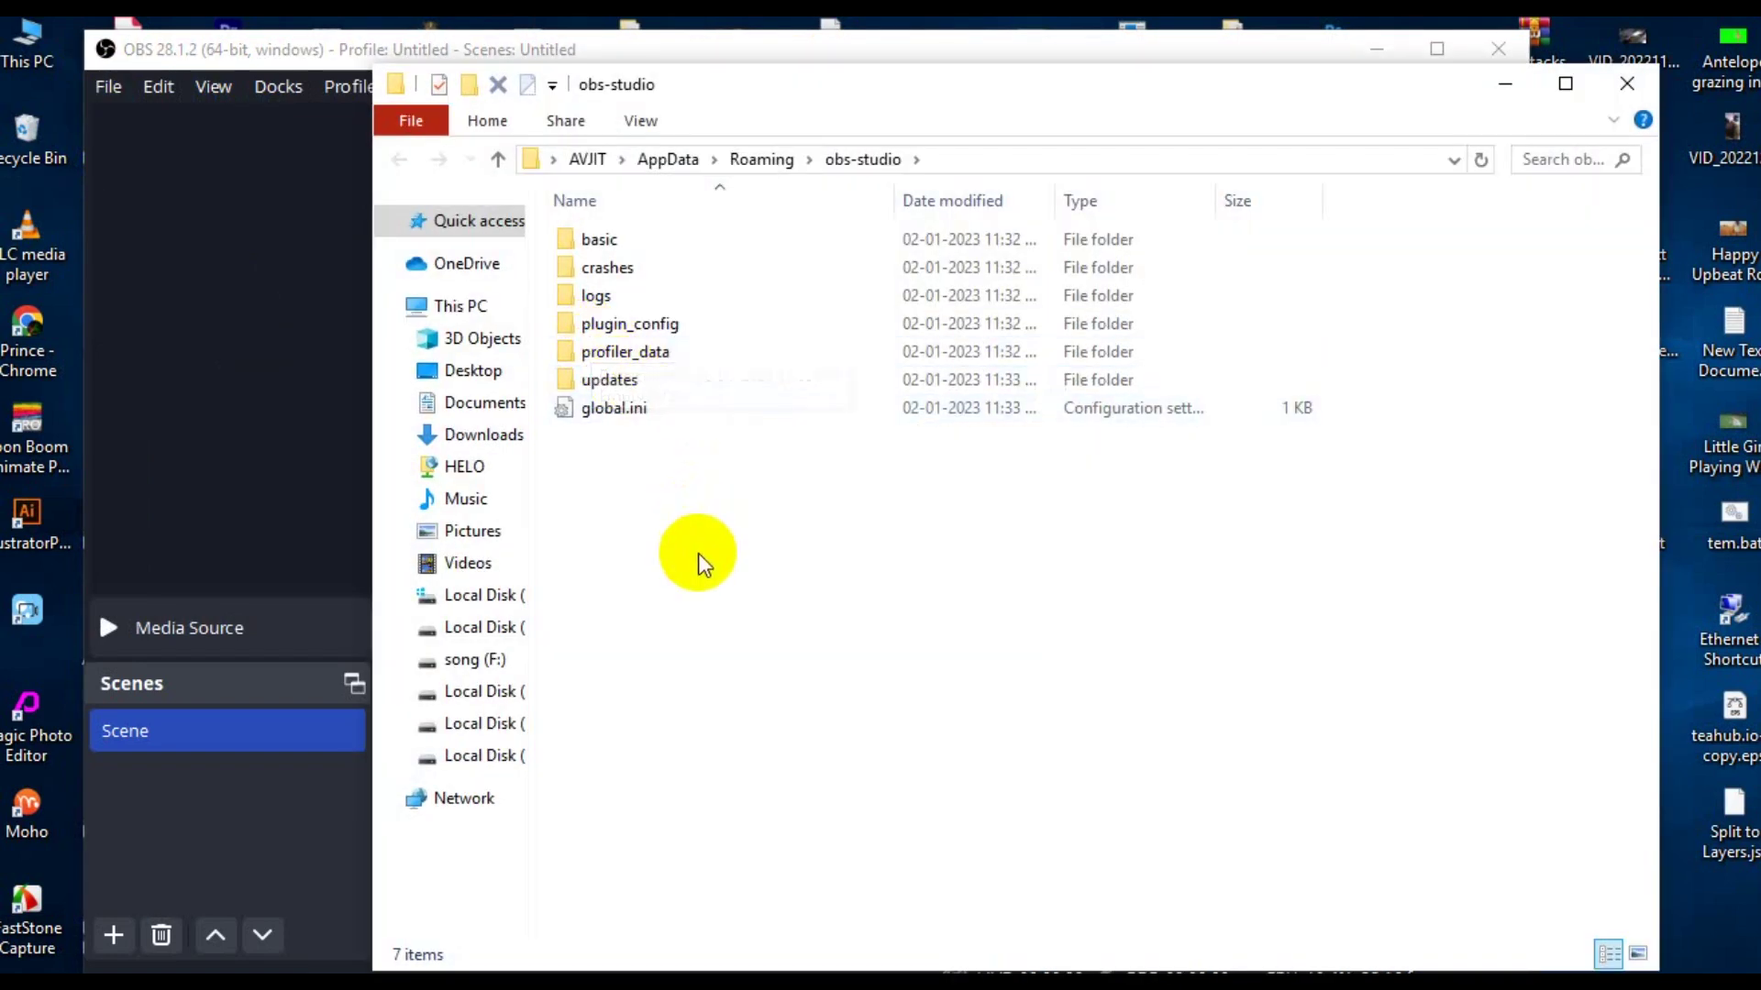
Step: Select all items in the obs-studio folder and close the File Explorer window
left_click_drag(698, 553, 618, 229)
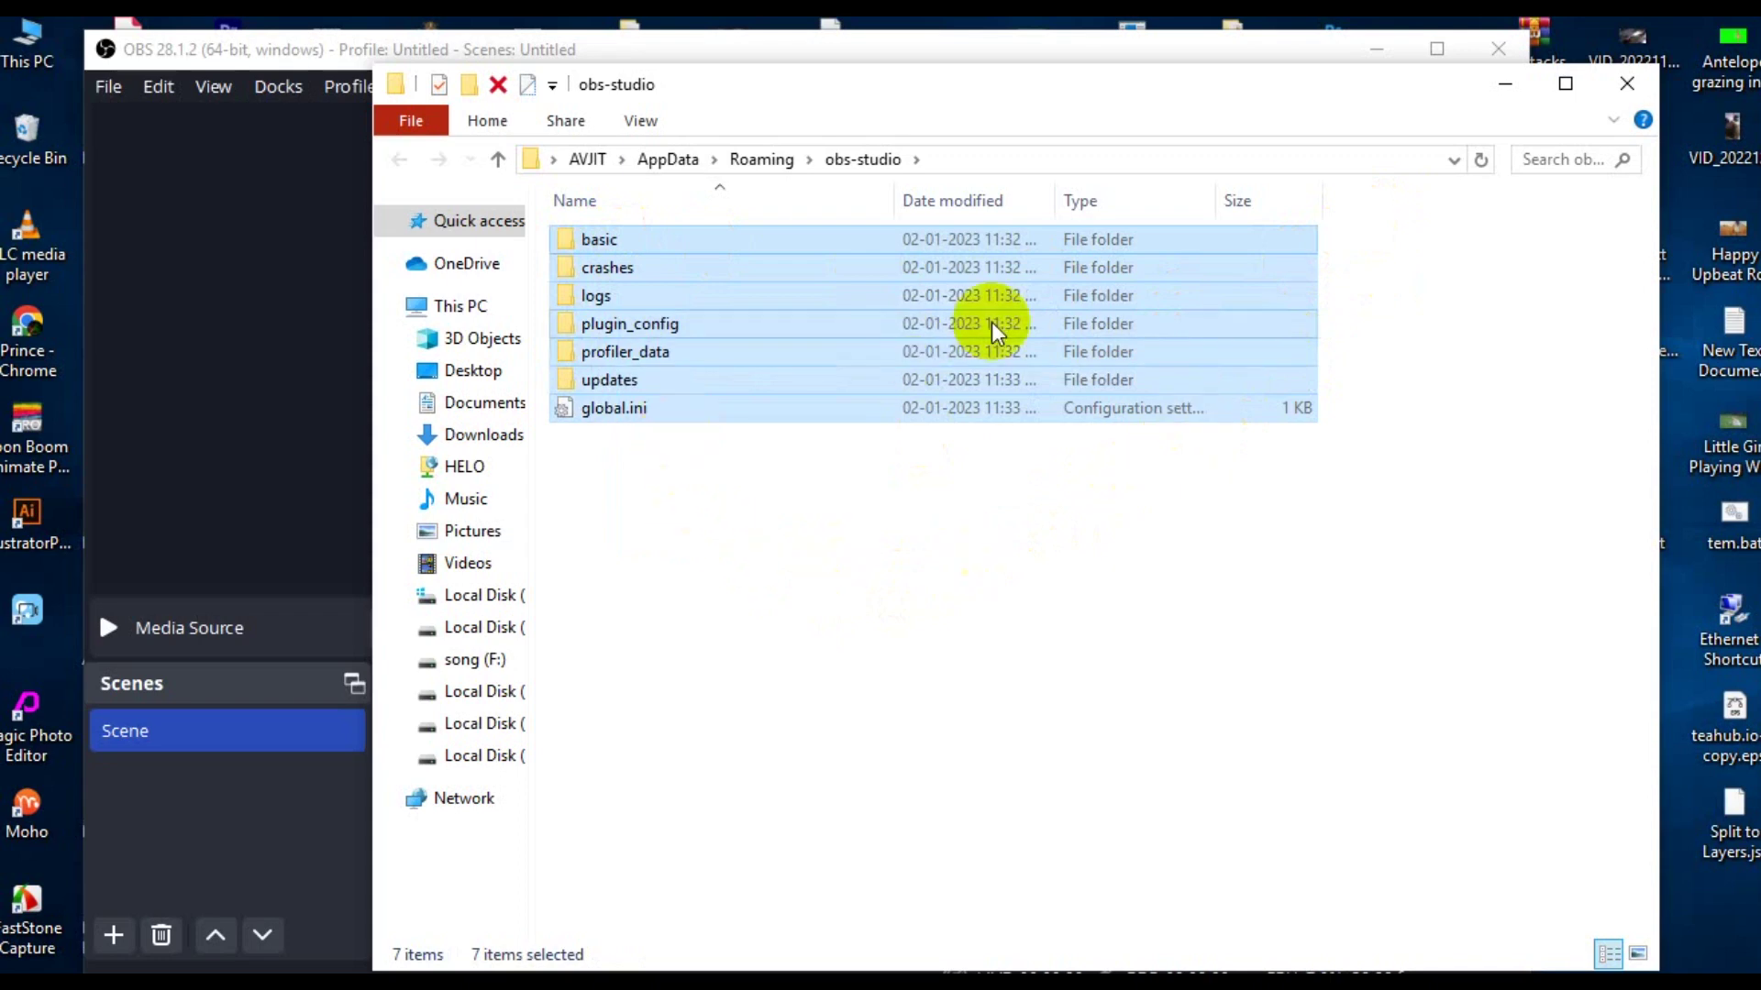
left_click(1629, 85)
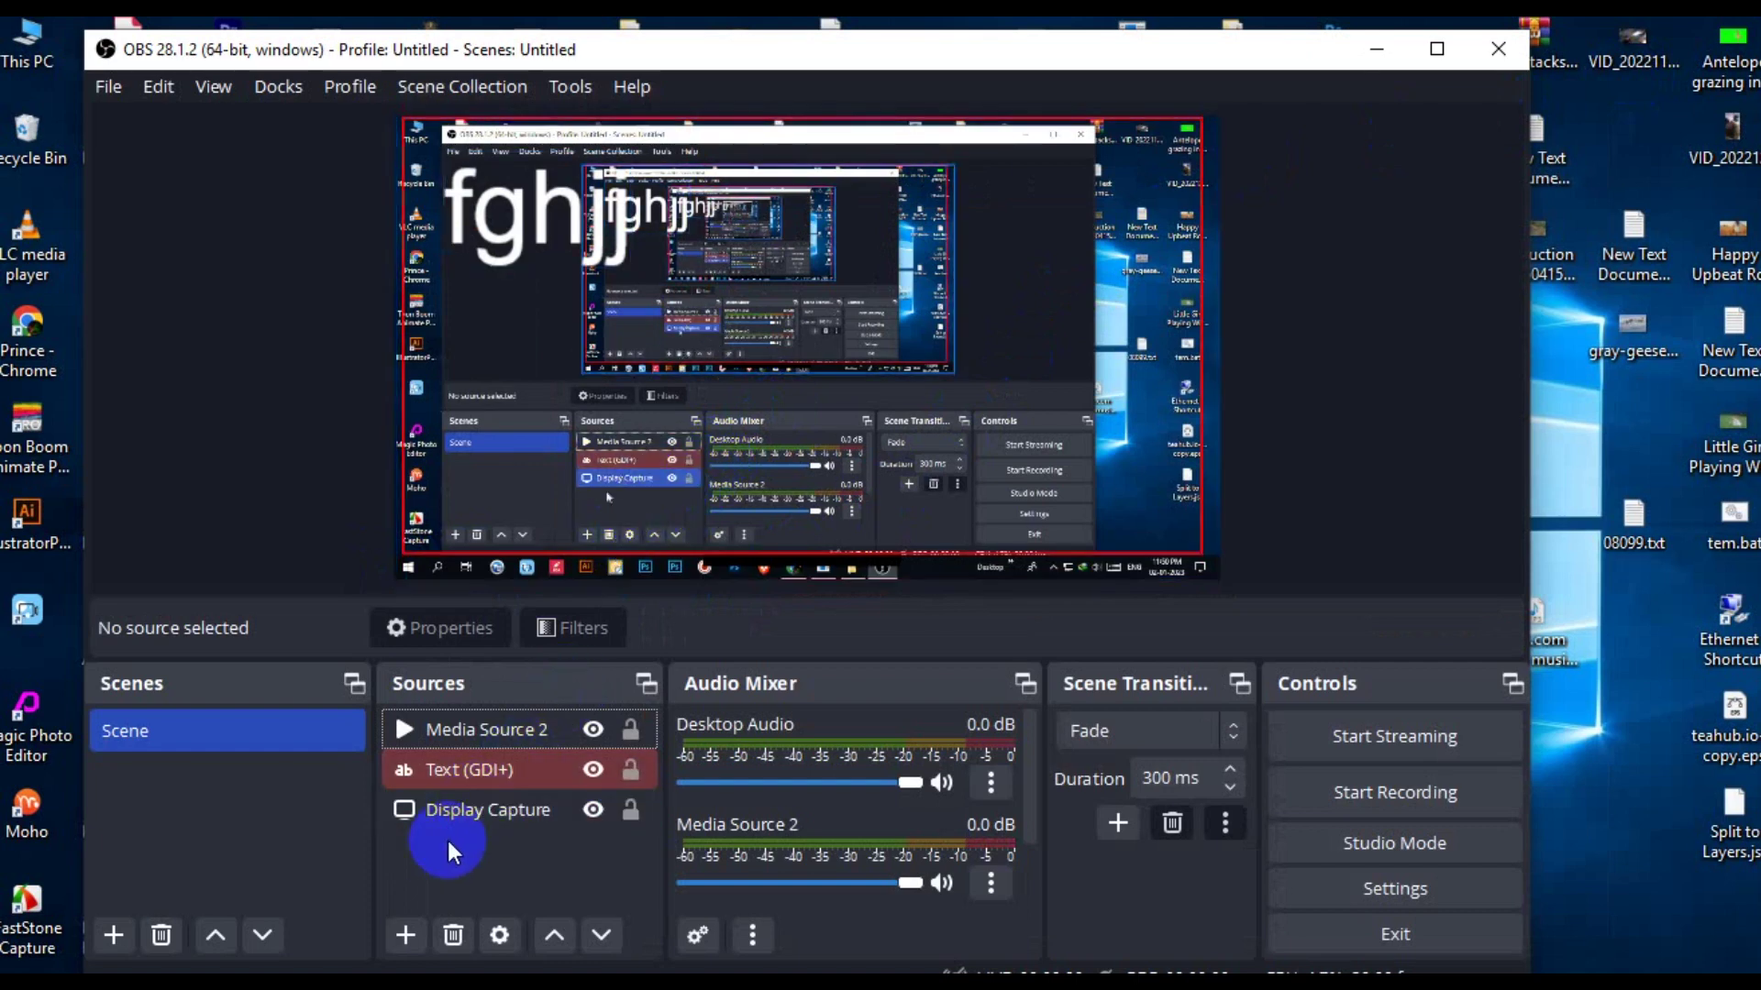
Step: Add a new Browser source to the scene, keeping the default name
right_click(523, 337)
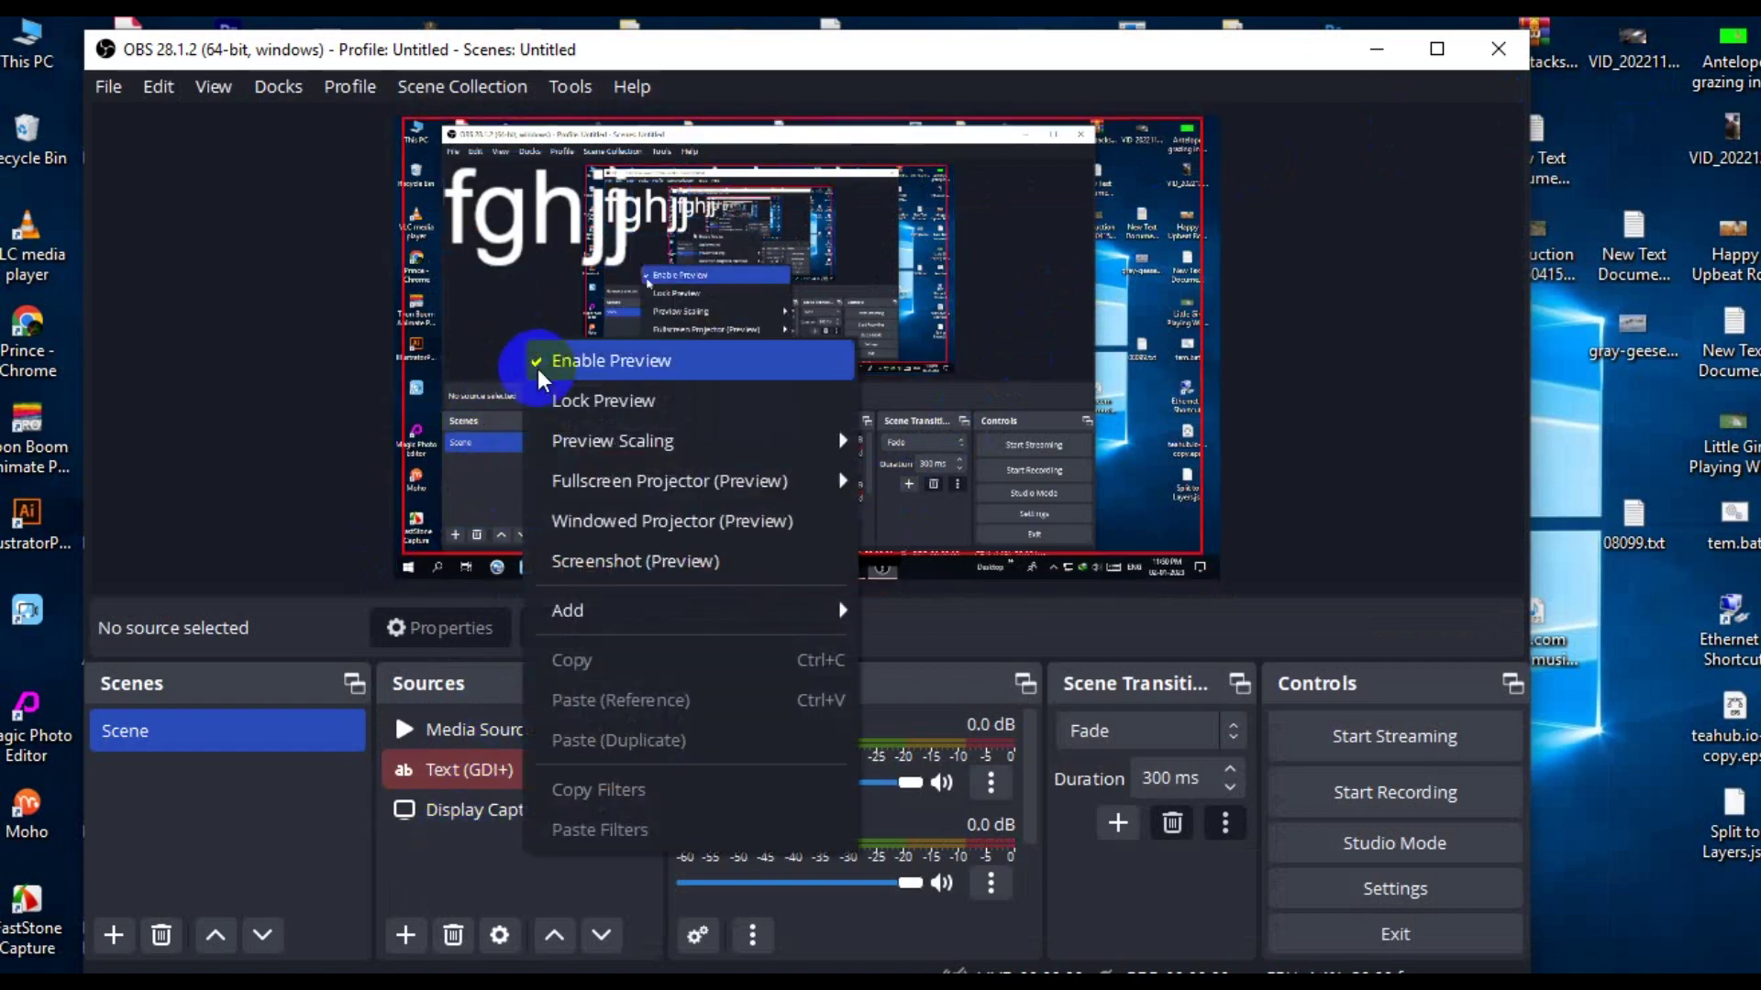
left_click(833, 593)
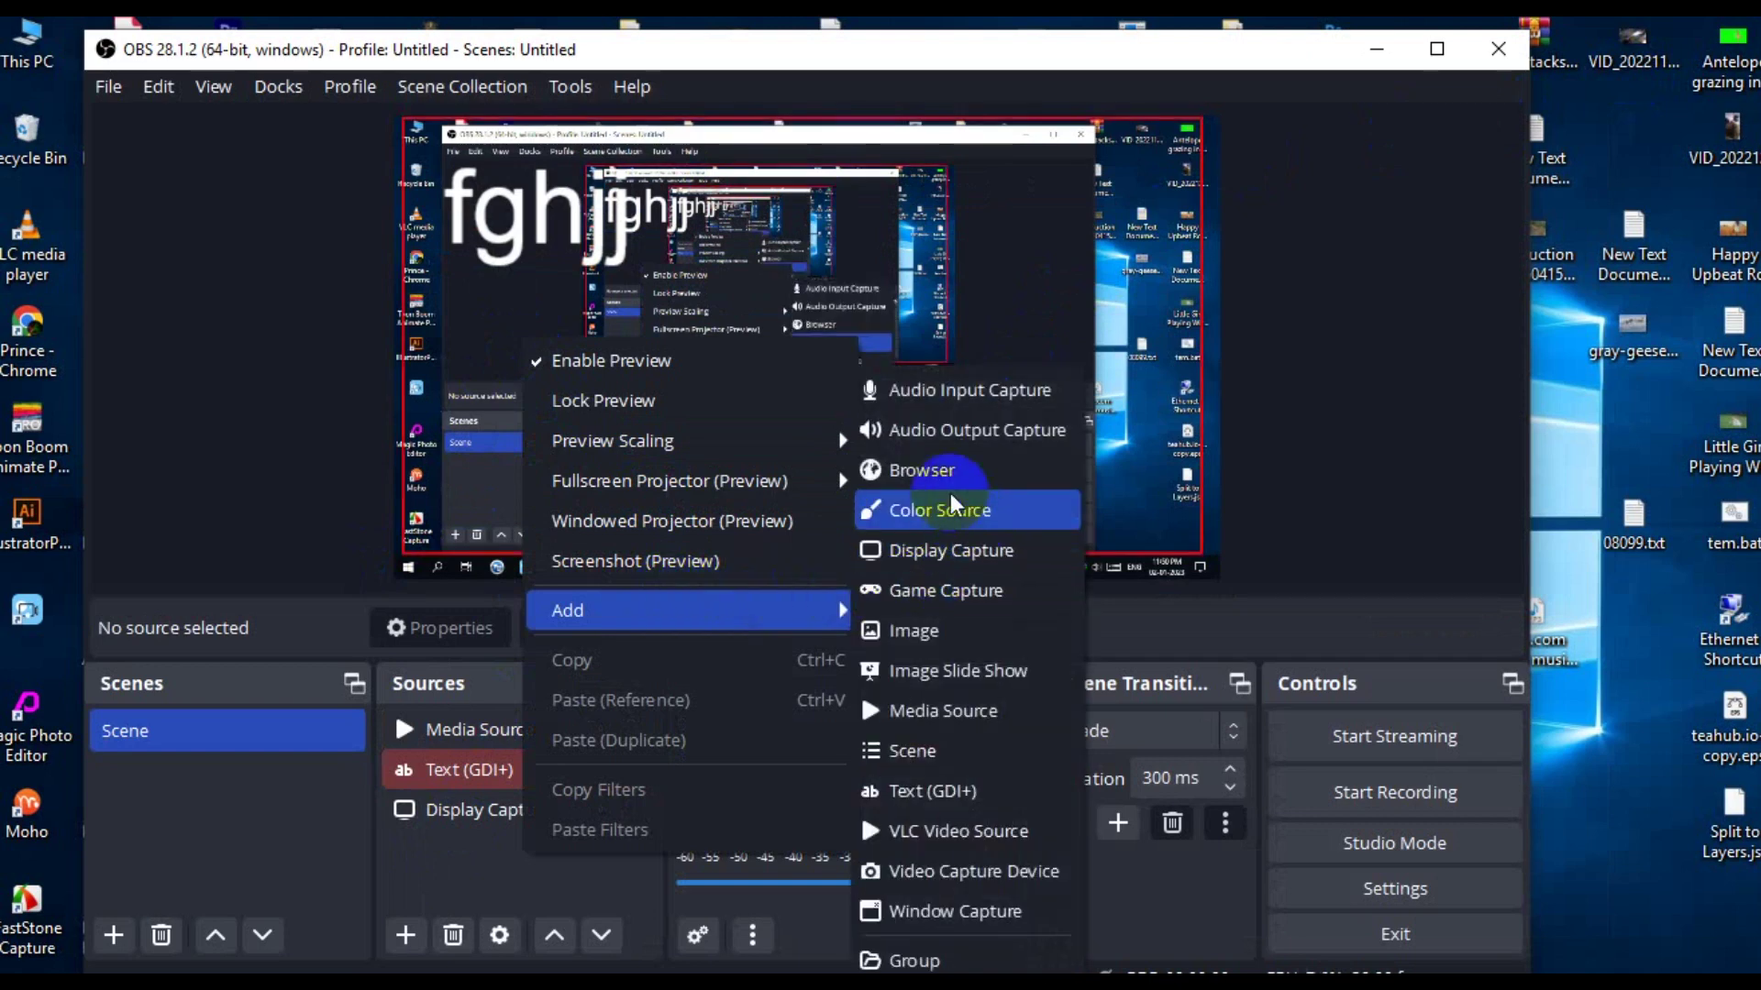
left_click(933, 469)
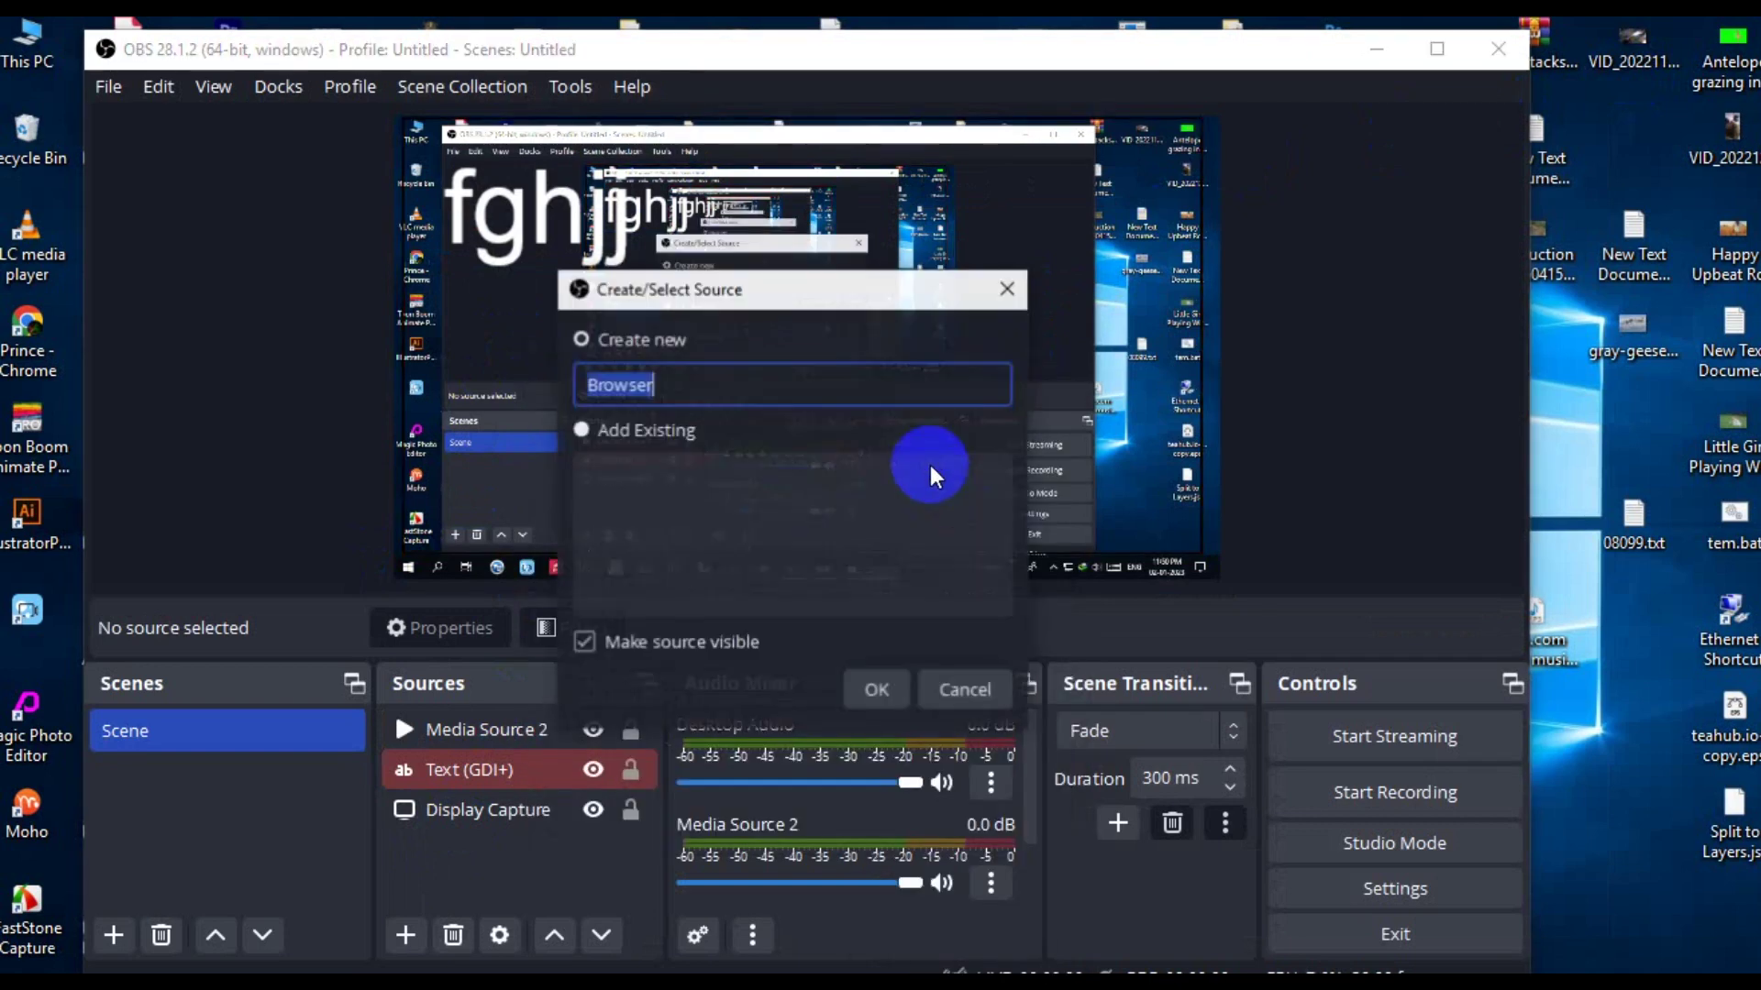
left_click(871, 688)
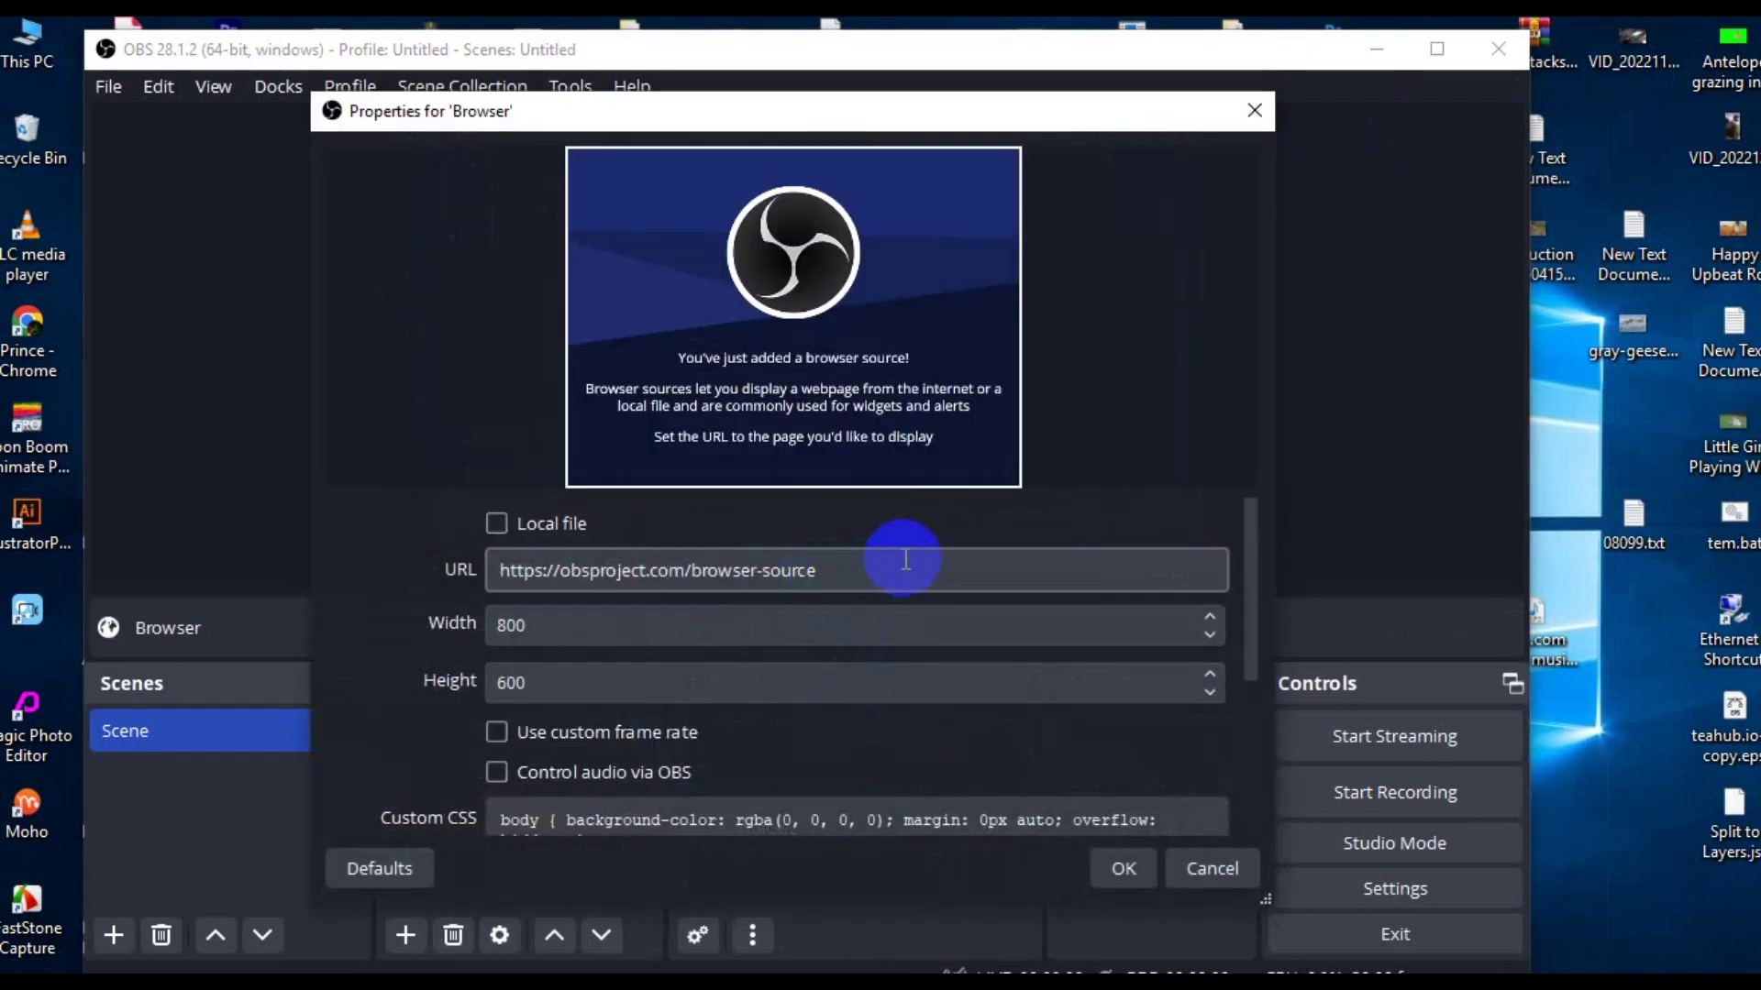
Step: Review the Browser source's URL, size and custom CSS properties without changes, and delete the source from the scene
left_click(894, 560)
left_click_drag(729, 571, 490, 570)
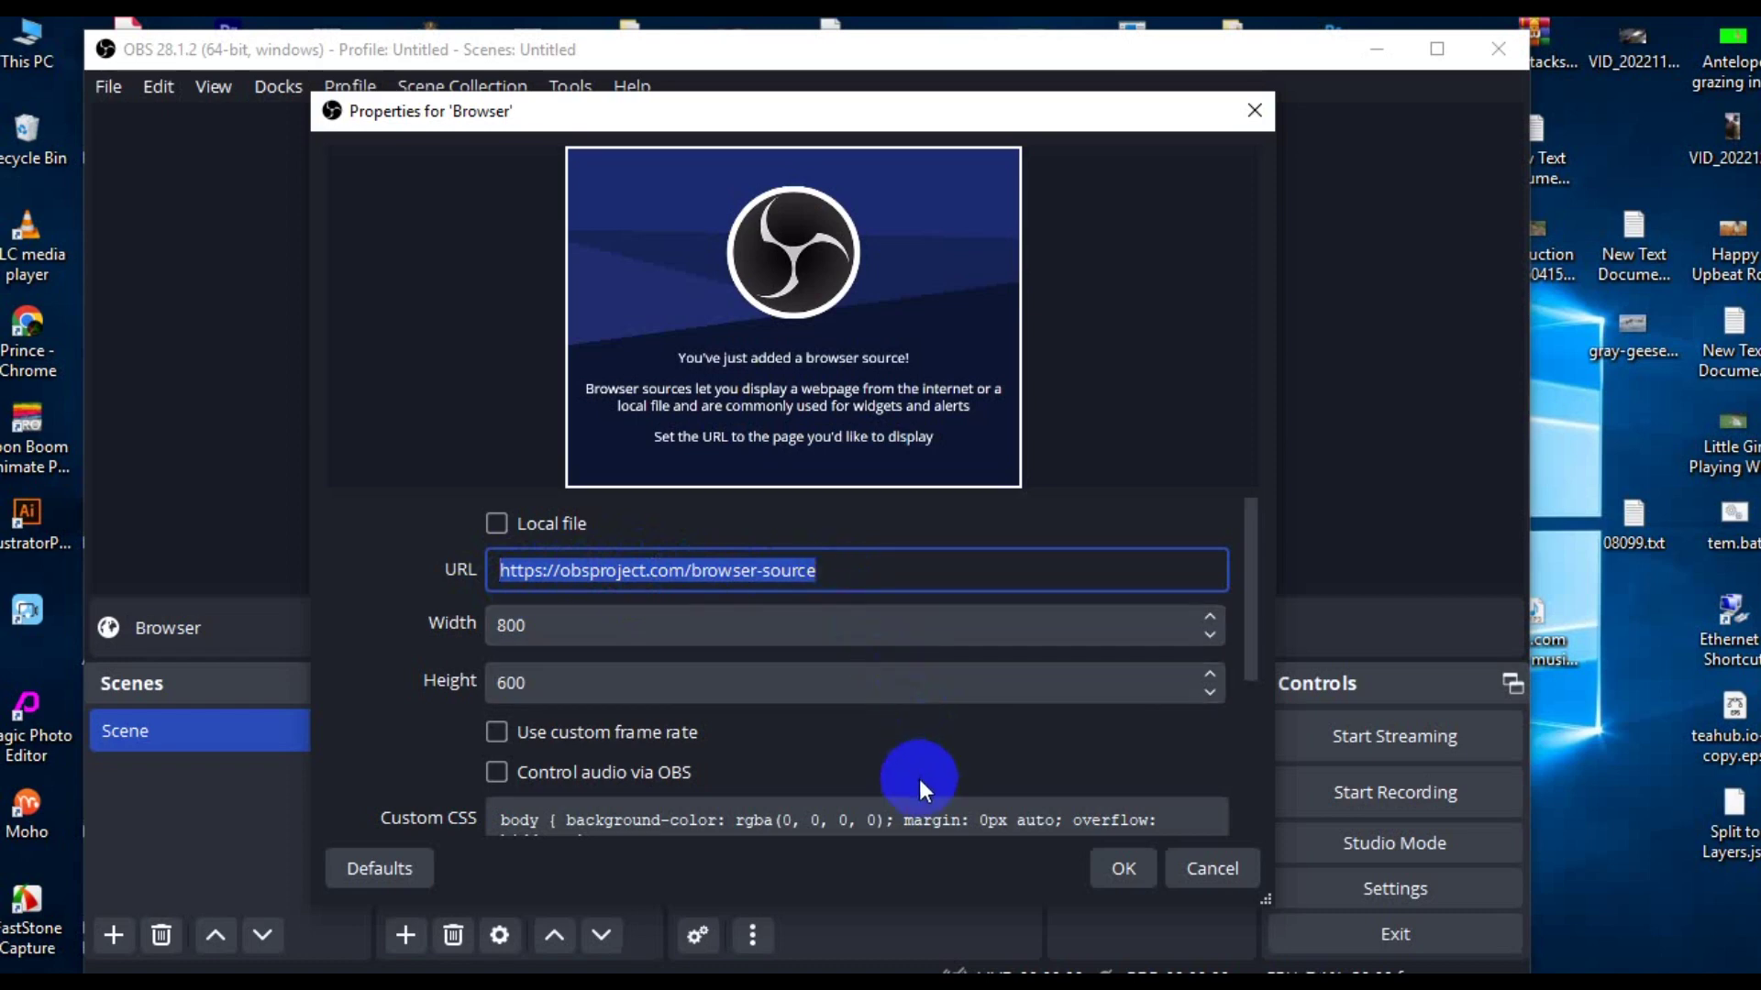
scroll(917, 774, "down", 3)
scroll(920, 779, "up", 1)
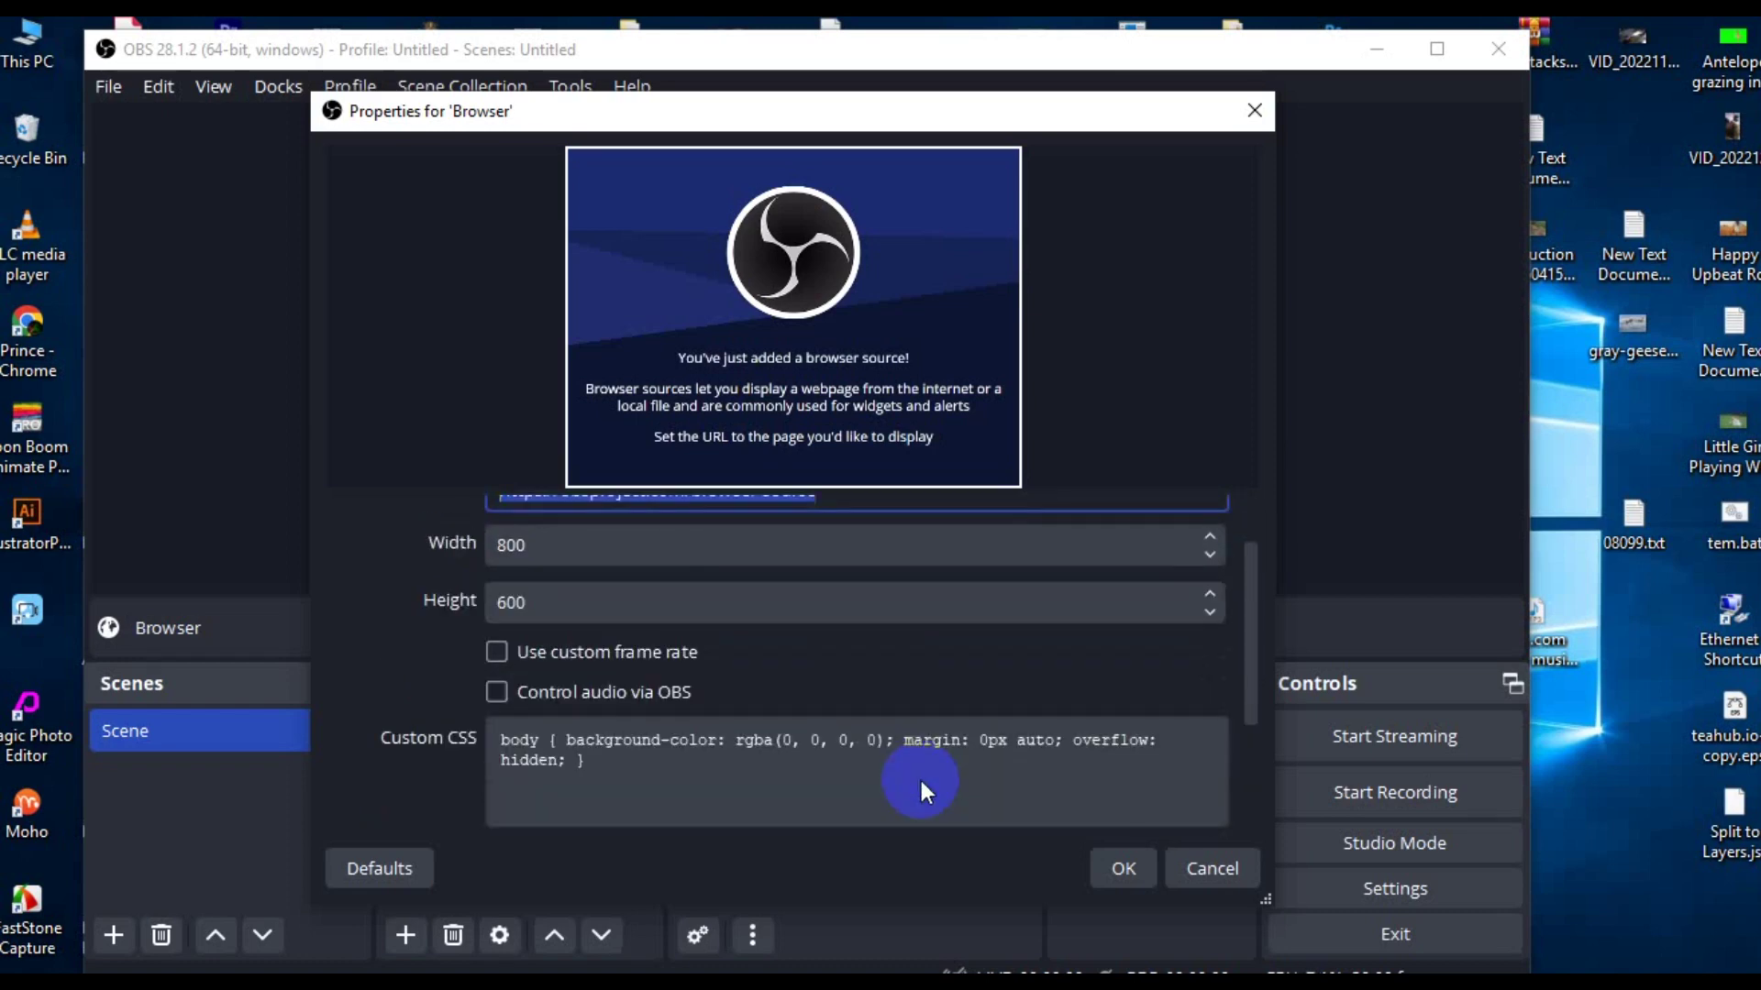
scroll(921, 779, "up", 1)
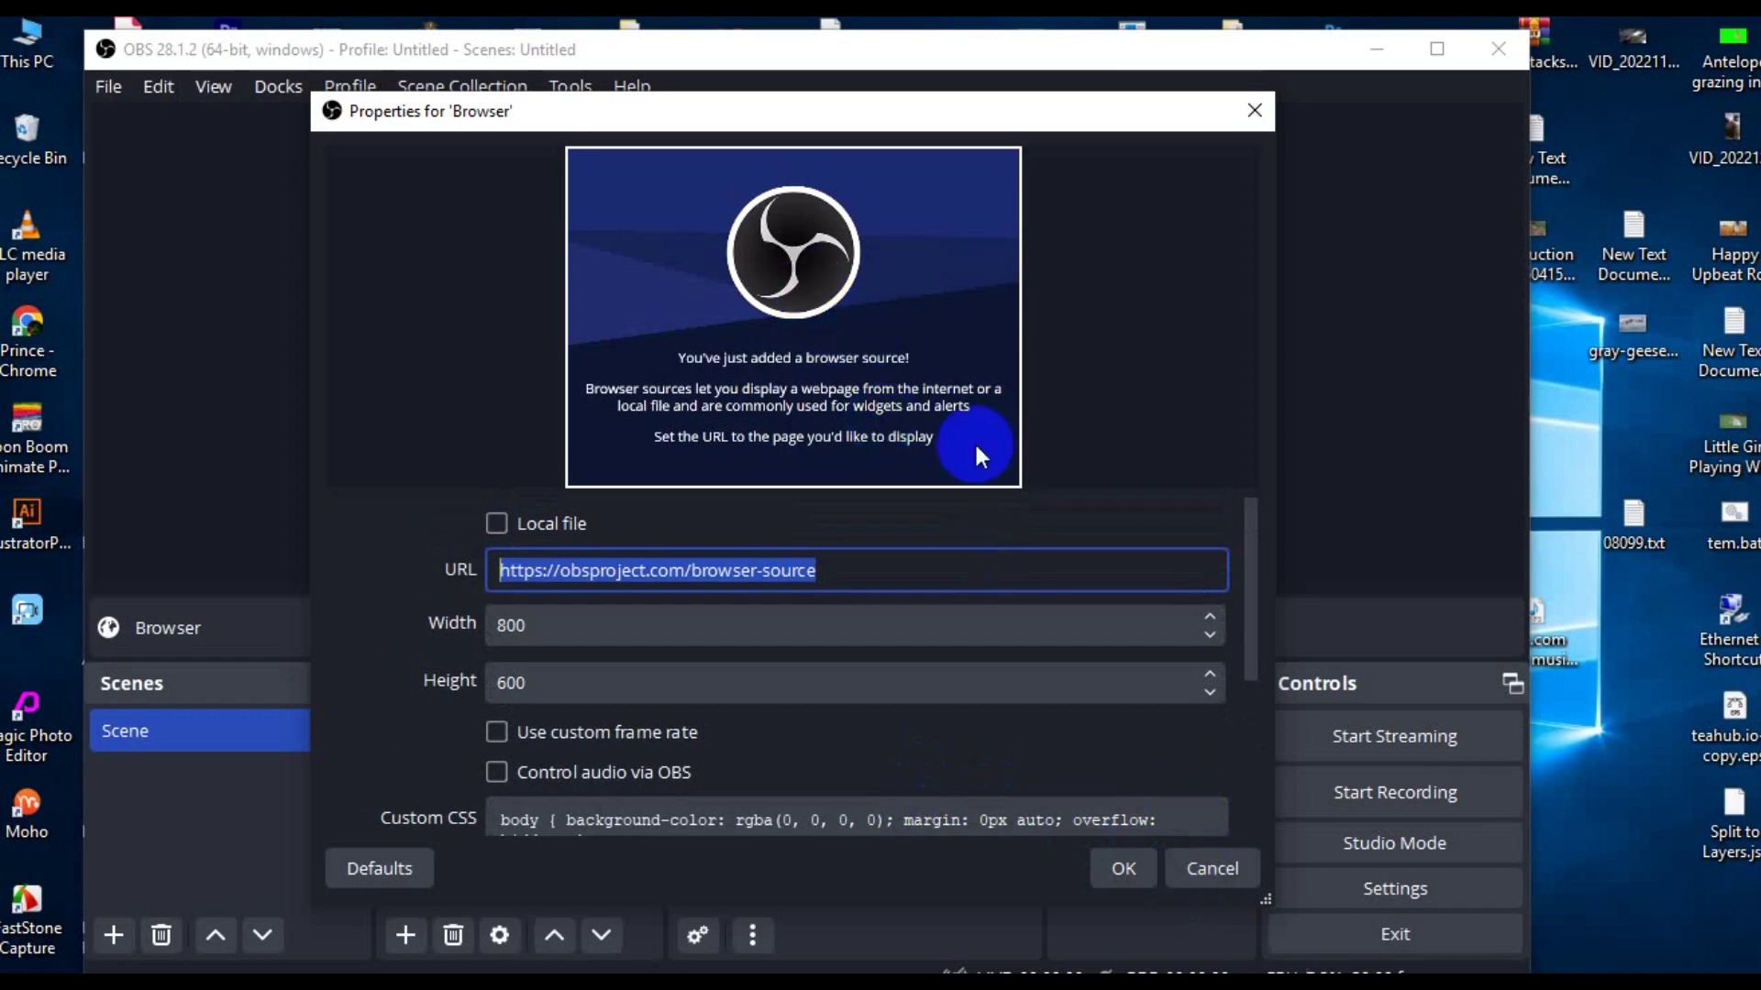
left_click(1207, 867)
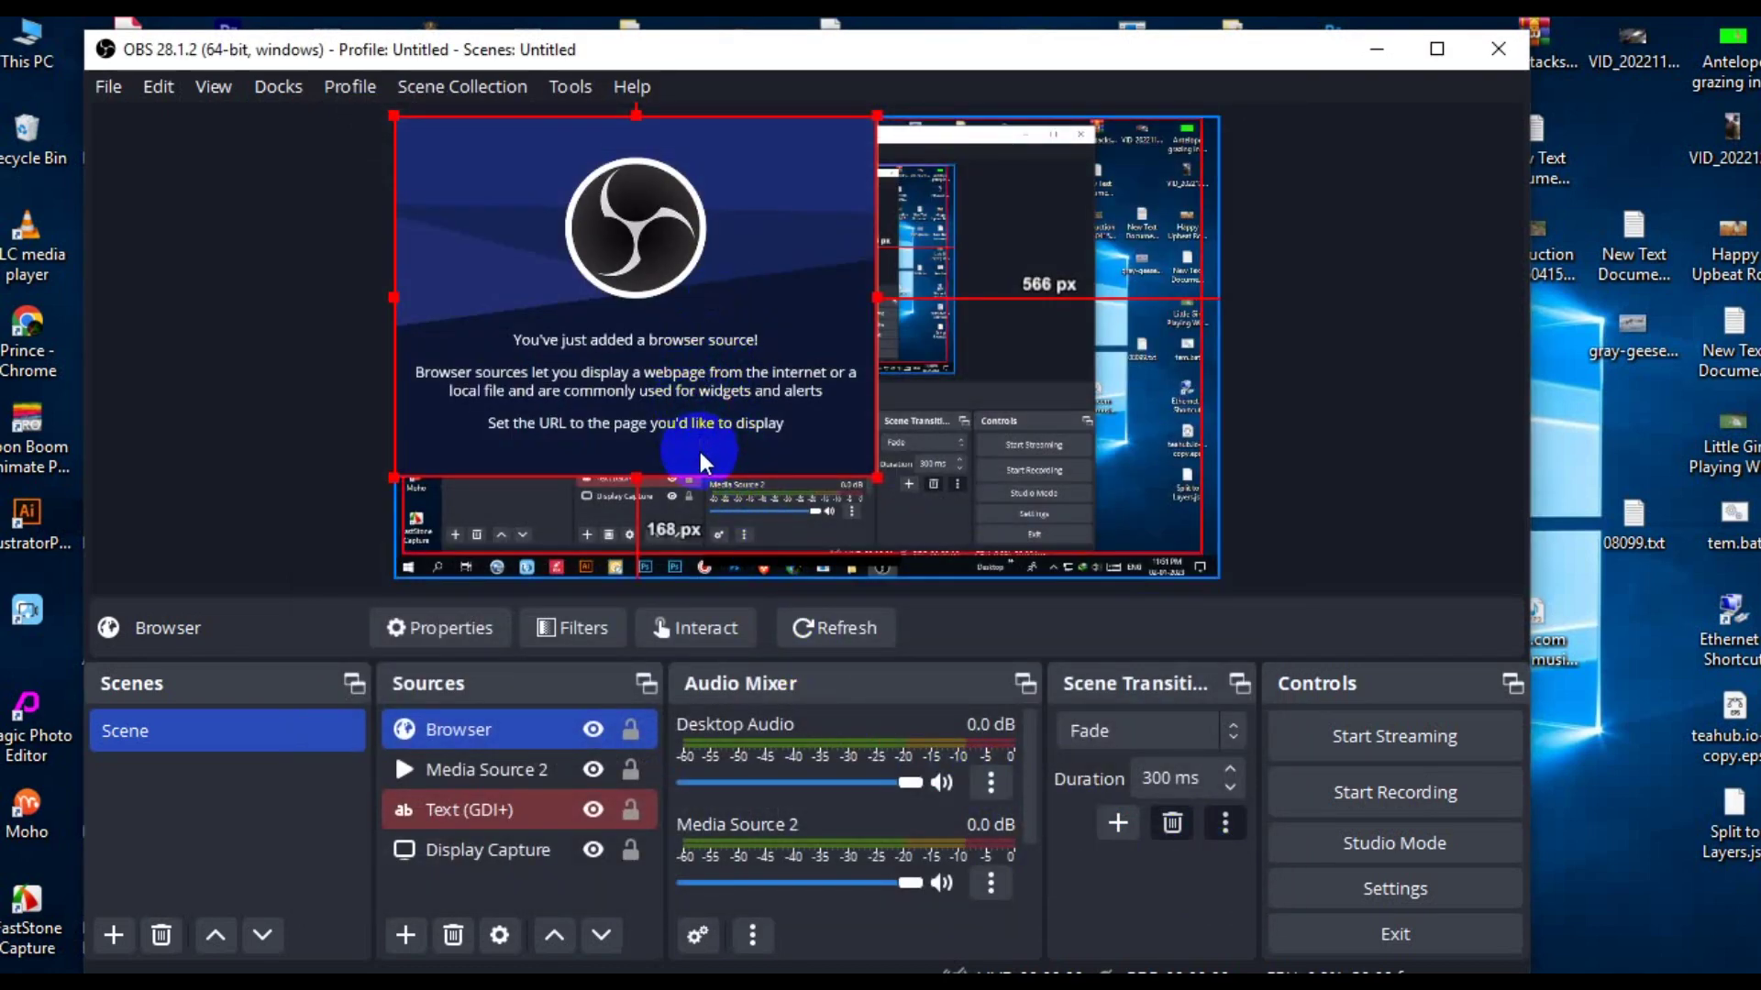
key("Delete")
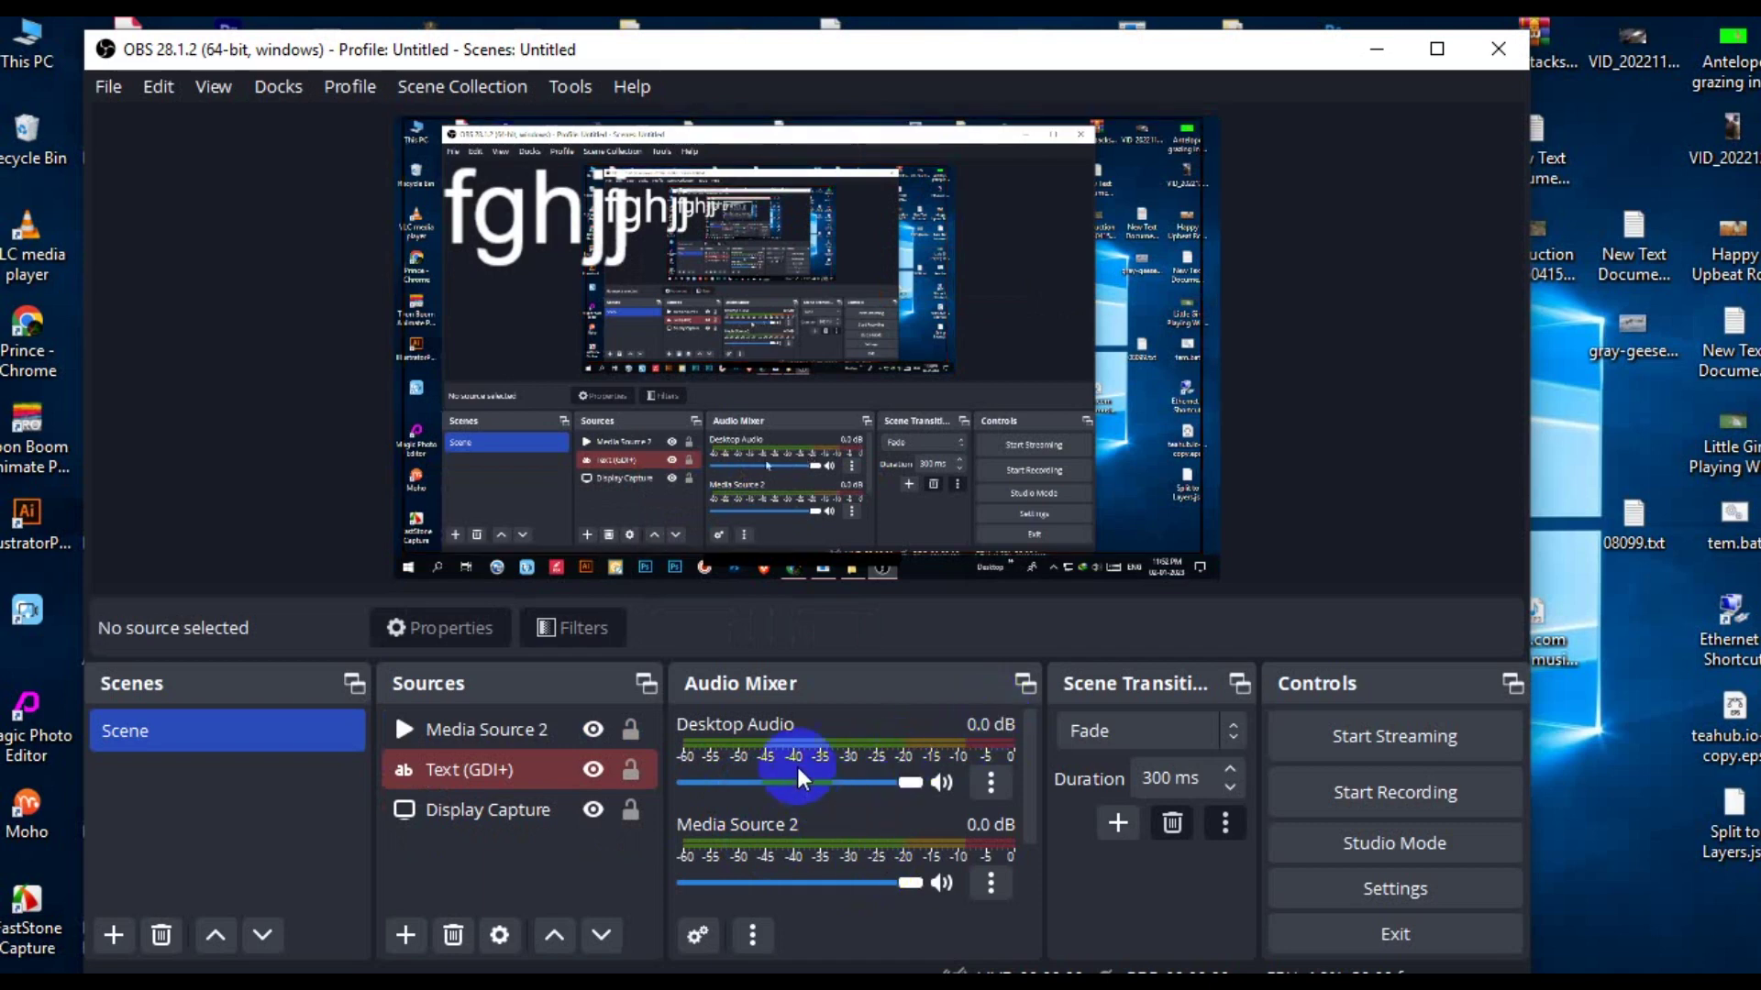
Step: Examine the audio monitoring options for Mic/Aux, Media Source 2 and Desktop Audio in Advanced Audio Properties and close the dialog
right_click(840, 708)
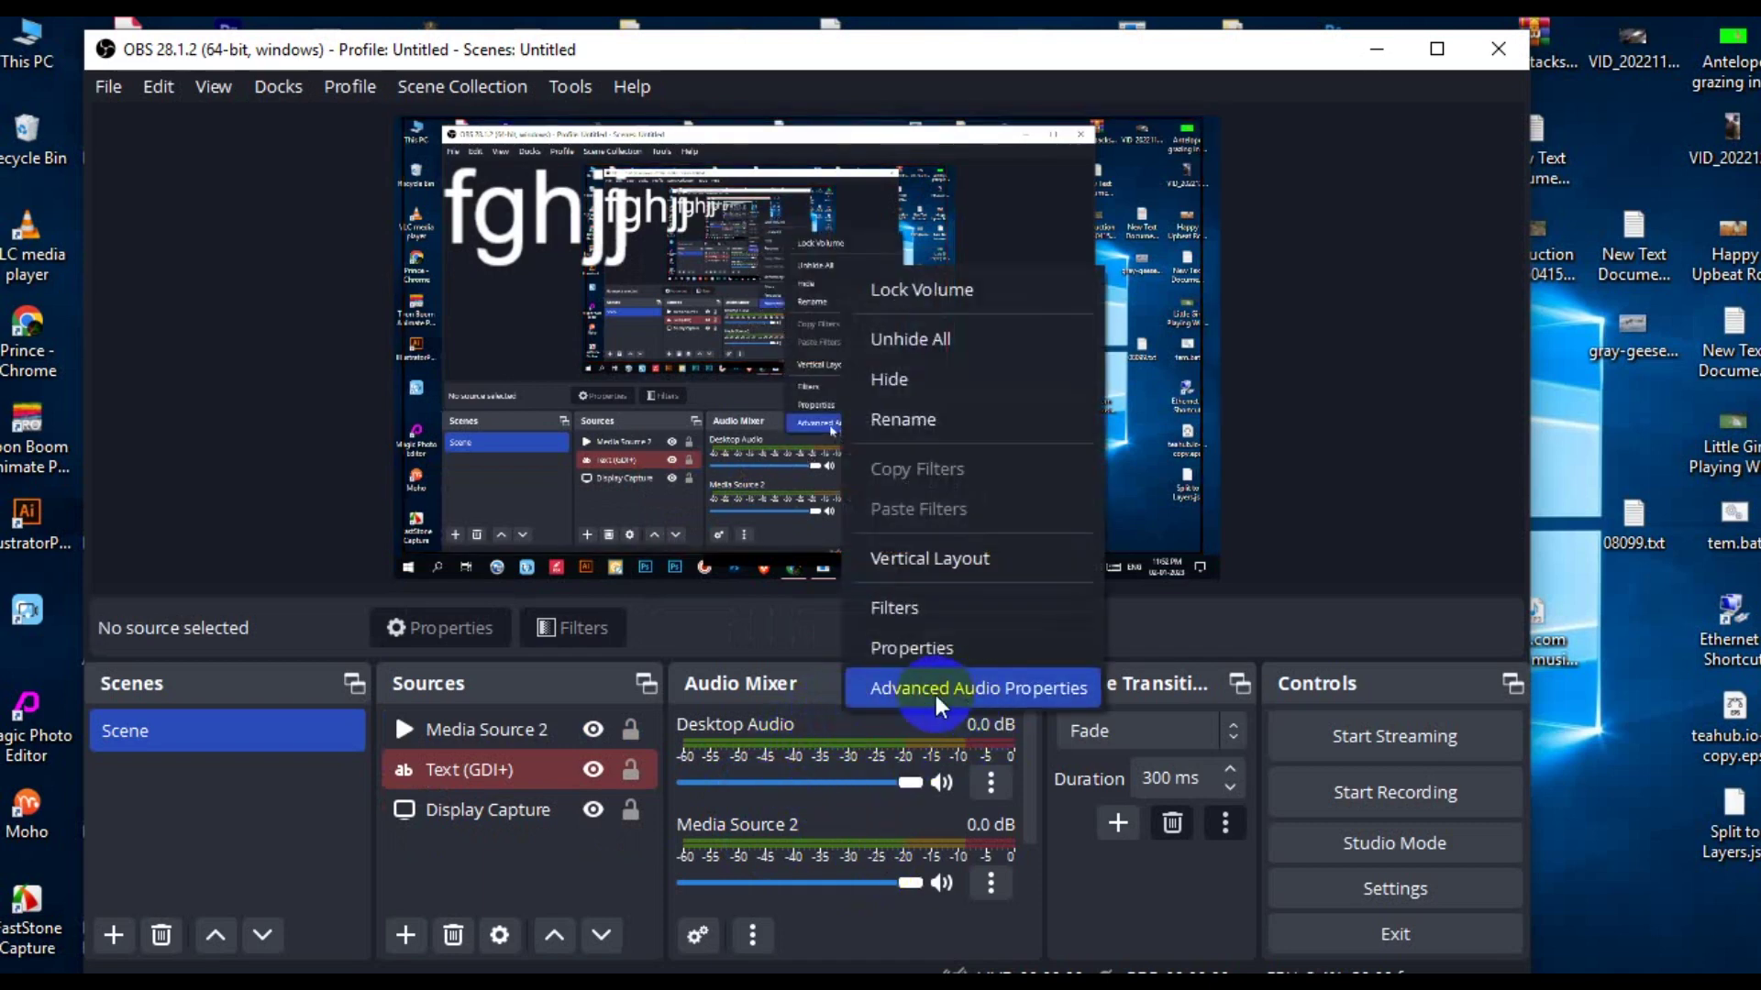
left_click(990, 697)
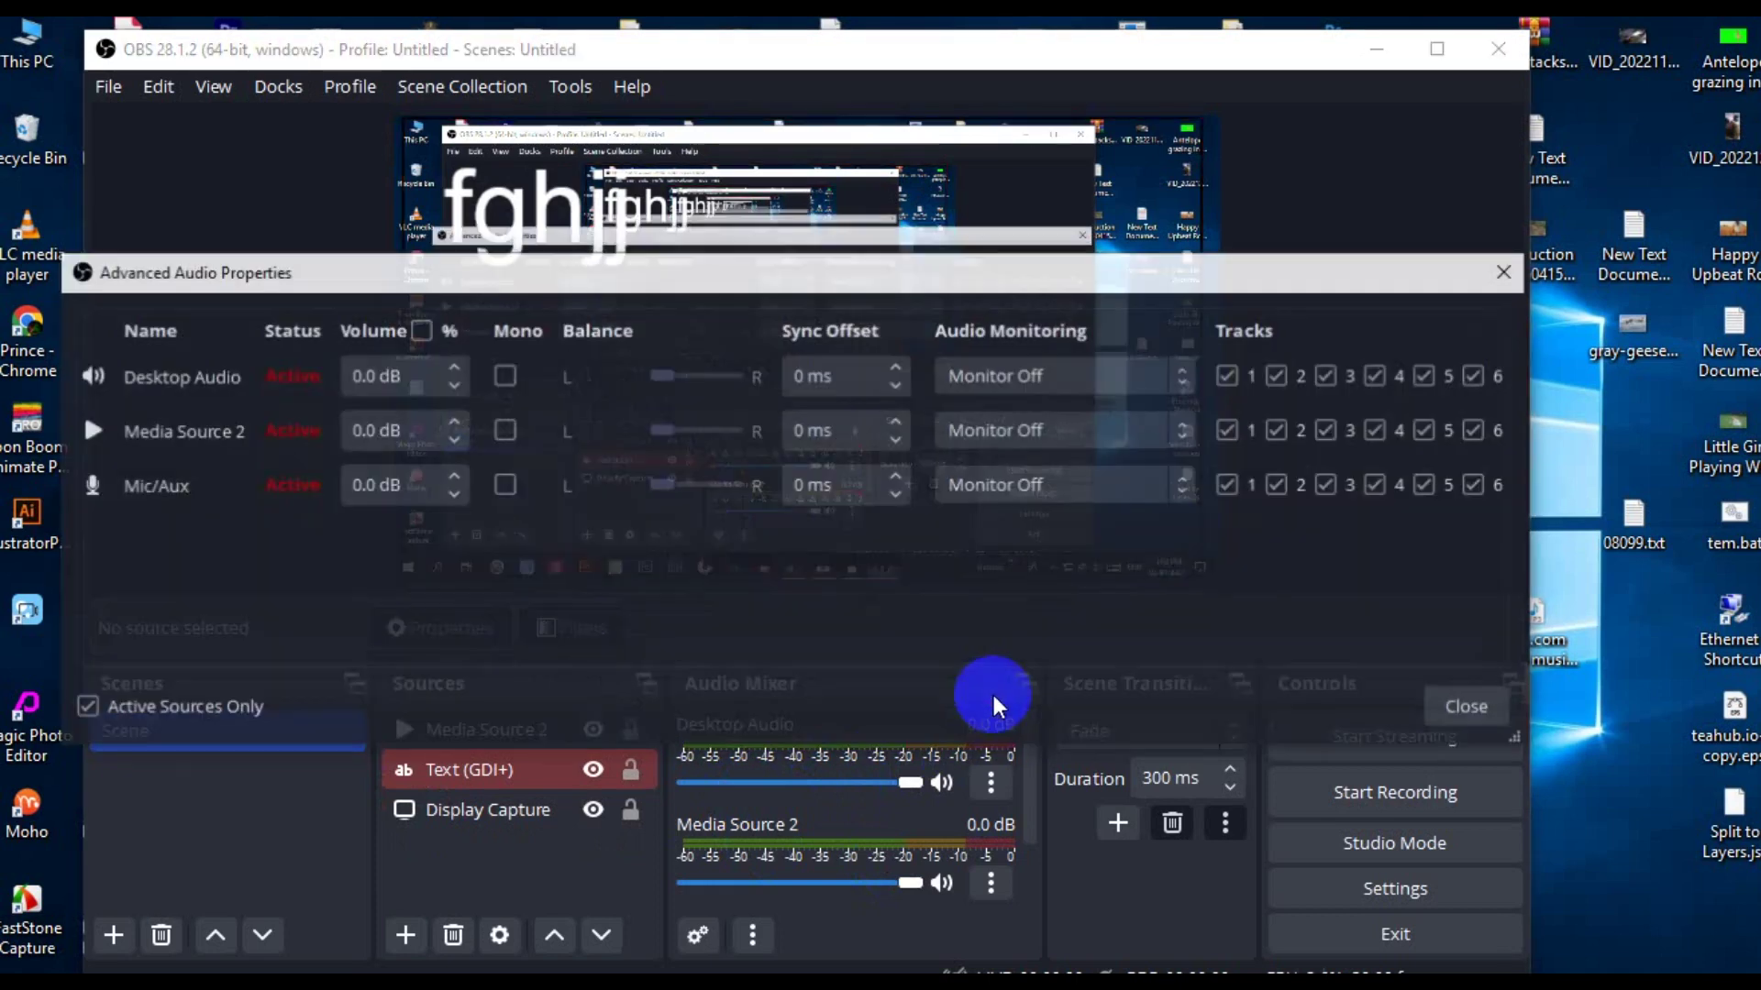
left_click_drag(581, 275, 792, 215)
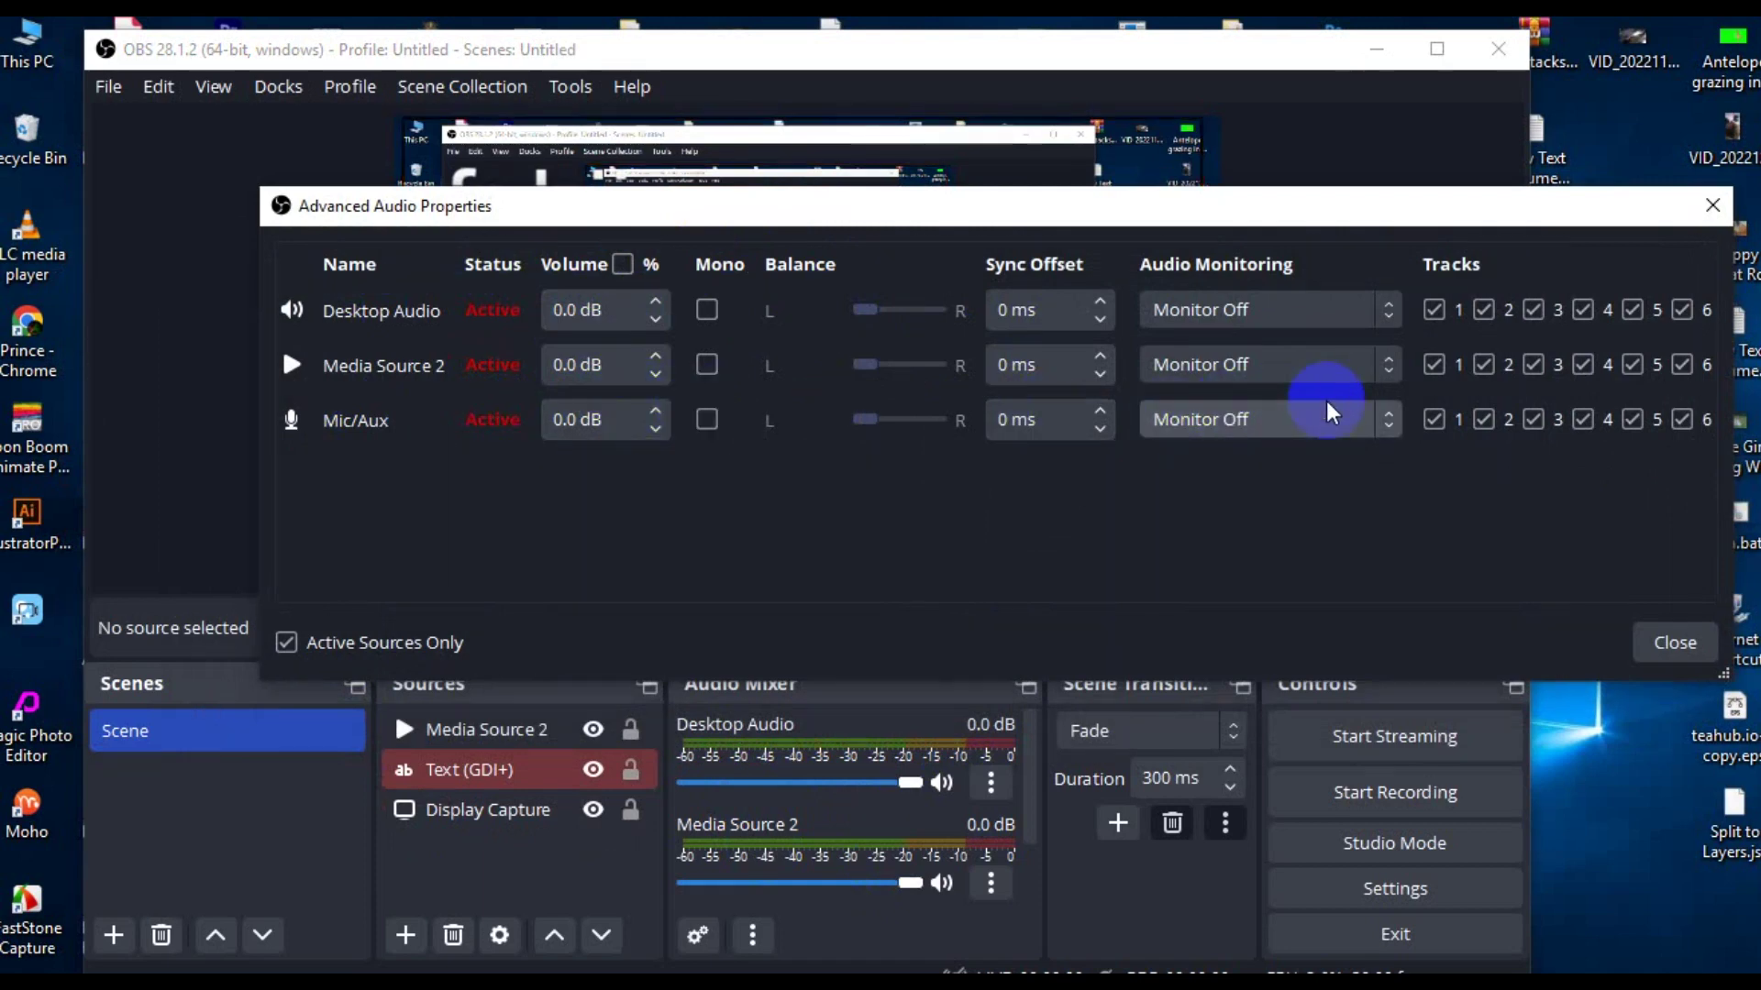
left_click(1384, 419)
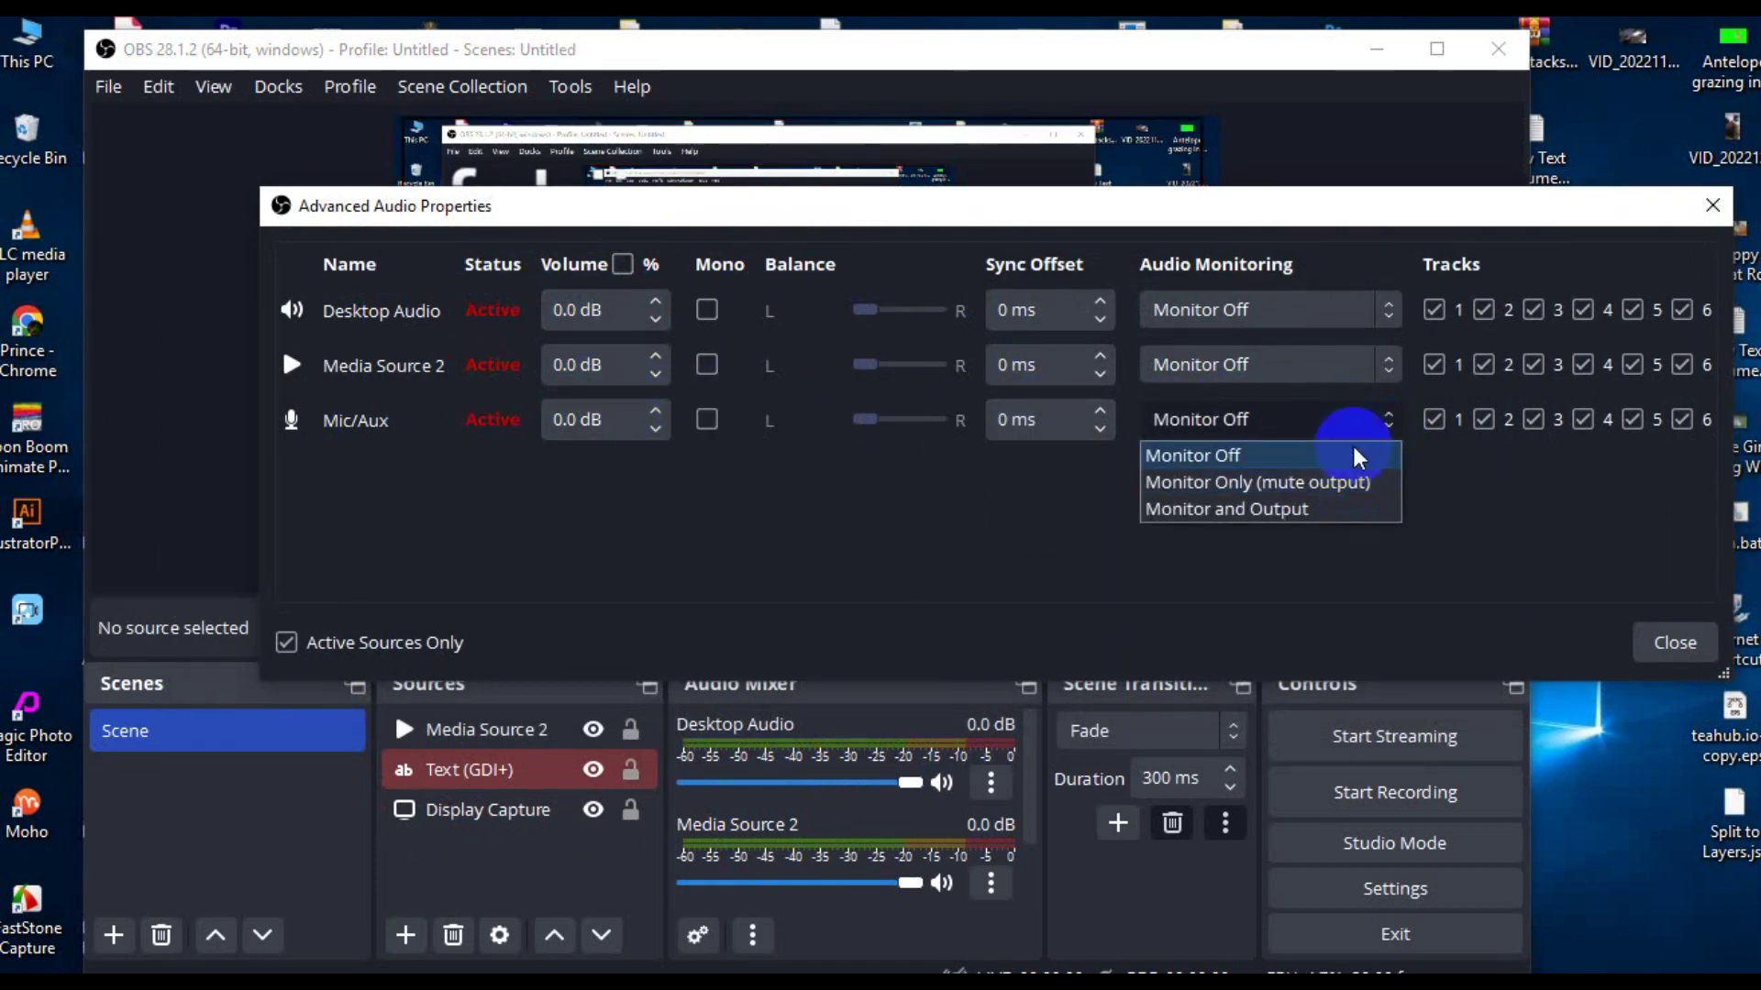
left_click(1369, 369)
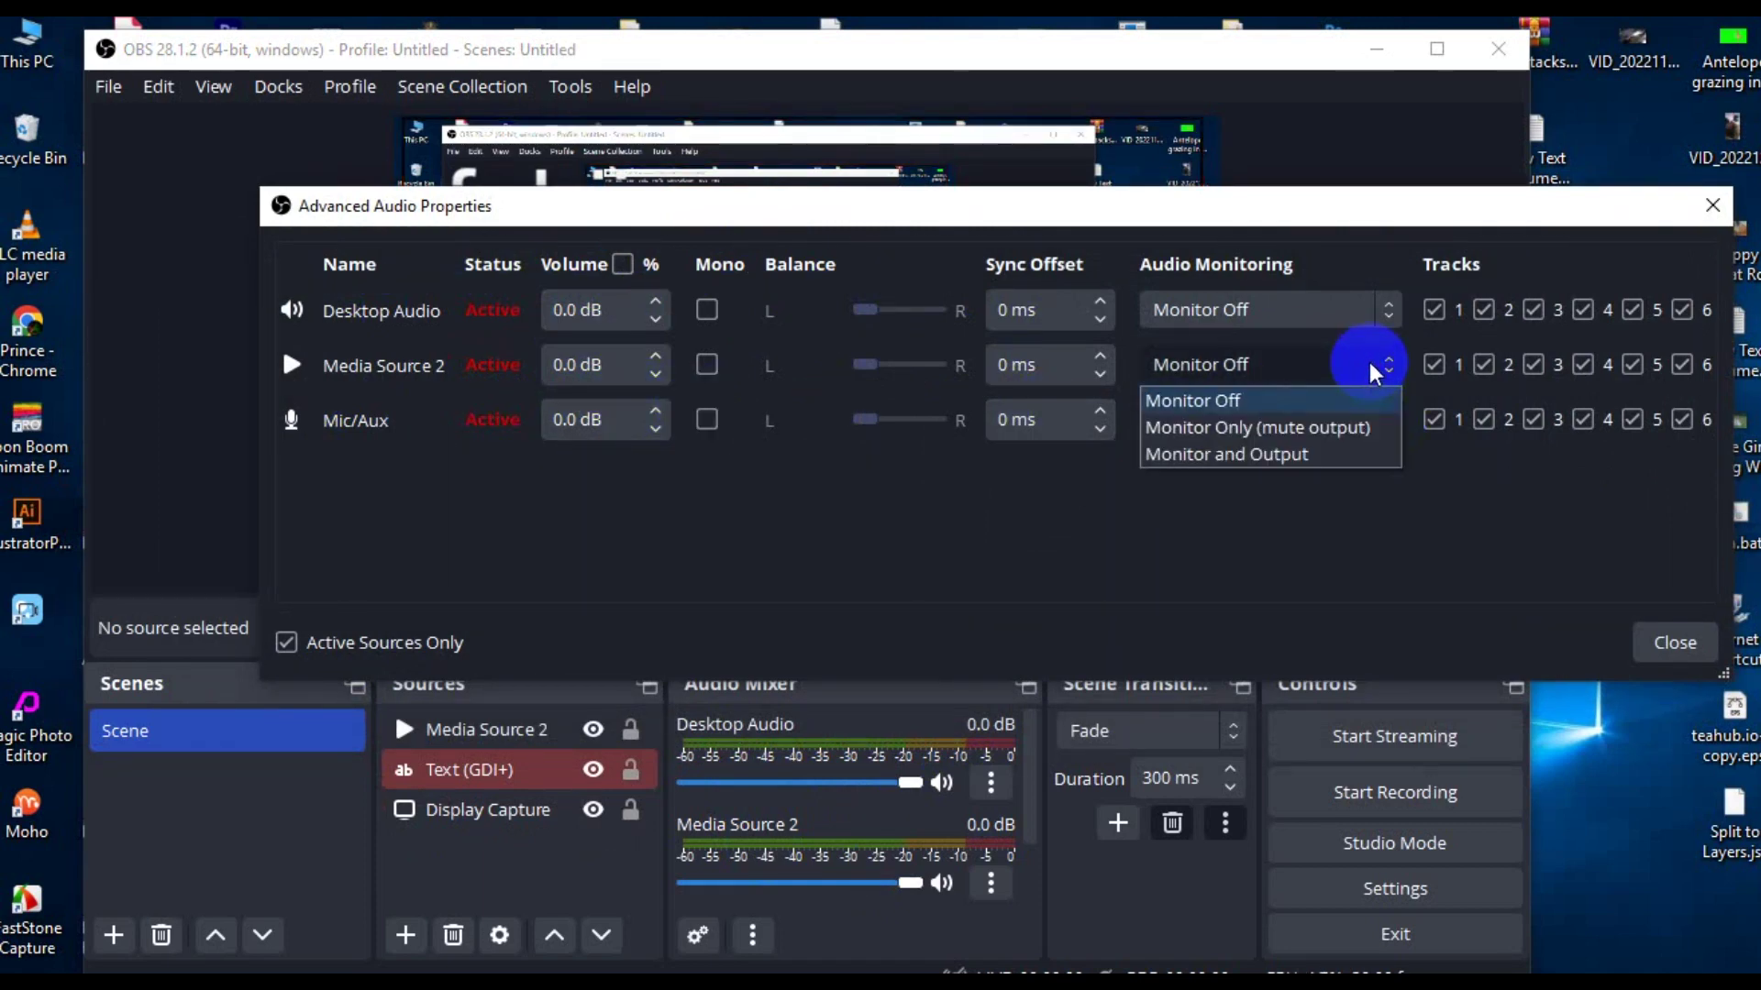
left_click(1355, 311)
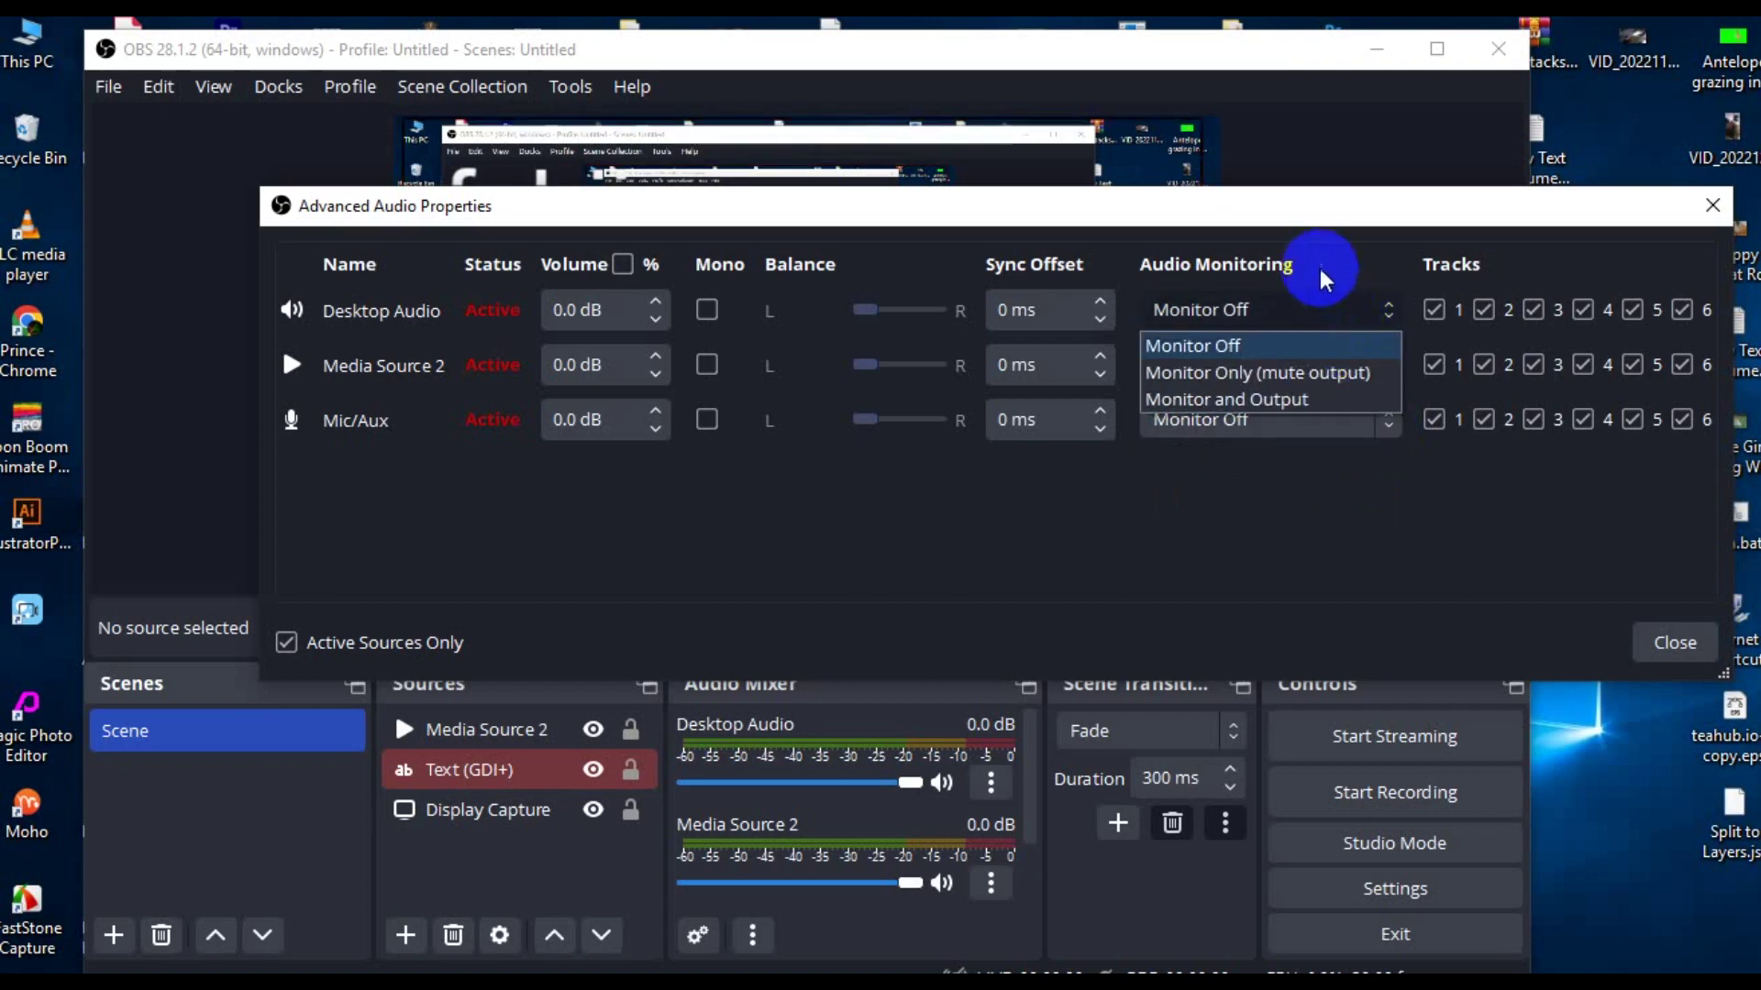
left_click(1666, 634)
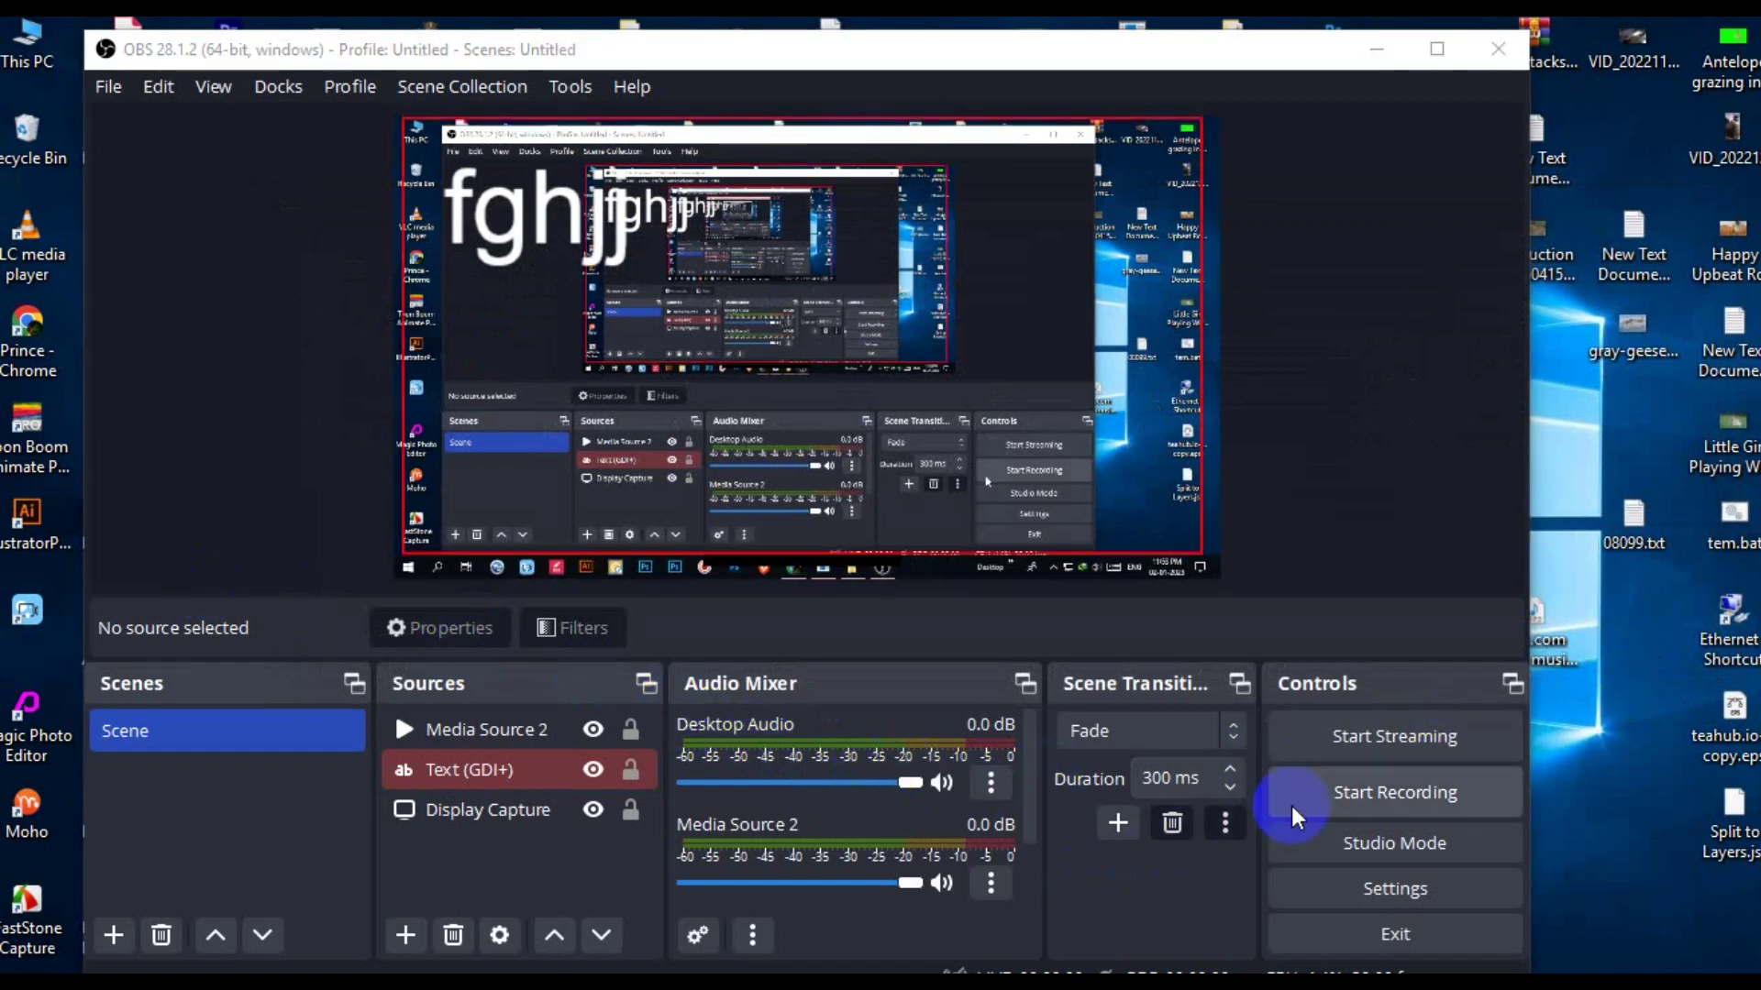
Step: Start recording the current scene and stop the recording after a few seconds
left_click(1382, 794)
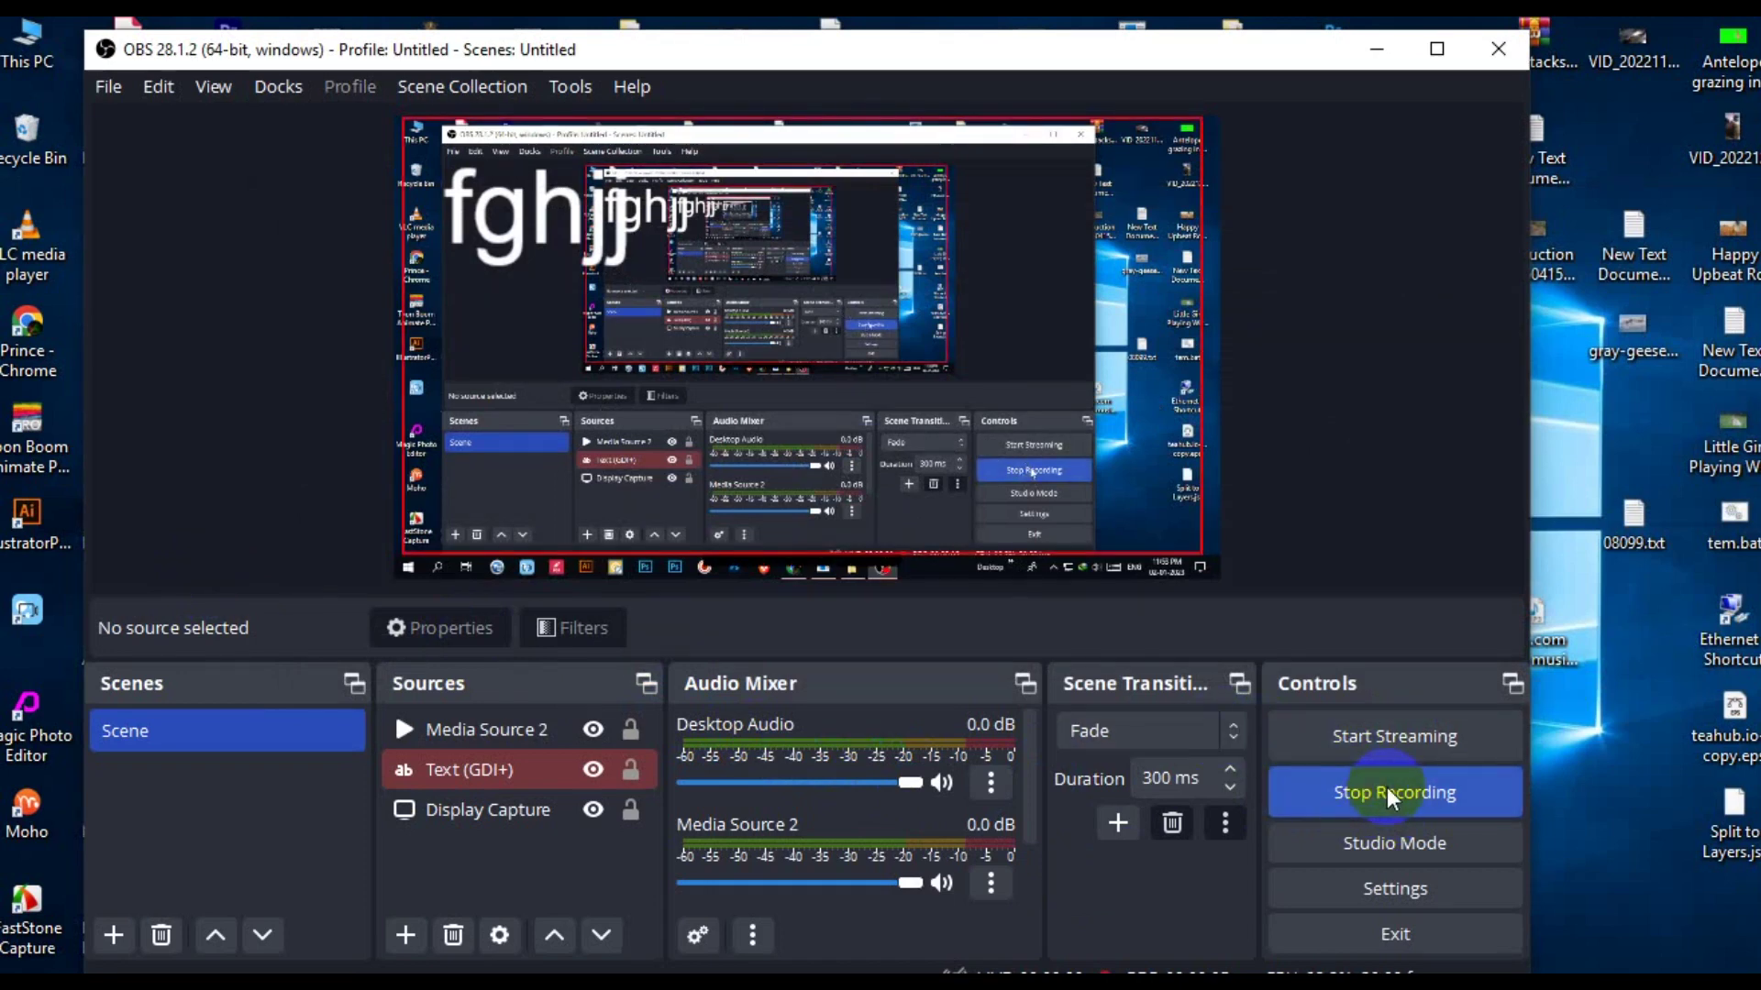
left_click(1389, 789)
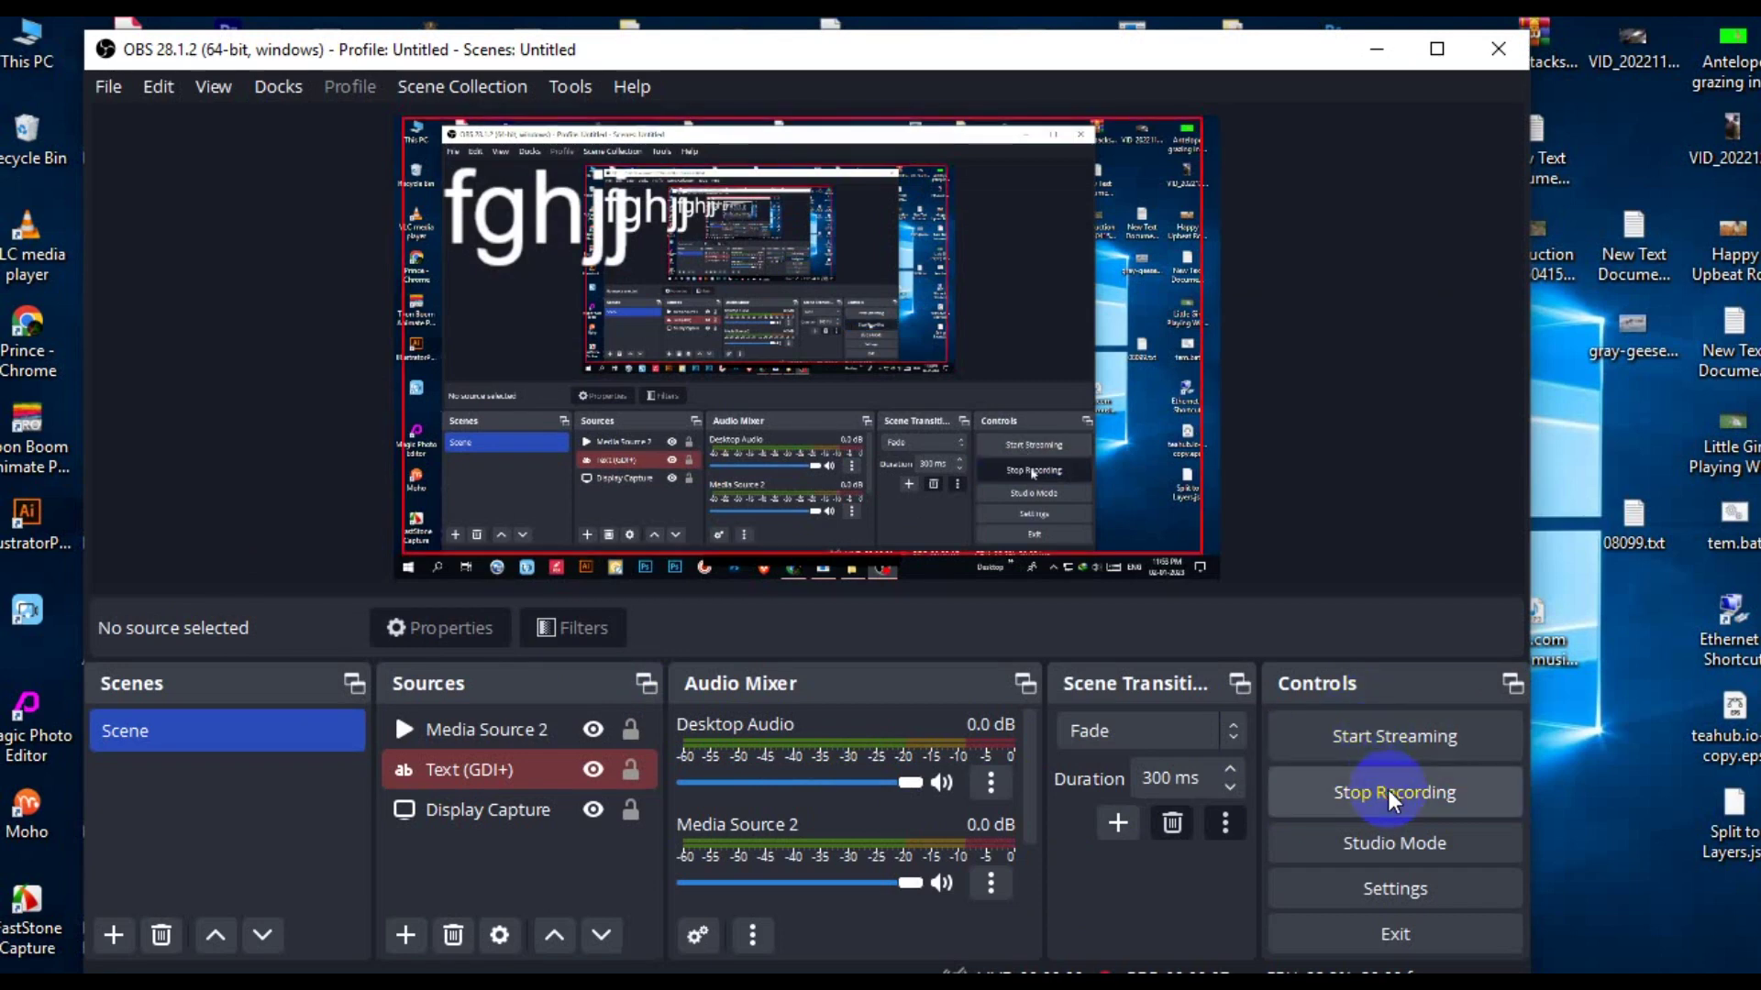